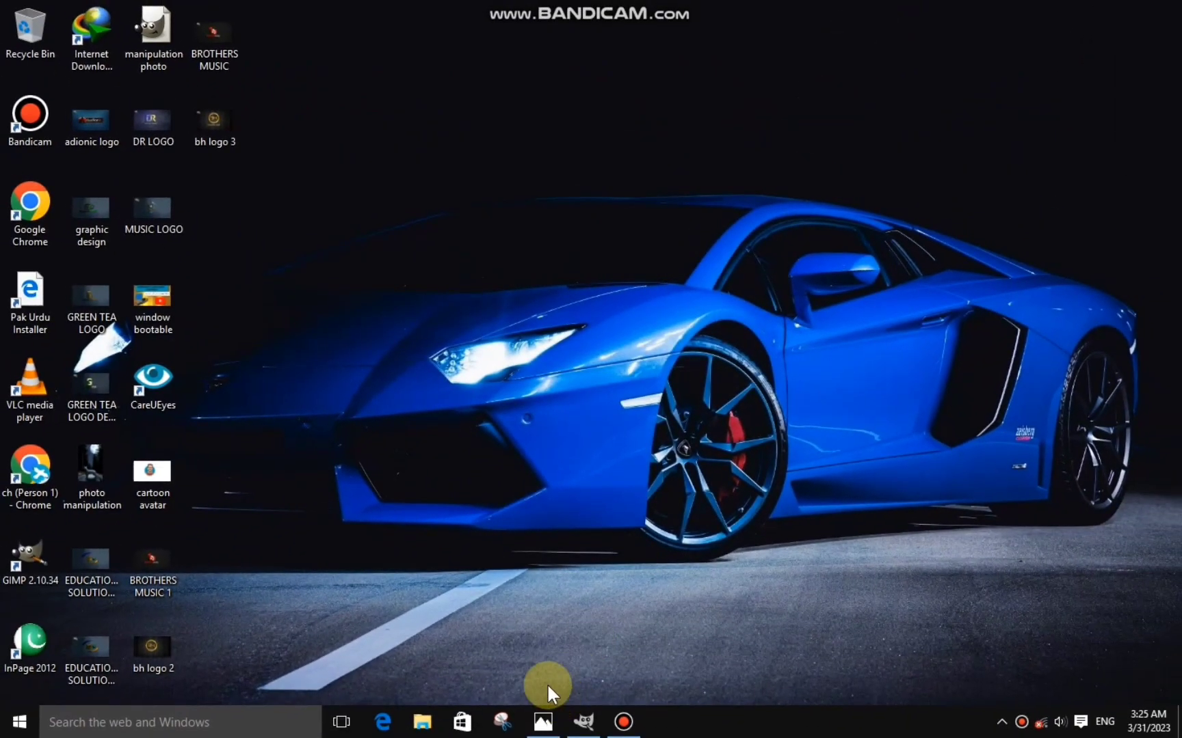
Create a new 1920×1080 white image in GIMP.
left_click(593, 711)
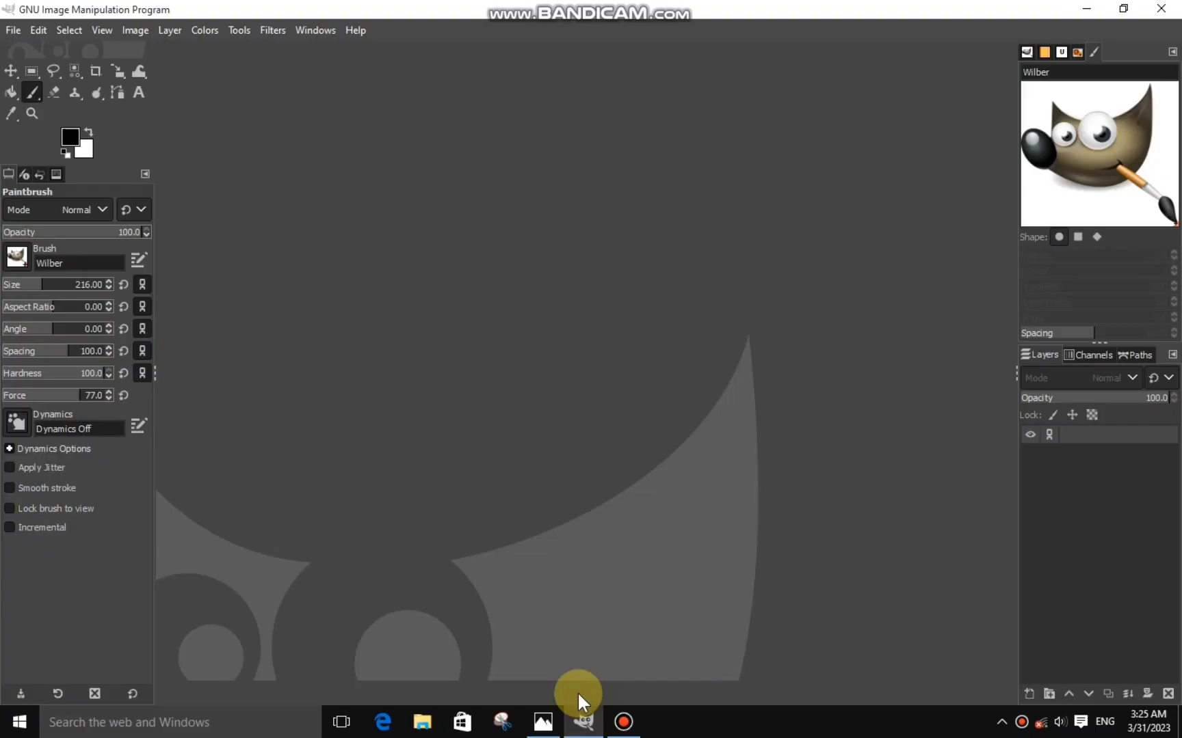
left_click(12, 32)
left_click(31, 53)
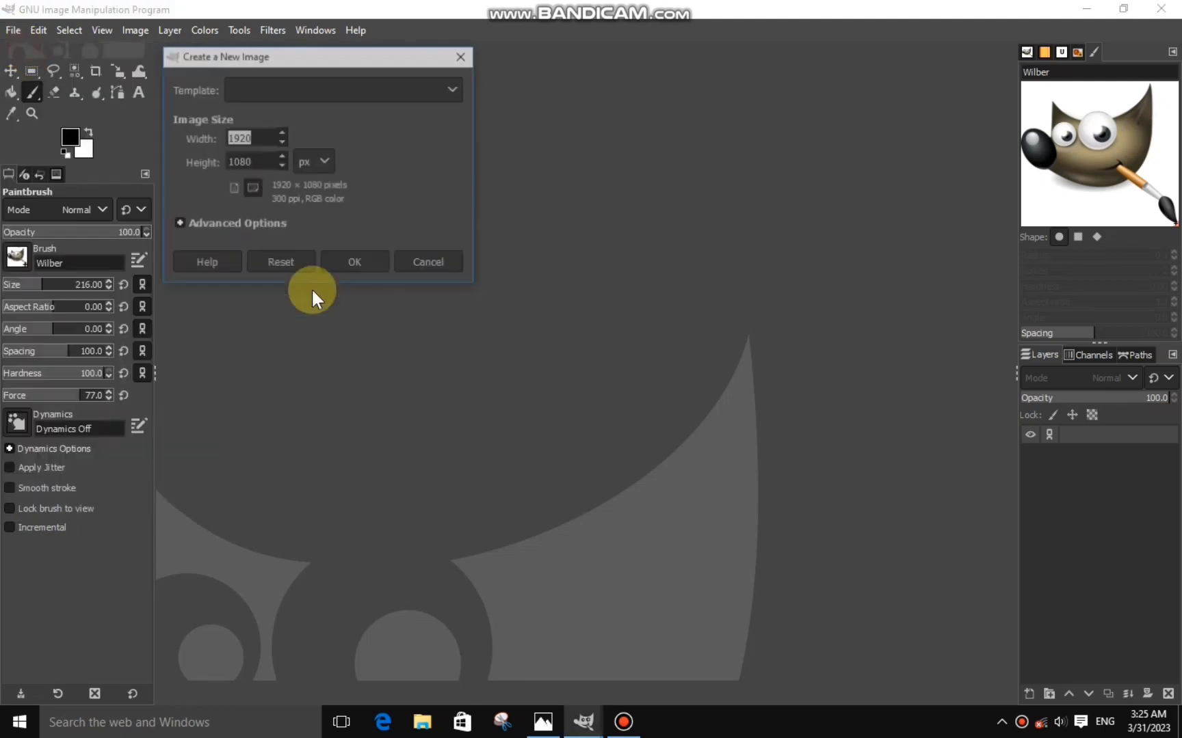
left_click(343, 263)
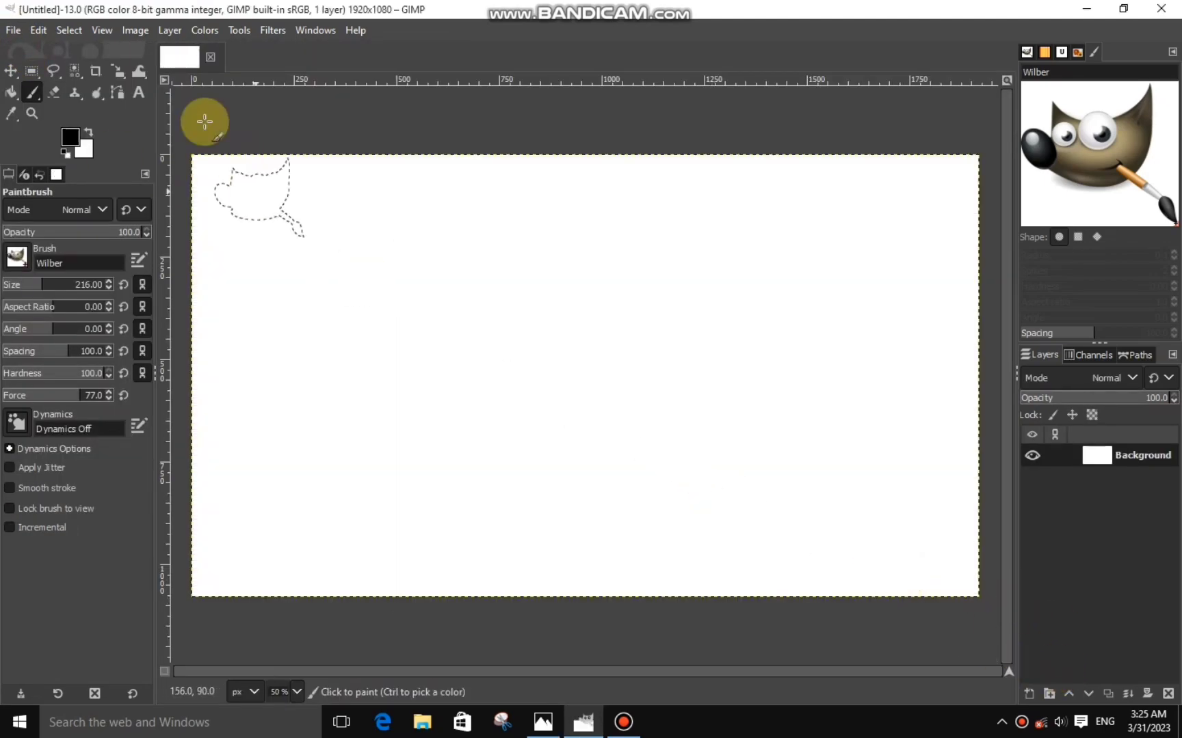
Draw a text box on the canvas, then add a transparent layer above the Background.
left_click(138, 92)
left_click_drag(362, 320, 588, 412)
left_click_drag(673, 429, 733, 438)
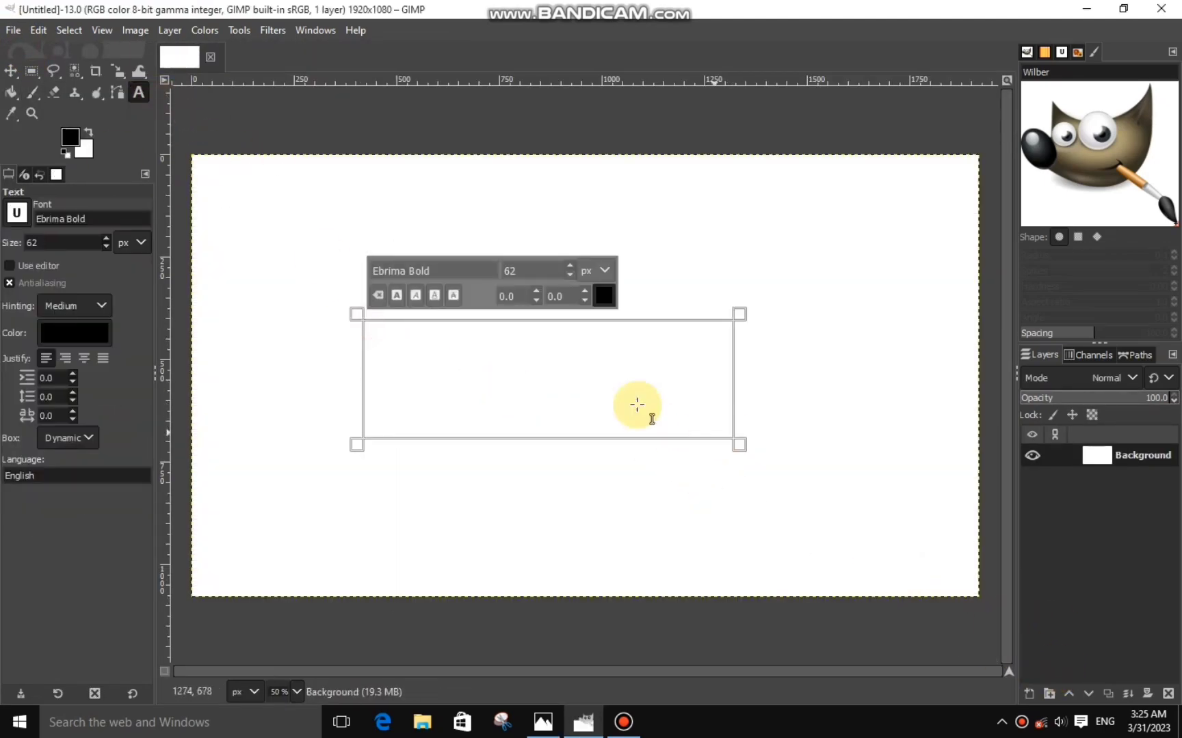
left_click(11, 70)
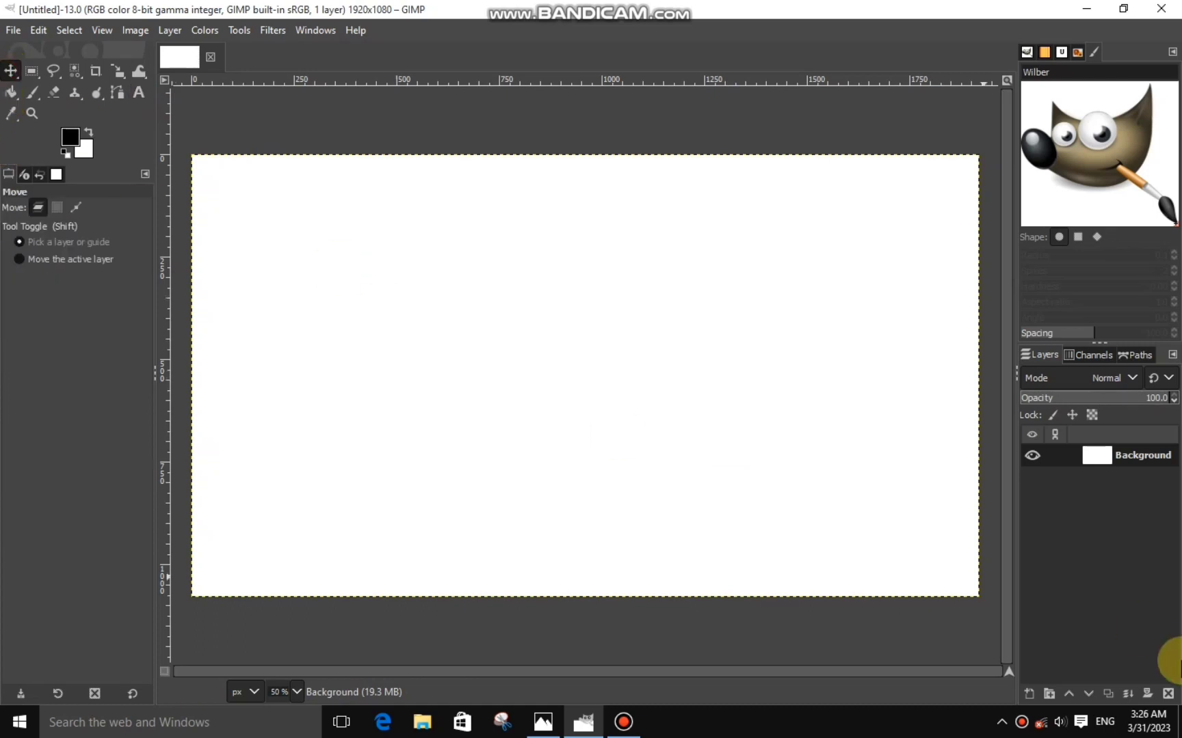
left_click(1029, 693)
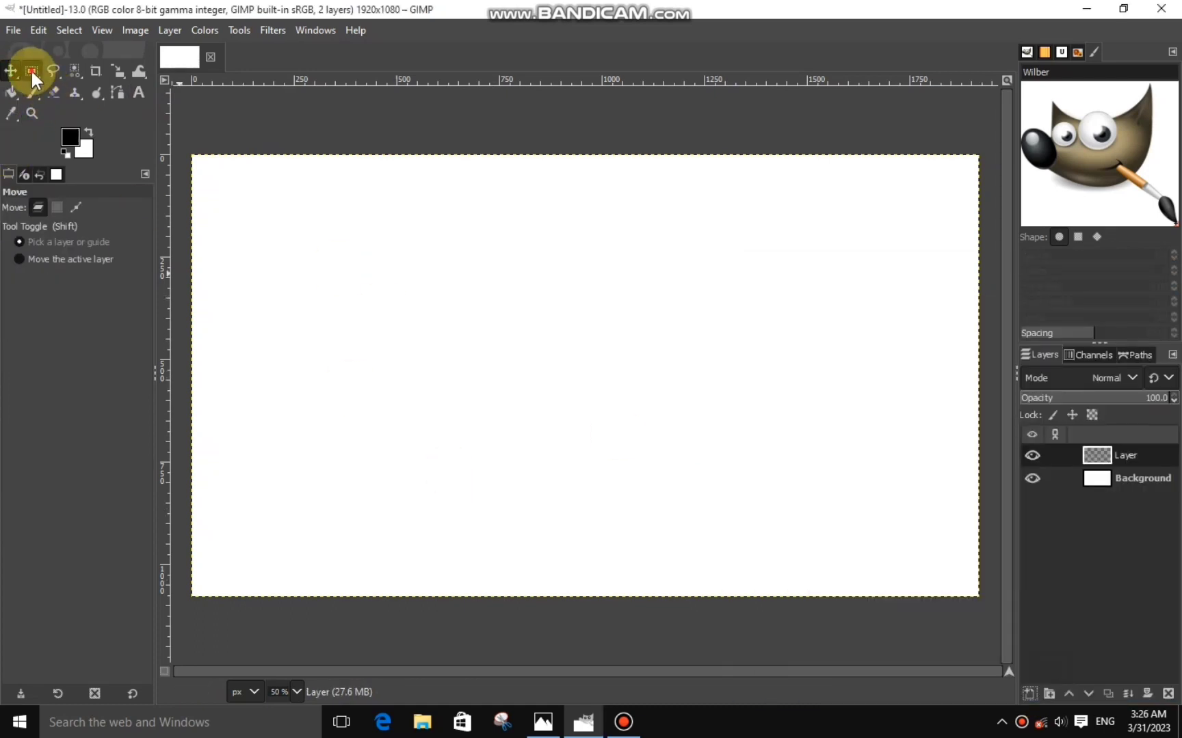
left_click(31, 71)
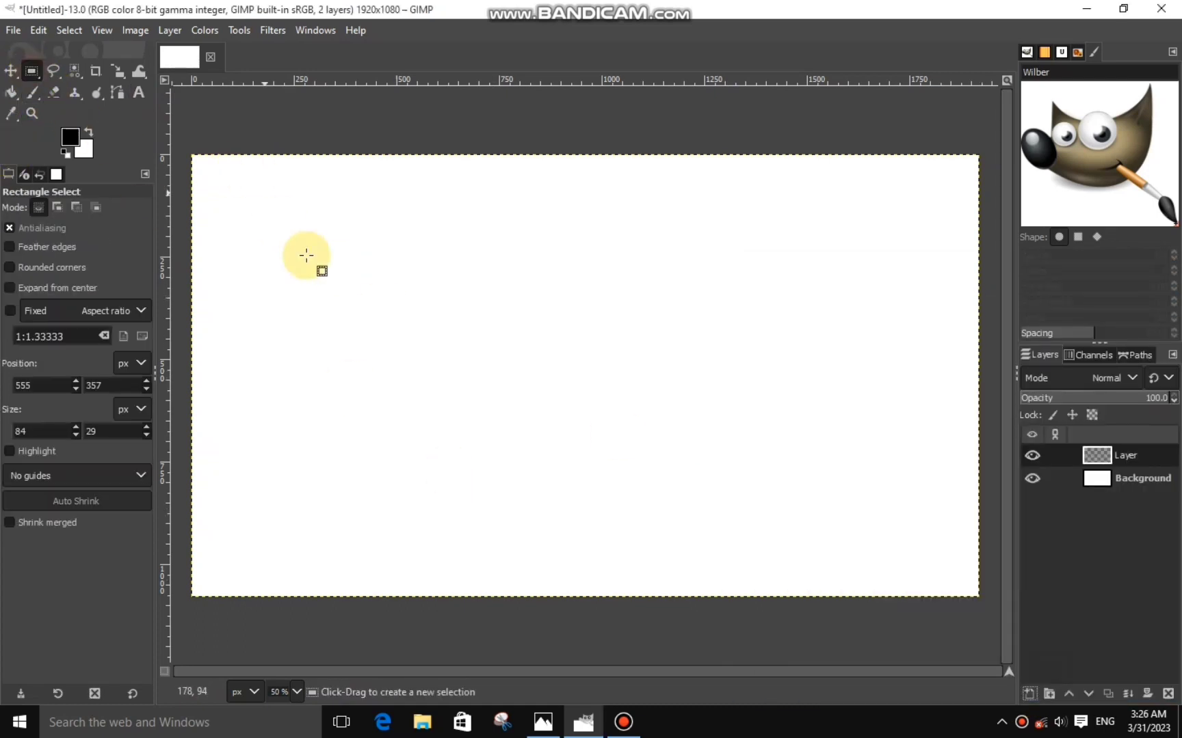
Fill a rounded-corner rectangle selection with black to make a pill-shaped bar.
left_click(10, 267)
left_click_drag(374, 281, 526, 319)
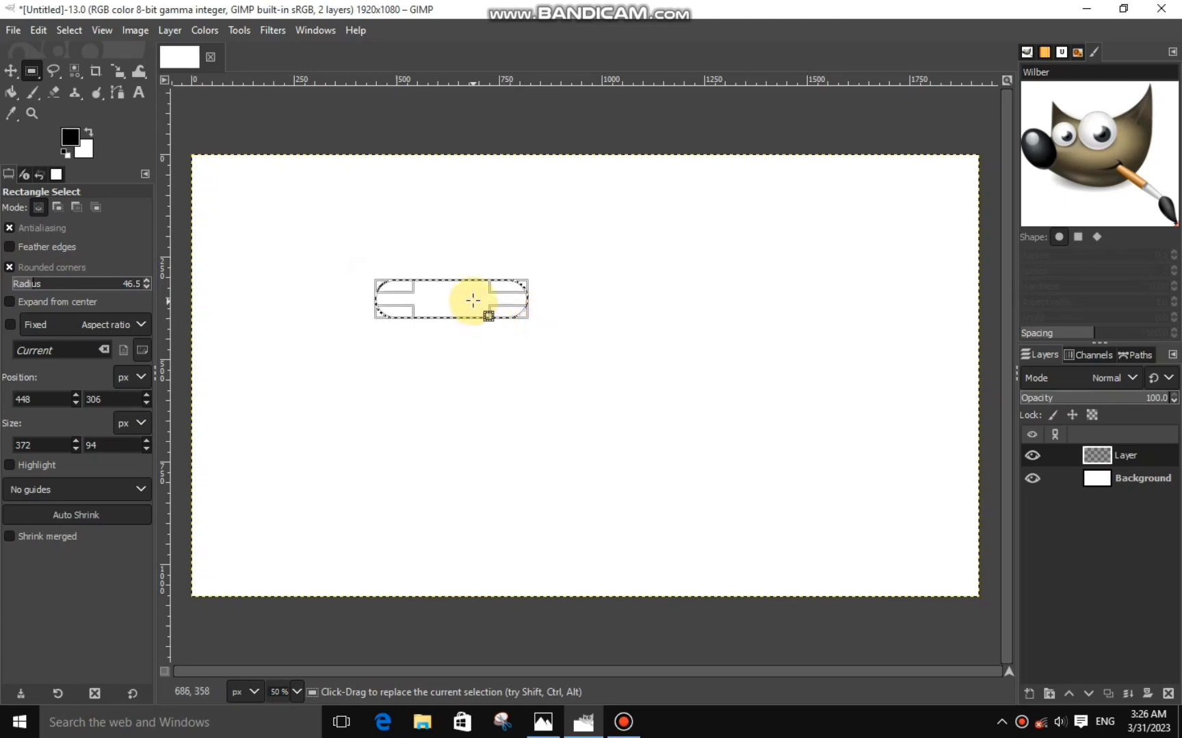
right_click(474, 302)
left_click(672, 487)
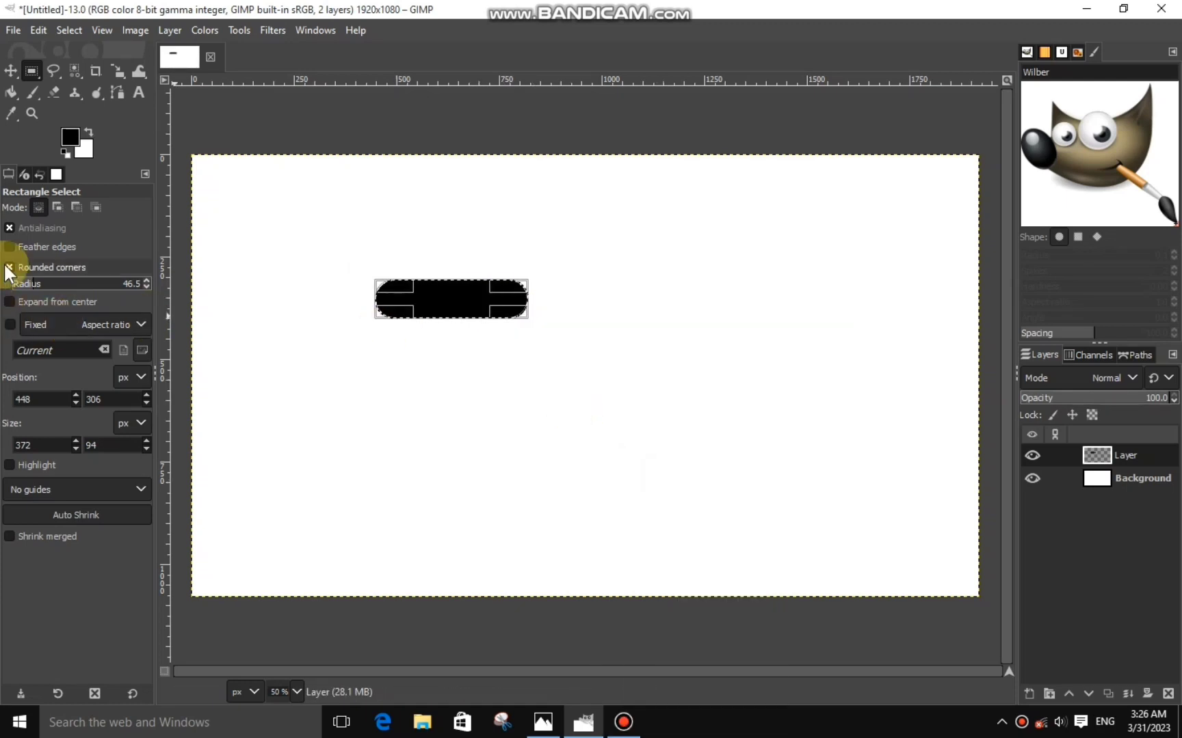
Shrink the selection from its centre and cut out the inner pill, leaving a hollow ring.
left_click(10, 302)
left_click_drag(526, 318, 501, 302)
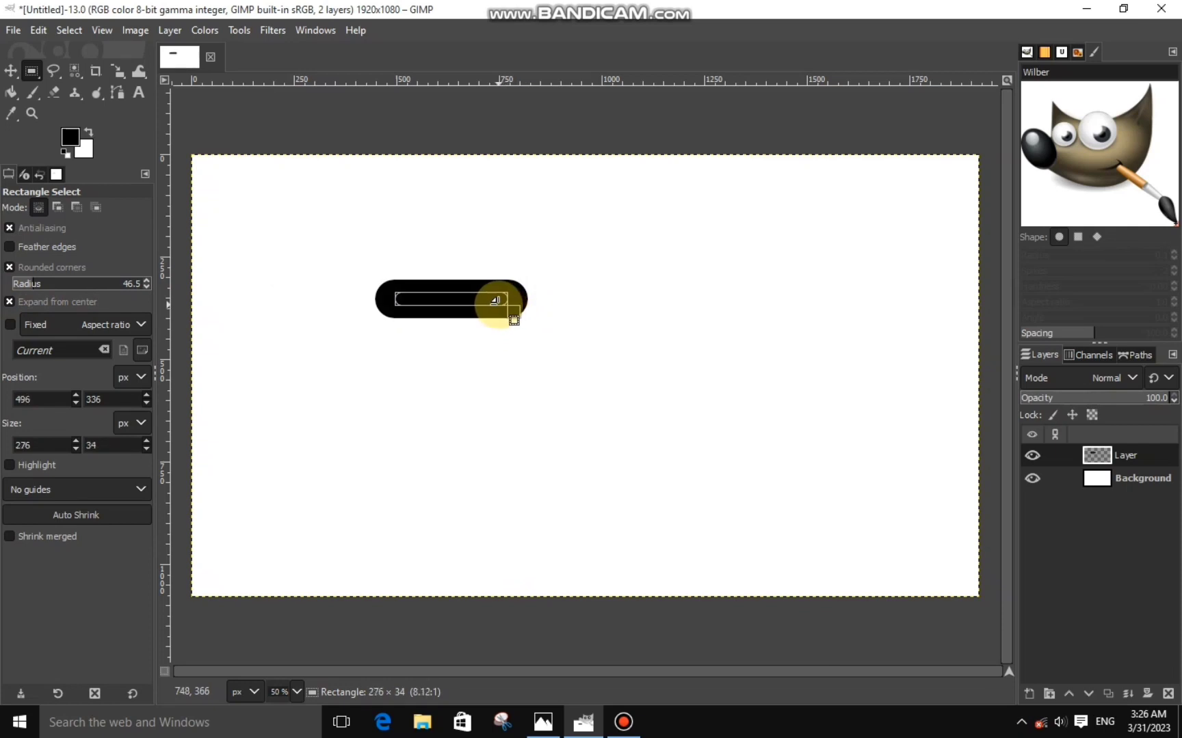
right_click(498, 320)
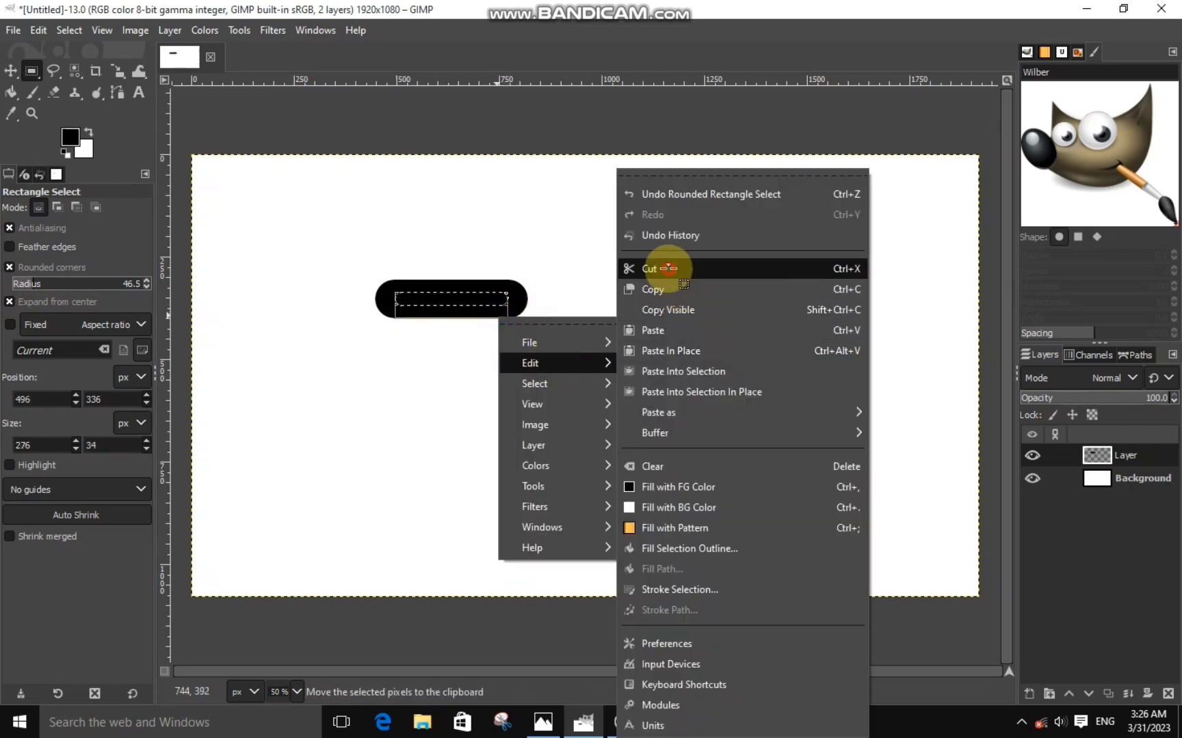
left_click(665, 264)
key("z")
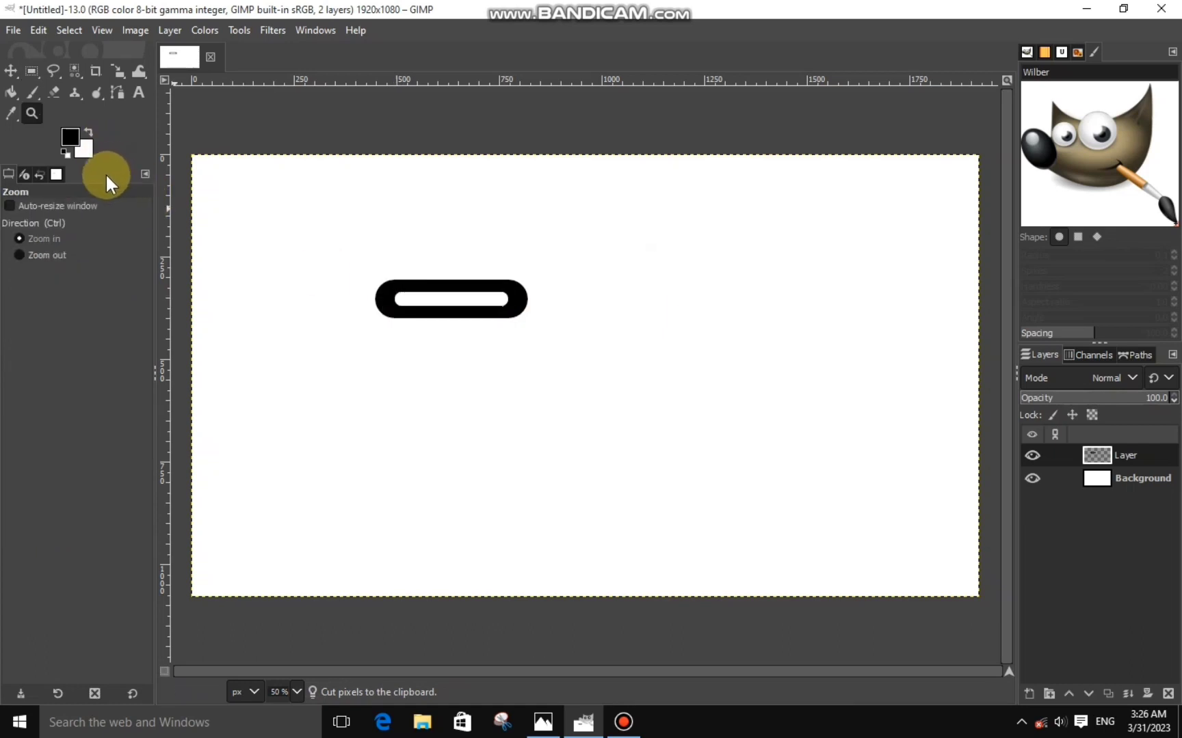
left_click(75, 72)
key("ctrl")
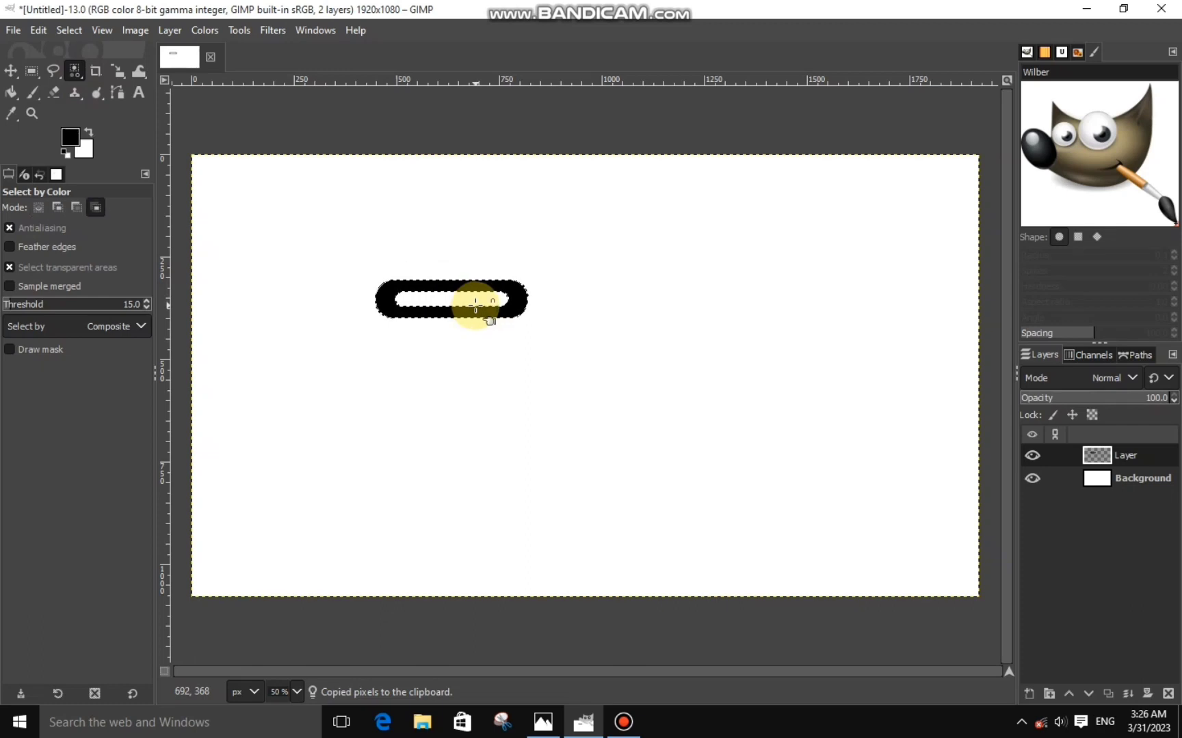
right_click(475, 304)
left_click(629, 316)
right_click(552, 317)
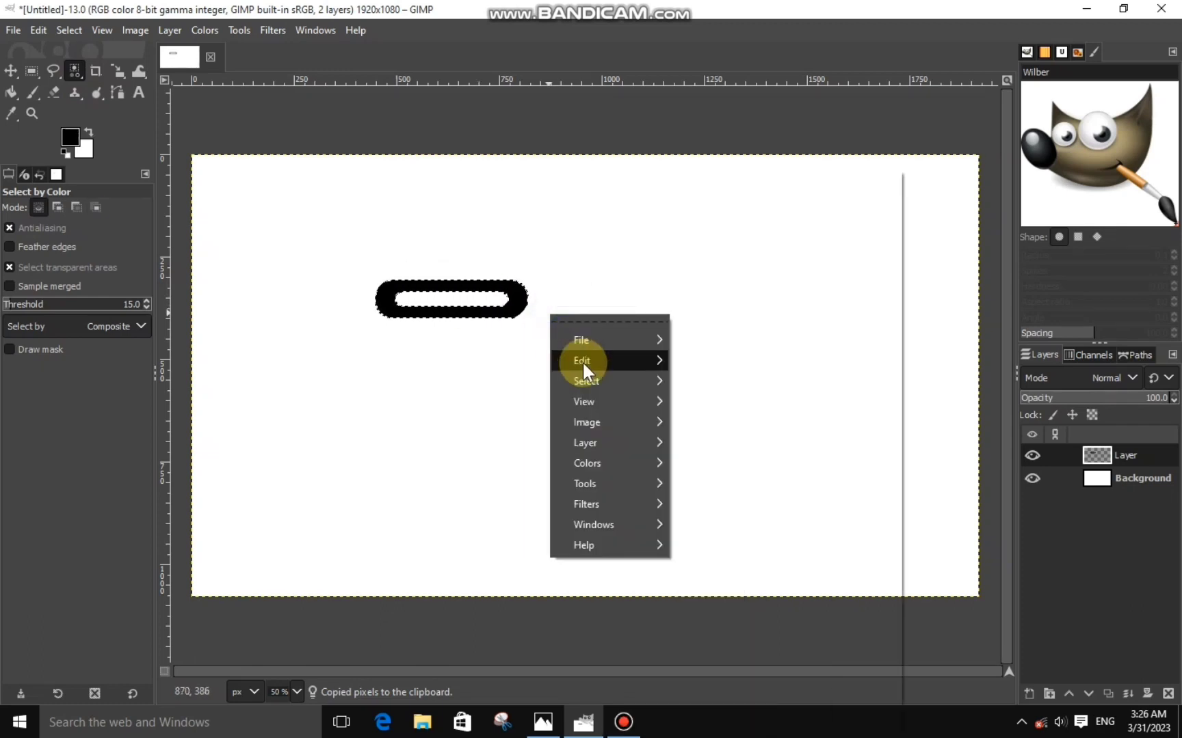
mouse_move(581, 359)
left_click(703, 328)
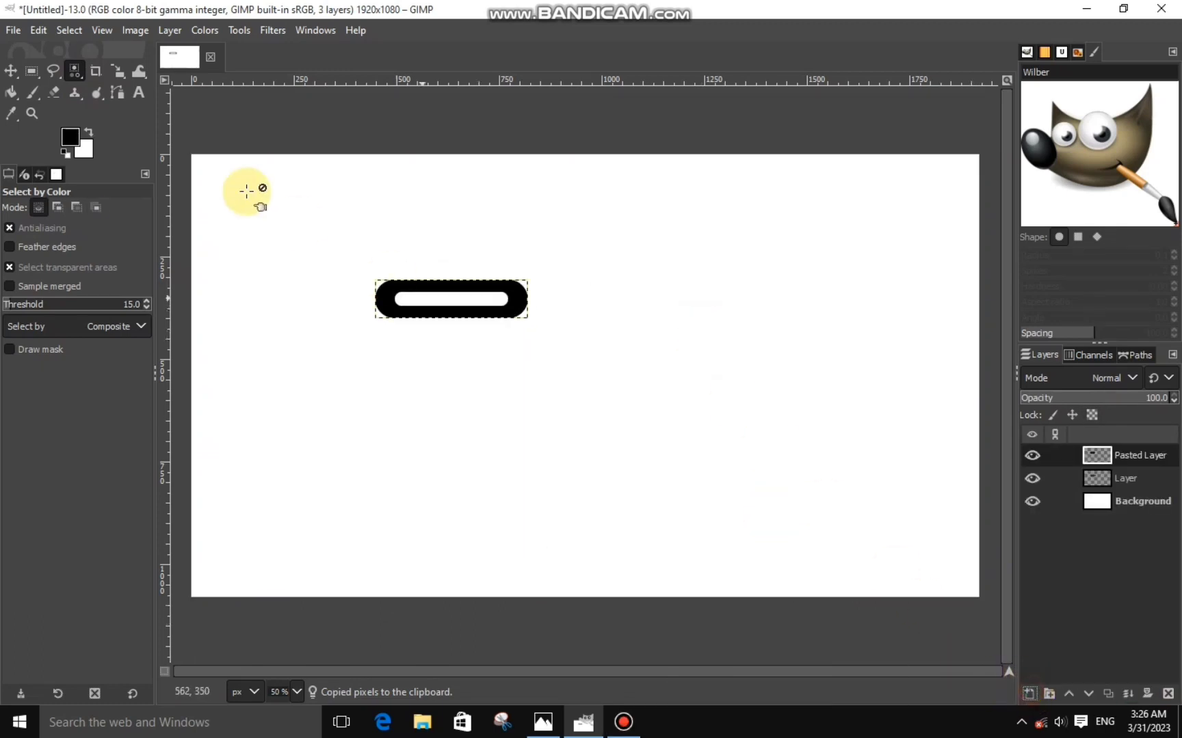
left_click(117, 71)
left_click(478, 315)
left_click_drag(452, 300, 451, 330)
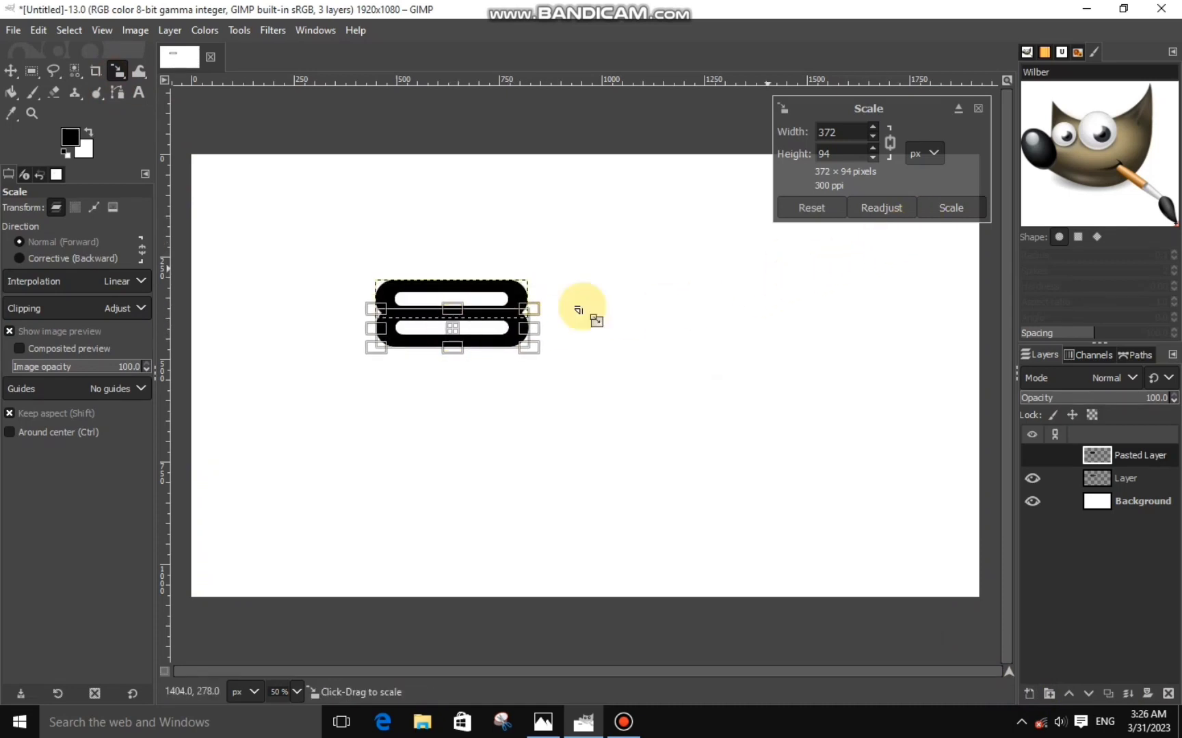
left_click(824, 210)
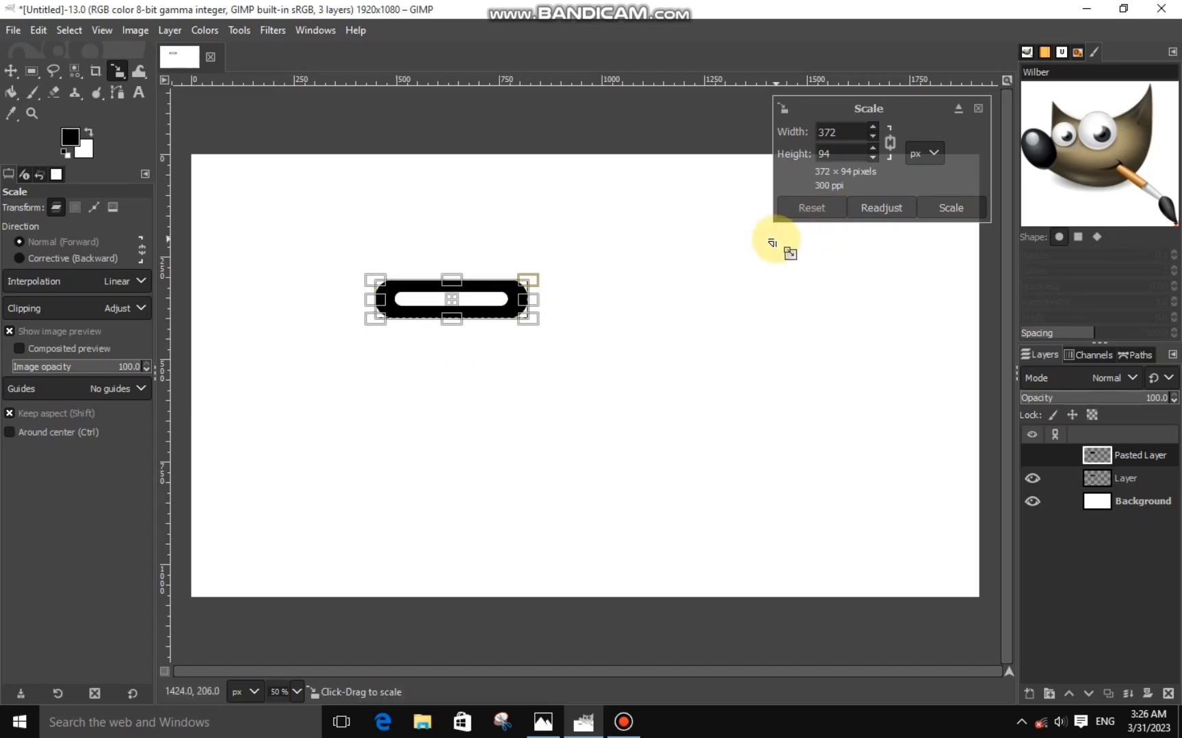
left_click(930, 206)
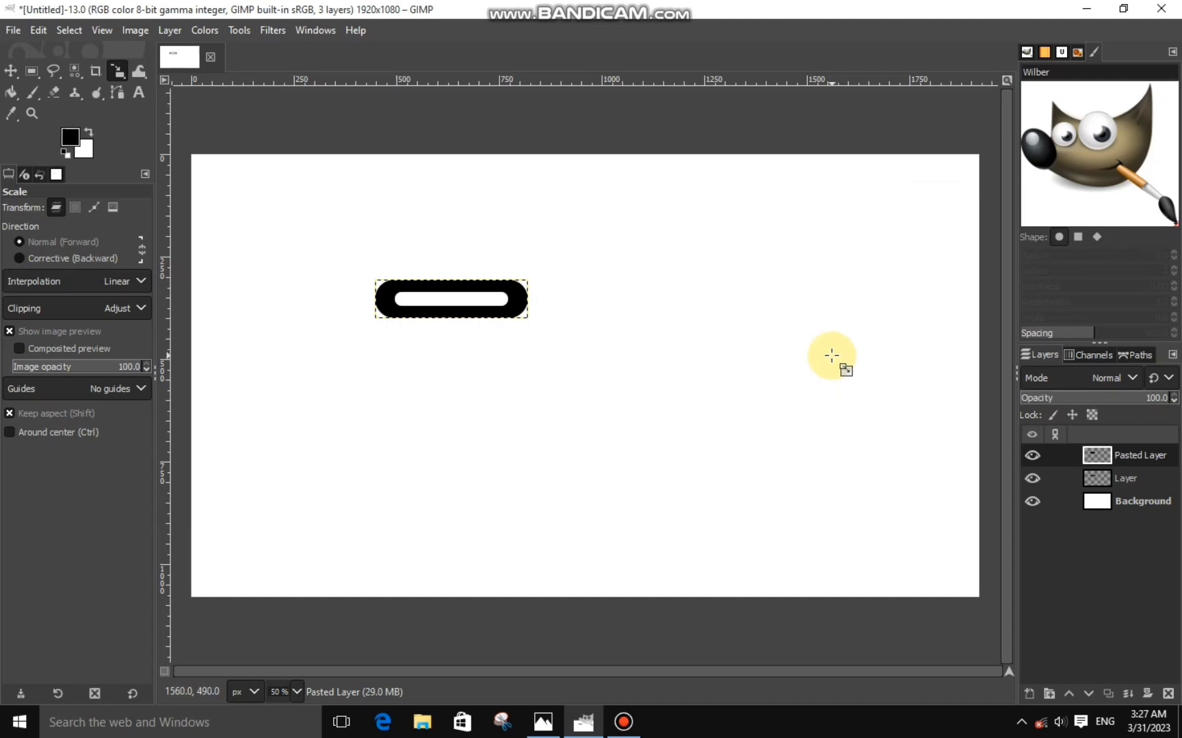
key("ctrl+h")
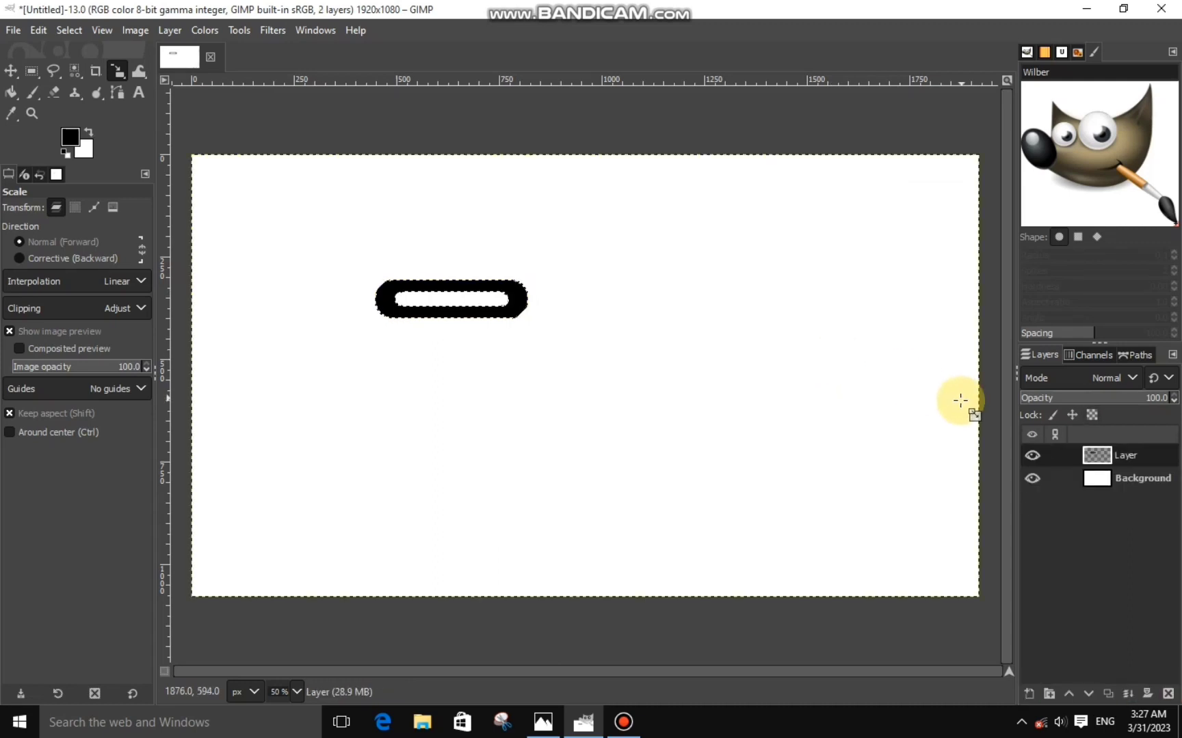
Cut the ring's right half and paste it back as its own layer.
left_click(31, 71)
left_click(370, 264)
left_click(10, 302)
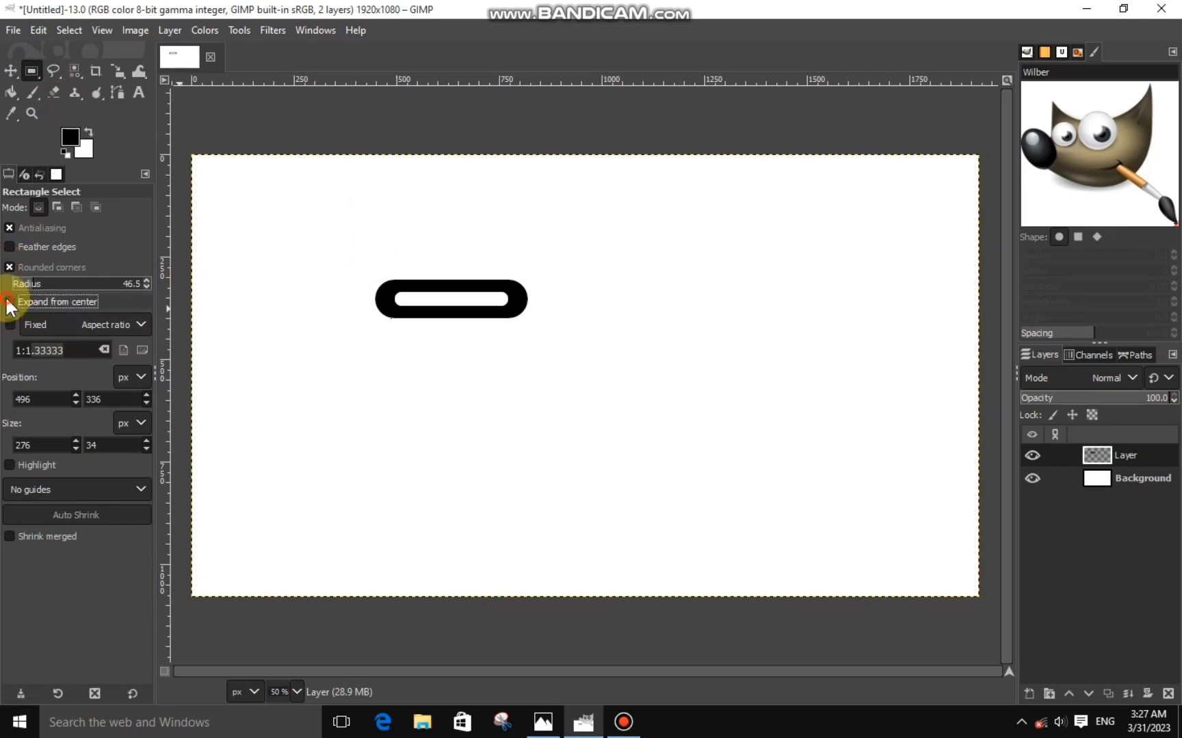
left_click(9, 268)
key("1")
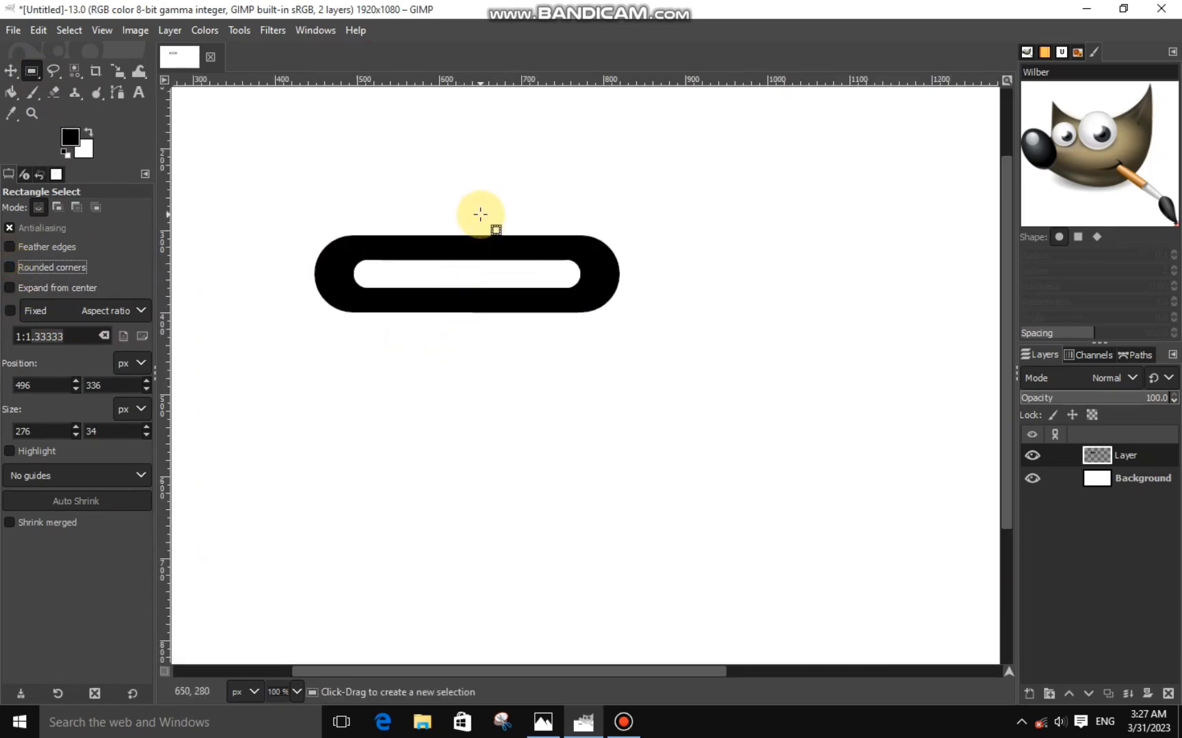
left_click_drag(458, 213, 630, 333)
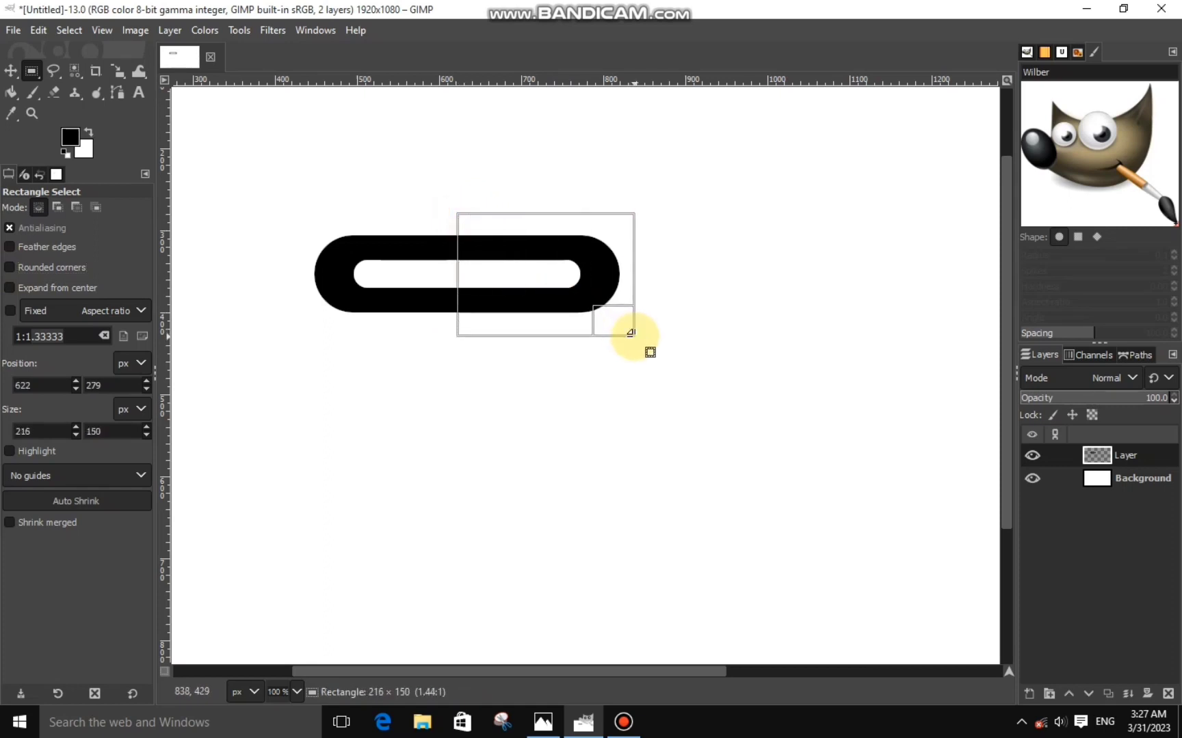
right_click(510, 286)
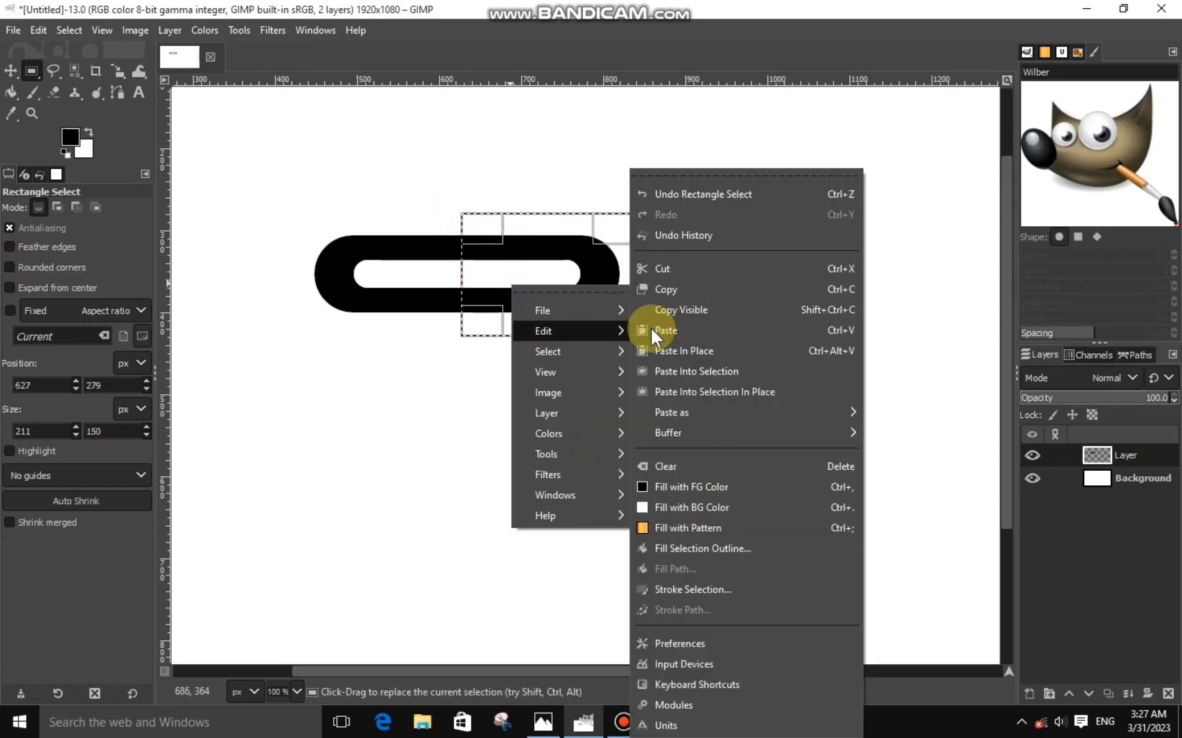
left_click(672, 267)
right_click(583, 313)
left_click(708, 335)
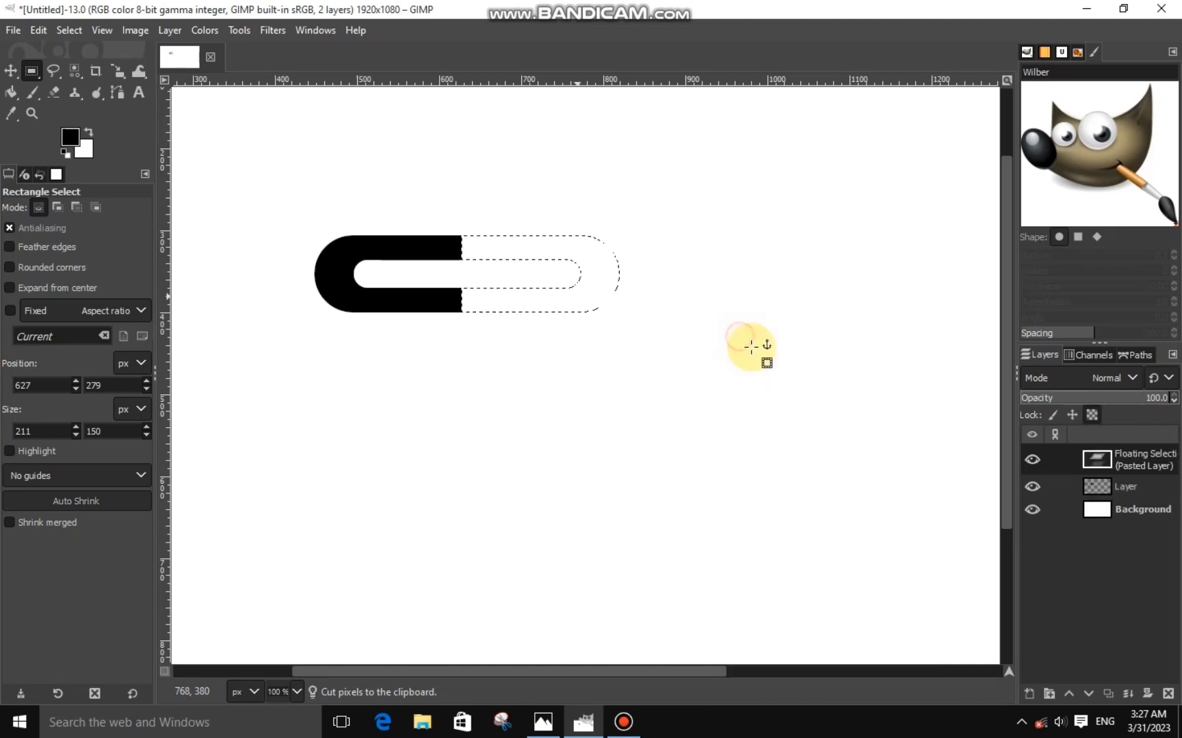
left_click(1028, 694)
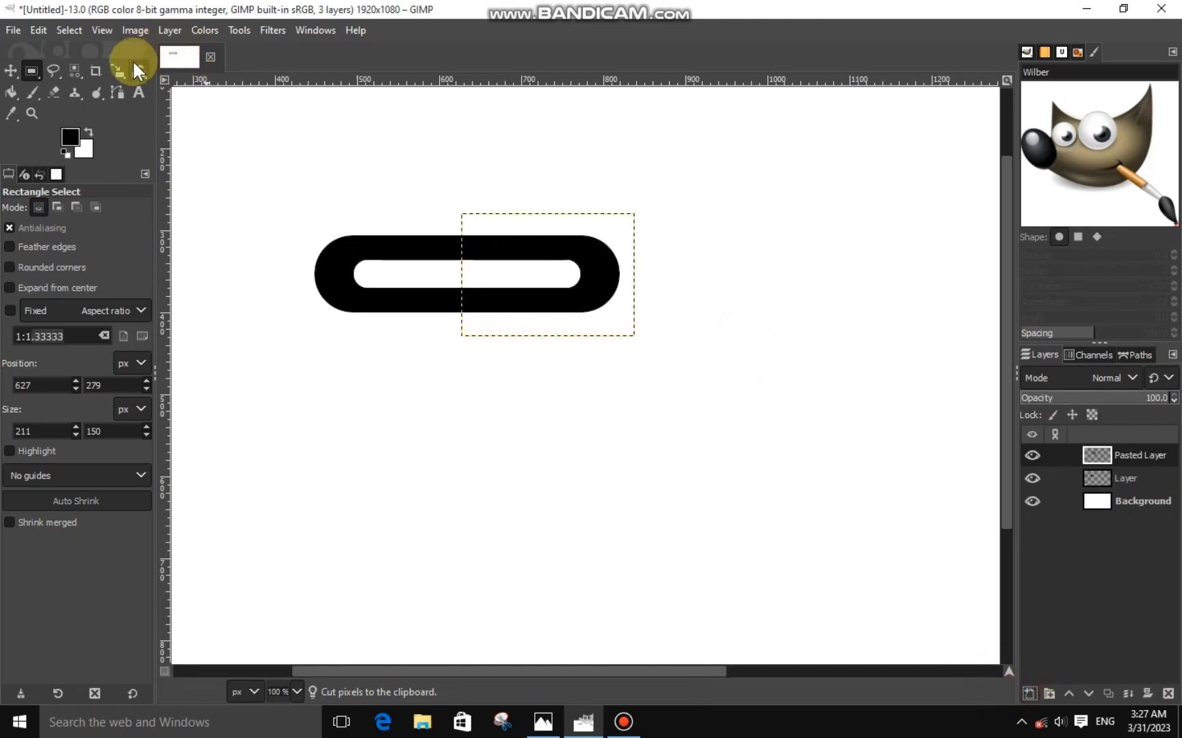
Scale the pasted piece to 211×150 px and place it down-left of the original to form an S.
left_click(118, 70)
left_click(531, 273)
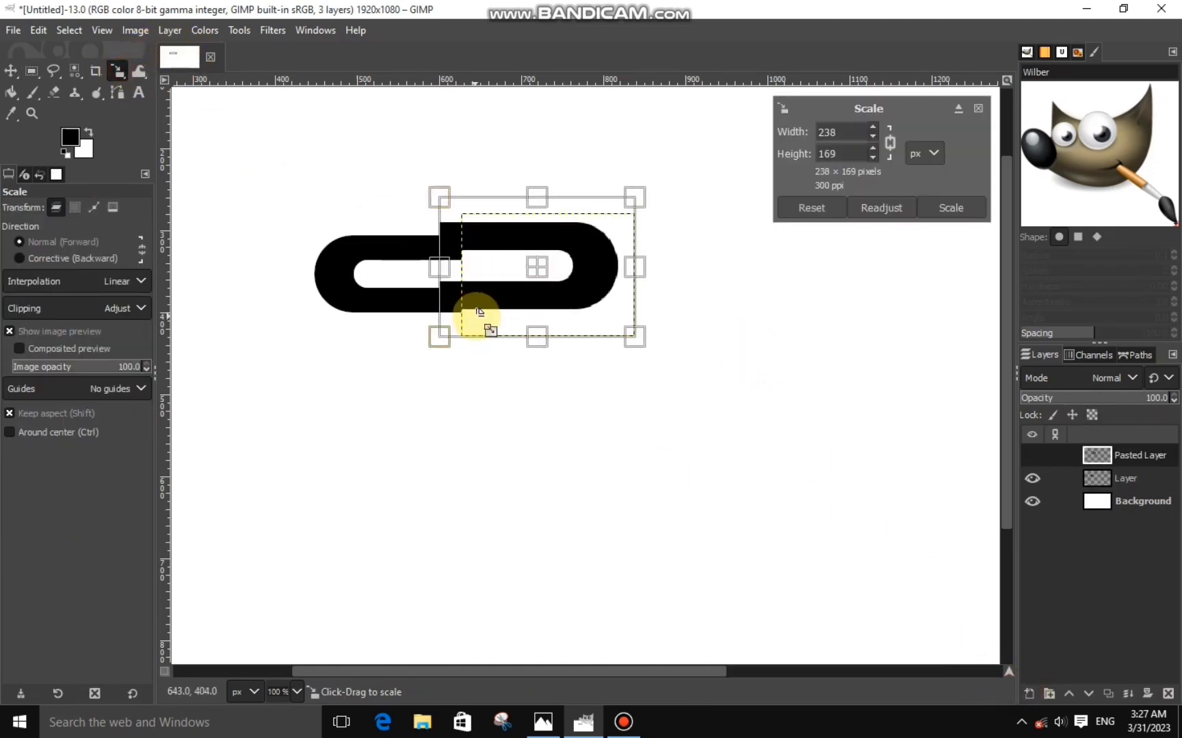
left_click(553, 279)
left_click_drag(553, 279, 423, 331)
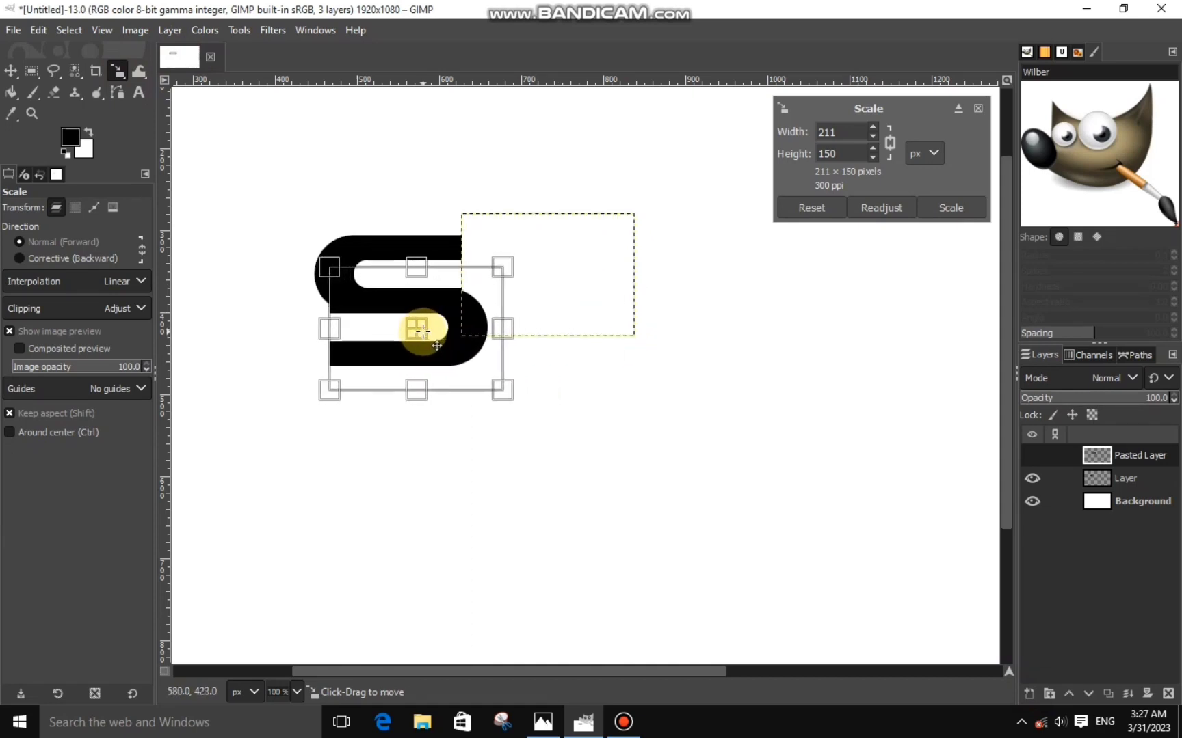
left_click(961, 207)
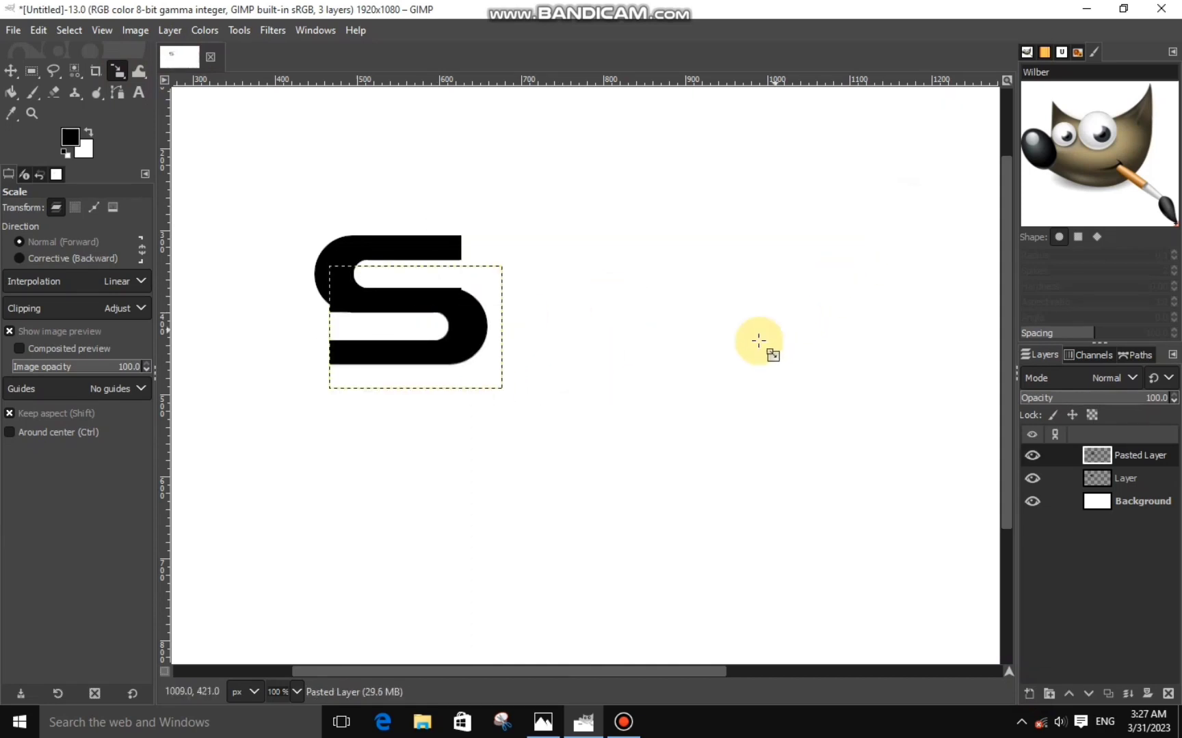
left_click(412, 330)
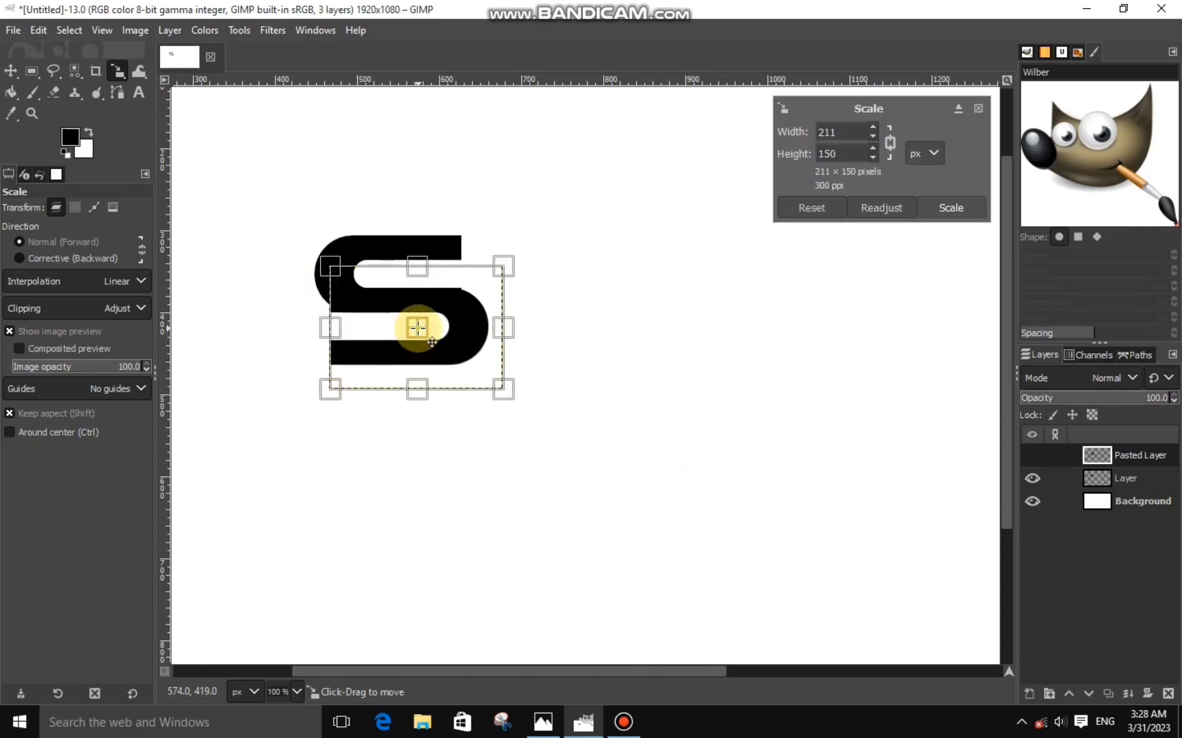
left_click_drag(431, 340, 426, 343)
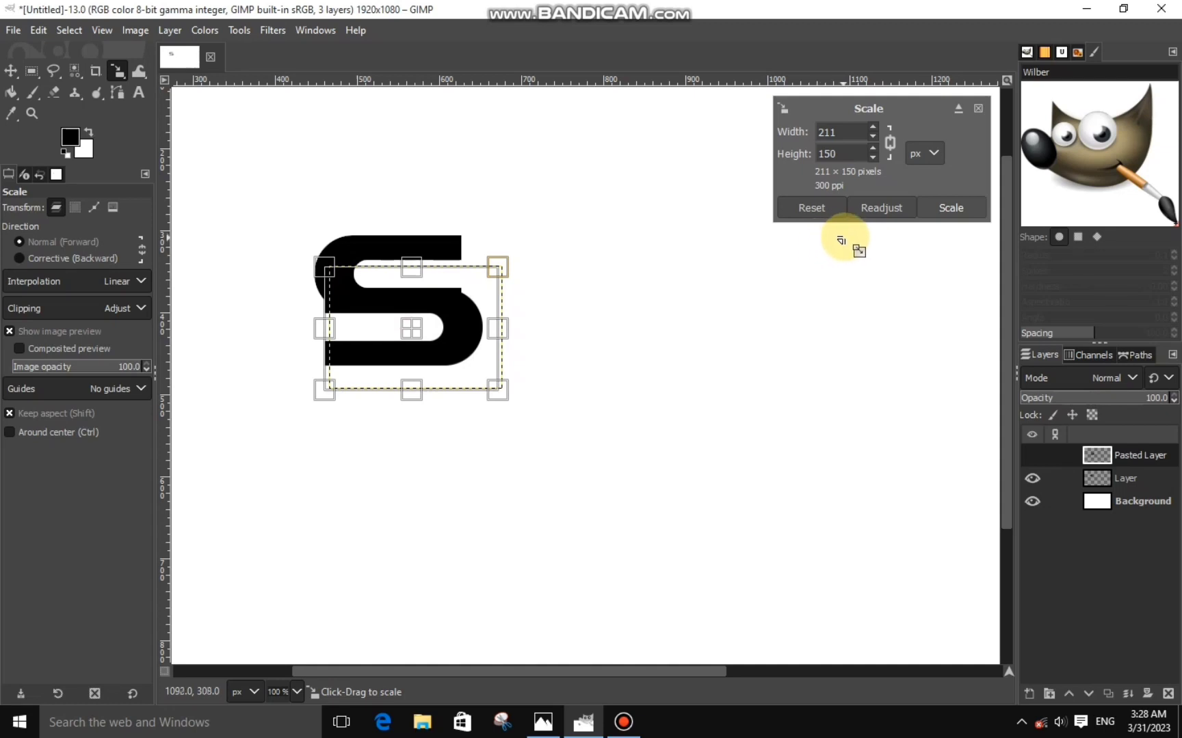
left_click_drag(411, 327, 424, 340)
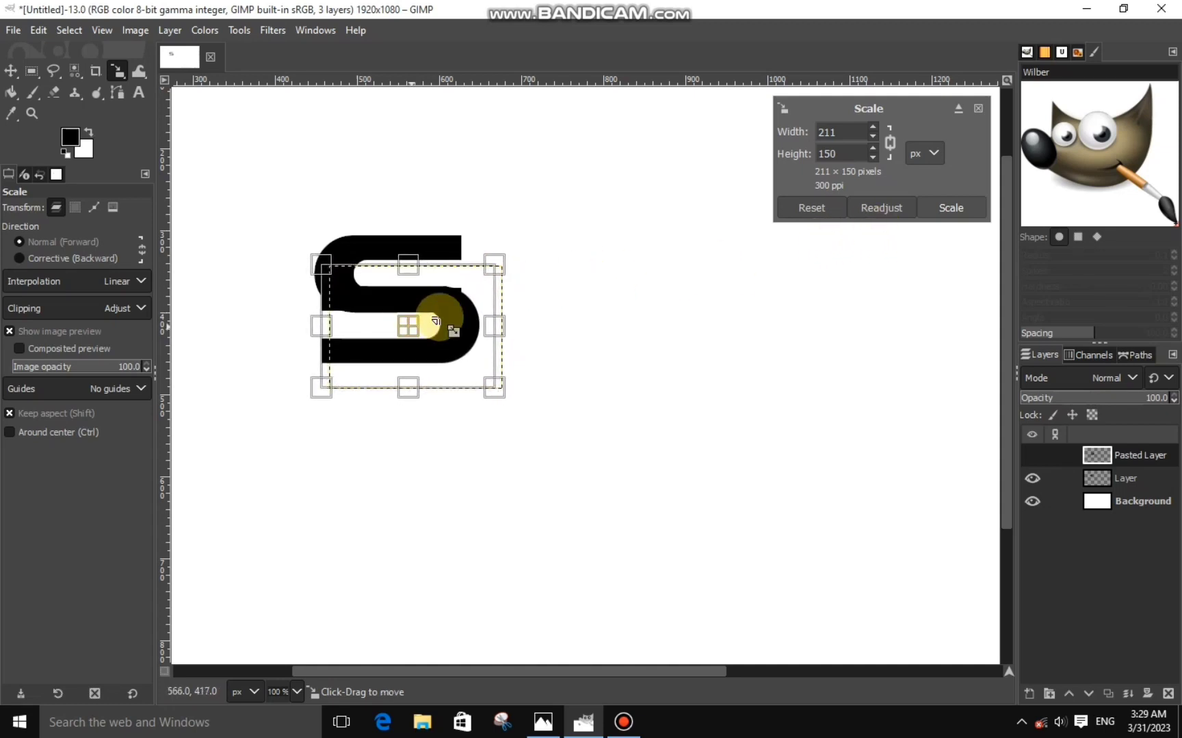
left_click(947, 208)
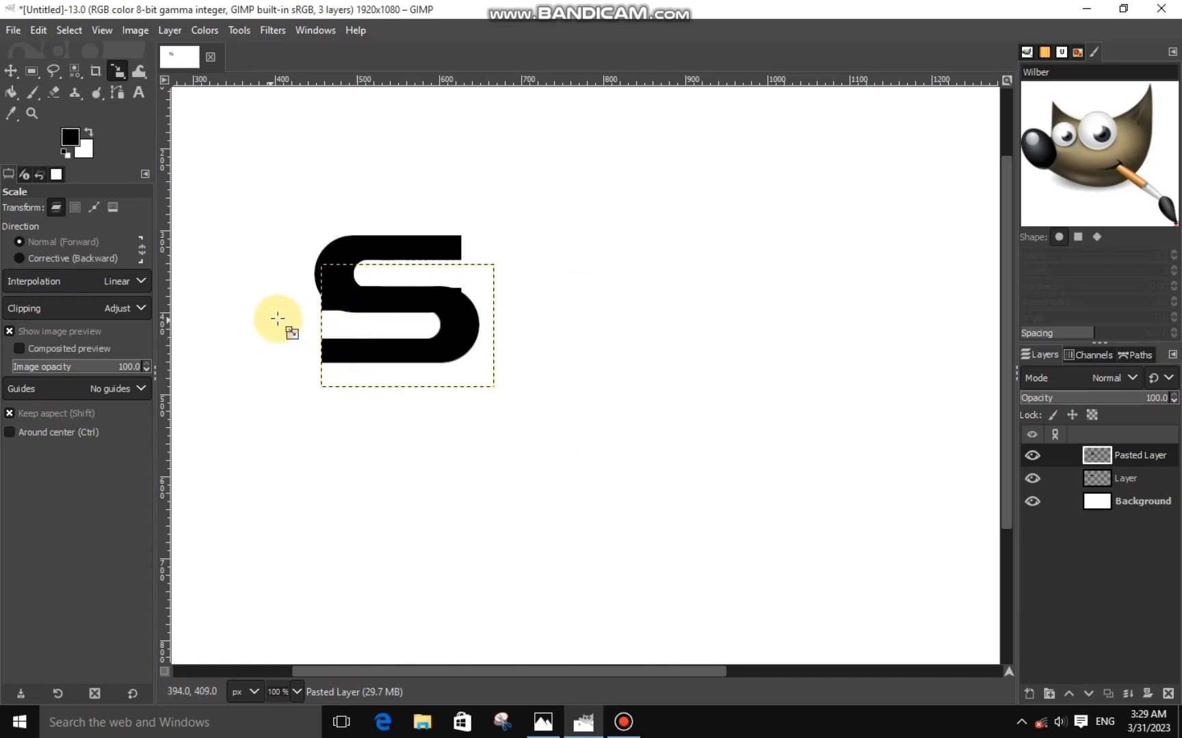
scroll(277, 318, "up", 2)
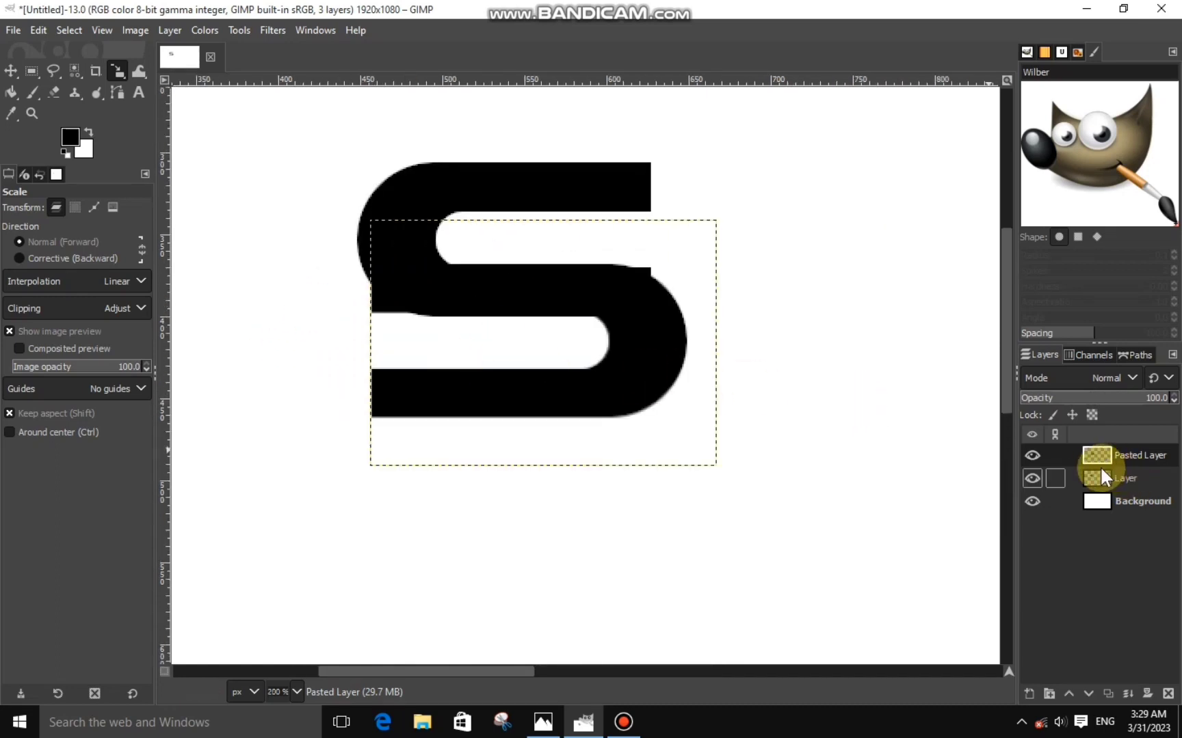
On the top piece's layer, draw a rounded selection covering the S's lower opening.
left_click(1098, 479)
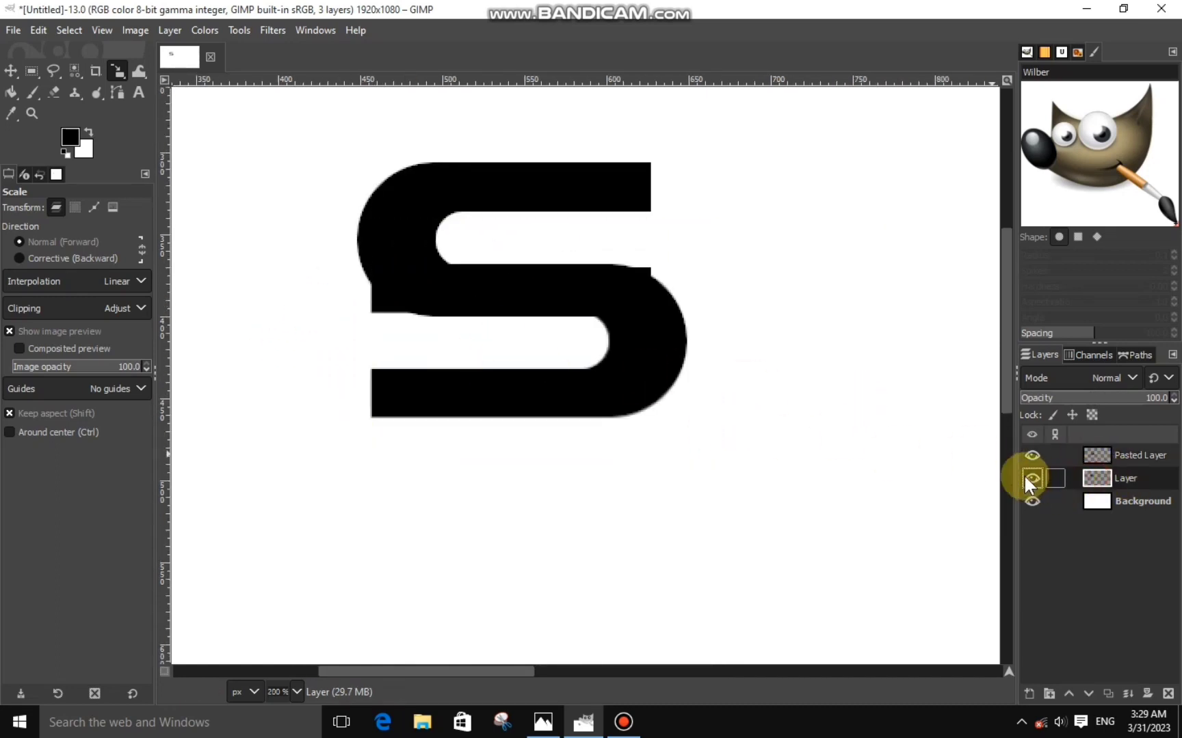
left_click(31, 71)
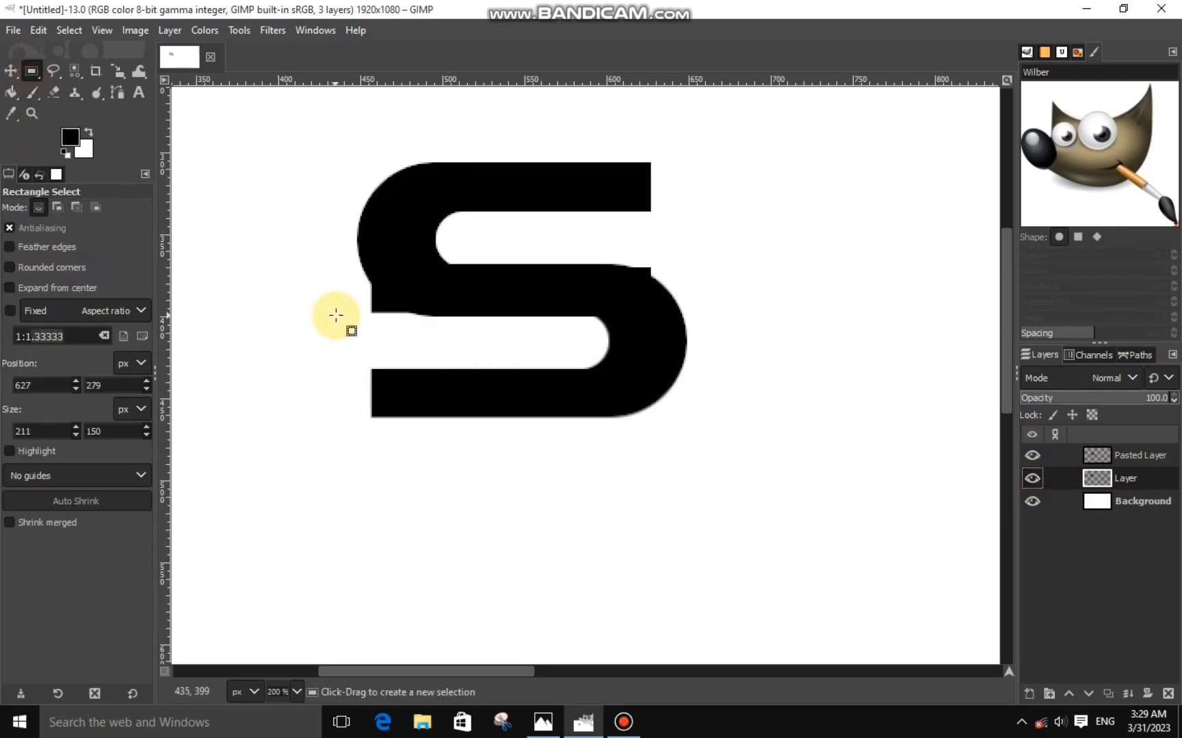
left_click_drag(338, 316, 583, 338)
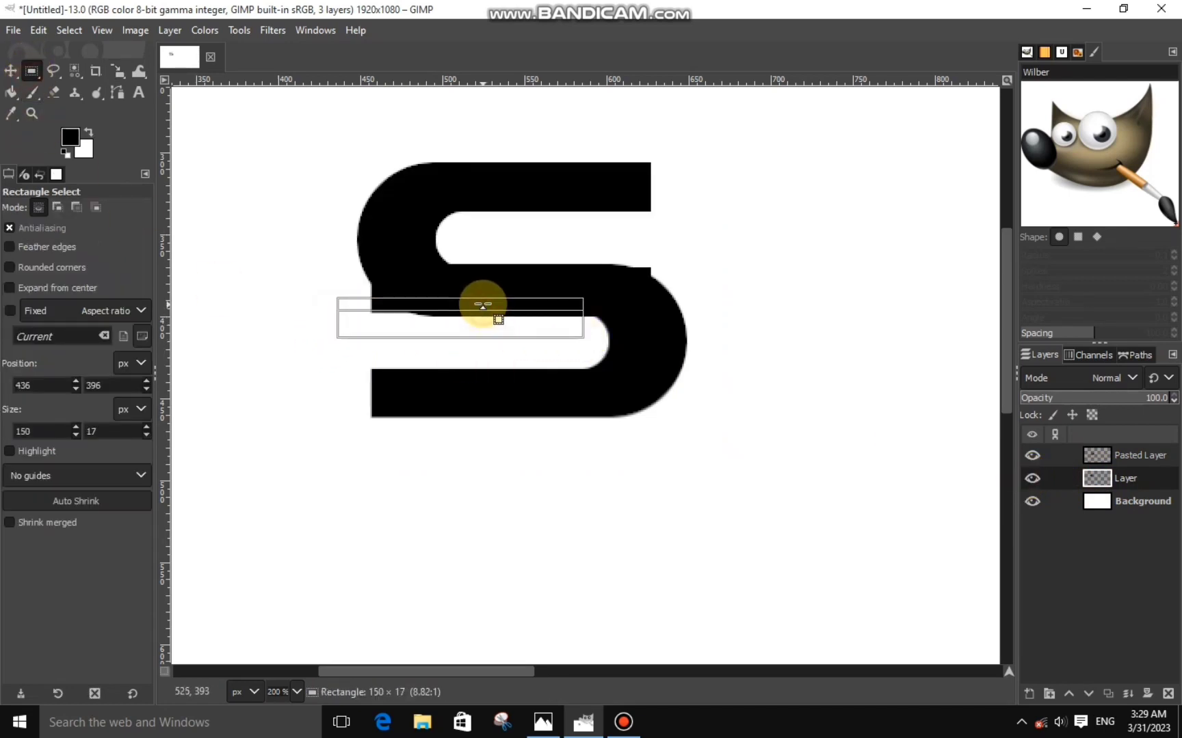
left_click_drag(484, 316, 485, 307)
left_click(9, 268)
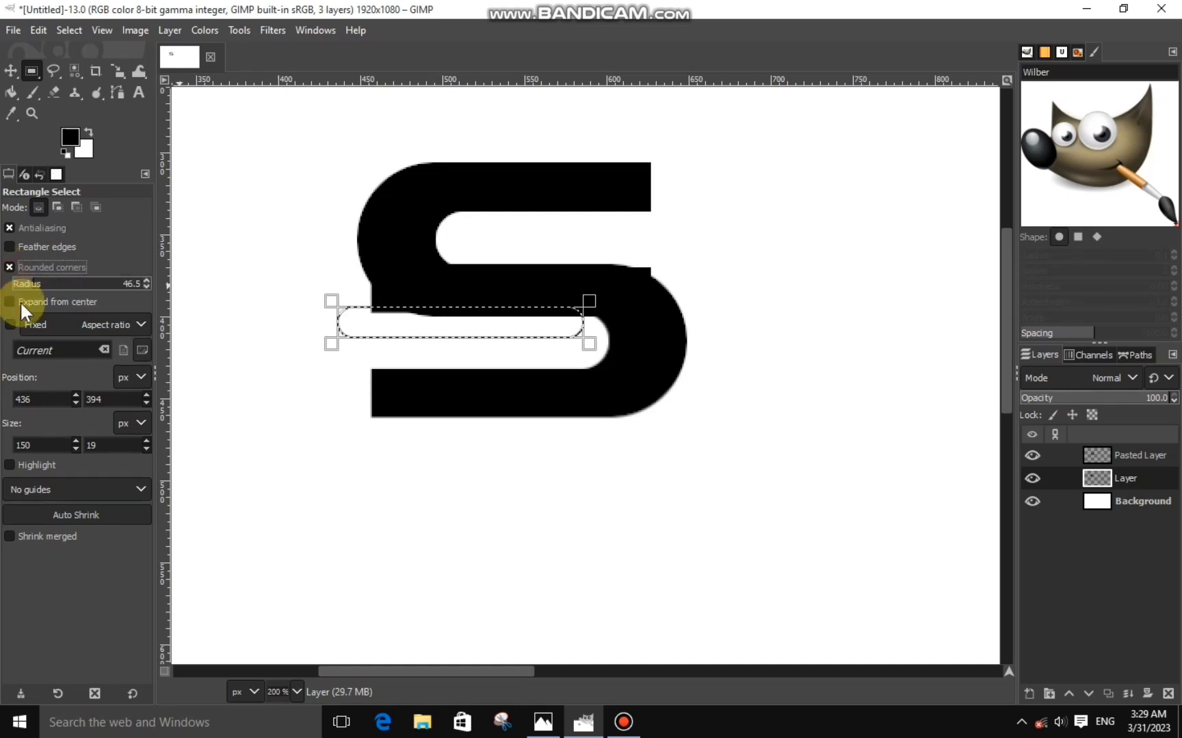
left_click_drag(585, 322, 593, 322)
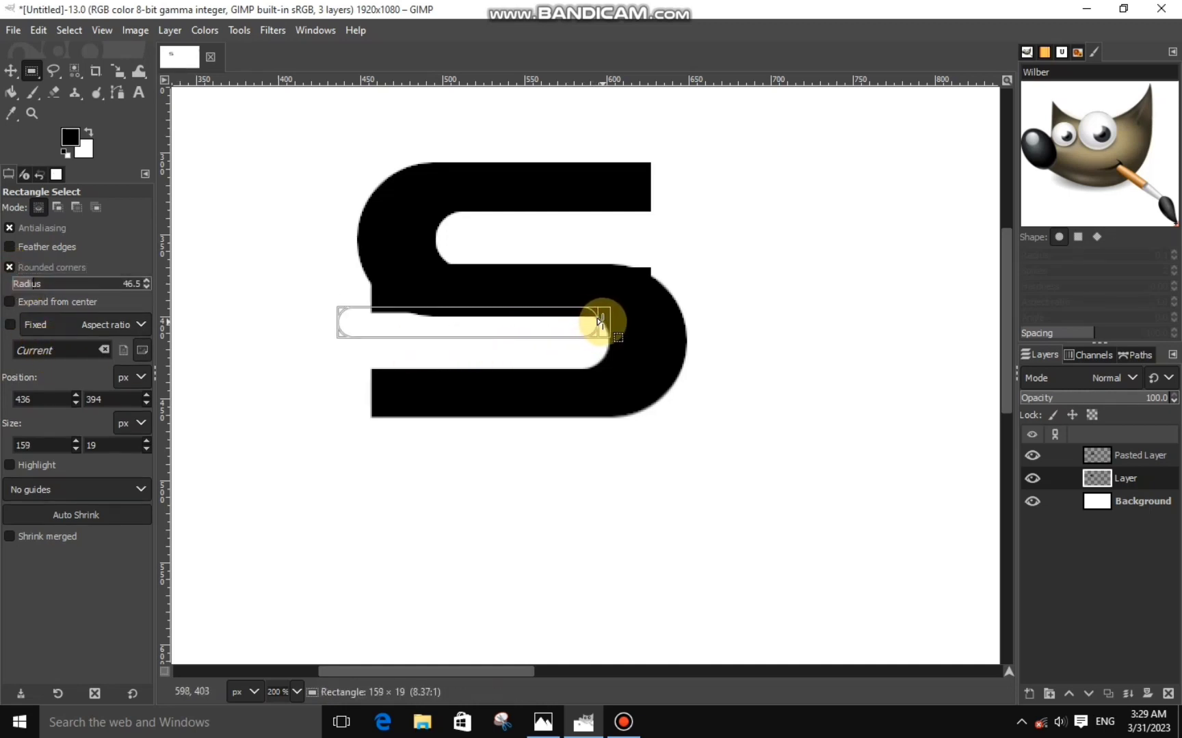
left_click_drag(511, 335, 527, 367)
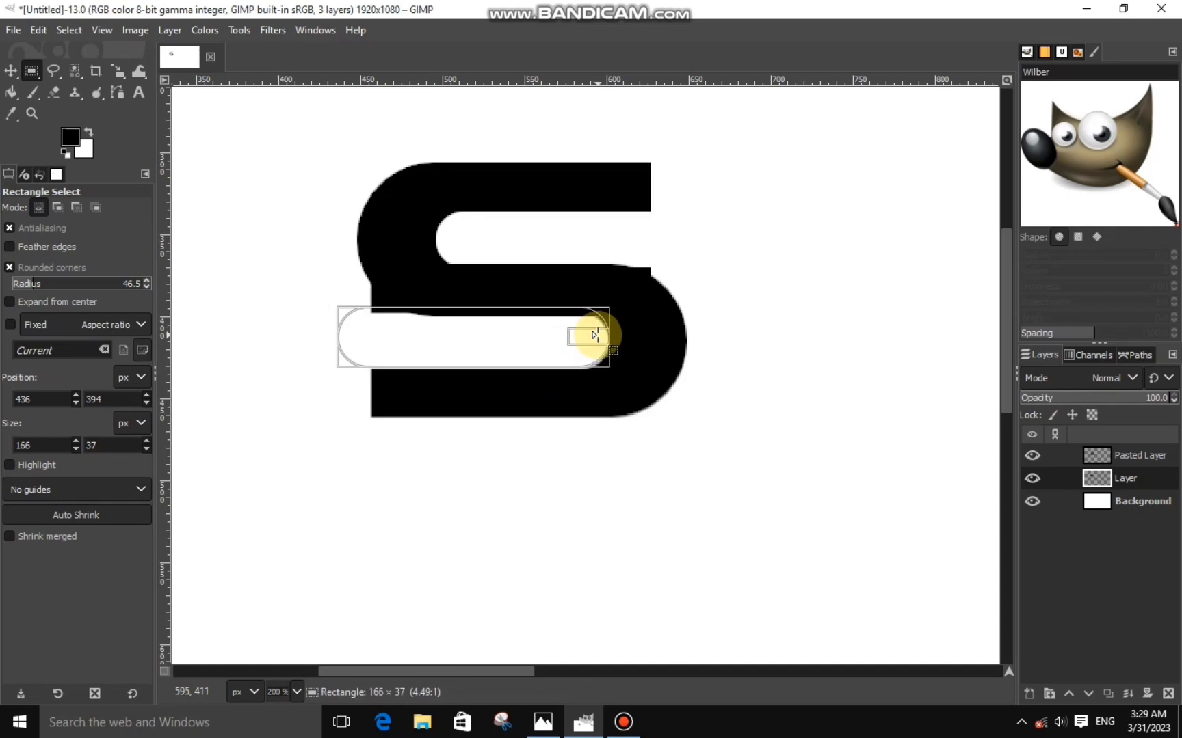
left_click_drag(511, 358, 513, 360)
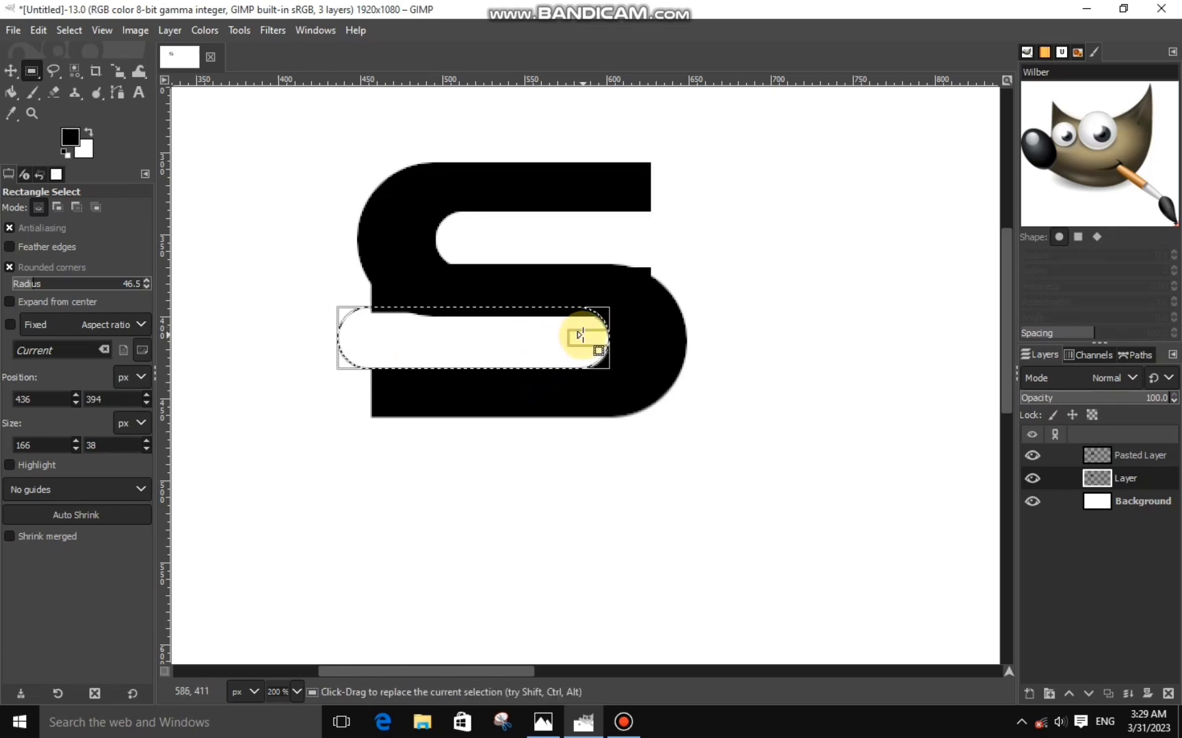
left_click_drag(580, 336, 595, 338)
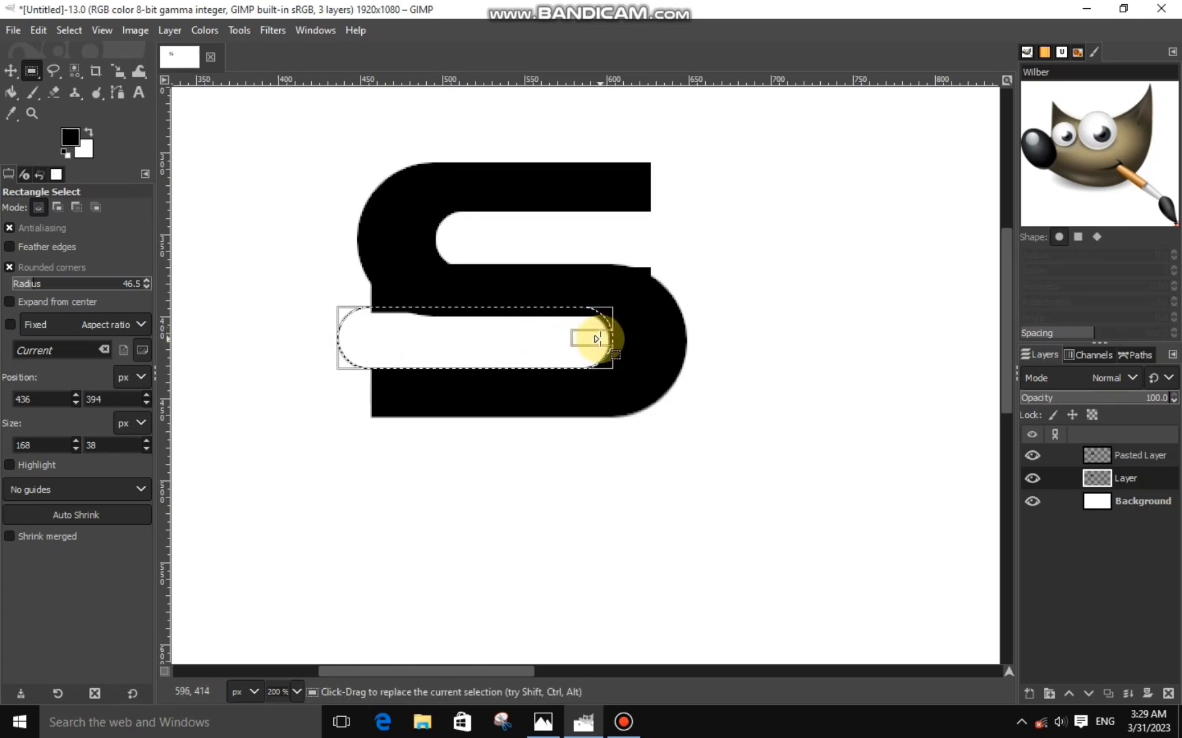
Cut the selected strip from both the top and lower pieces, then clear the selection.
right_click(478, 332)
mouse_move(522, 377)
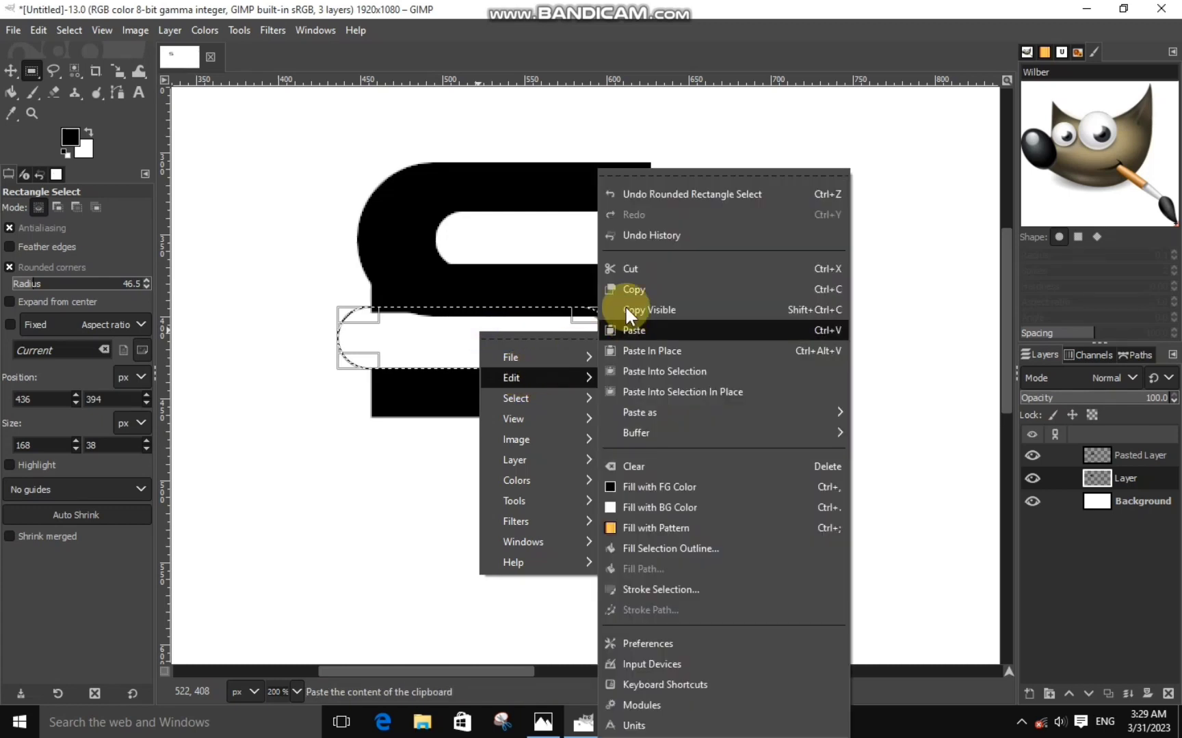
left_click(616, 271)
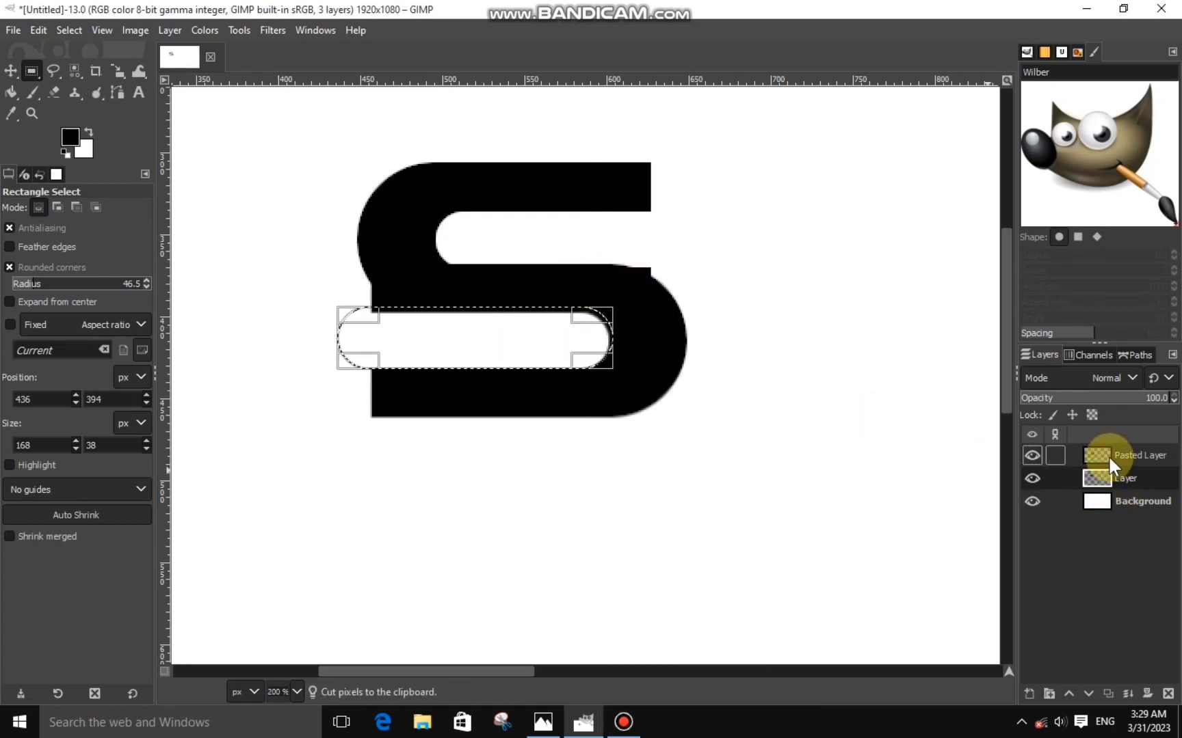
left_click(1108, 456)
right_click(519, 338)
left_click(659, 266)
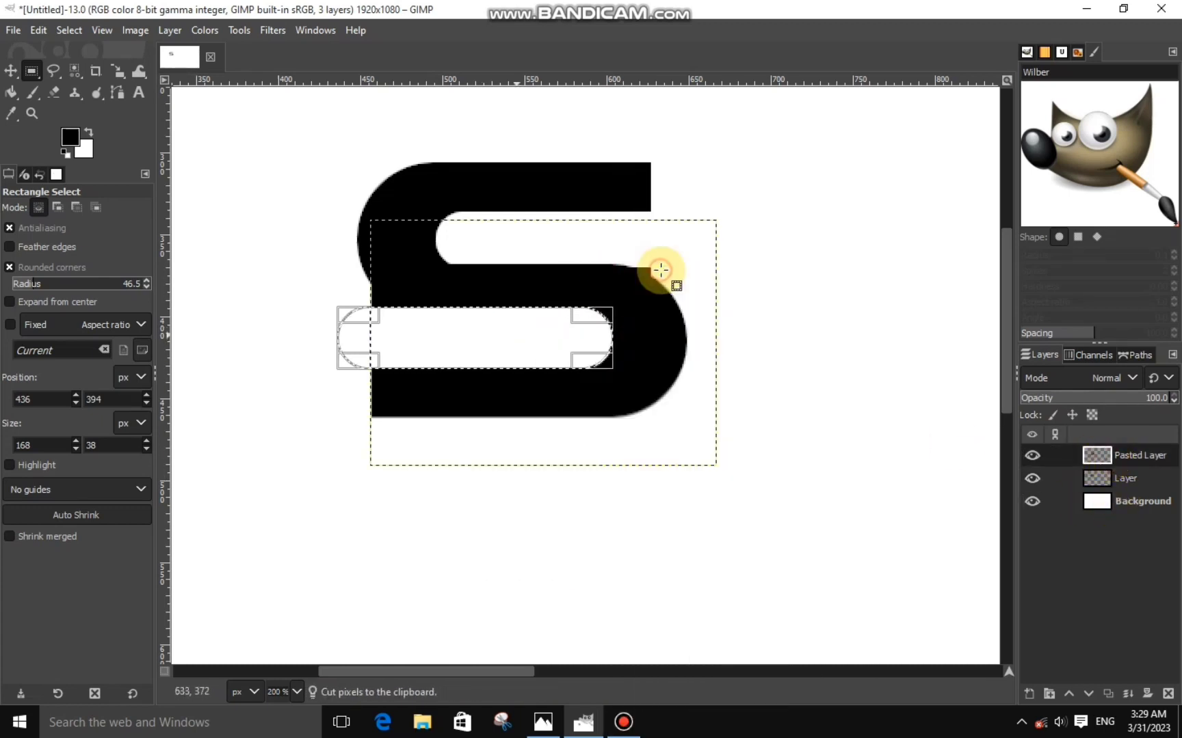
key("Escape")
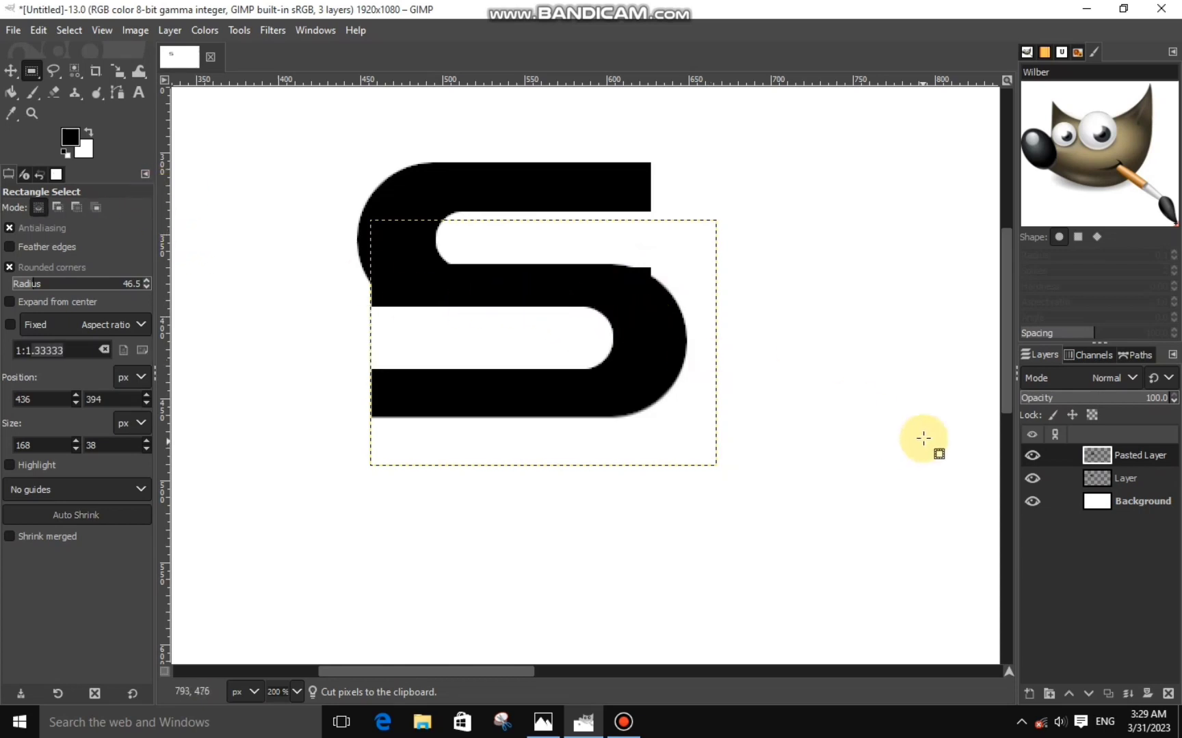
left_click(1090, 476)
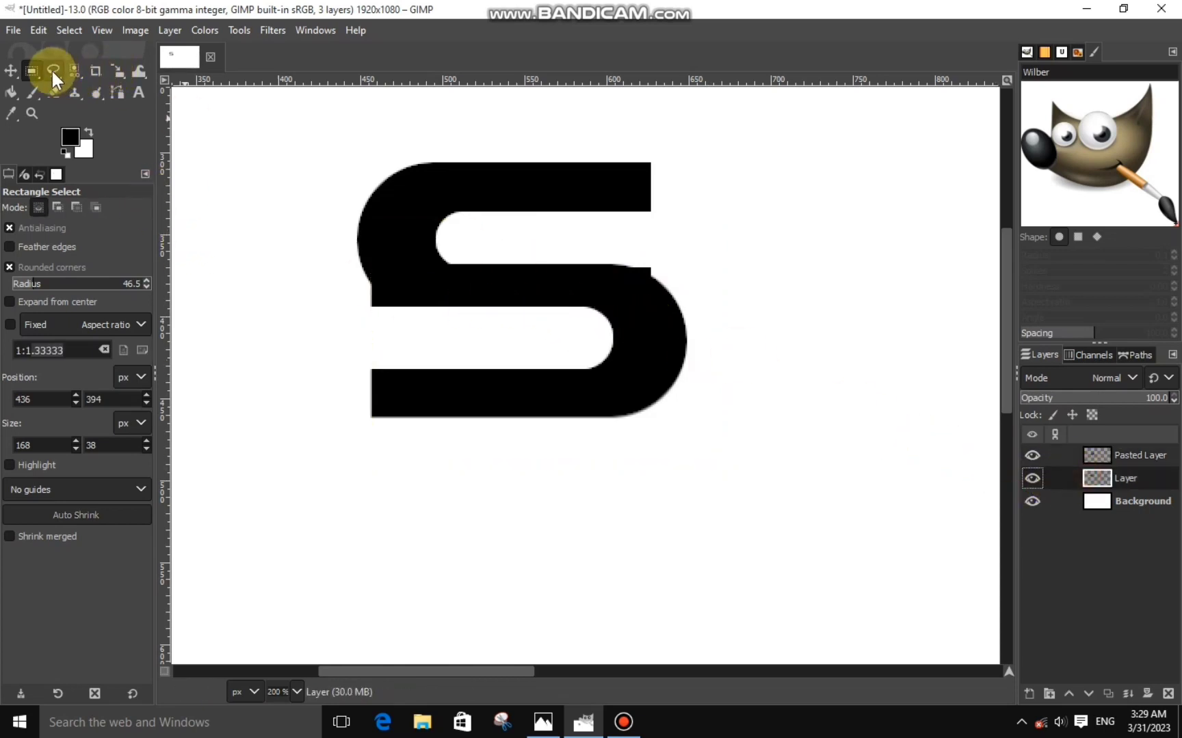
Select a rounded strip across the S's upper opening and cut it from the lower piece's layer.
left_click_drag(449, 210, 700, 268)
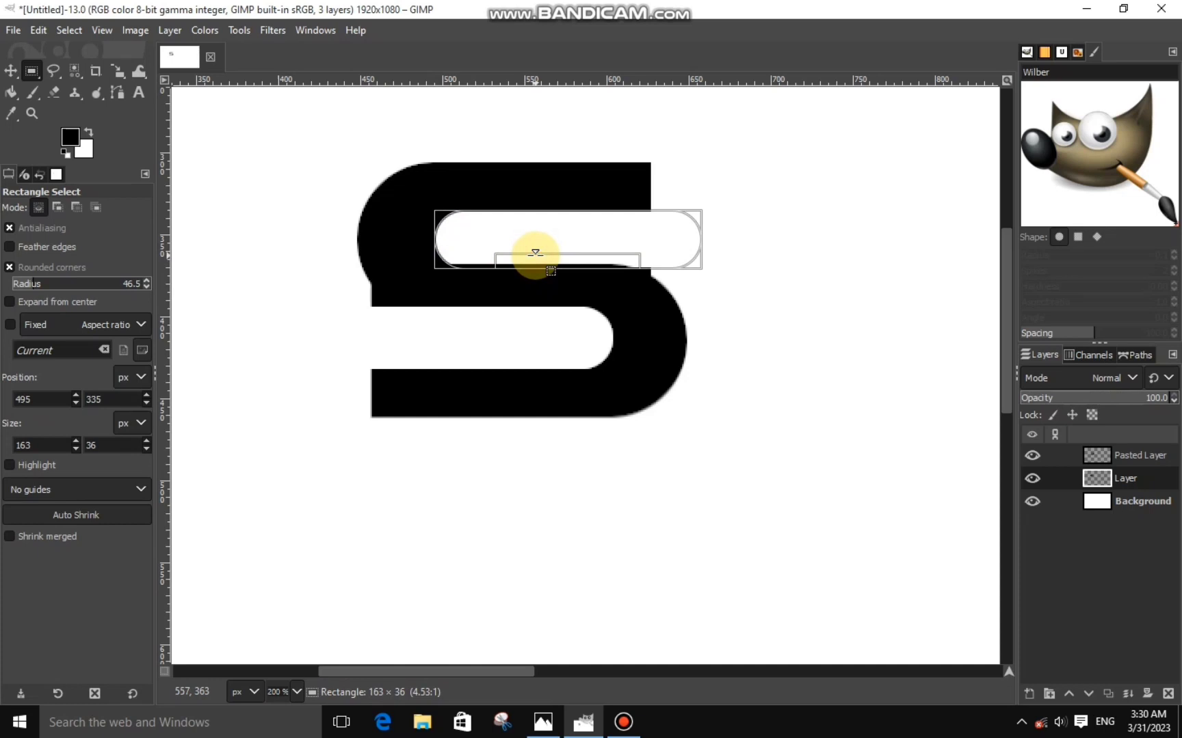
left_click(535, 253)
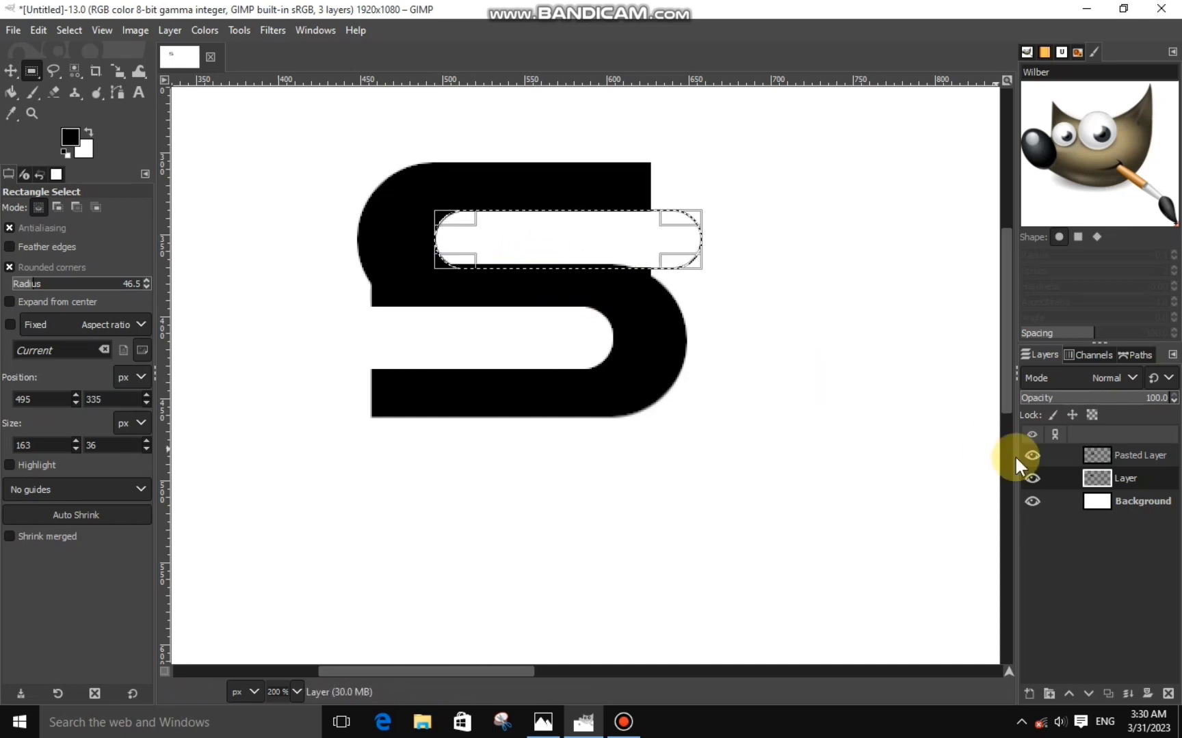
right_click(730, 318)
left_click(895, 289)
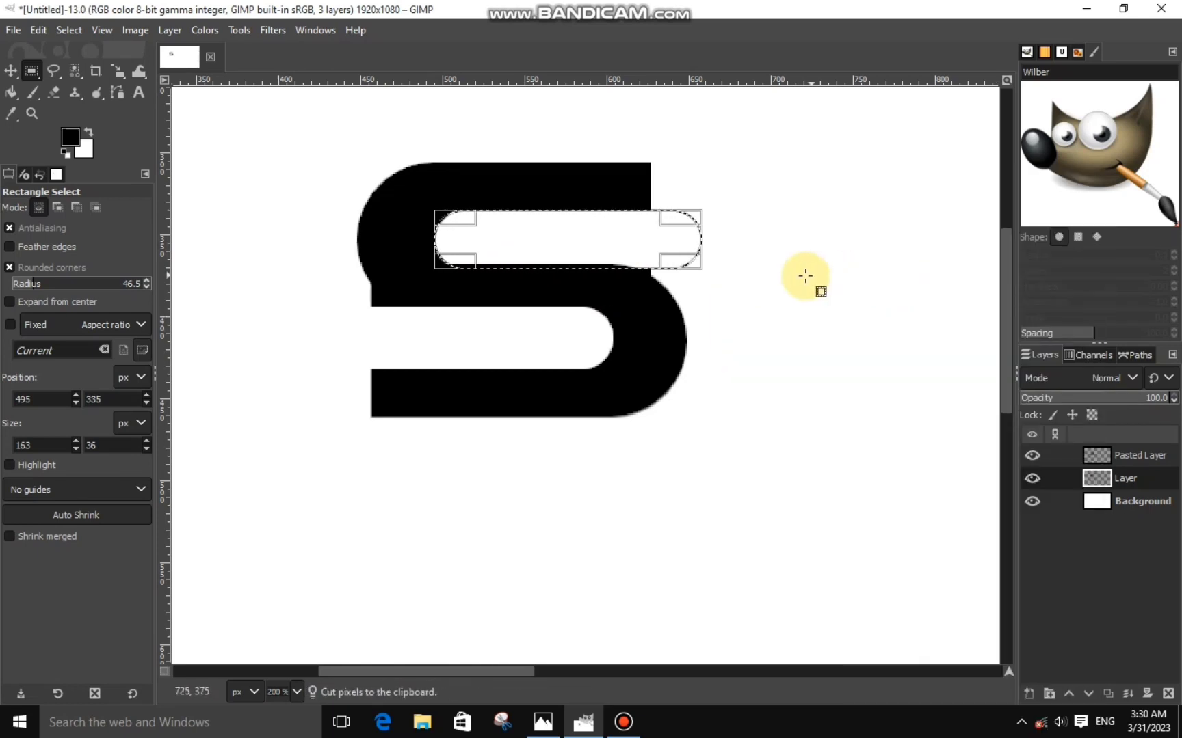
left_click(1041, 451)
right_click(558, 320)
mouse_move(610, 365)
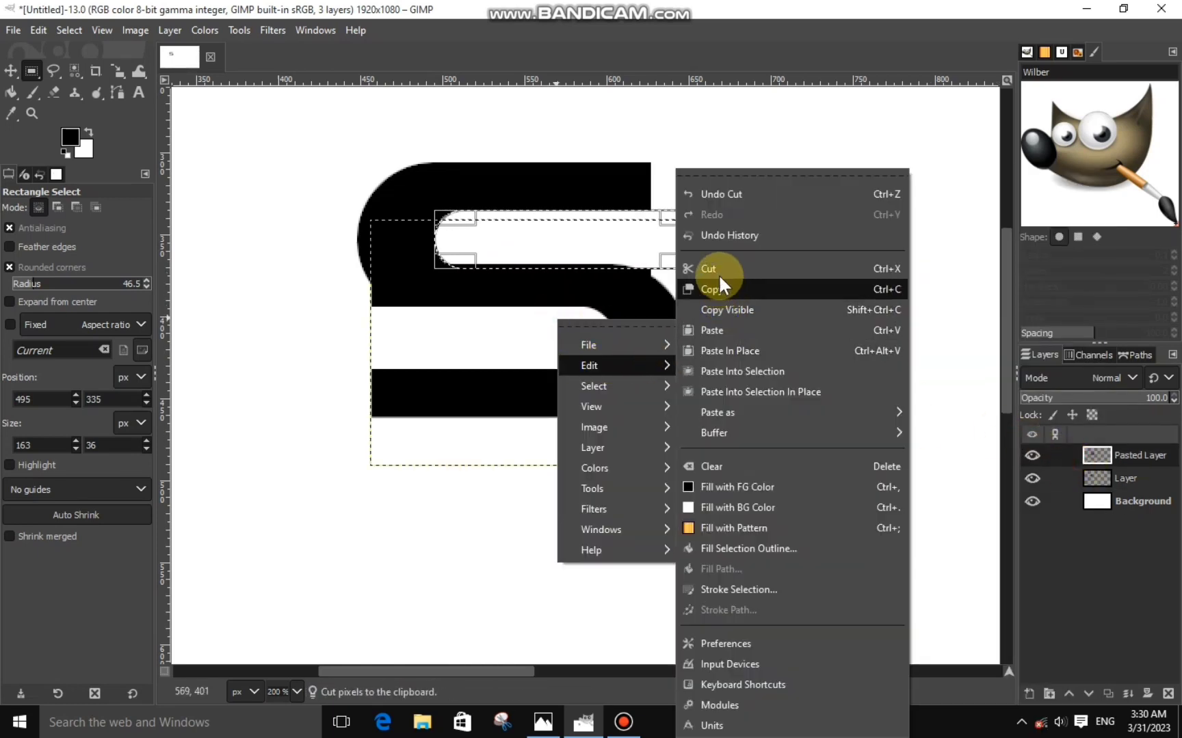
left_click(718, 273)
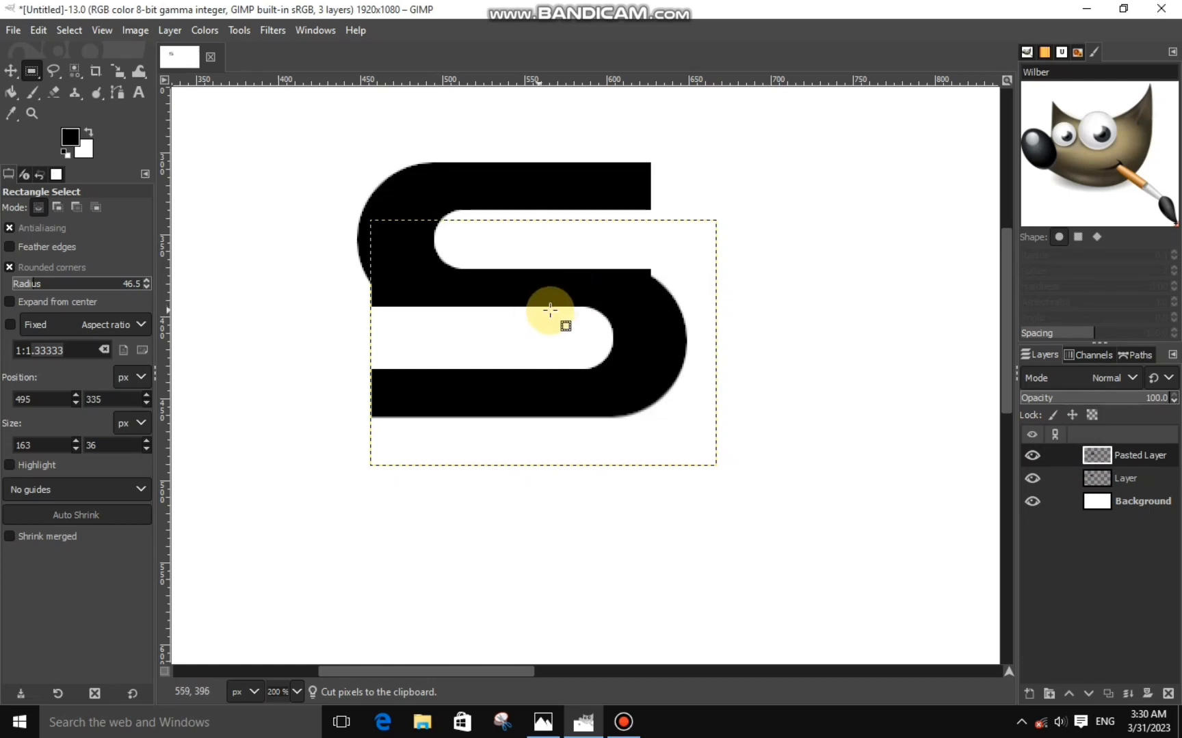
left_click(1032, 478)
left_click(1070, 478)
double_click(1032, 478)
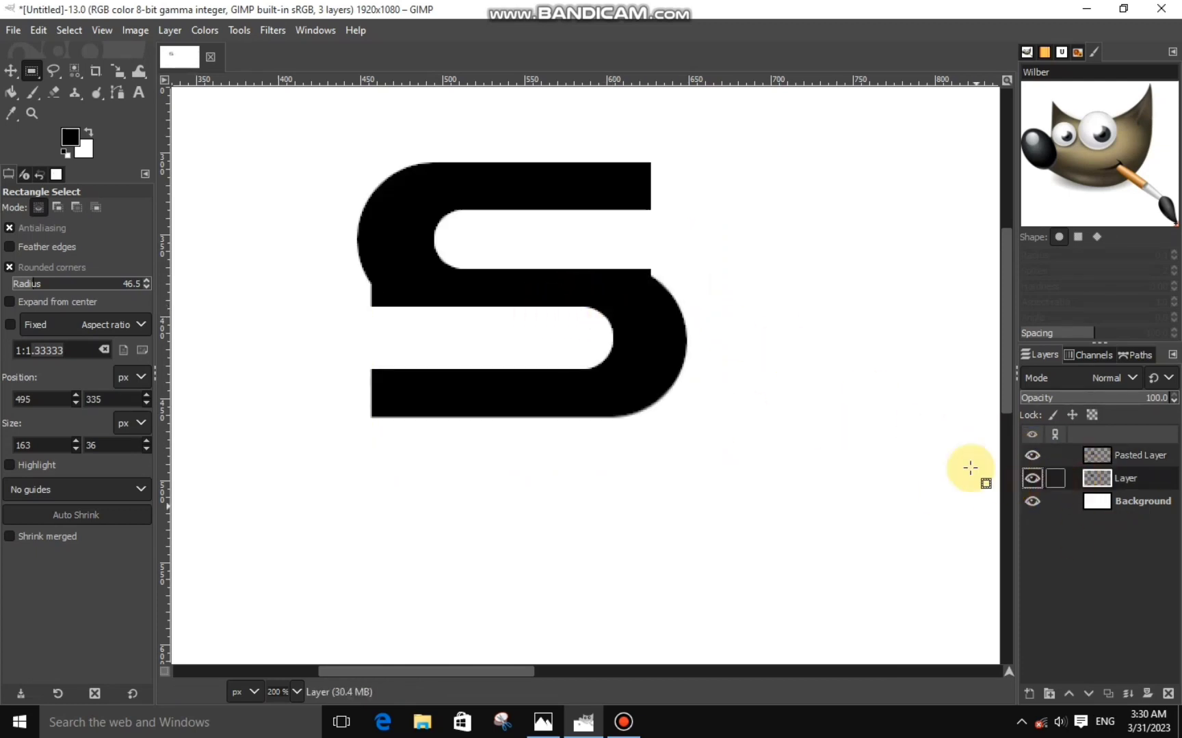
Erase a spot at the S's middle-bar corner with a size-24, hardness-75 round eraser.
left_click(54, 96)
left_click(16, 256)
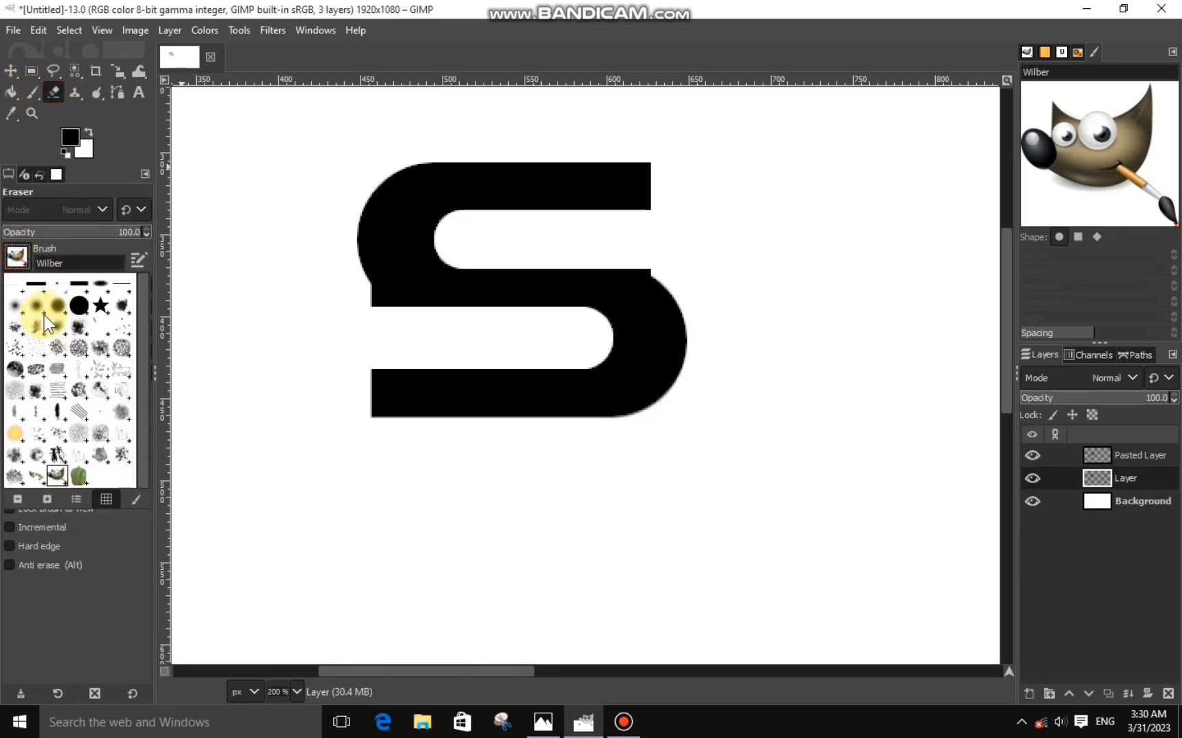
left_click(45, 311)
left_click_drag(20, 286, 12, 284)
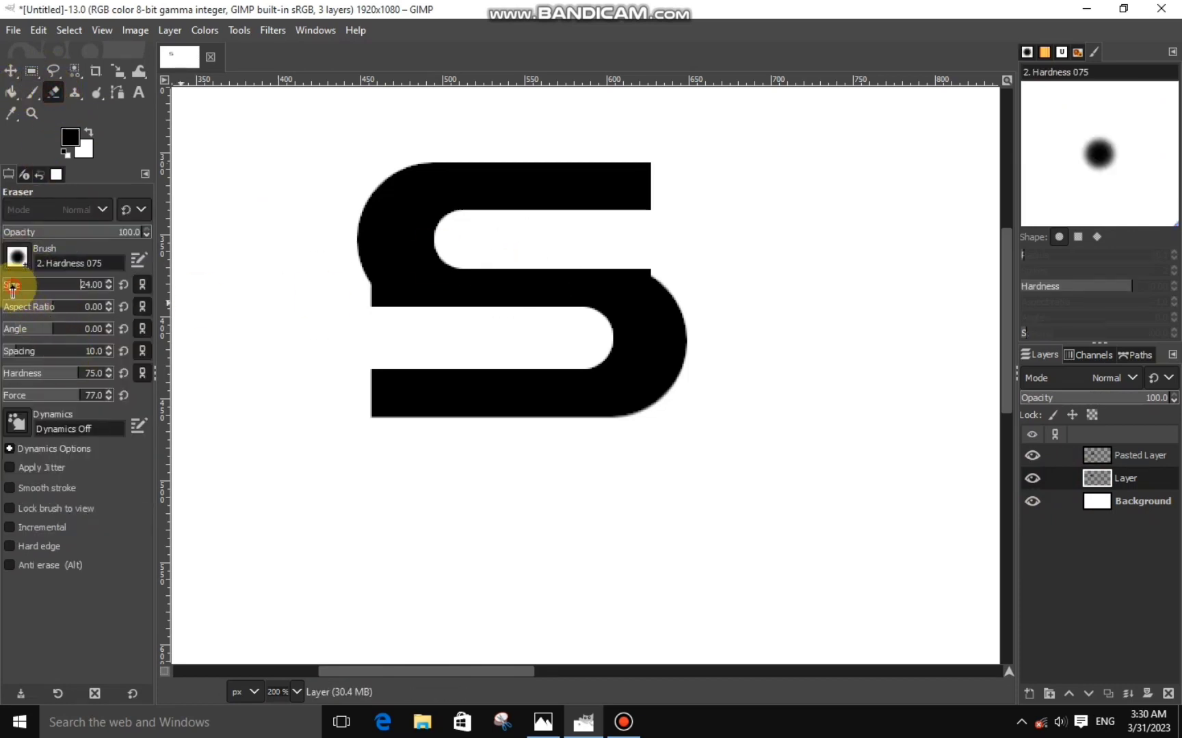
left_click(639, 272)
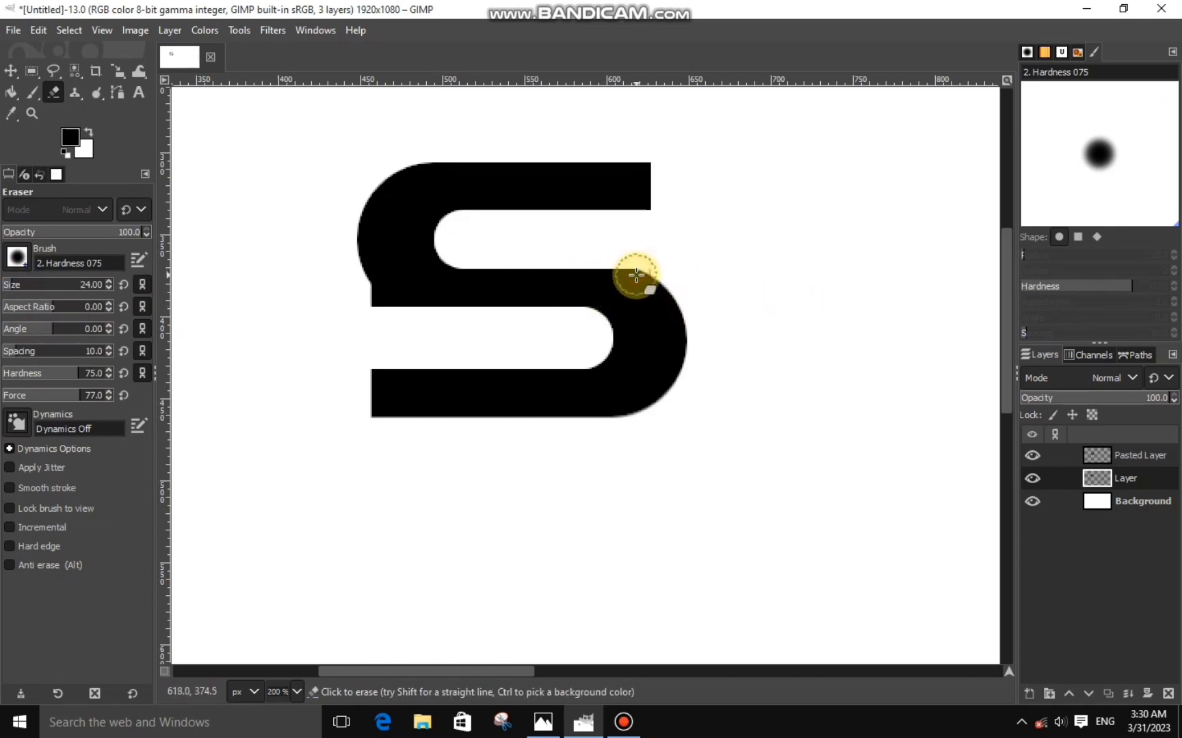
scroll(640, 271, "up", 3, "ctrl")
Merge the pasted lower-piece layer down into the layer below and toggle its visibility to check.
left_click(1057, 458)
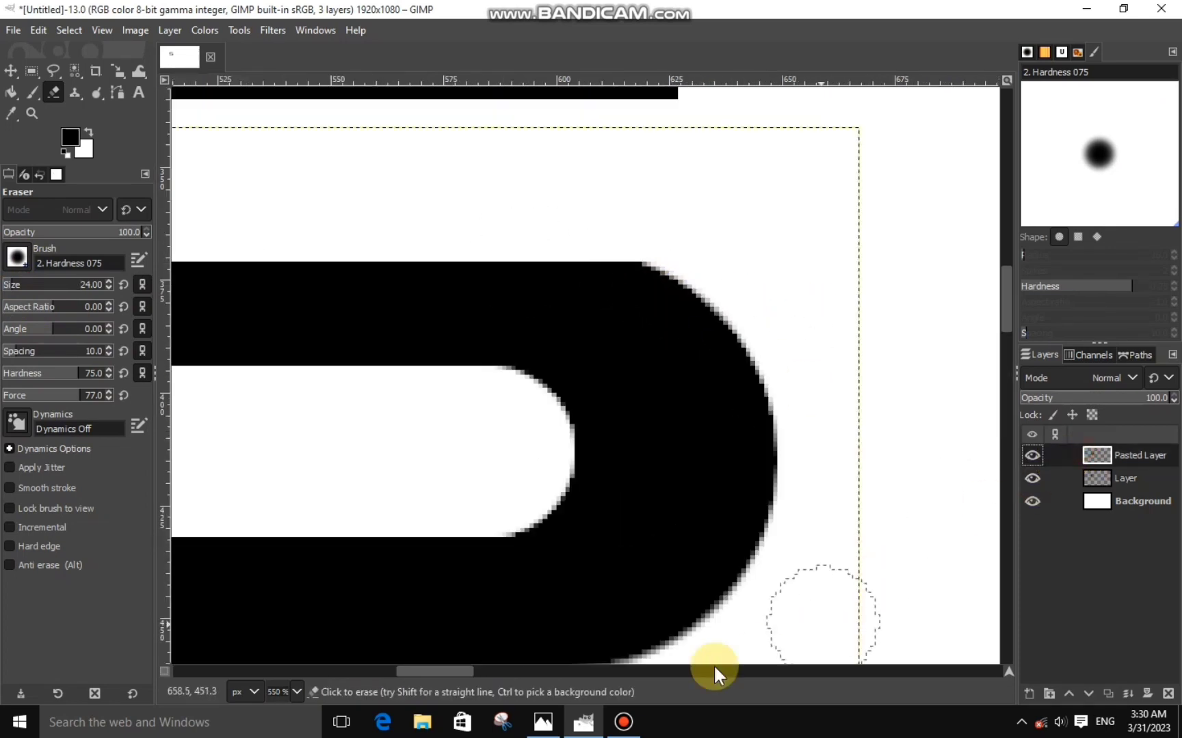
mouse_move(461, 671)
left_mouse_down()
mouse_move(380, 672)
mouse_move(428, 671)
left_mouse_up()
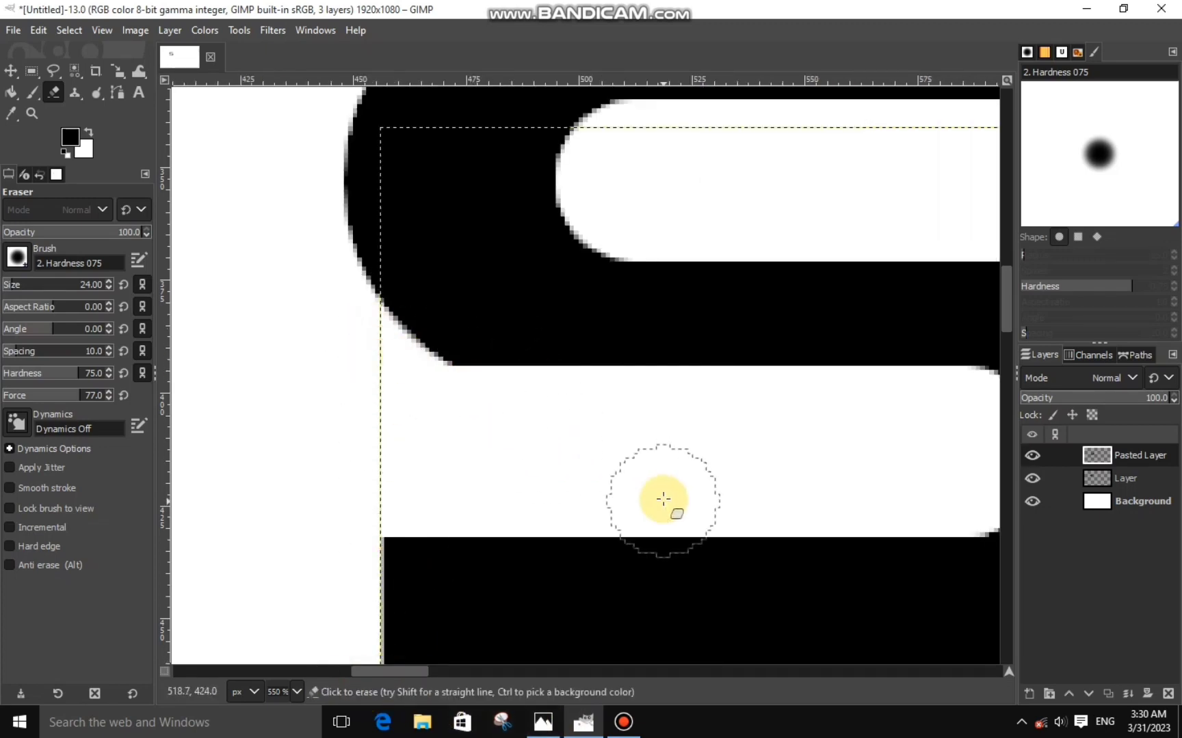
scroll(663, 499, "down", 2)
scroll(664, 499, "down", 2)
scroll(663, 499, "down", 2)
scroll(664, 500, "down", 1)
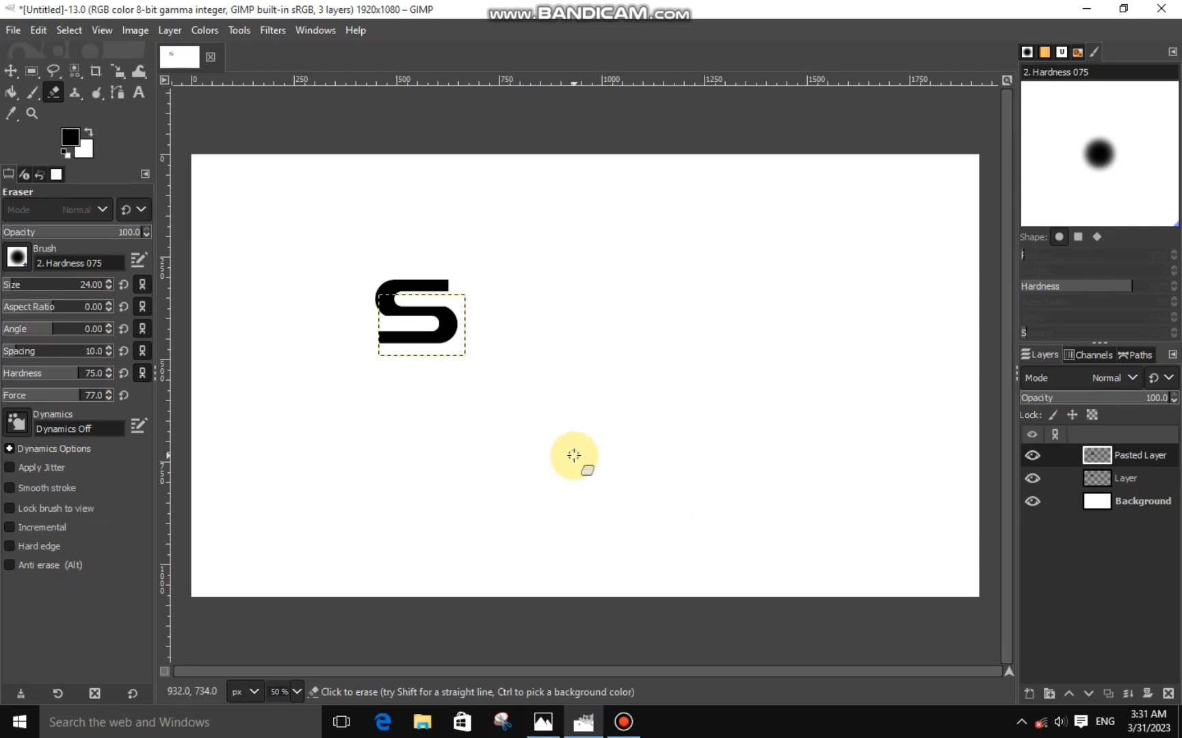
left_click(10, 71)
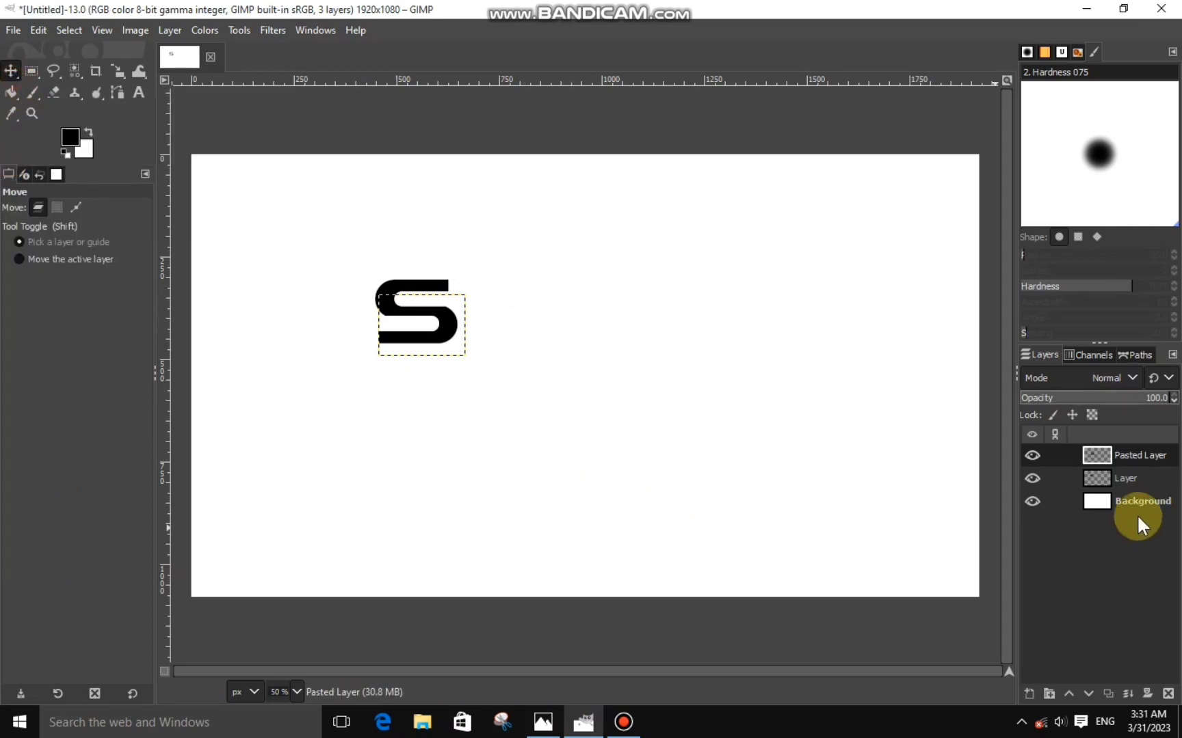
right_click(1104, 448)
left_click(1010, 212)
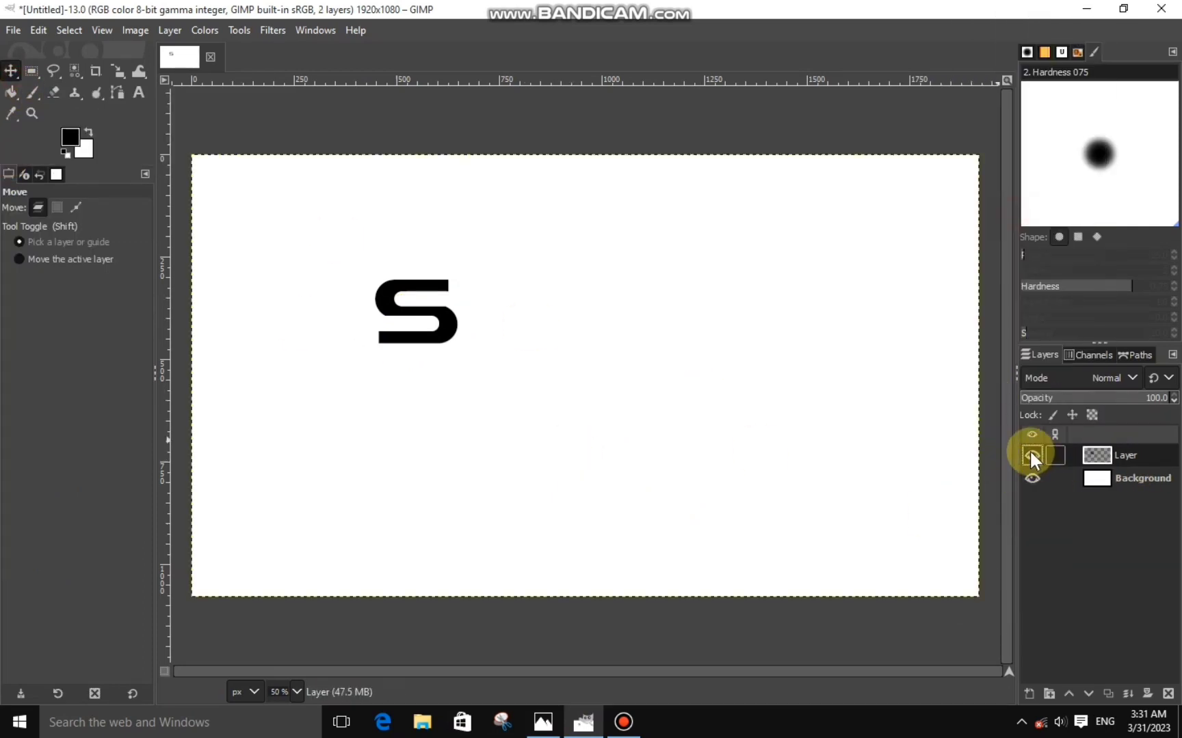
double_click(1030, 454)
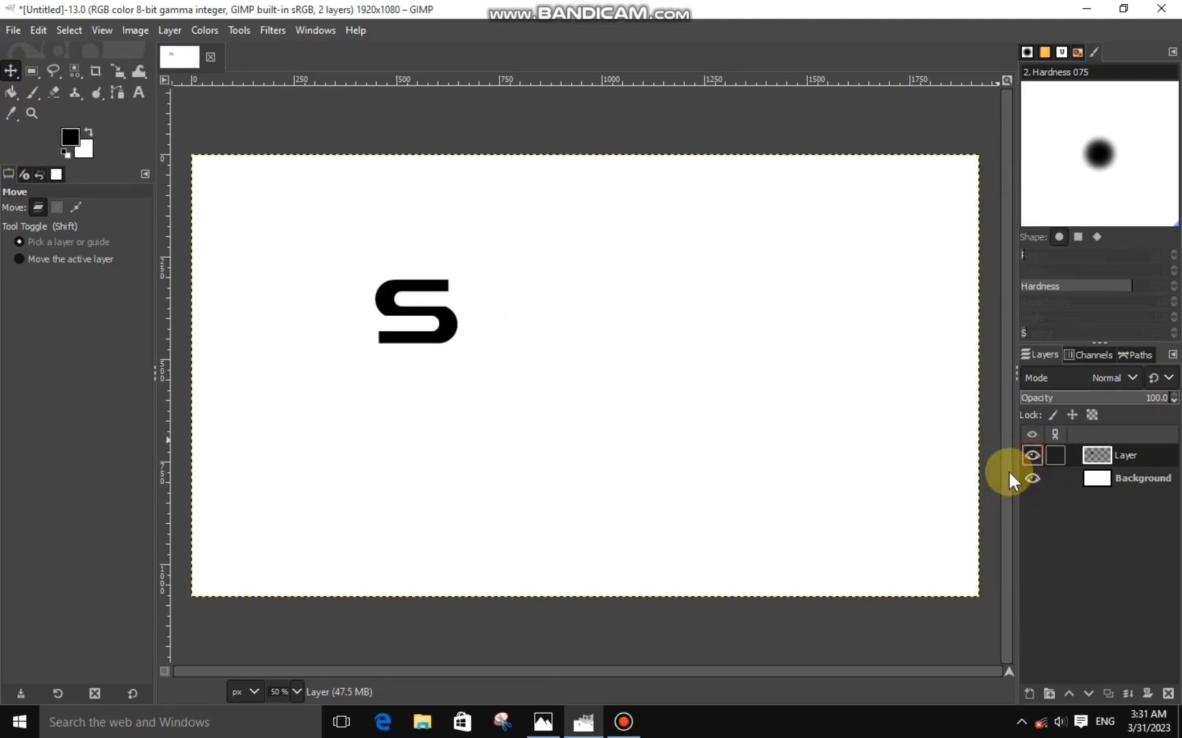
Draw a rounded bar selection to the right of the S.
left_click(31, 70)
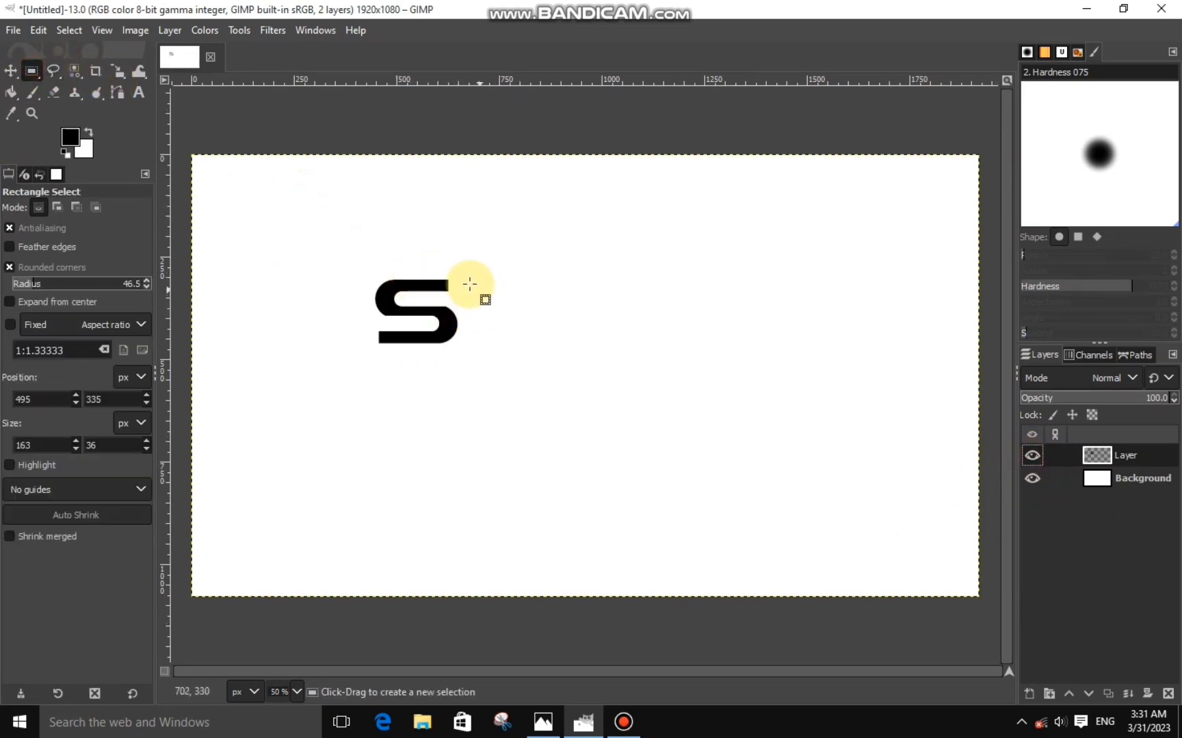
left_click_drag(486, 279, 576, 309)
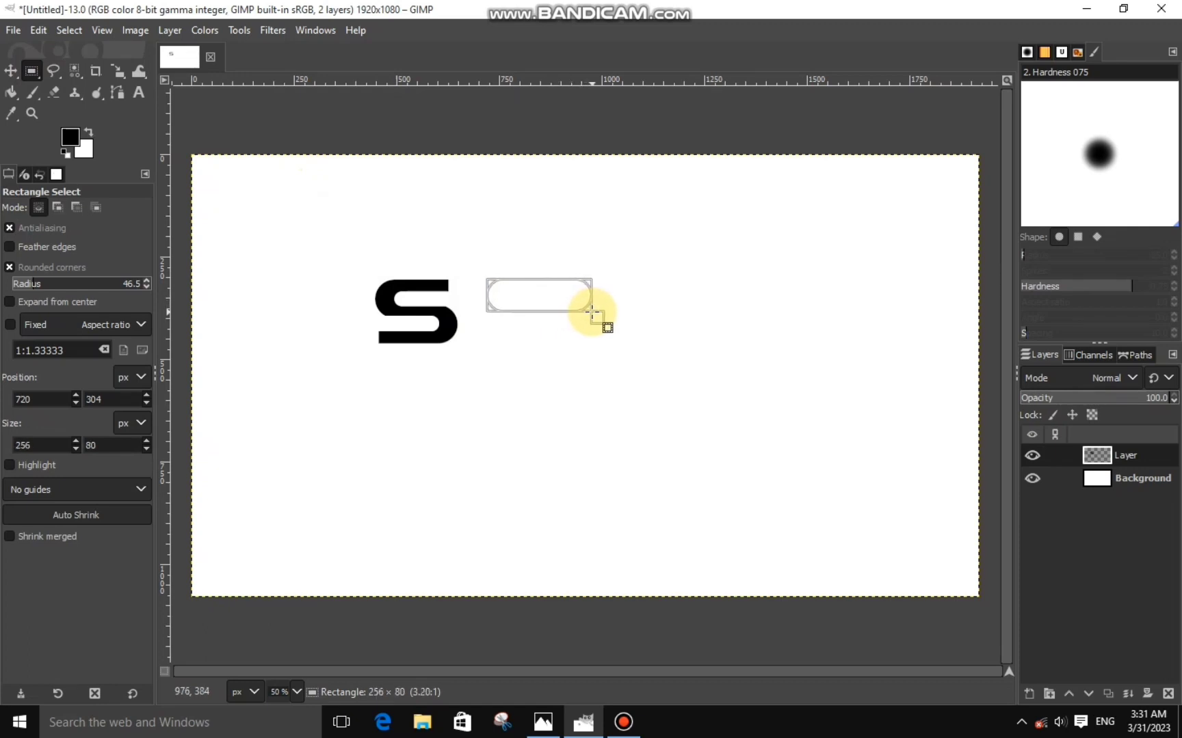
left_click_drag(593, 313, 593, 313)
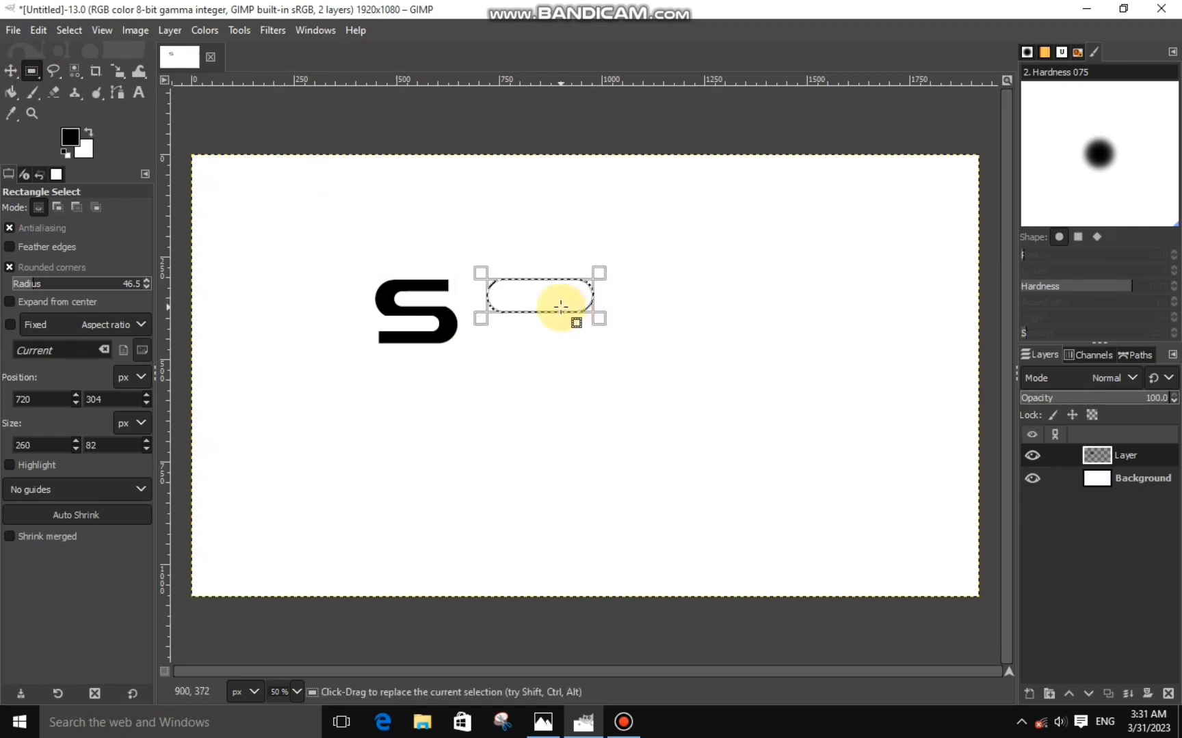
scroll(562, 309, "up", 2)
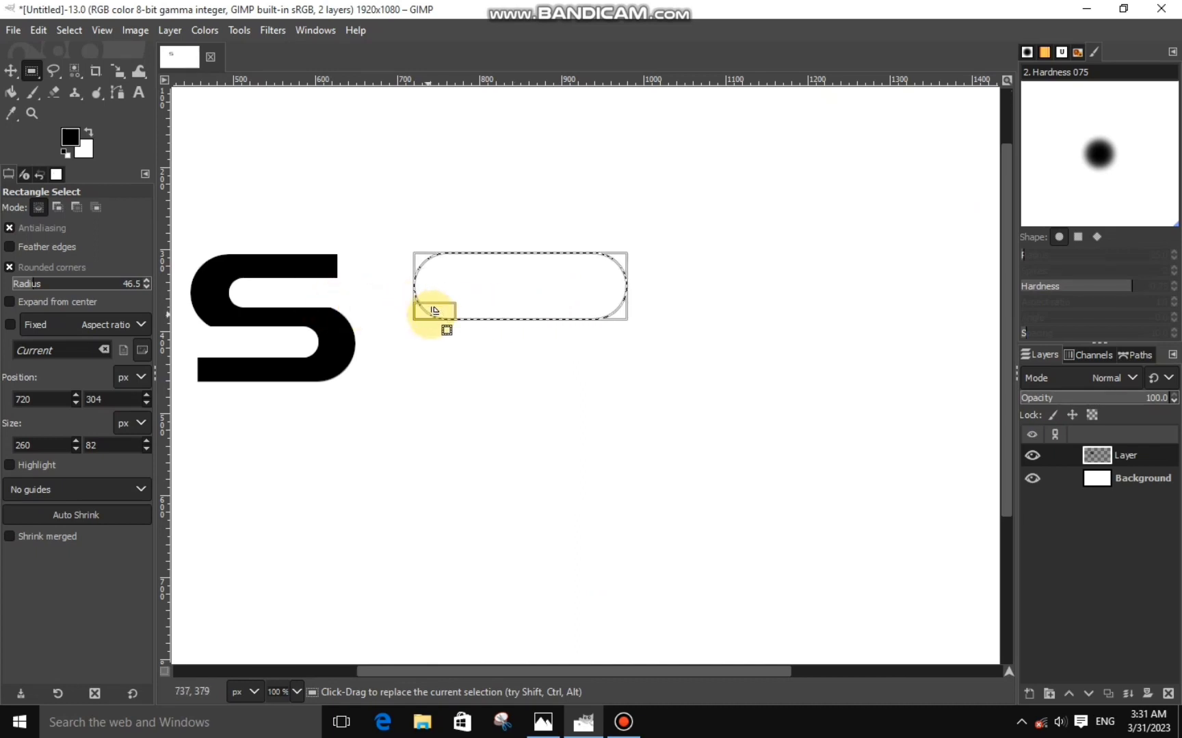
left_click_drag(486, 311, 494, 309)
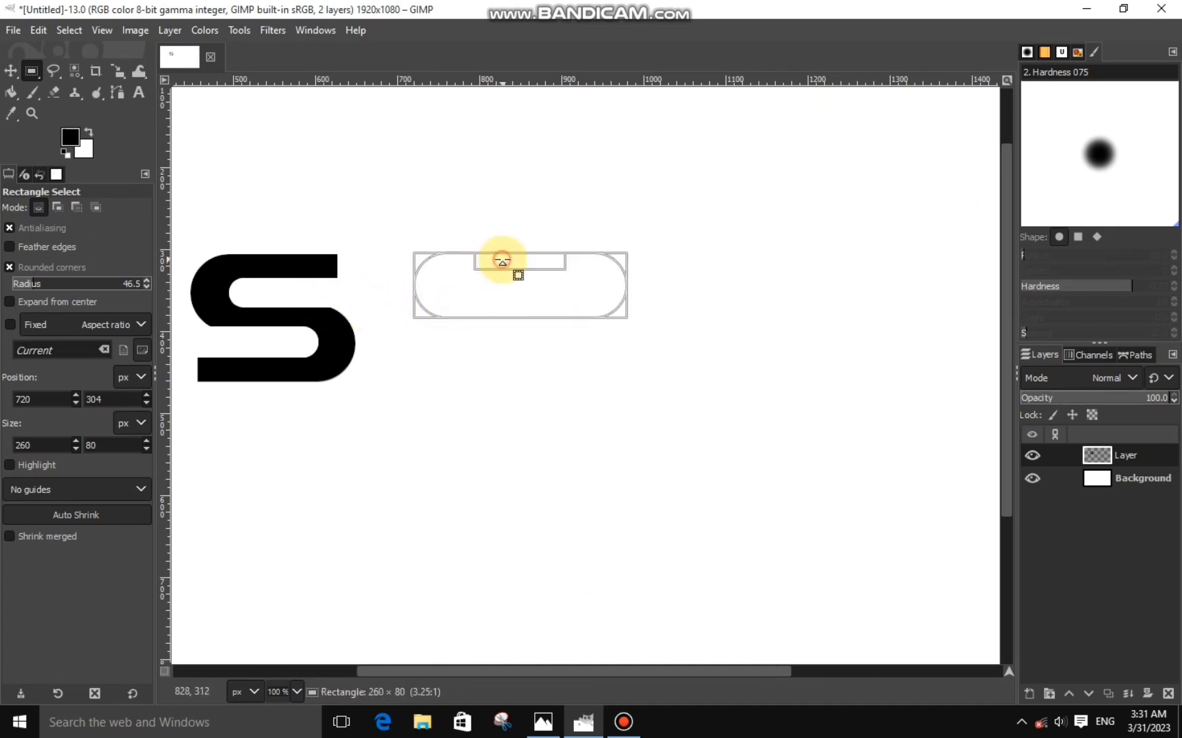
left_click_drag(505, 253, 504, 255)
Add a new layer and fill the rounded selection with black.
right_click(518, 286)
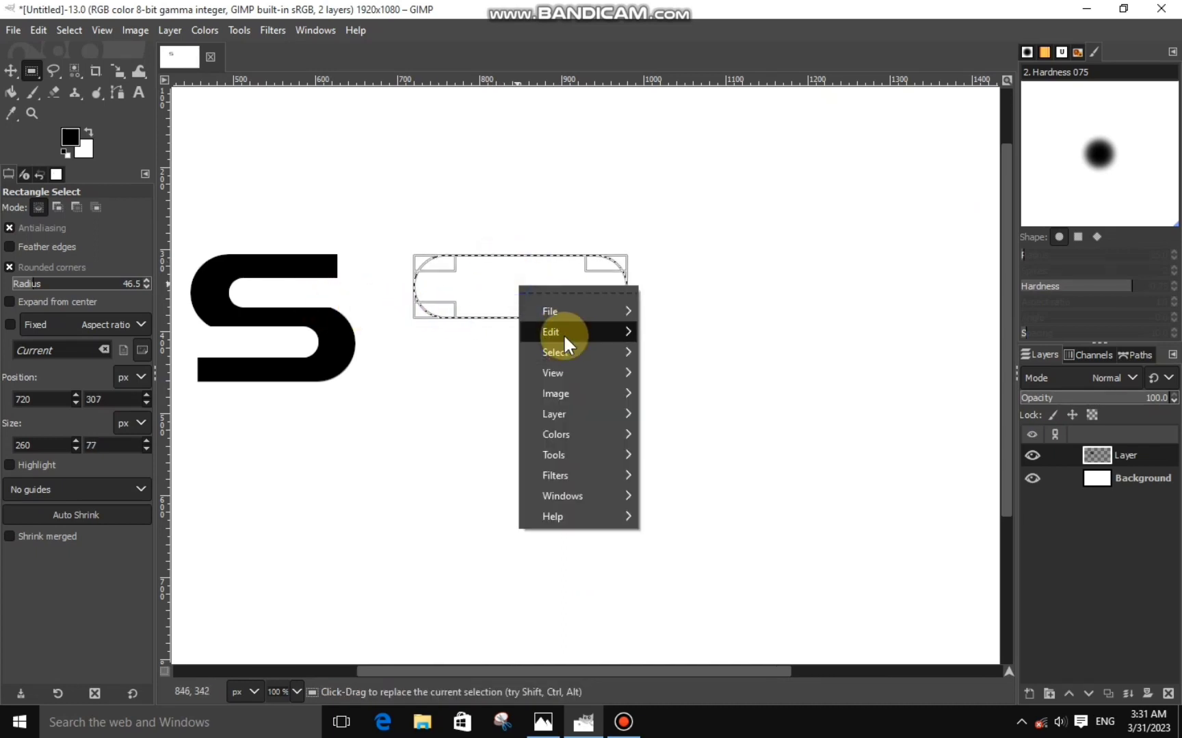
left_click(992, 581)
left_click(1029, 693)
right_click(521, 301)
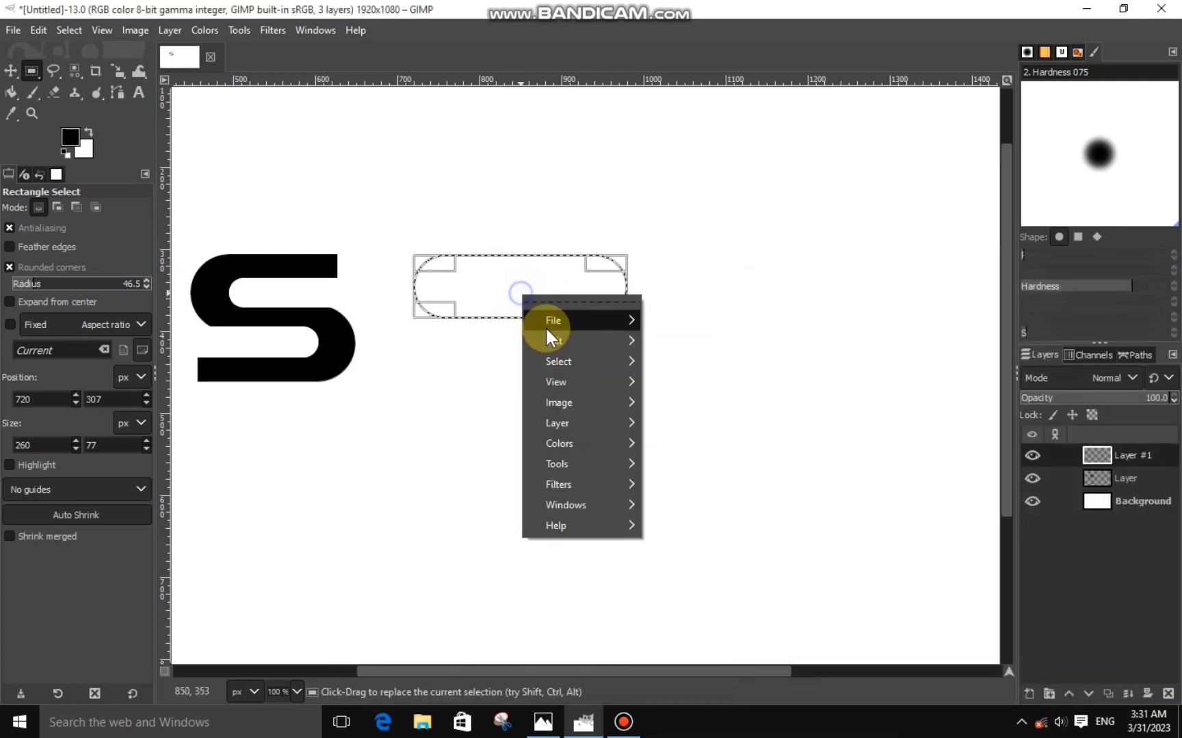
left_click(701, 485)
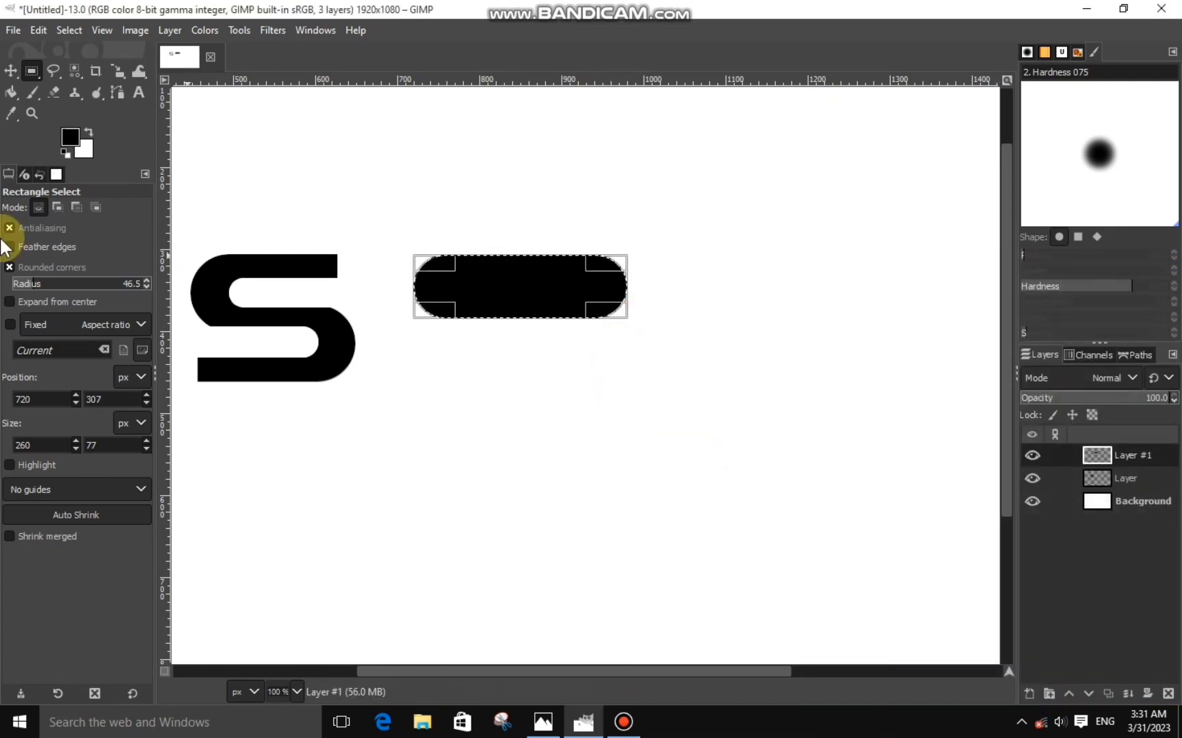
Shrink the selection from its centre and cut out a 194×31 inner slot.
left_click(10, 303)
mouse_move(614, 309)
left_mouse_down()
mouse_move(583, 285)
mouse_move(572, 302)
left_mouse_up()
right_click(528, 311)
left_click(660, 269)
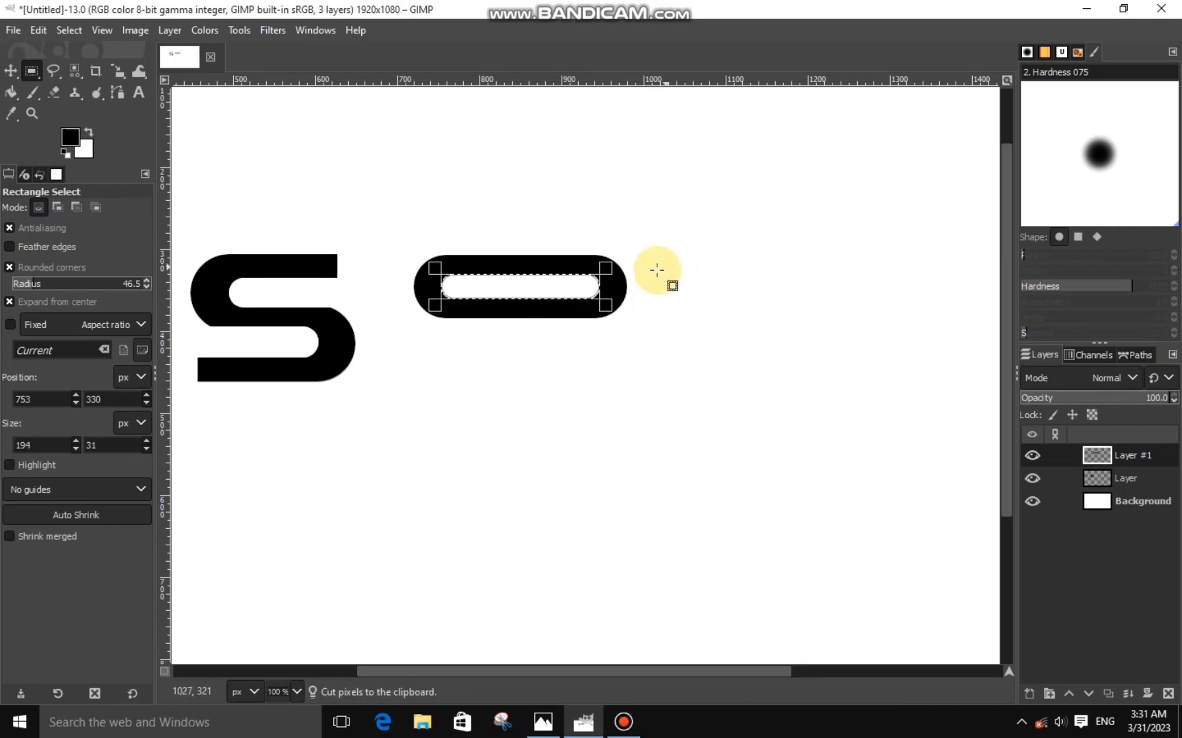
Cut away the hollow pill's left end with a rounded selection on Layer #1, leaving a hook.
left_click(389, 265)
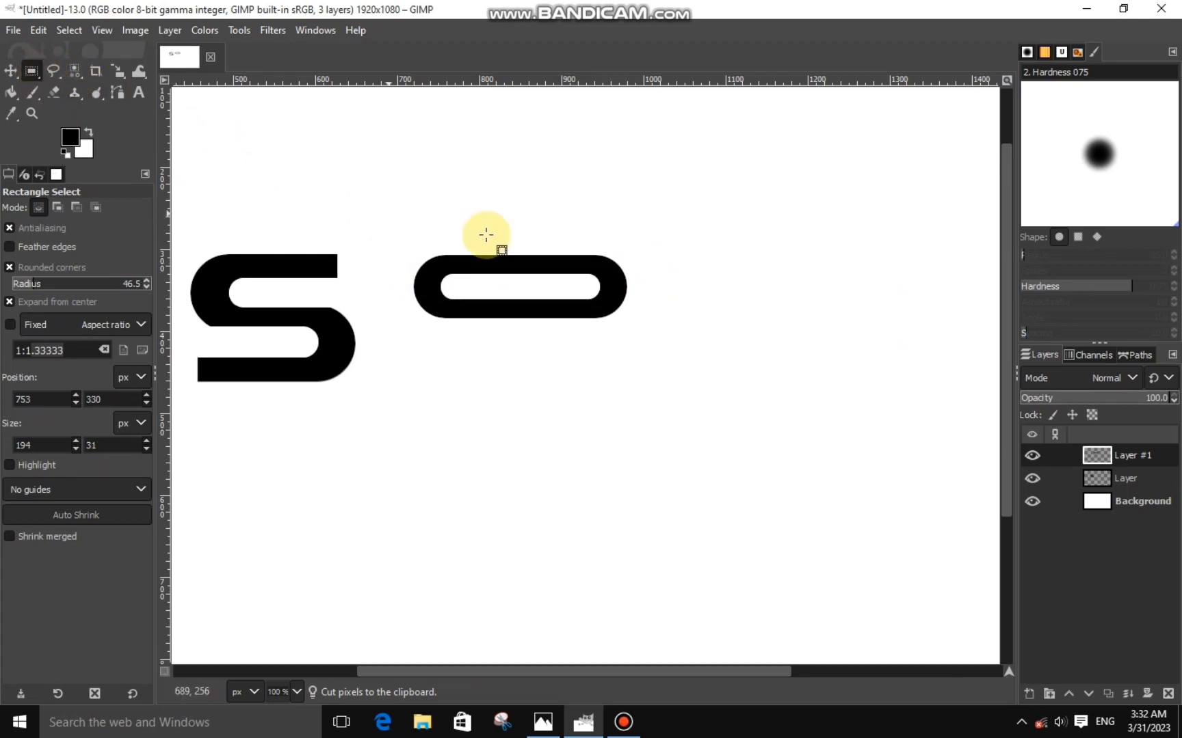
left_click_drag(392, 228, 458, 327)
left_click_drag(401, 226, 433, 266)
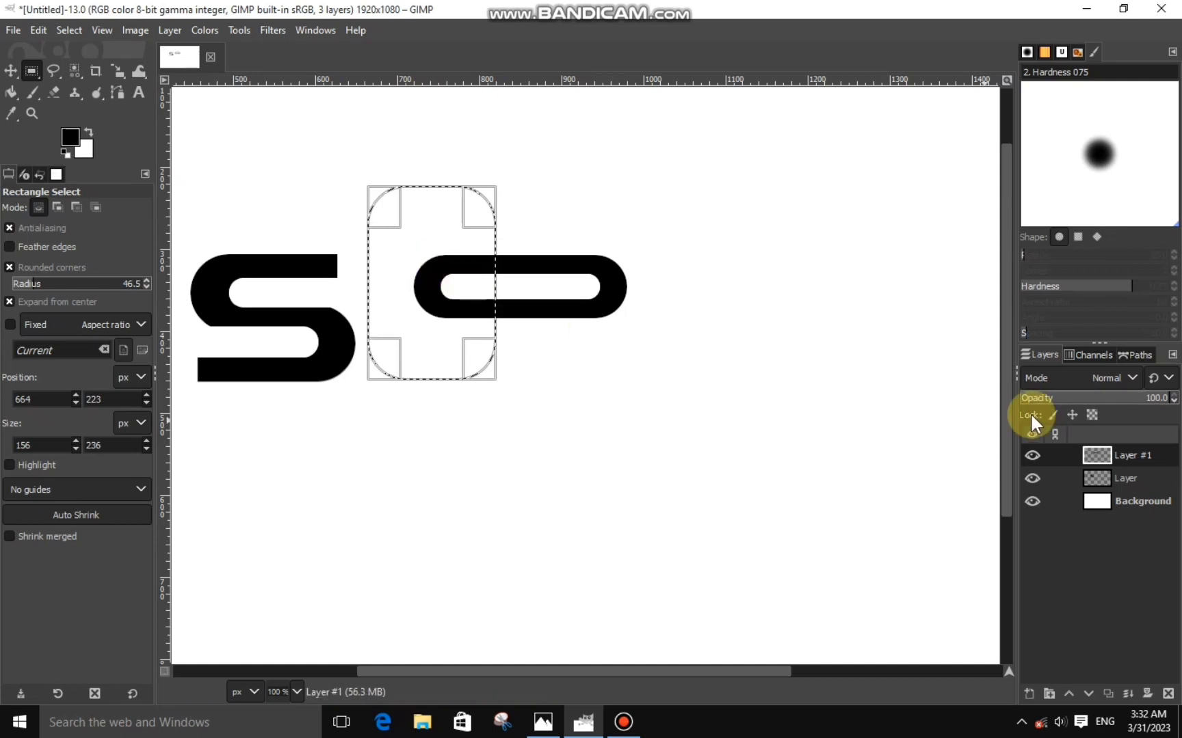
right_click(495, 340)
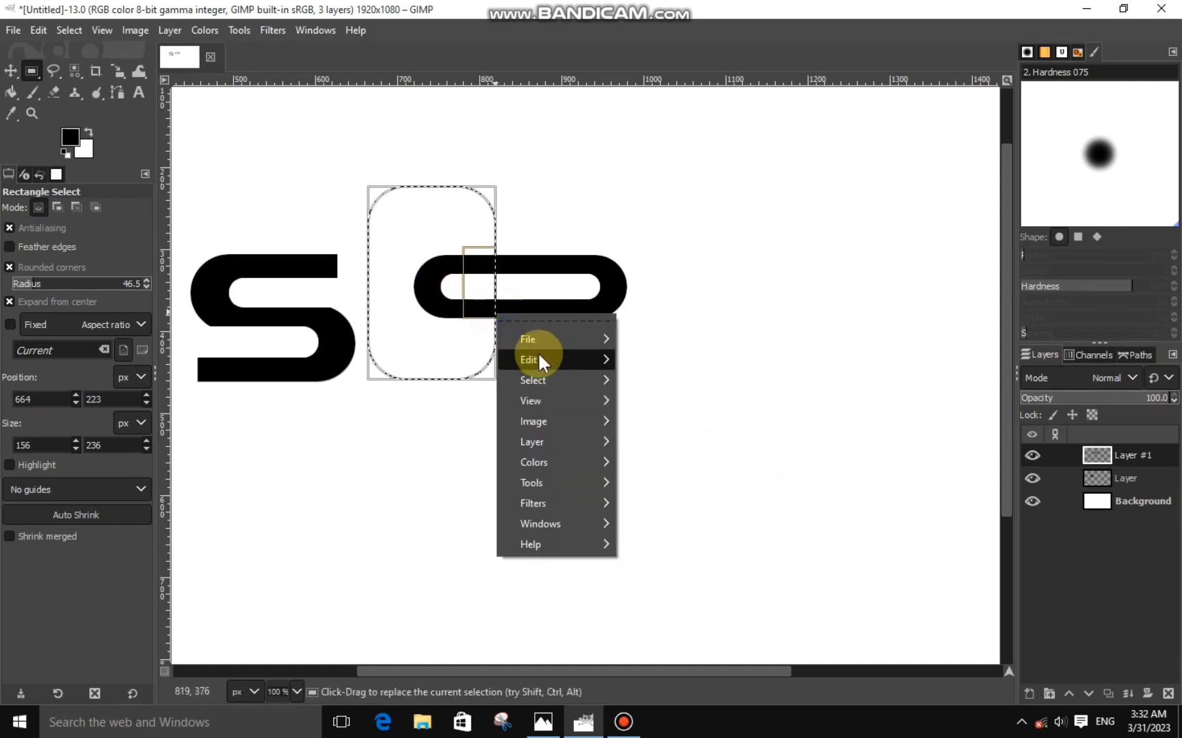
left_click(659, 267)
left_click(464, 282)
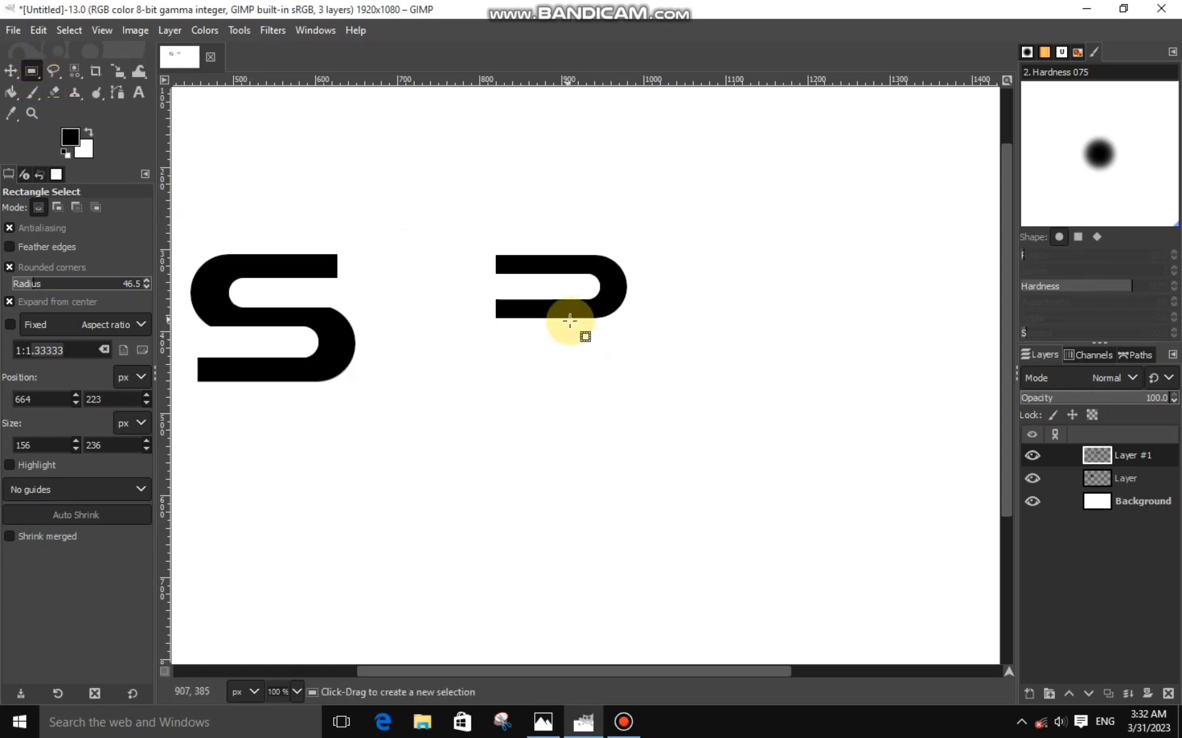
With square, non-centred selection, outline a 28×93 stem below the hook's left end.
left_click(9, 301)
left_click(9, 267)
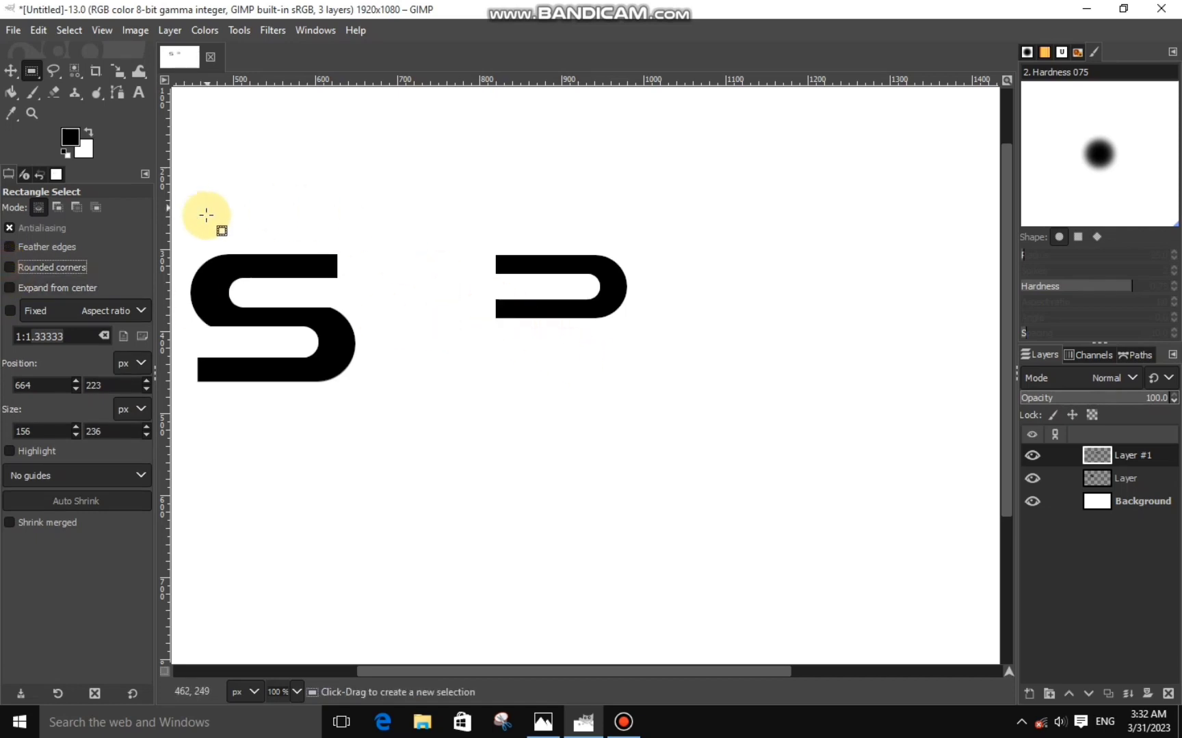
scroll(501, 317, "up", 1, "ctrl")
scroll(478, 287, "up", 1, "ctrl")
mouse_move(477, 283)
left_mouse_down()
mouse_move(536, 390)
mouse_move(531, 411)
left_mouse_up()
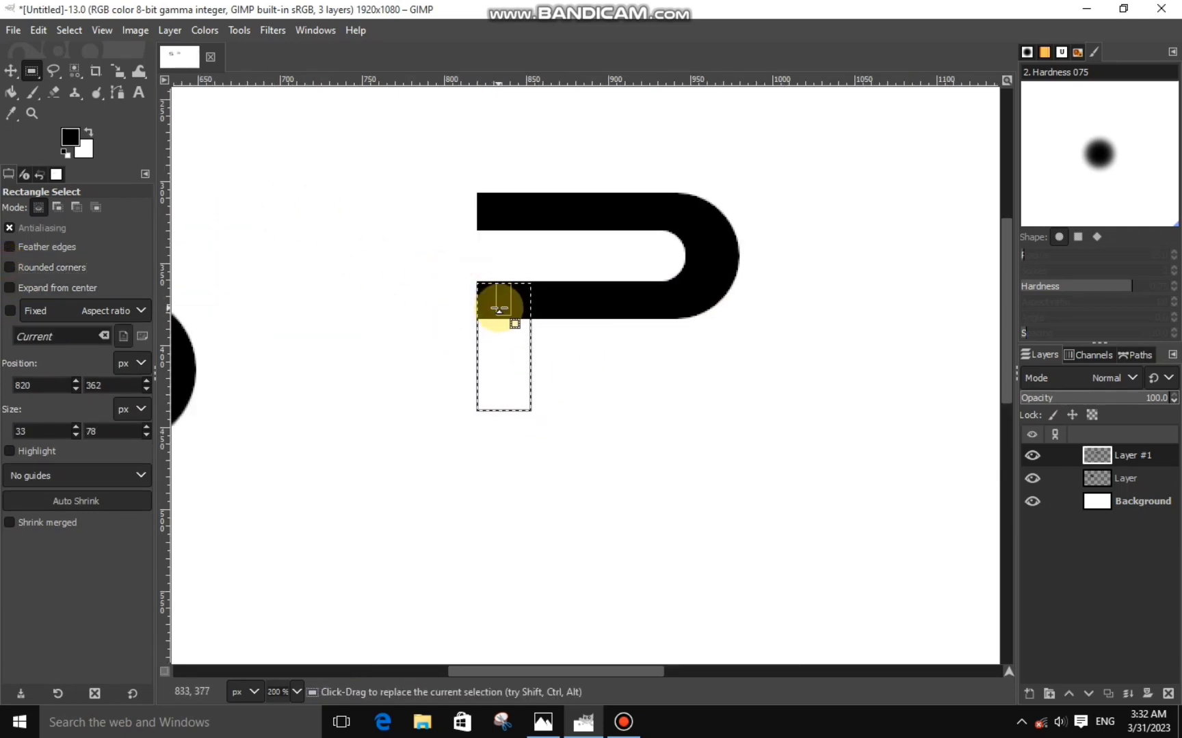
left_click_drag(499, 309, 499, 308)
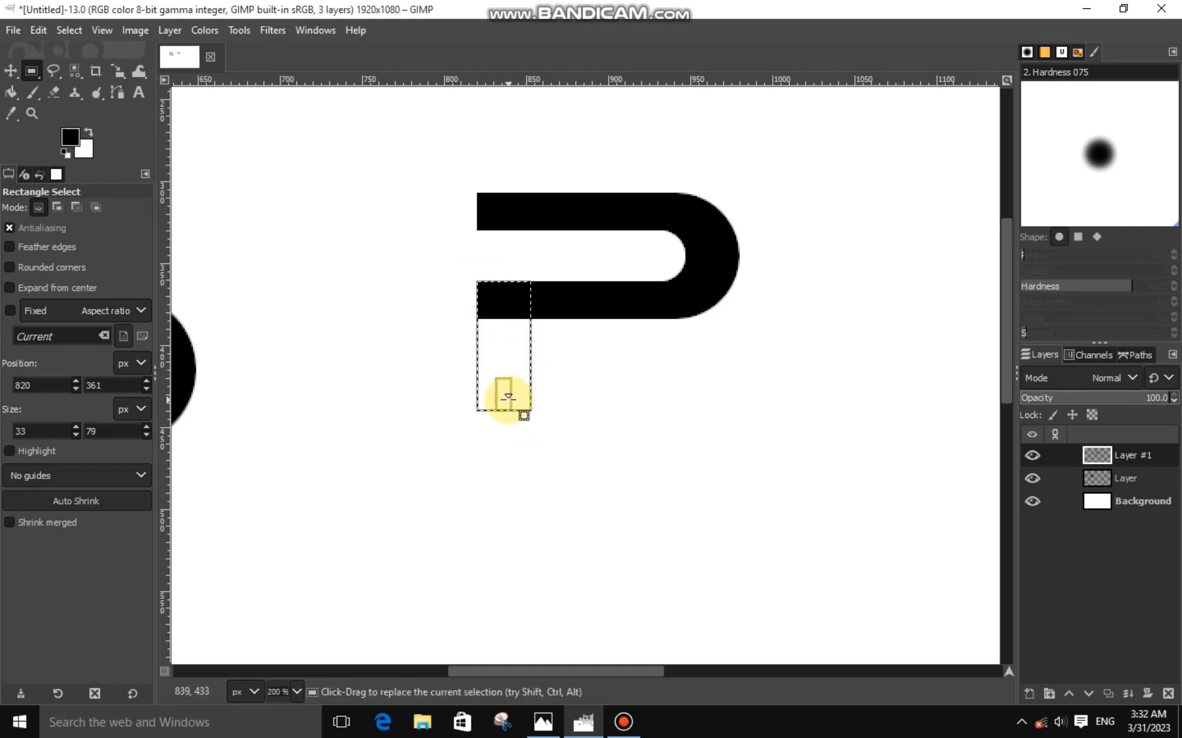
left_click_drag(507, 396, 516, 413)
scroll(516, 413, "down", 2, "ctrl")
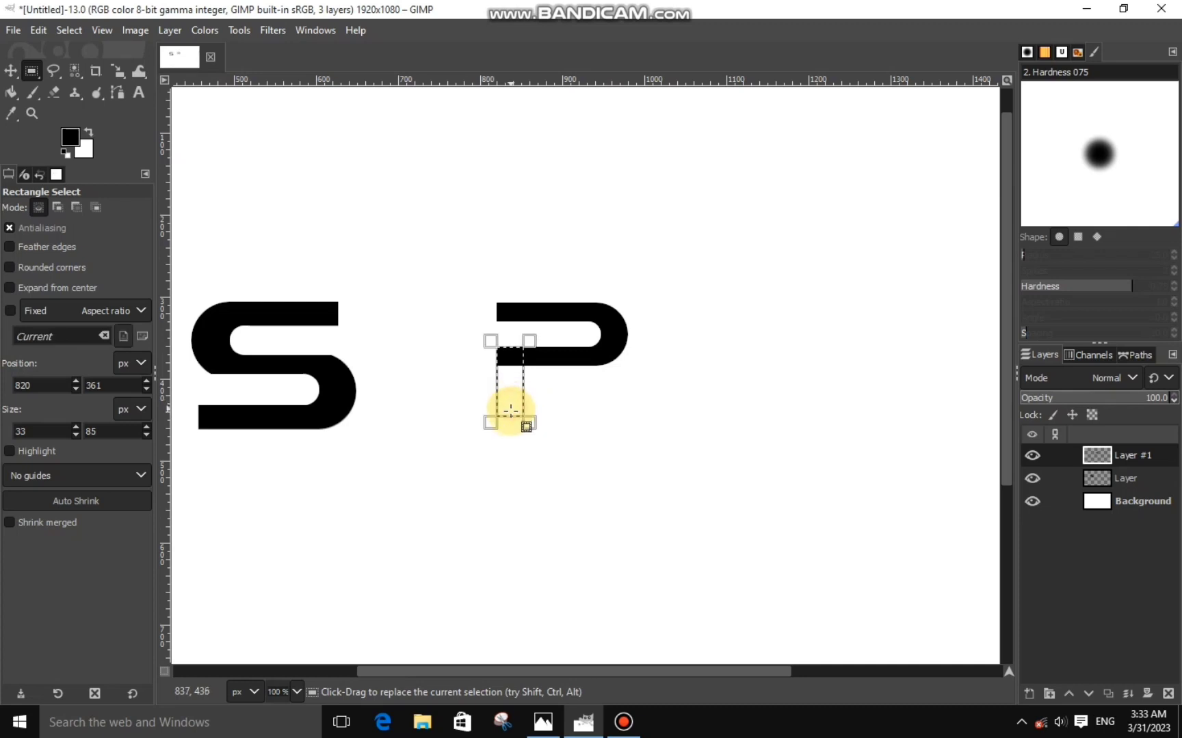
mouse_move(510, 414)
left_mouse_down()
mouse_move(510, 430)
mouse_move(519, 397)
left_mouse_up()
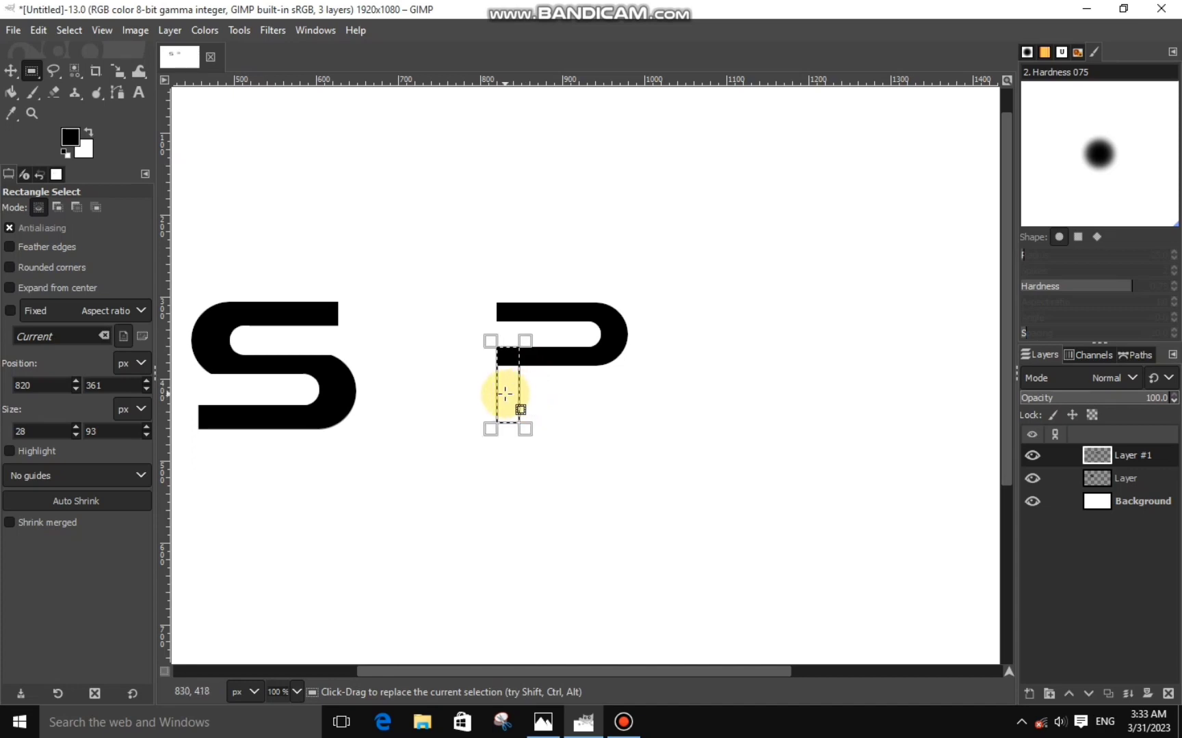
Fill the stem black on new Layer #2, clear the selection, and compare against the reference logo.
right_click(510, 391)
left_click(692, 482)
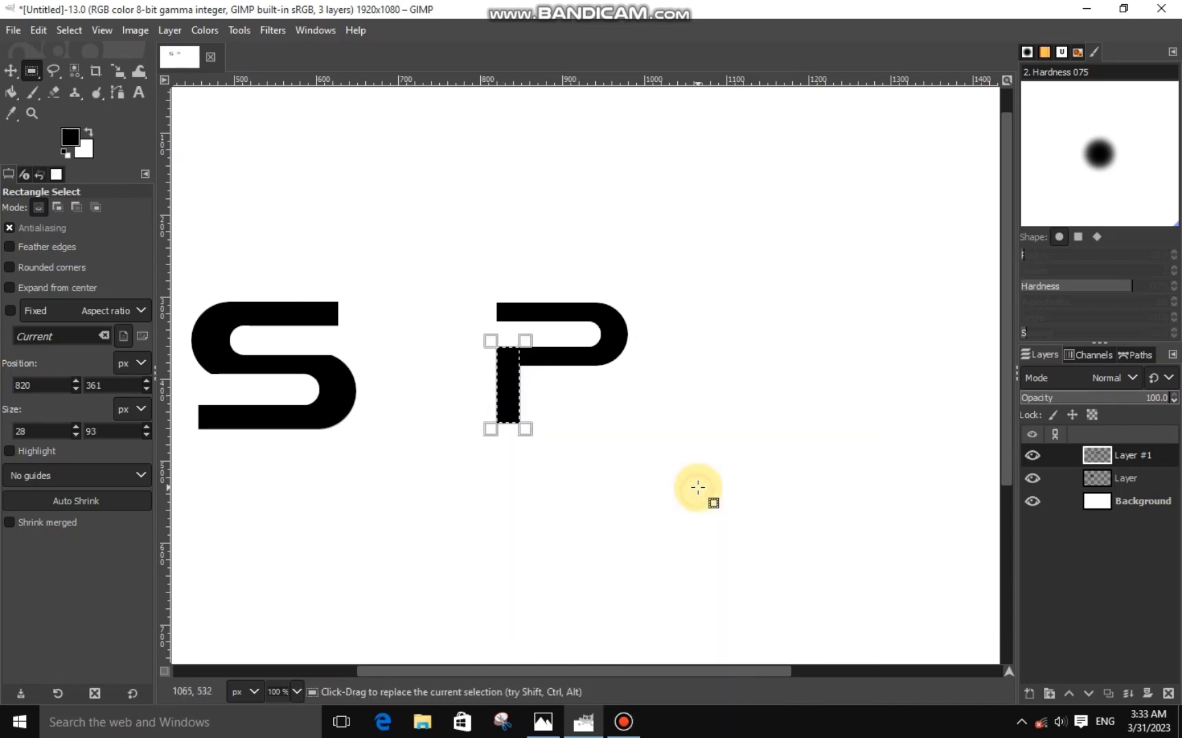
left_click(1029, 693)
right_click(509, 391)
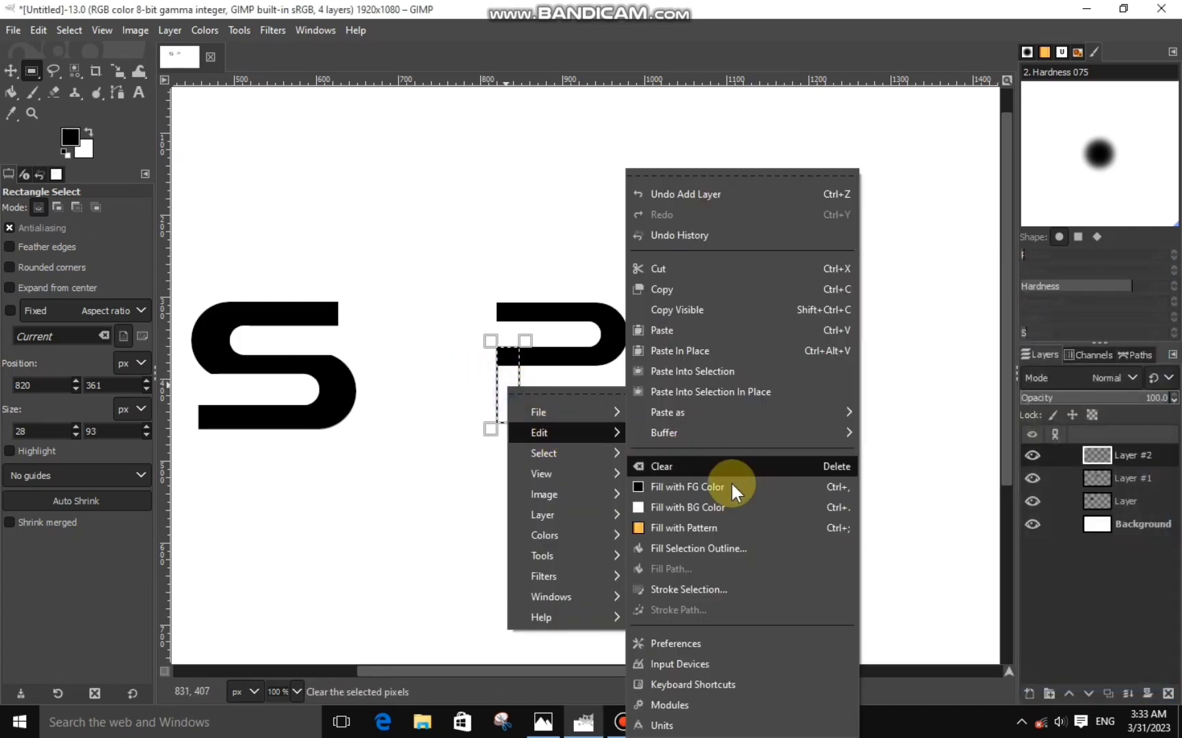
left_click(729, 483)
left_click(656, 462)
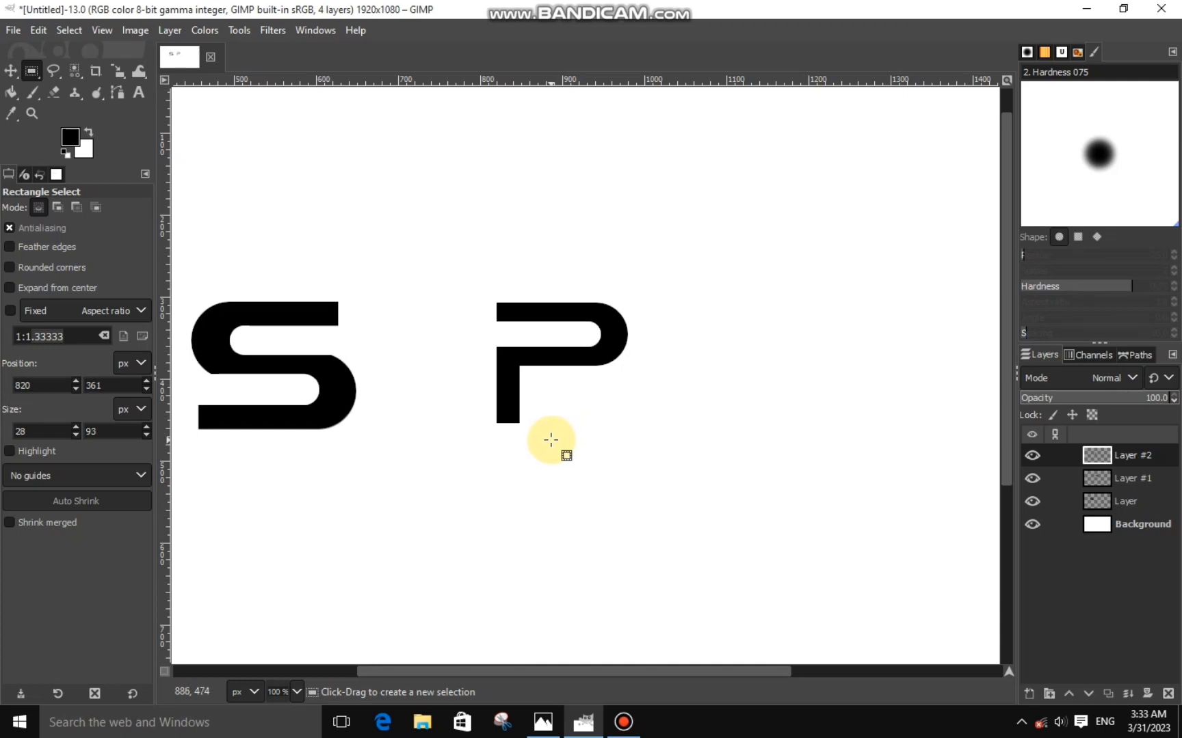
left_click(544, 723)
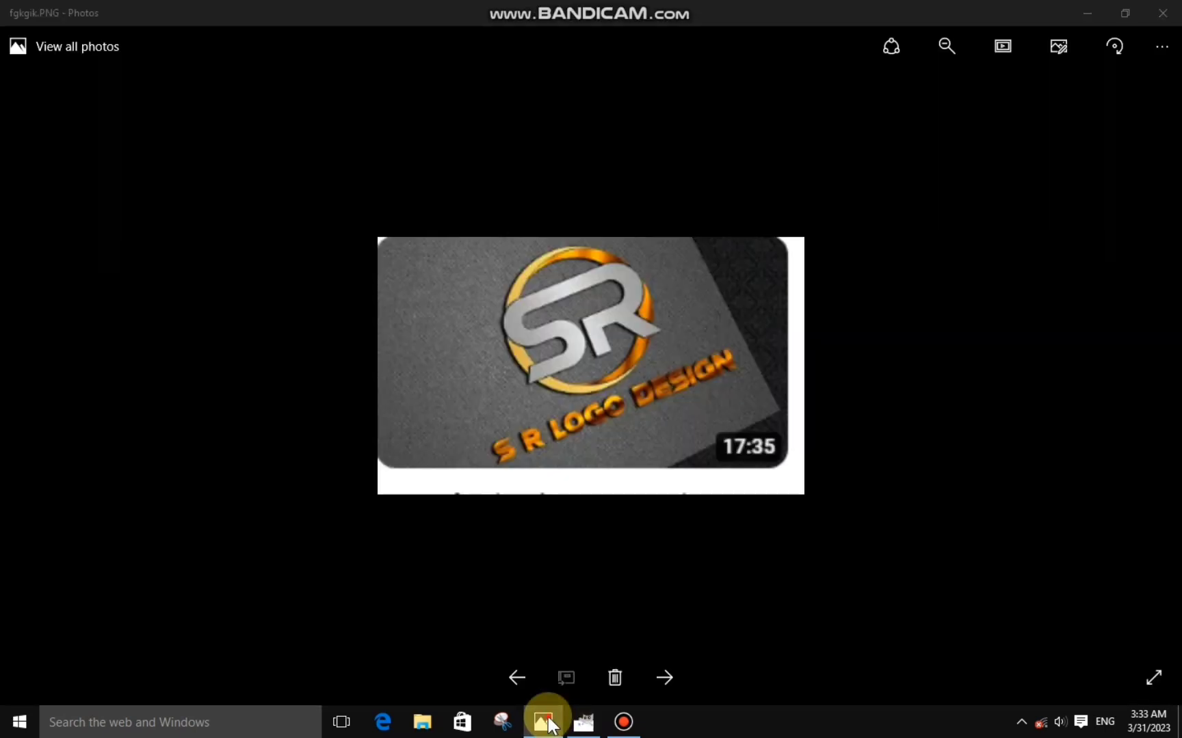
left_click(547, 722)
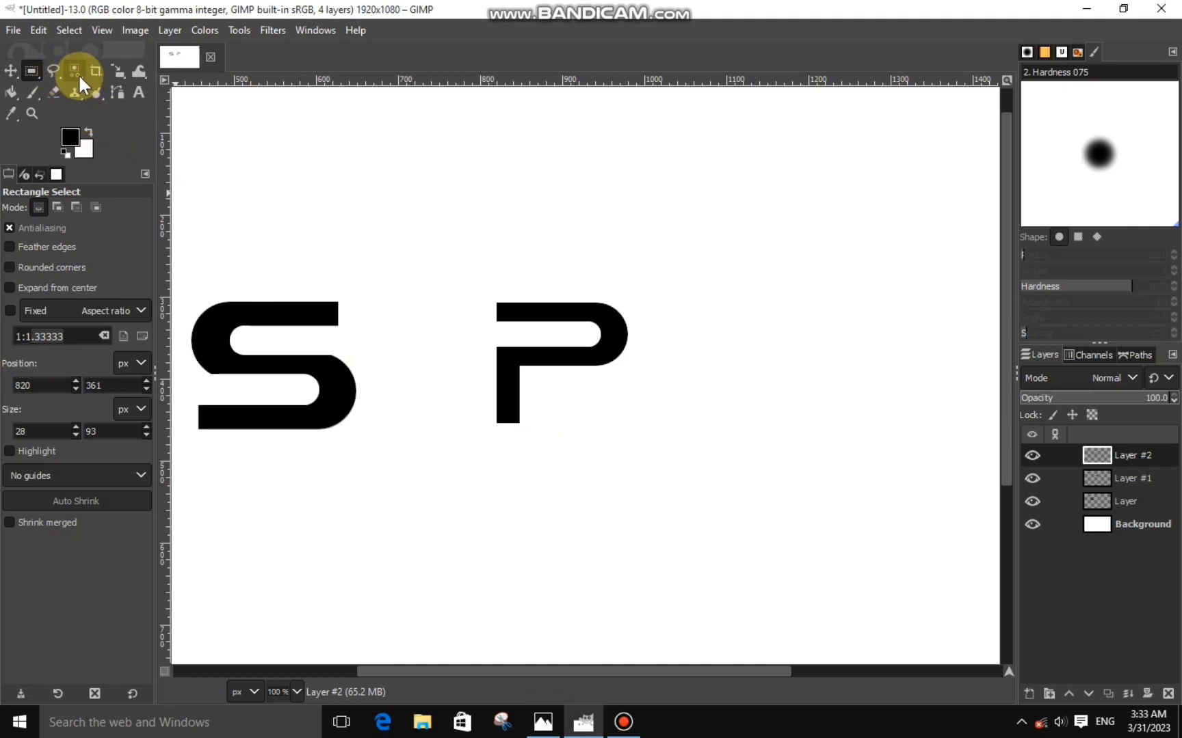
Add a new layer for the R's diagonal leg.
left_click(54, 67)
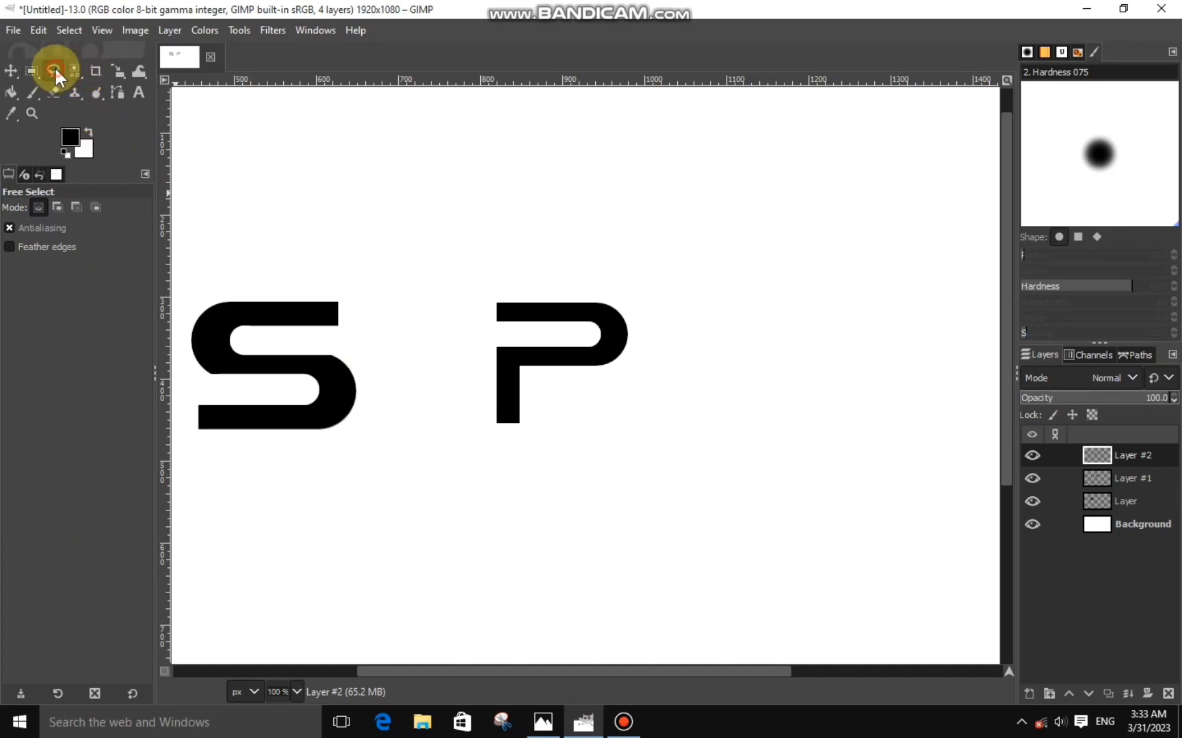
left_click(1029, 692)
left_click(1057, 678)
scroll(547, 361, "up", 1)
scroll(568, 353, "up", 1)
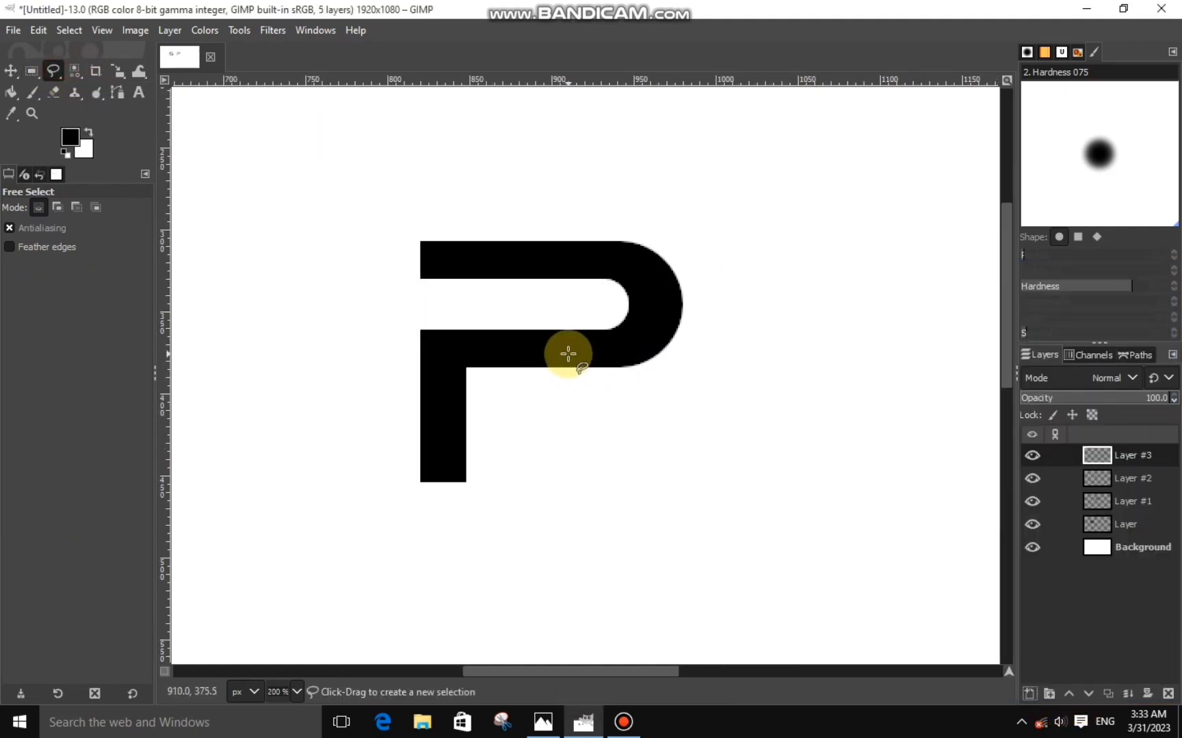
Outline a slanted leg strip under the R's bowl and fill it solid black.
left_click(560, 357)
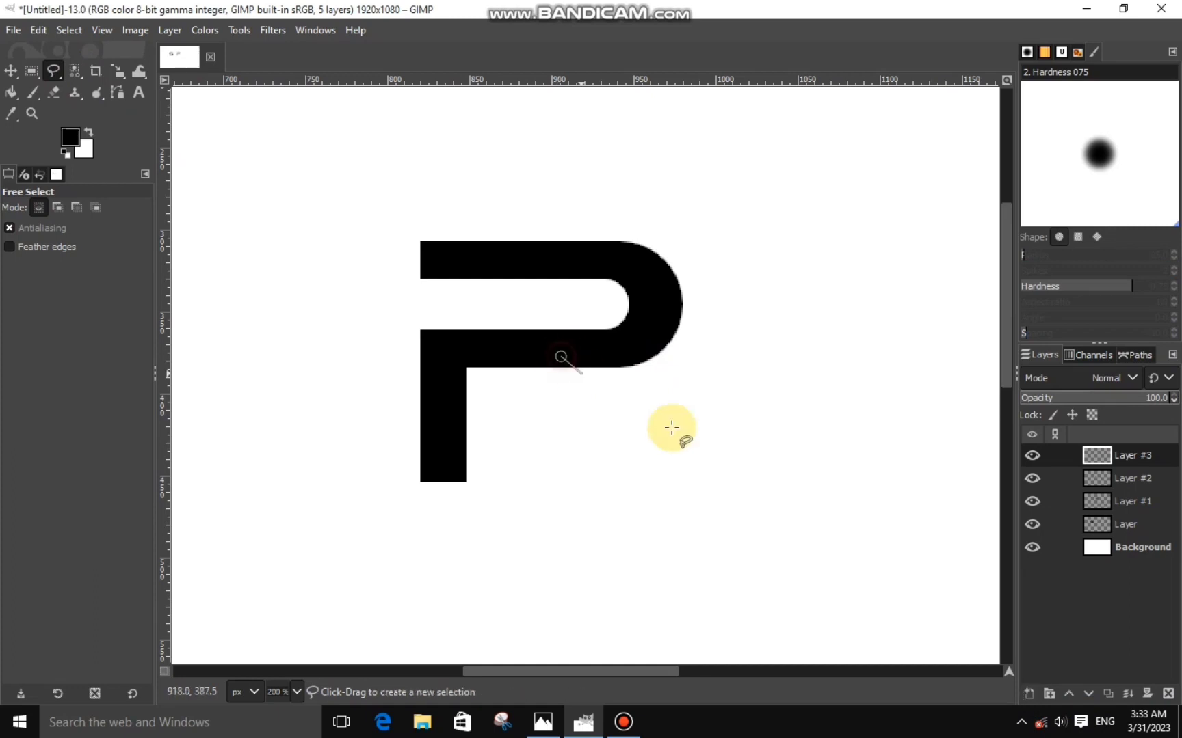
left_click(693, 461)
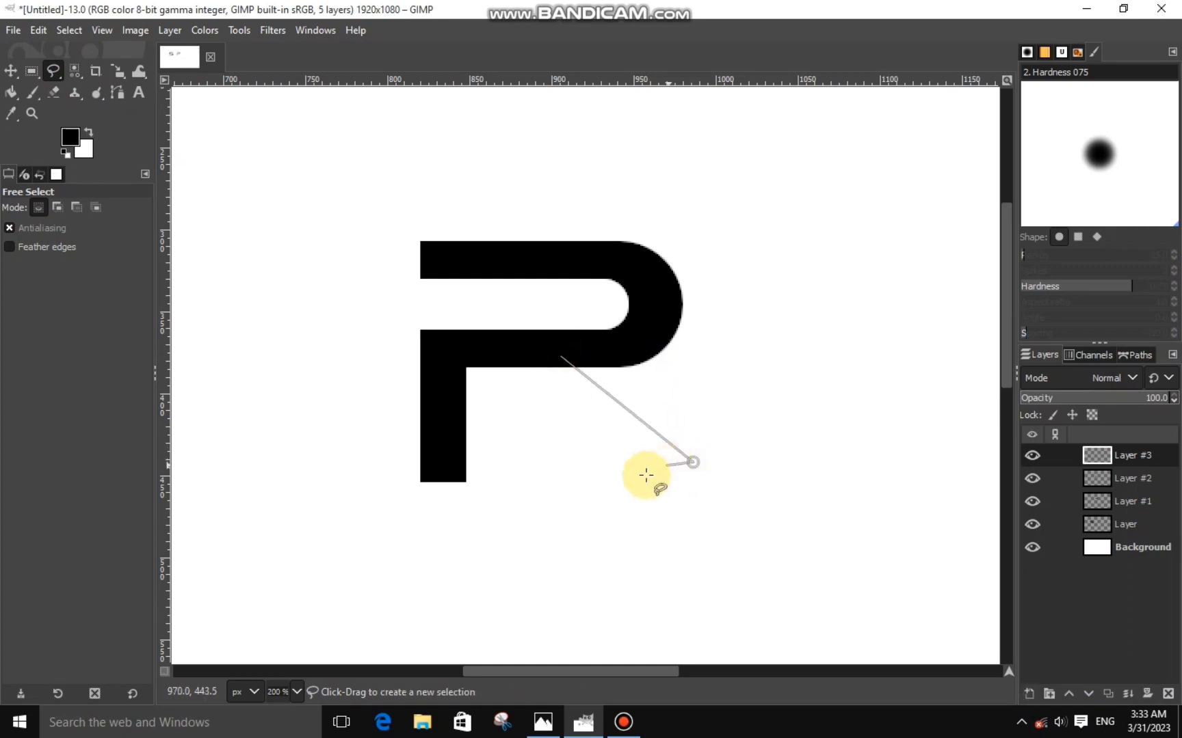
left_click(663, 481)
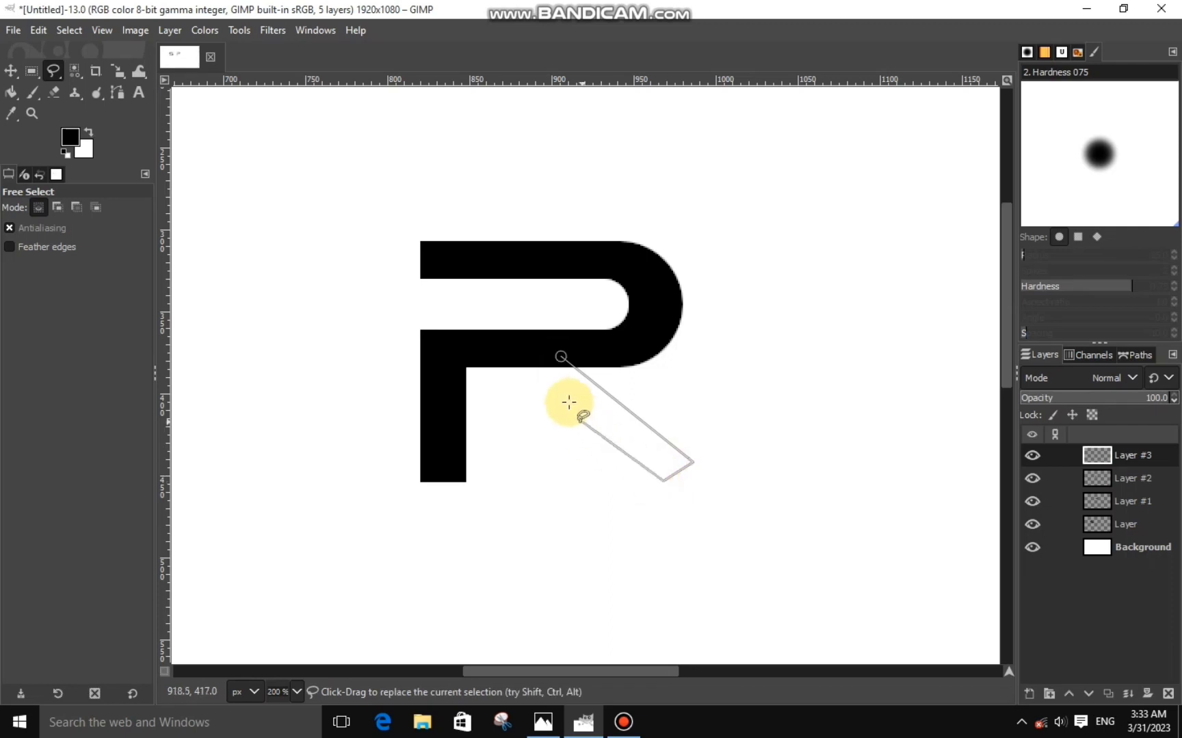
left_click(525, 365)
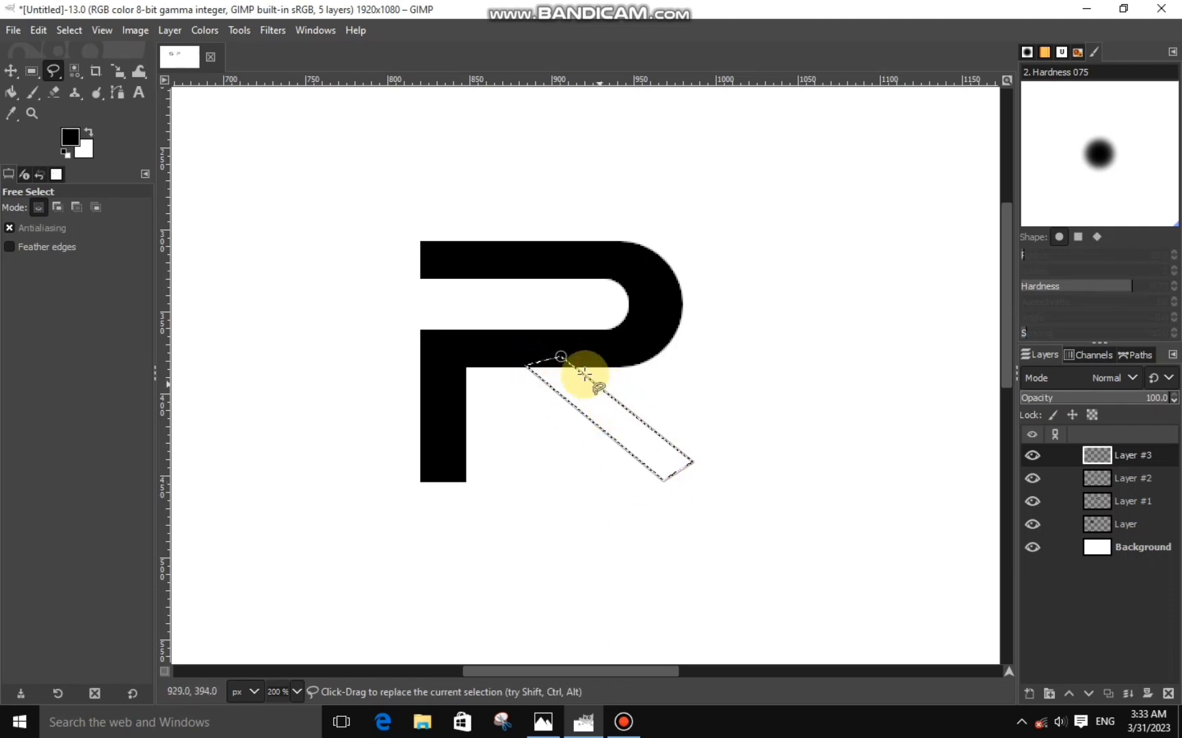
left_click(562, 357)
left_click(574, 390)
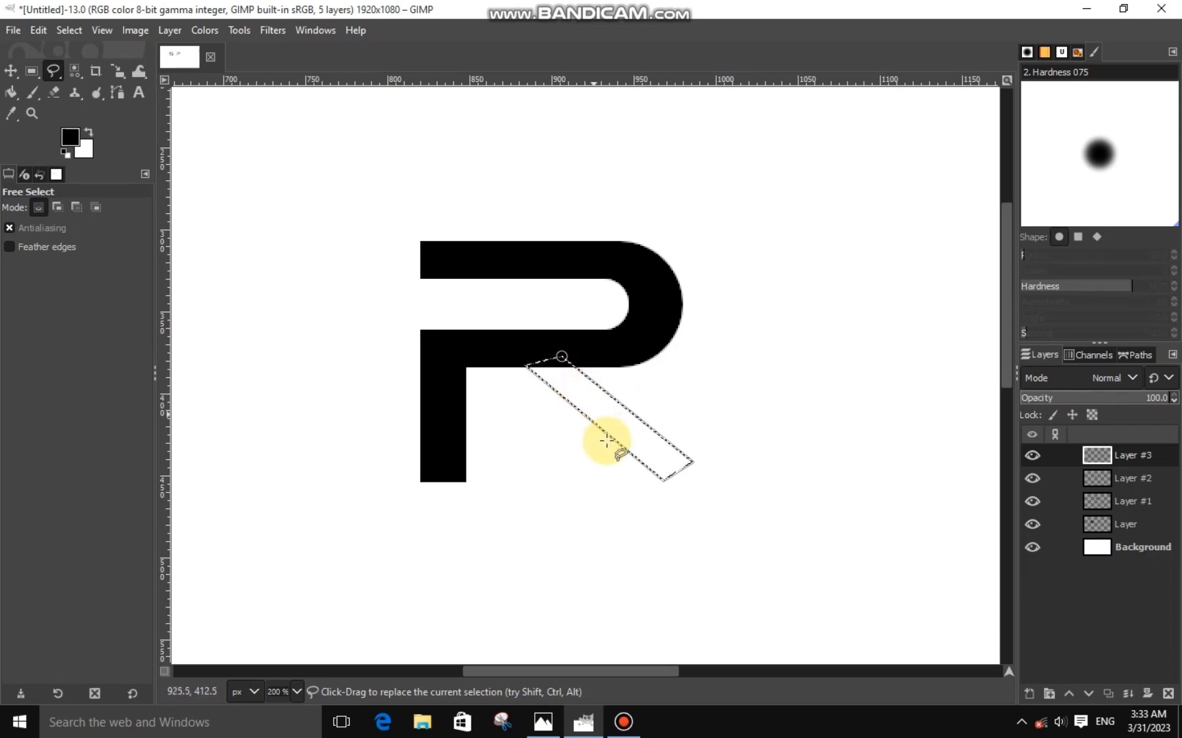
right_click(624, 419)
left_click(778, 486)
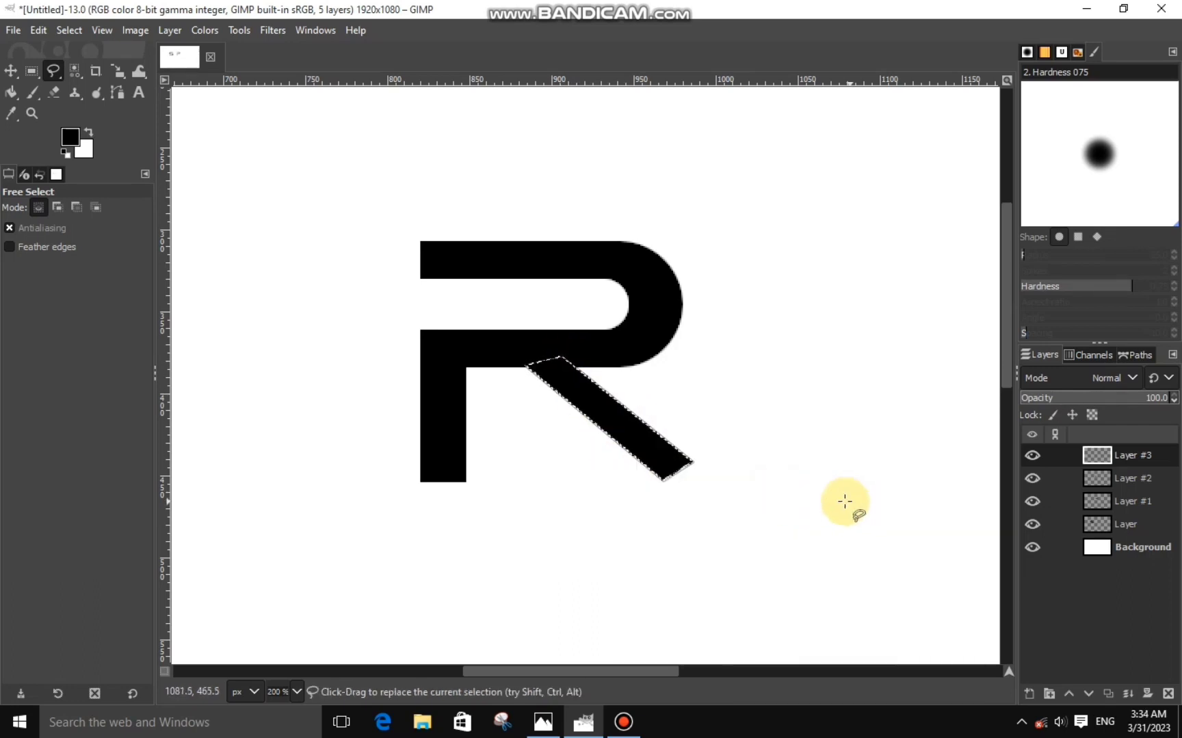
key("ctrl+shift+a")
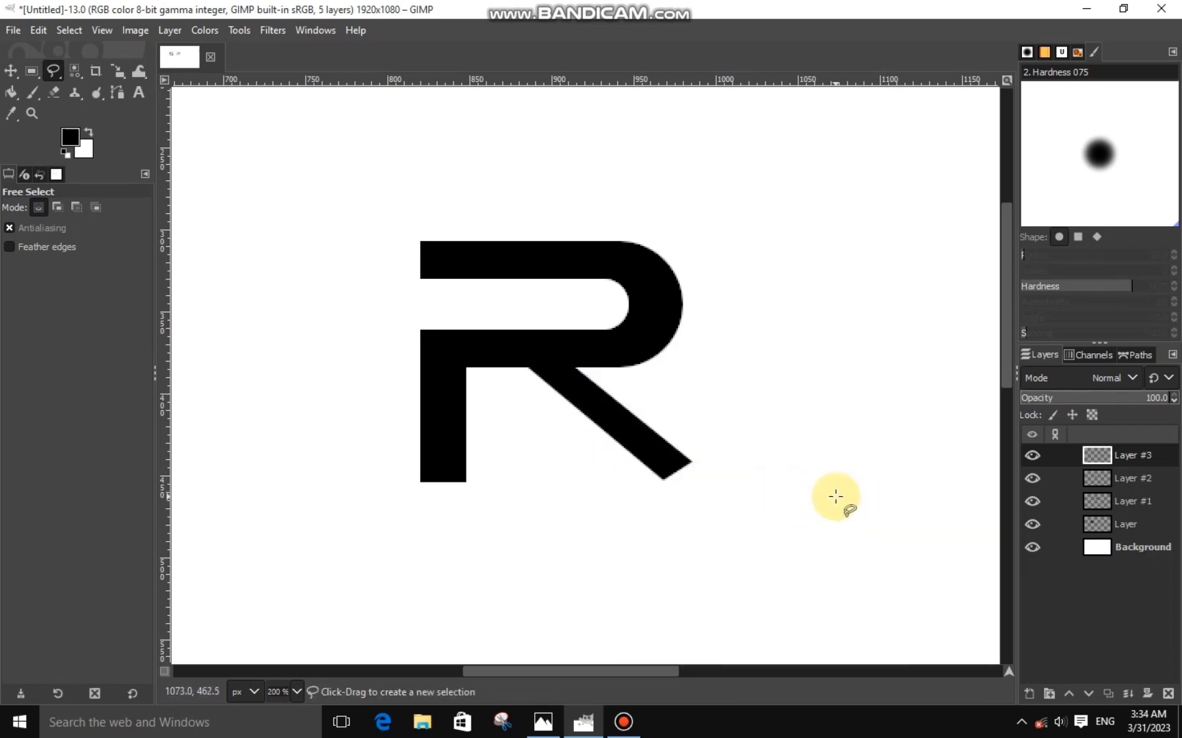
Erase the first diagonal leg.
scroll(836, 497, "down", 2, "ctrl")
scroll(836, 496, "down", 2, "ctrl")
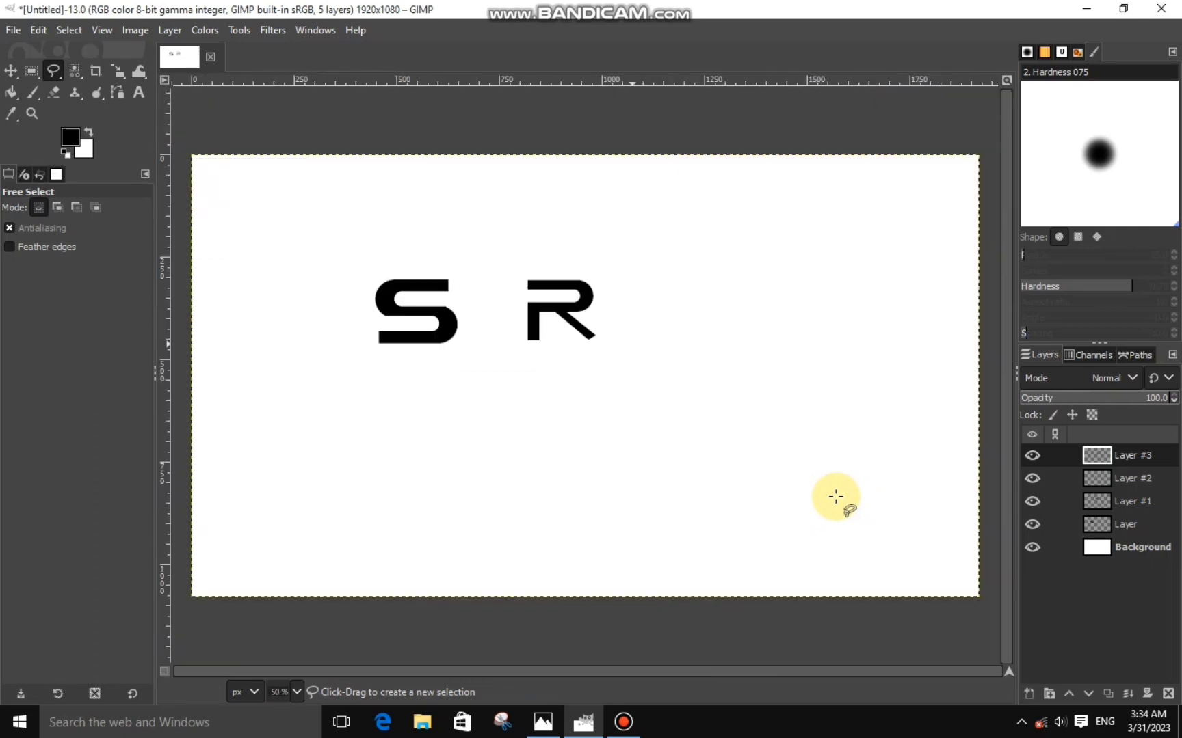
scroll(836, 497, "up", 3, "ctrl")
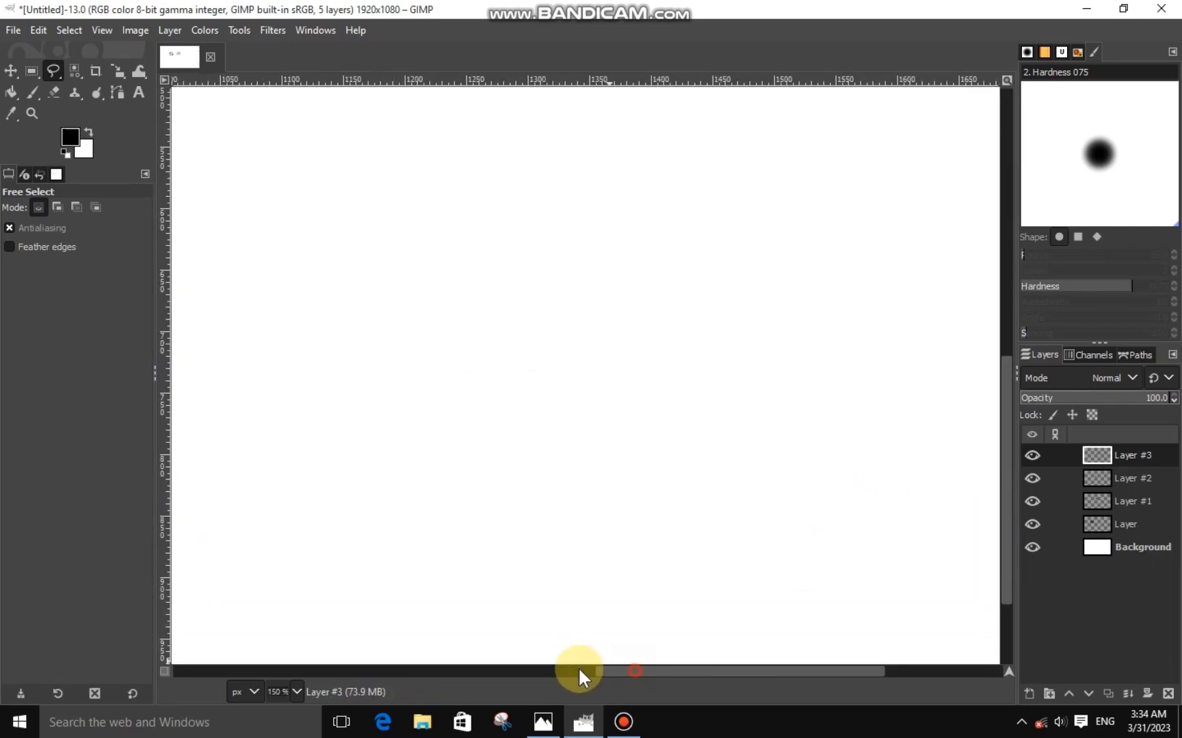
scroll(602, 672, "left", 2)
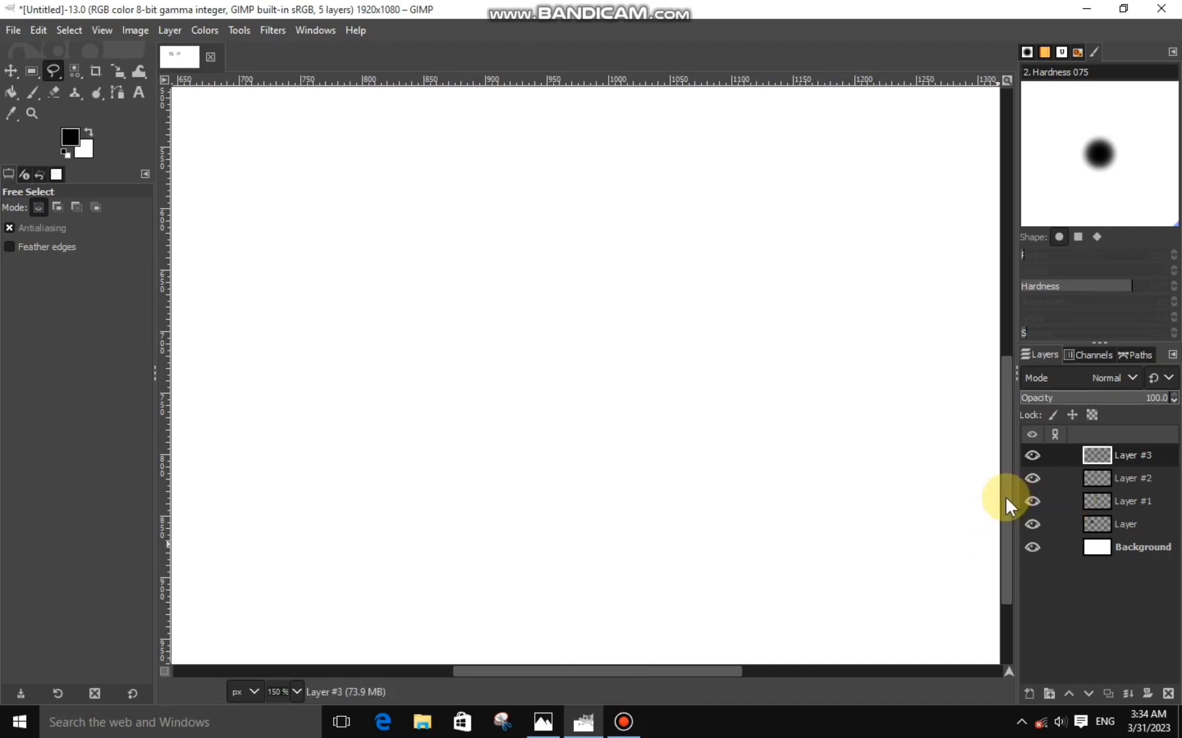
scroll(995, 394, "up", 4)
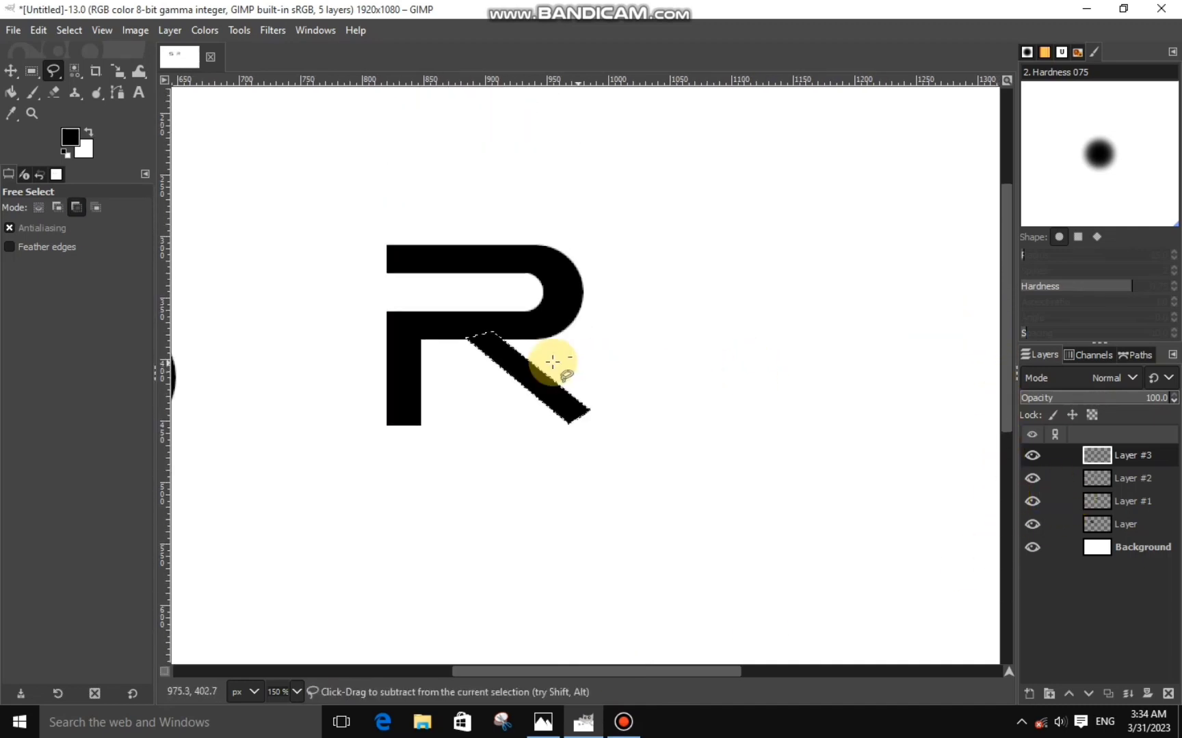
key("ctrl+x")
key("shift+ctrl+a")
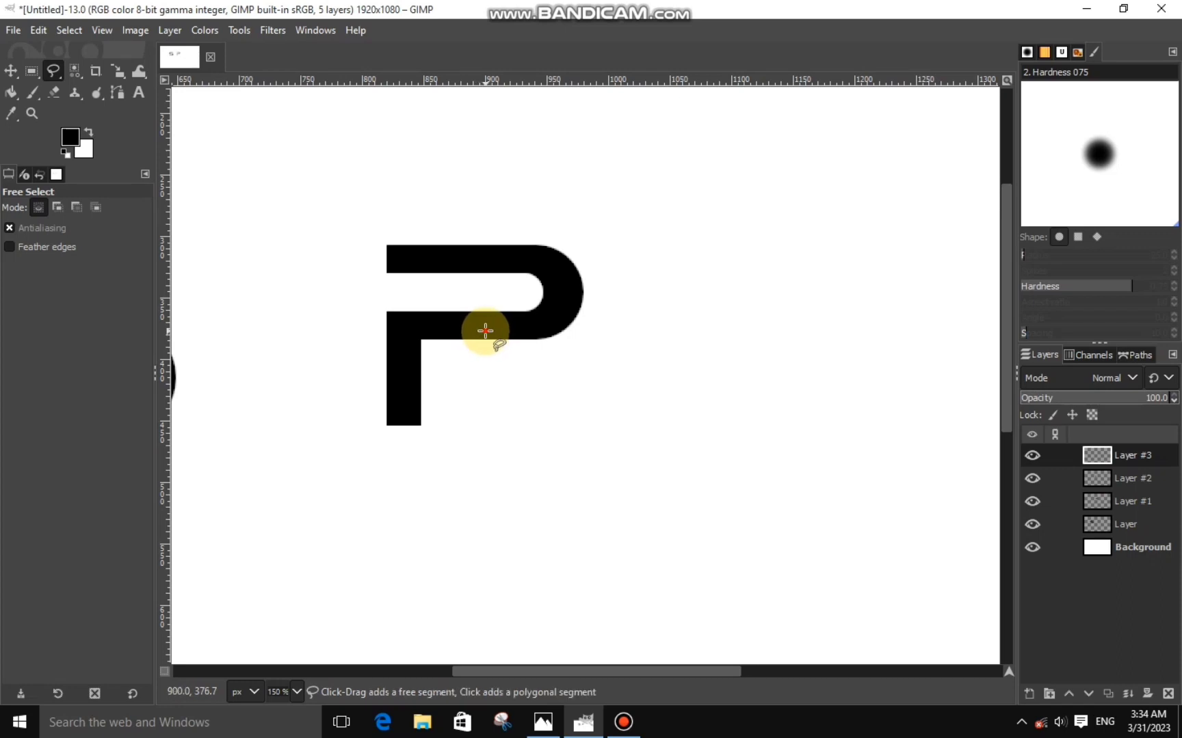
Trace a new leg at a different angle from under the bowl and fill it black.
left_click_drag(485, 331, 567, 403)
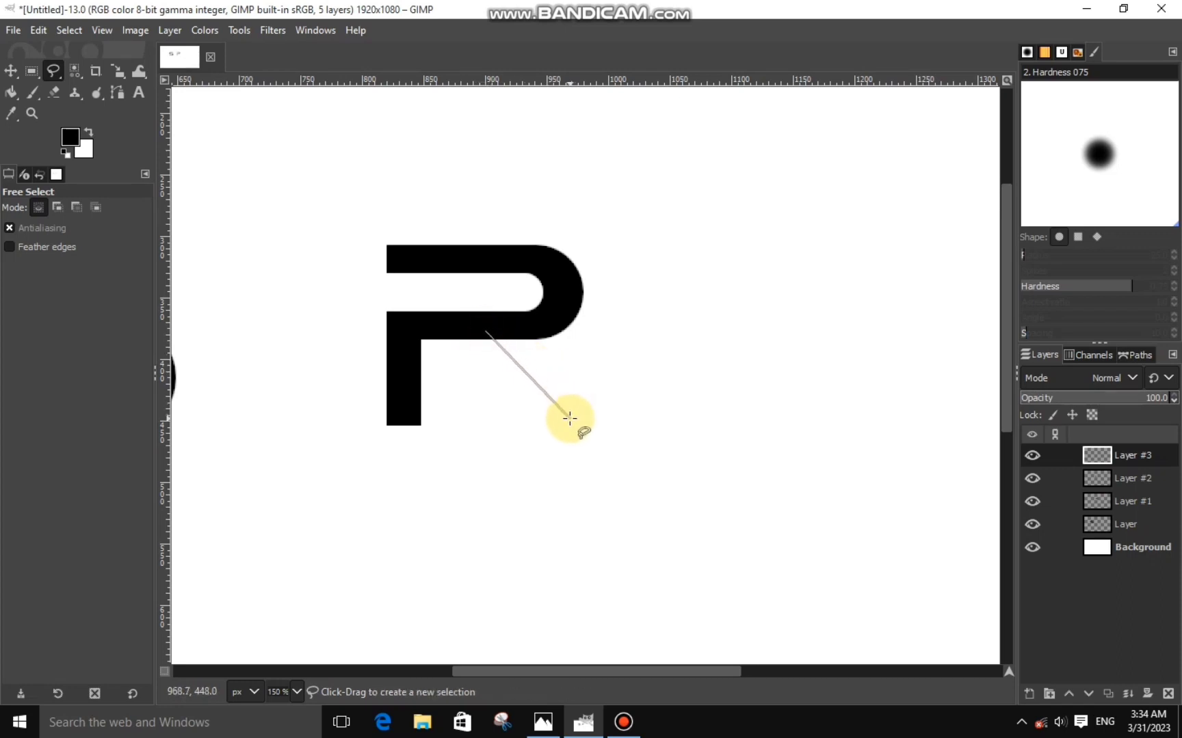
left_click(539, 435)
left_click(483, 333)
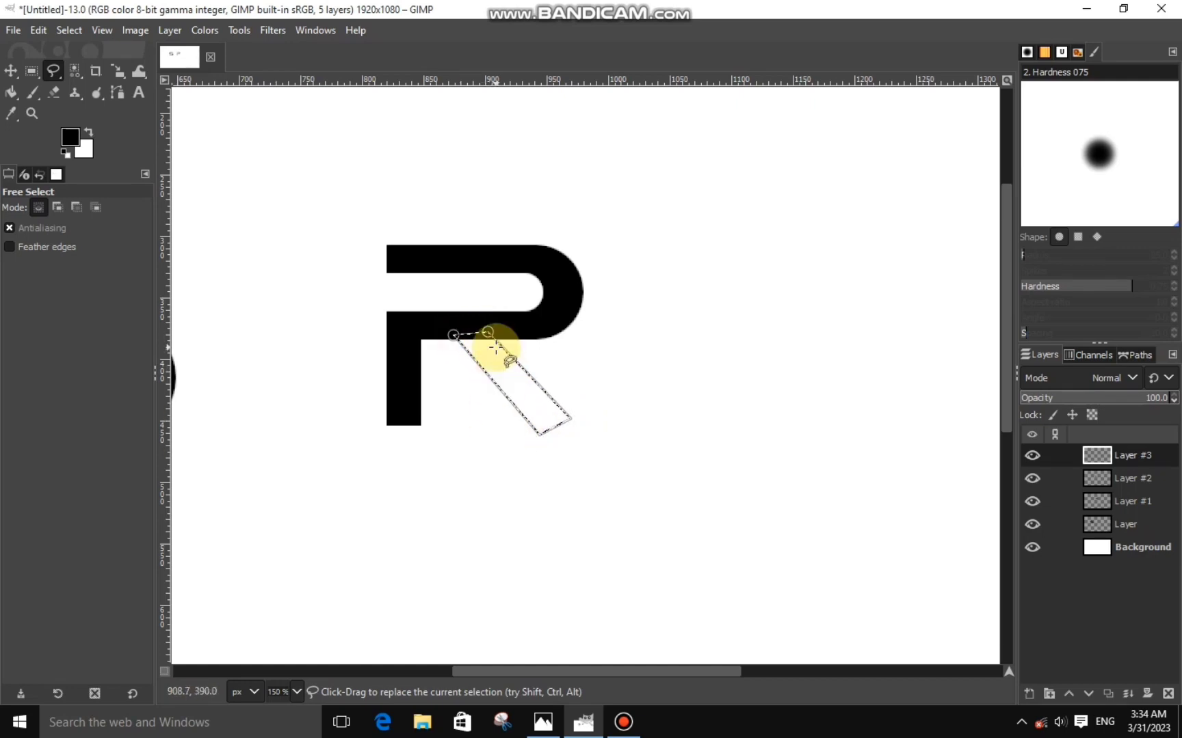
right_click(505, 373)
left_click(692, 485)
key("ctrl+shift+a")
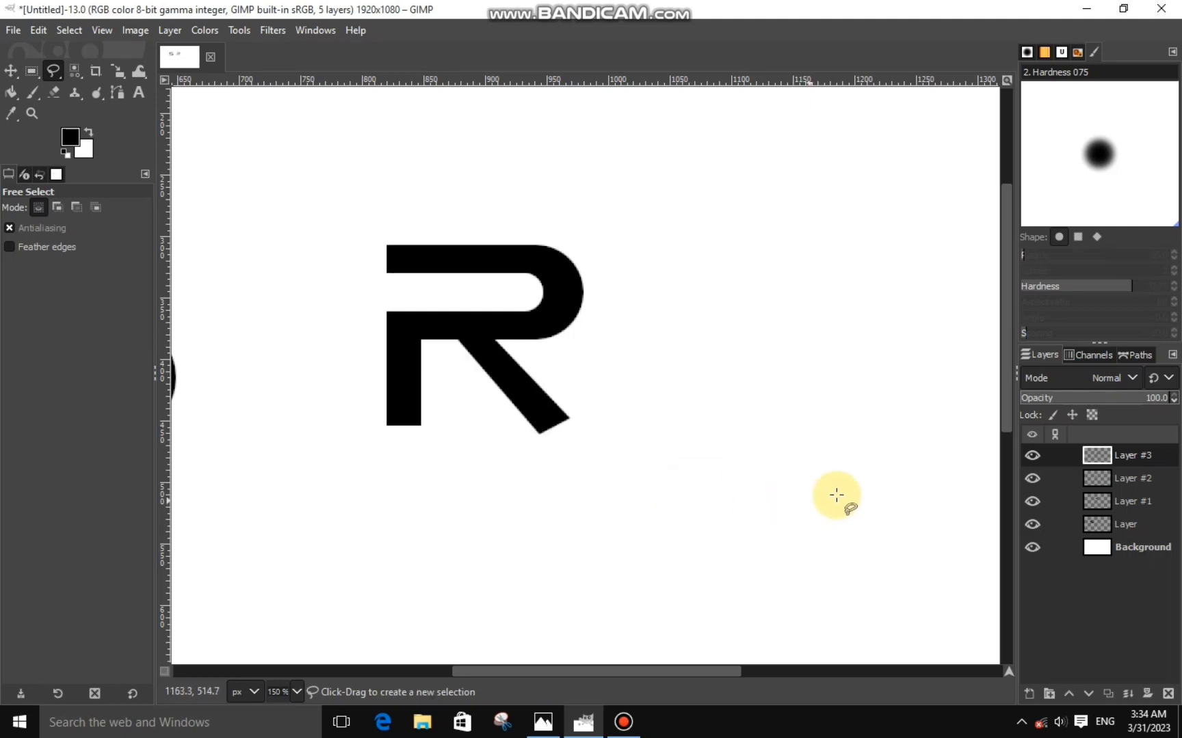
Delete Layer #3, then undo the deletion.
right_click(1129, 465)
left_click(1031, 244)
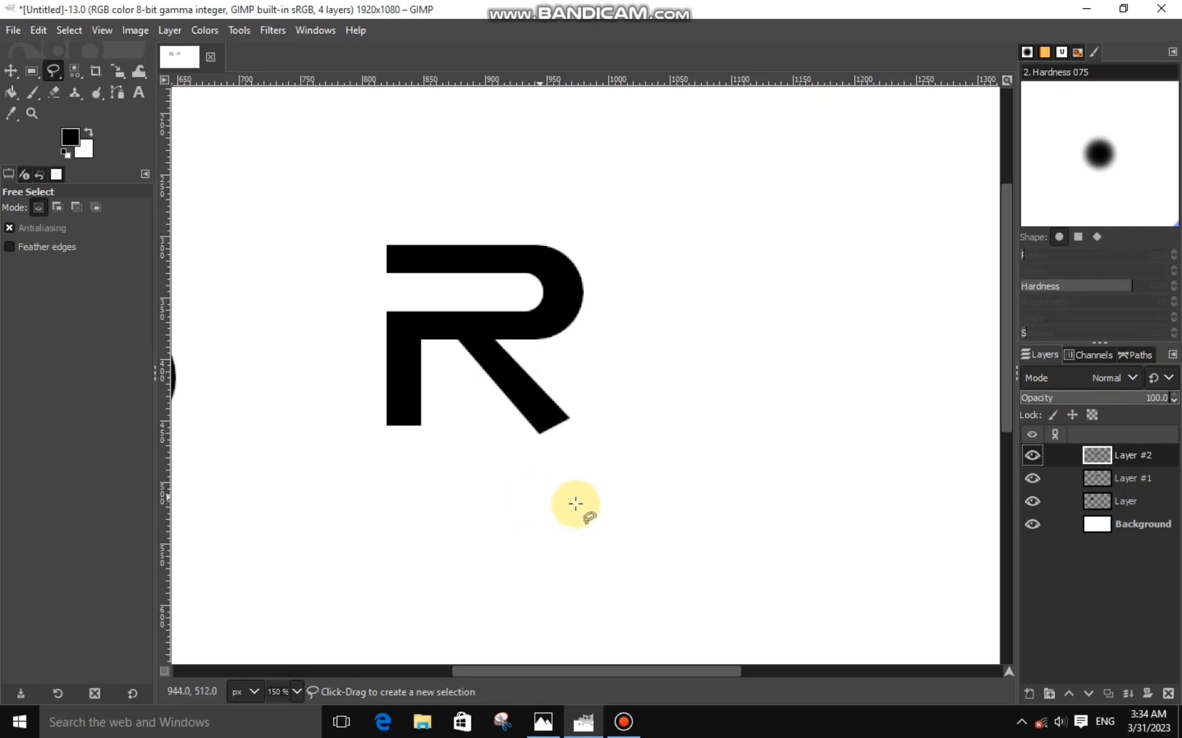
key("ctrl+z")
Shift the R's diagonal leg layer about 50 px to the right with the Scale tool.
left_click(118, 70)
left_click(470, 393)
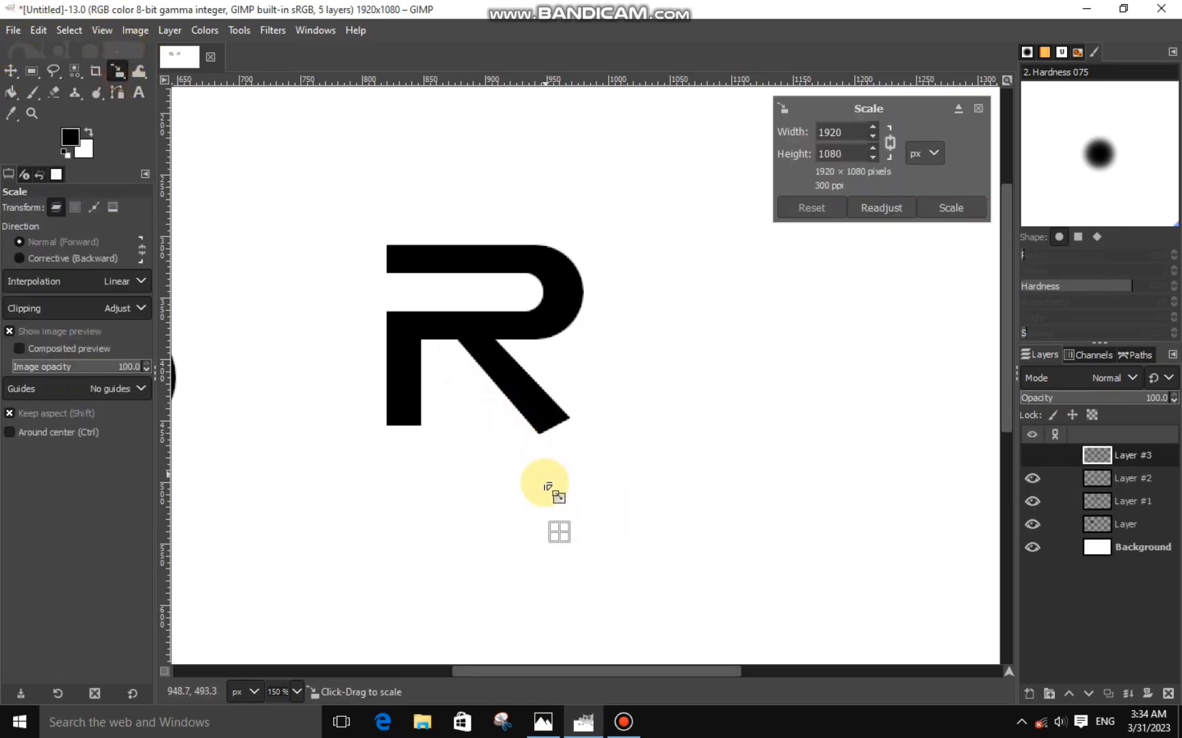
left_click_drag(559, 528, 573, 527)
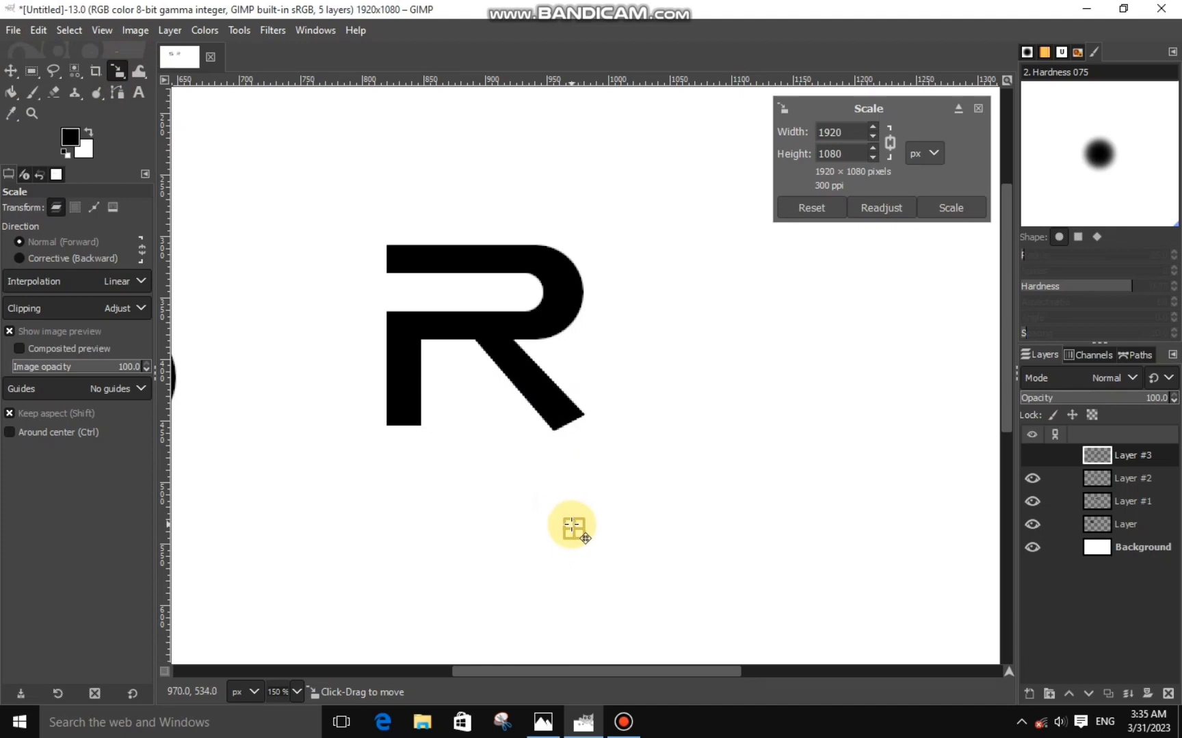
left_click_drag(573, 528, 595, 531)
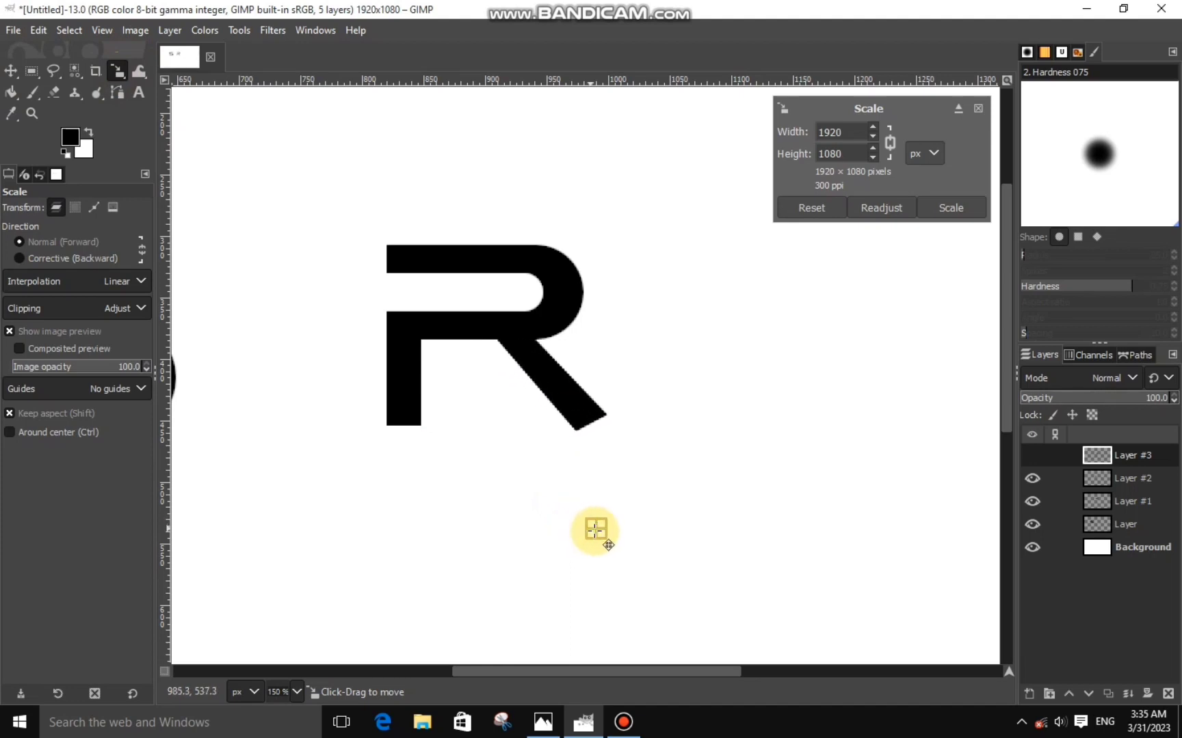
left_click(950, 208)
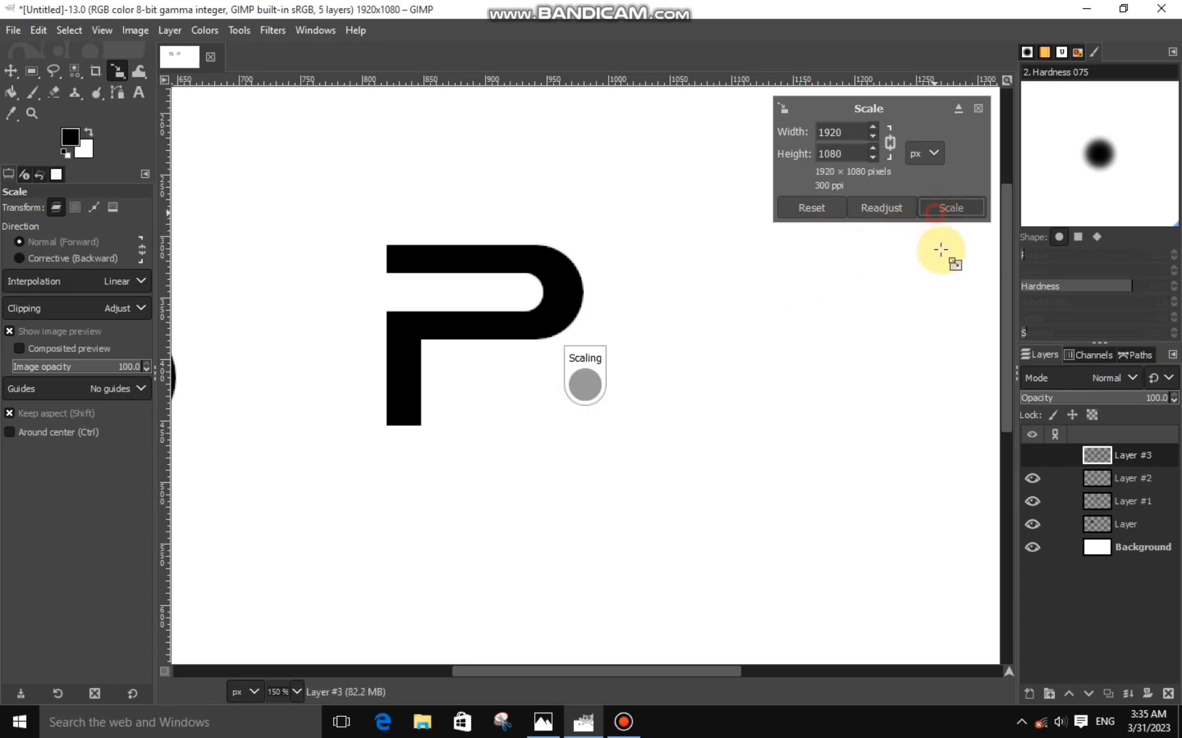
Shift the R's vertical stem on Layer #2 to the right.
left_click(1038, 477)
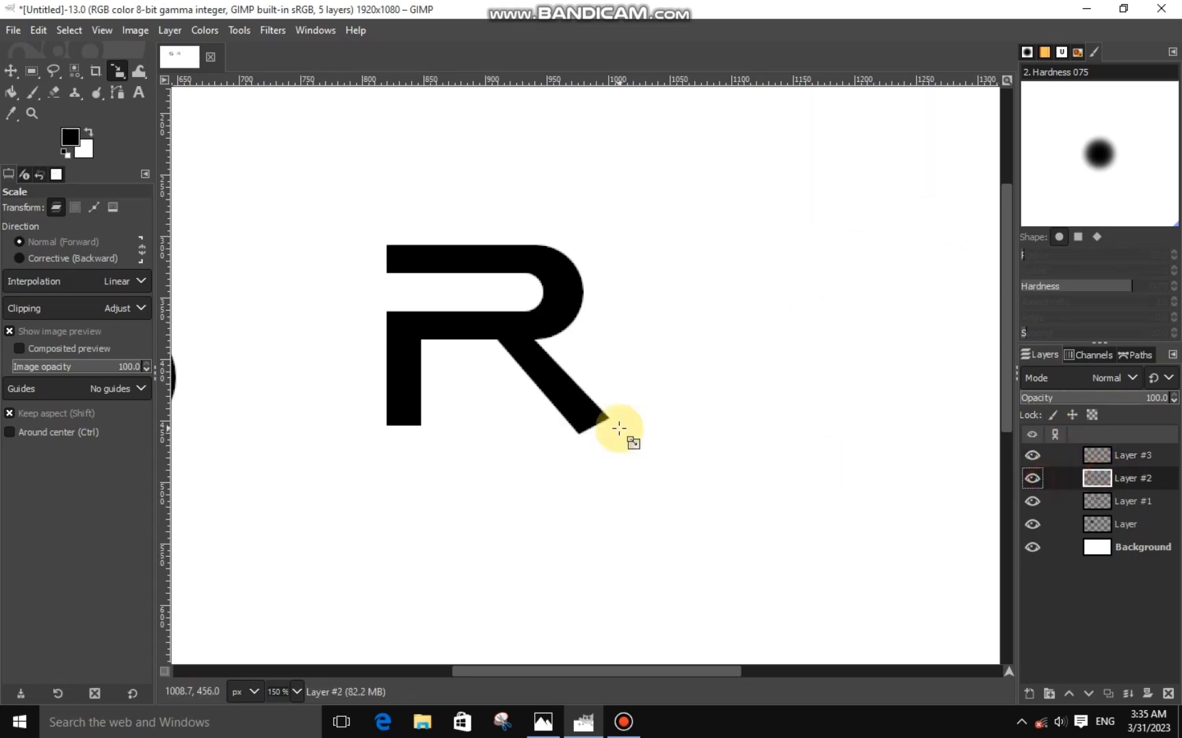
left_click(453, 401)
left_click_drag(555, 532, 592, 539)
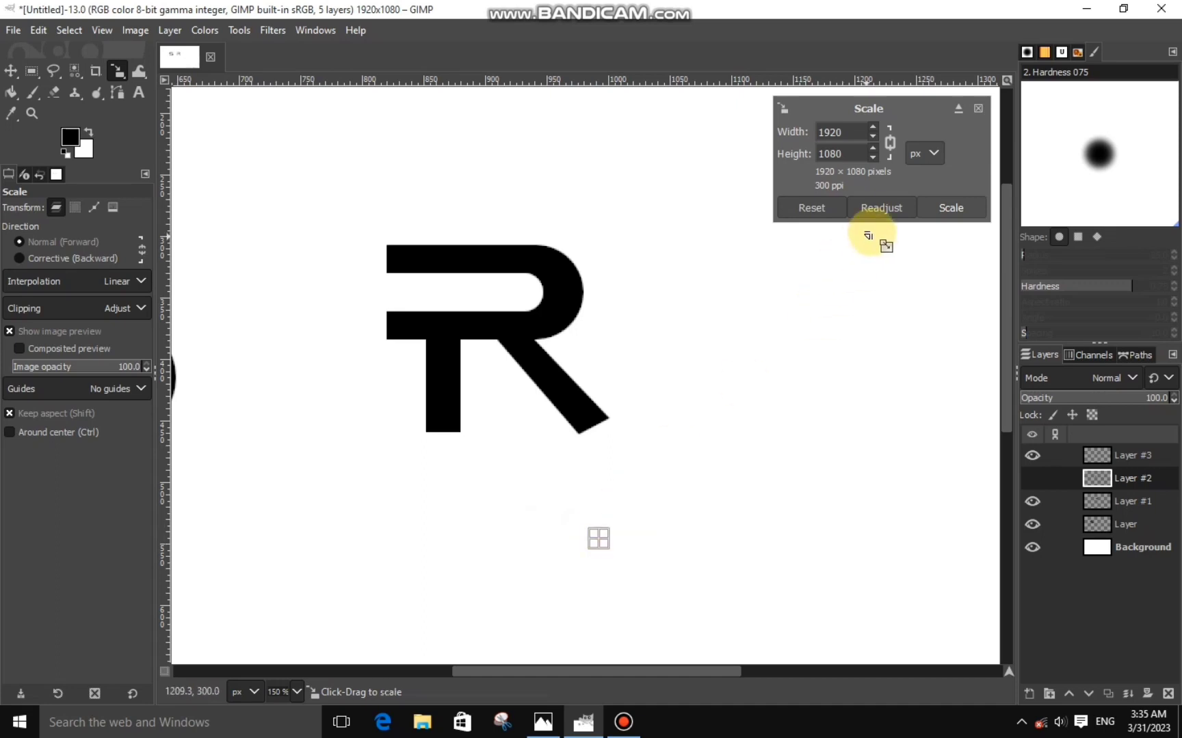
left_click(936, 208)
left_click(1121, 501)
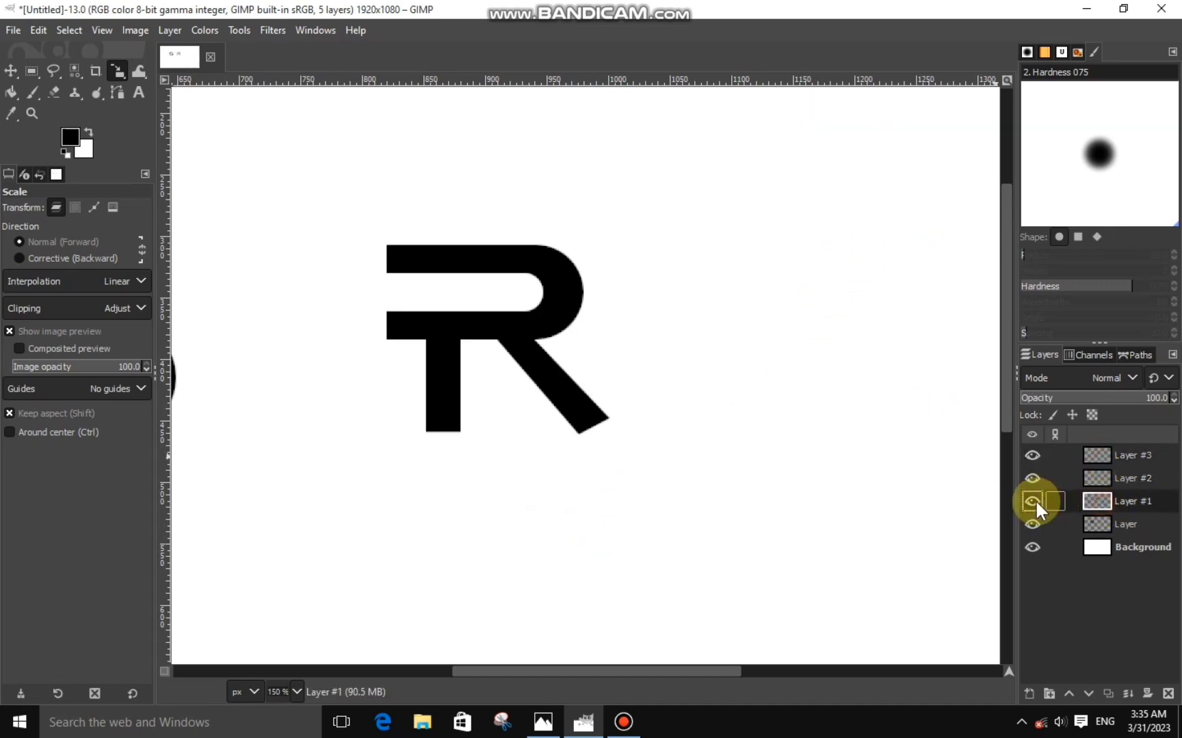
Cut away the bar ends protruding left of the R's stem on Layer #1.
left_click(31, 70)
scroll(361, 211, "up", 2)
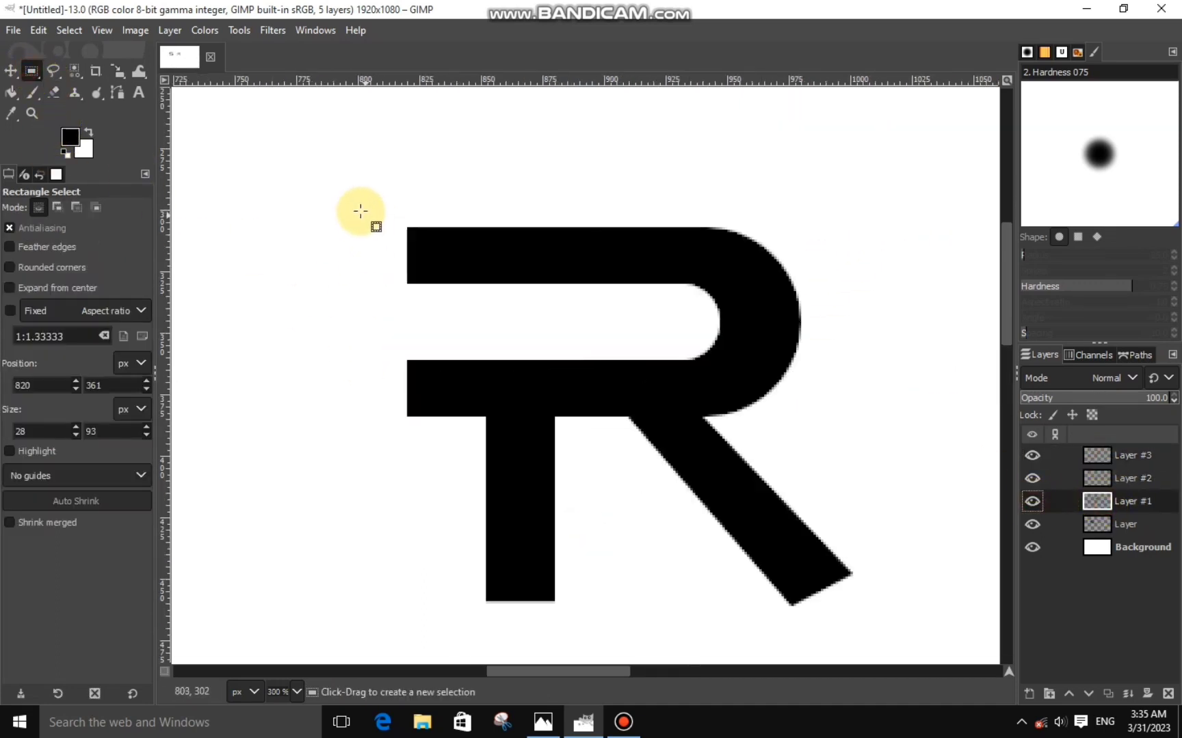
left_click_drag(360, 195, 490, 520)
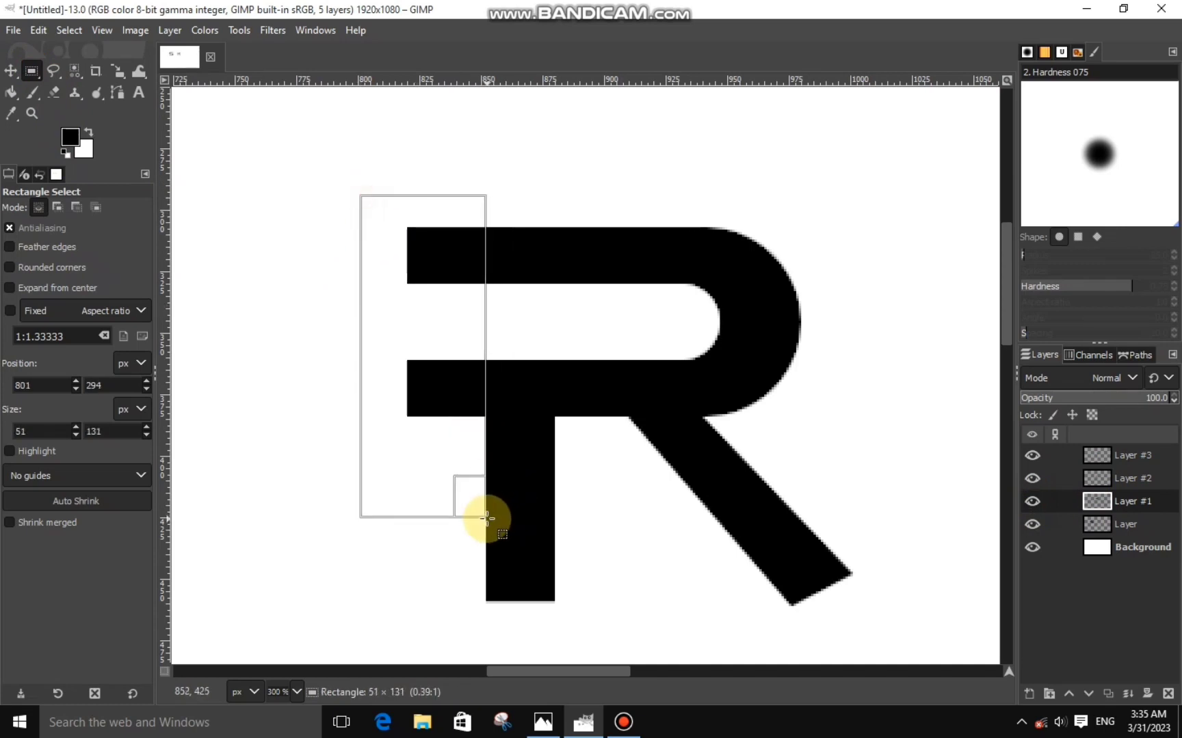
right_click(412, 414)
left_click(597, 271)
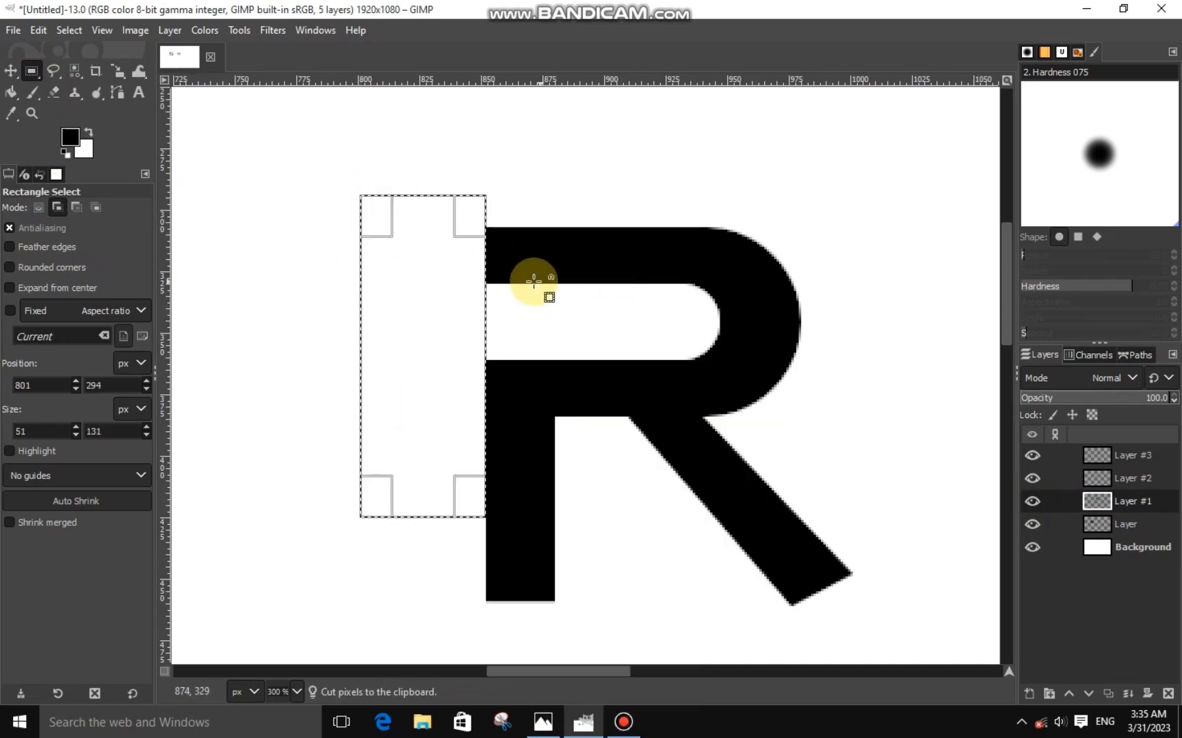
left_click(506, 315)
scroll(493, 356, "down", 2)
scroll(474, 409, "down", 2)
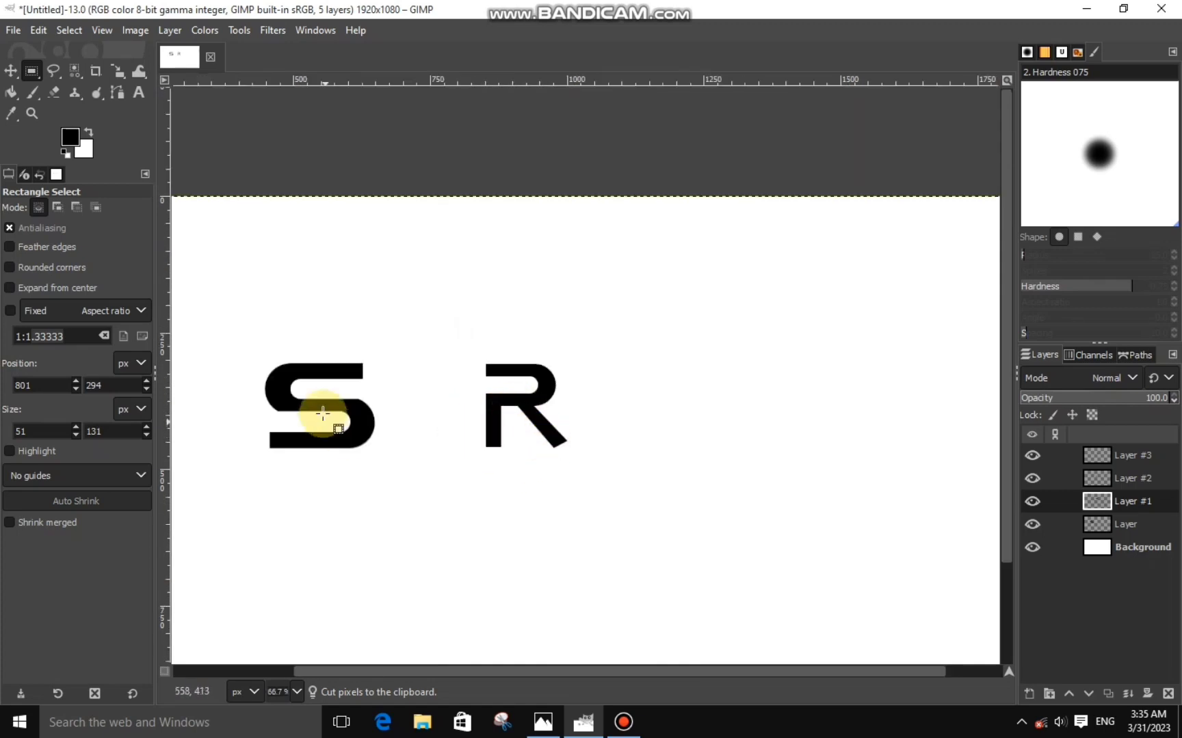
left_click(118, 71)
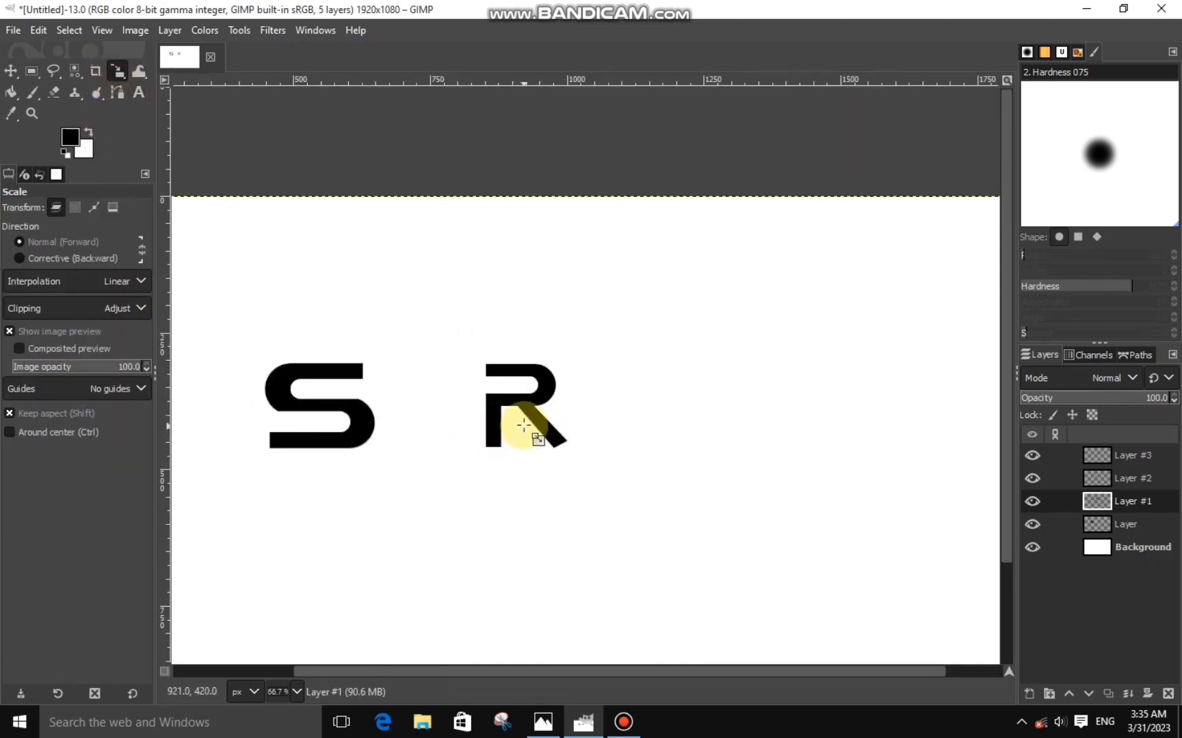
Merge the R's leg and stem layers down onto the S layer.
left_click(1102, 460)
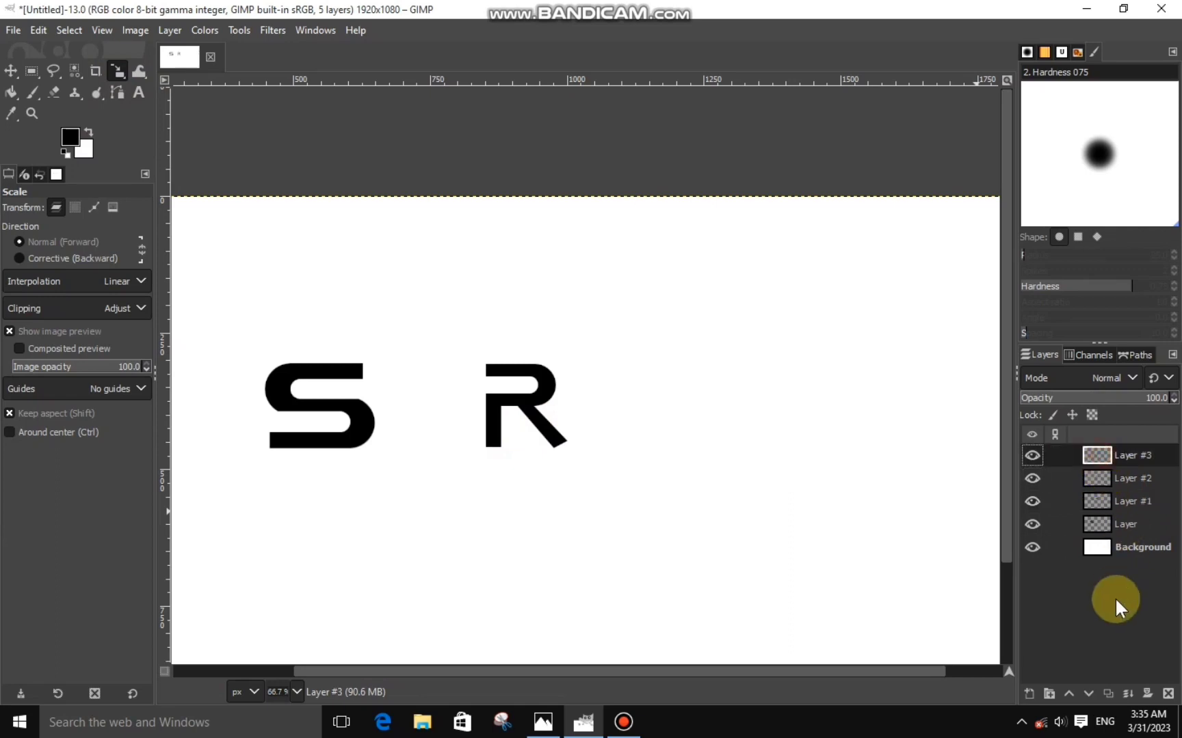
left_click(1128, 692)
left_click(1032, 454)
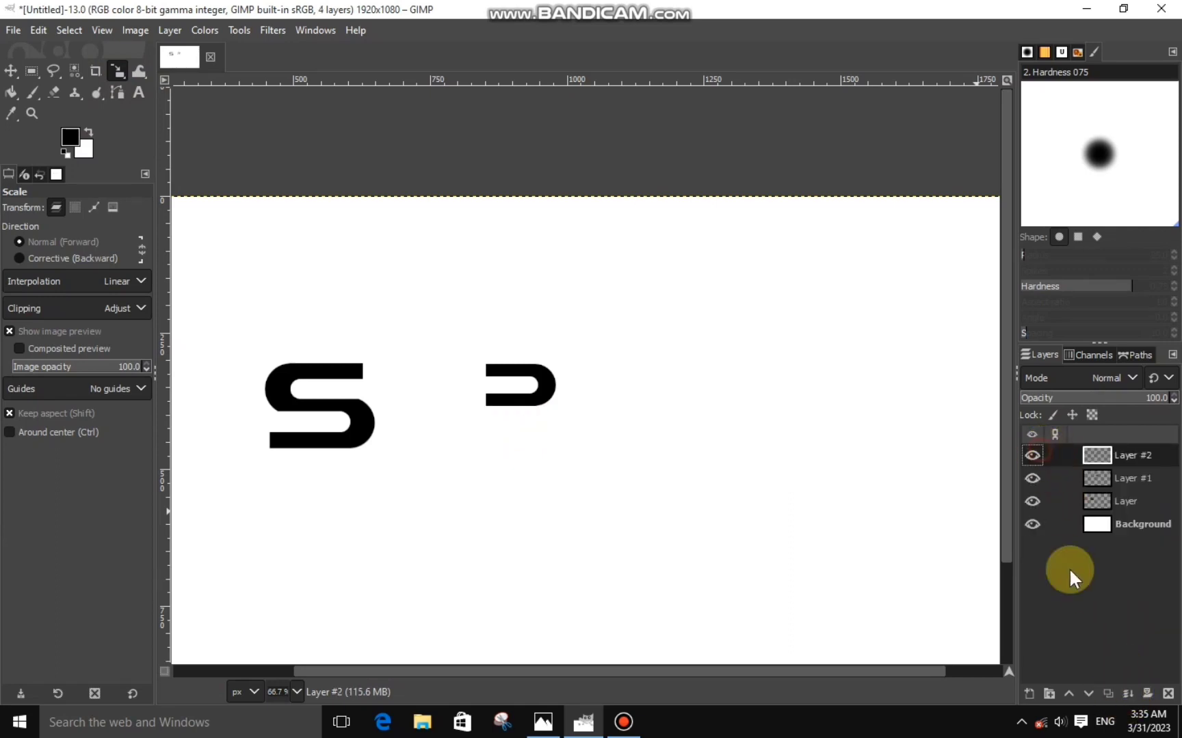
left_click(1108, 692)
left_click(561, 397)
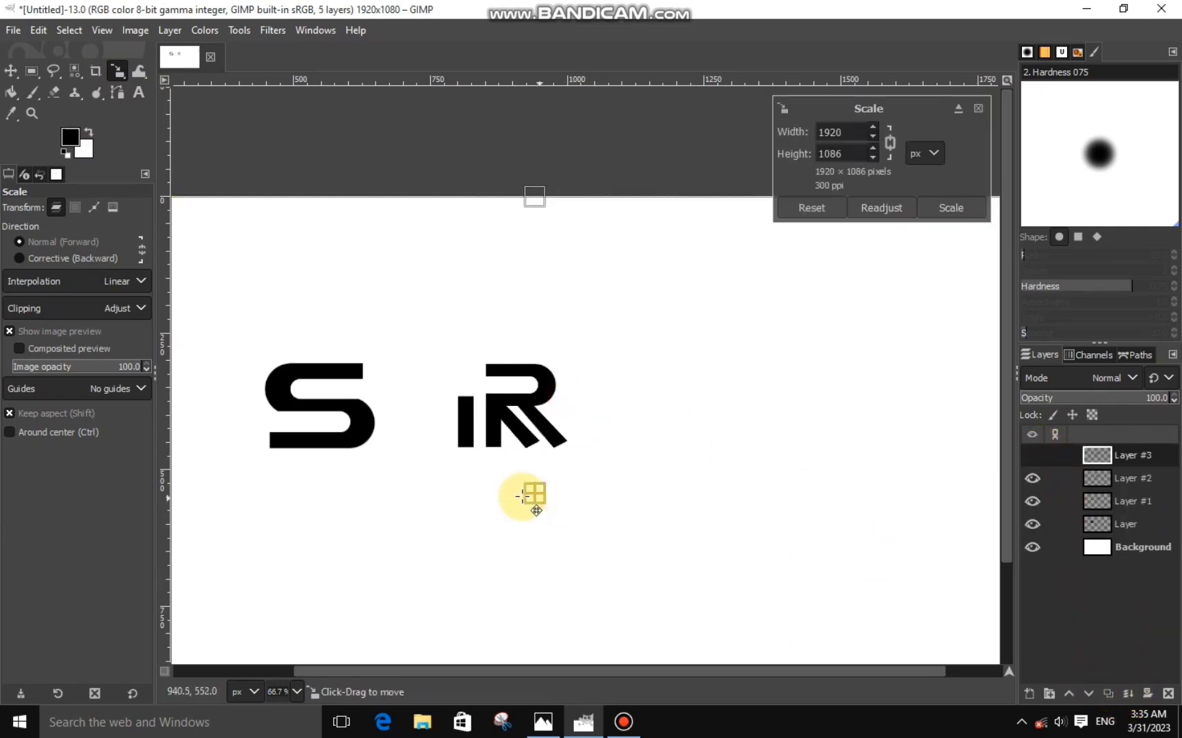
key("ctrl")
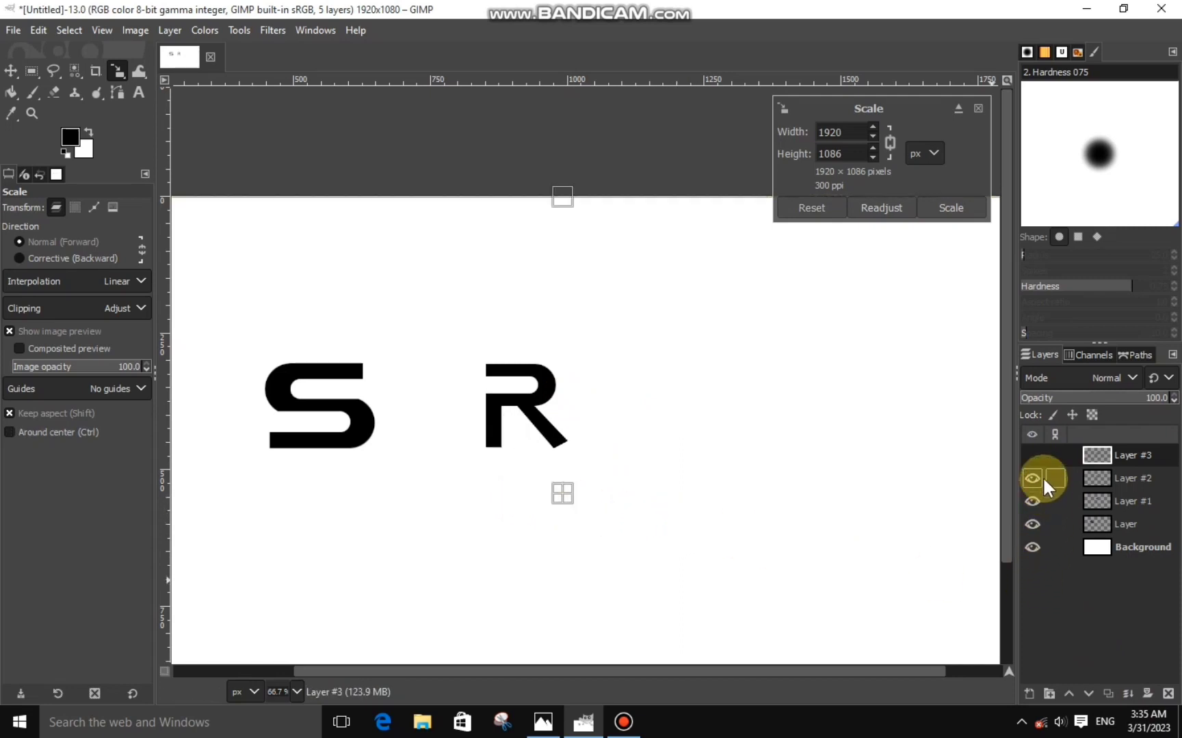
left_click(1127, 693)
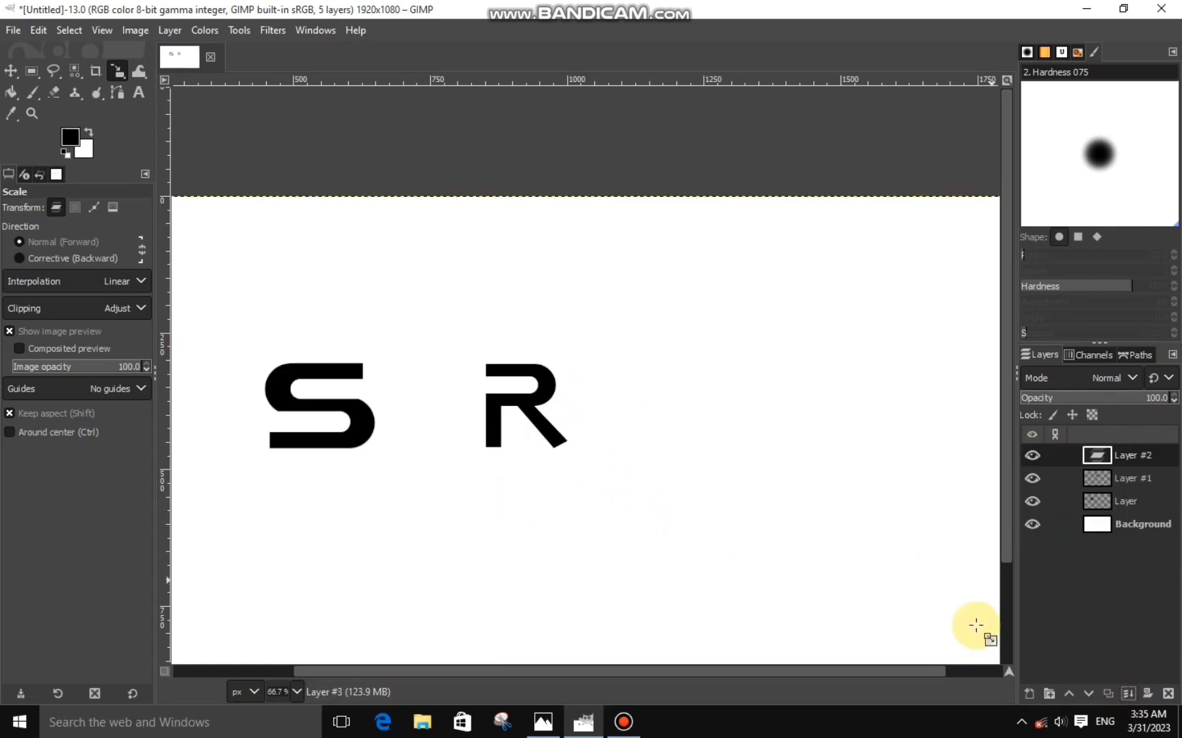
left_click(1037, 457)
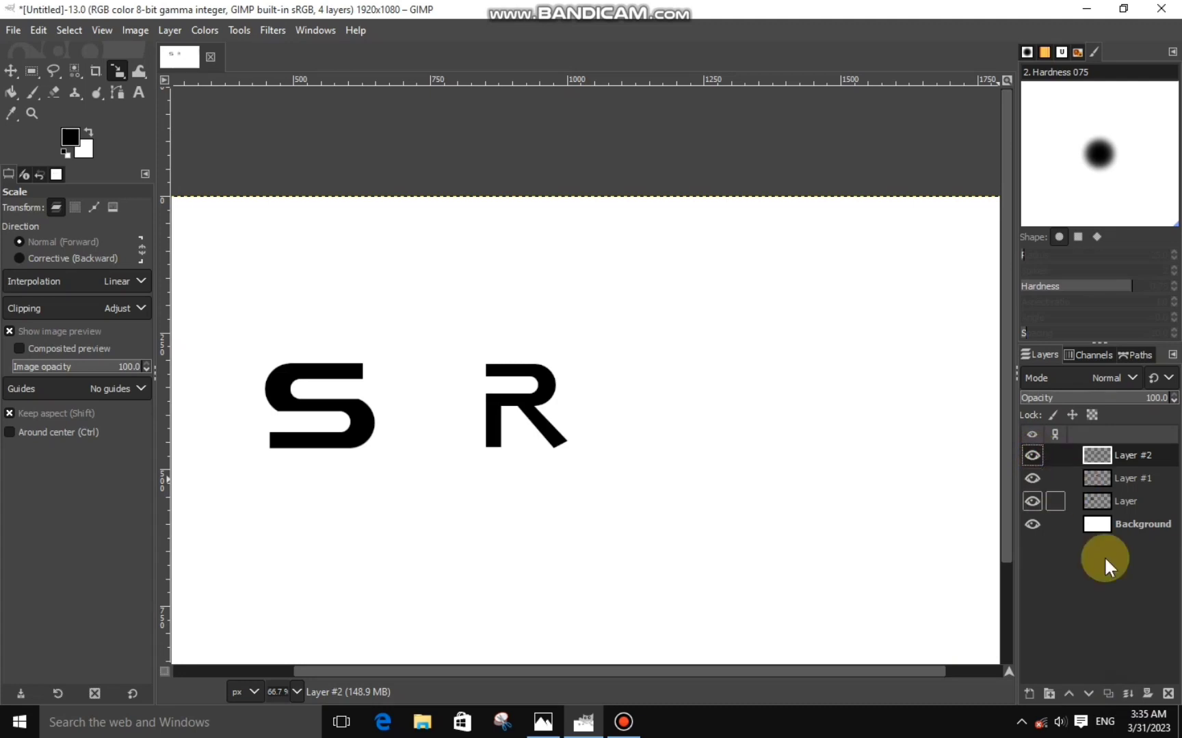
left_click(1108, 692)
left_click(1168, 694)
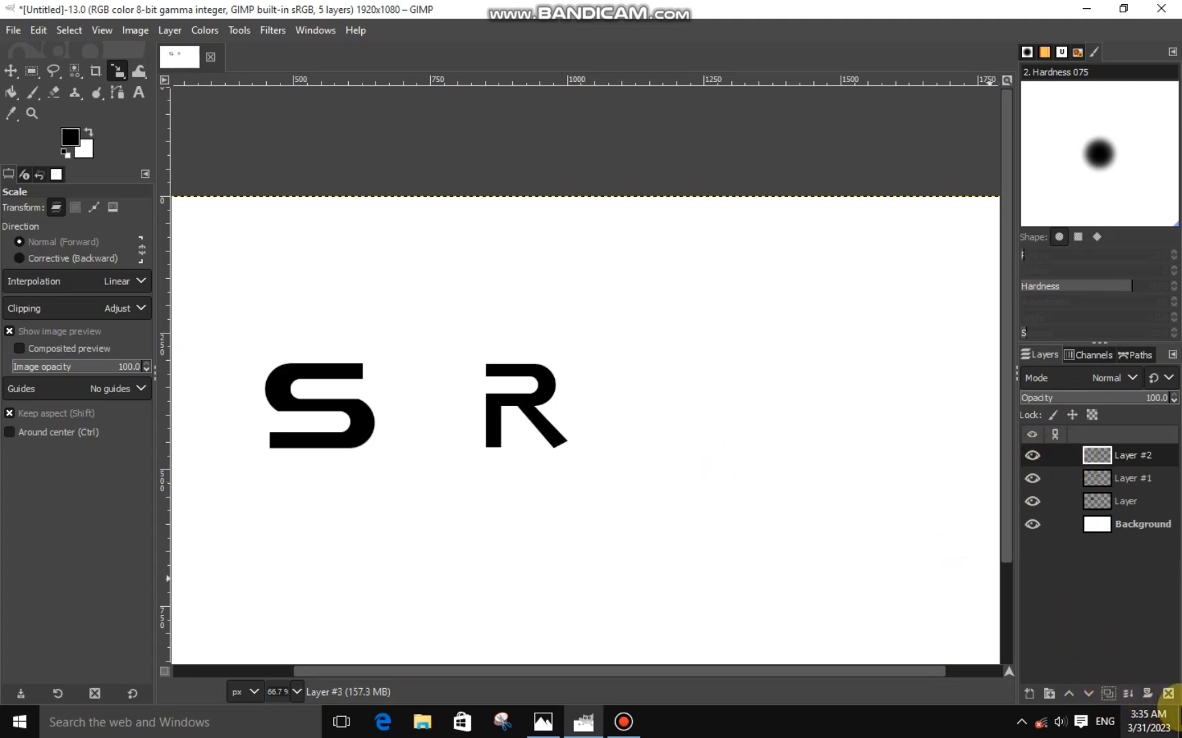
left_click(1127, 693)
Move the R beside the S and scale the SR pair to 2409×1341.
left_click(560, 495)
left_click_drag(559, 496, 457, 493)
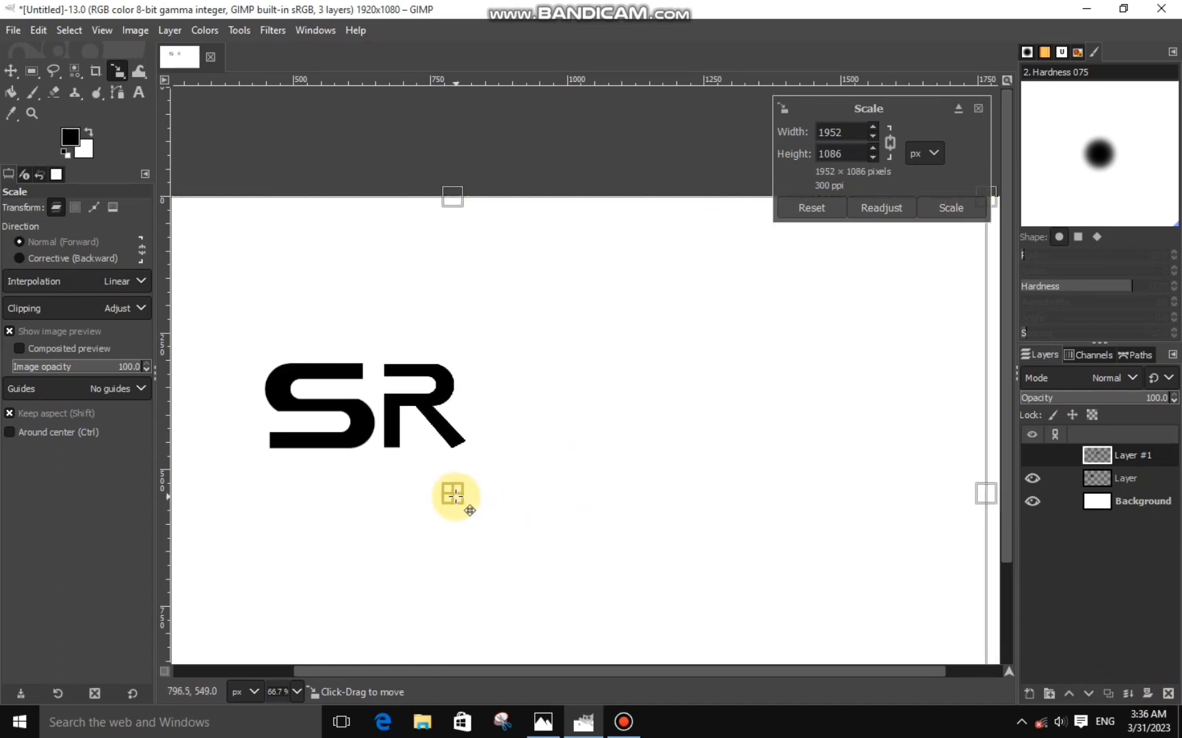
left_click(949, 208)
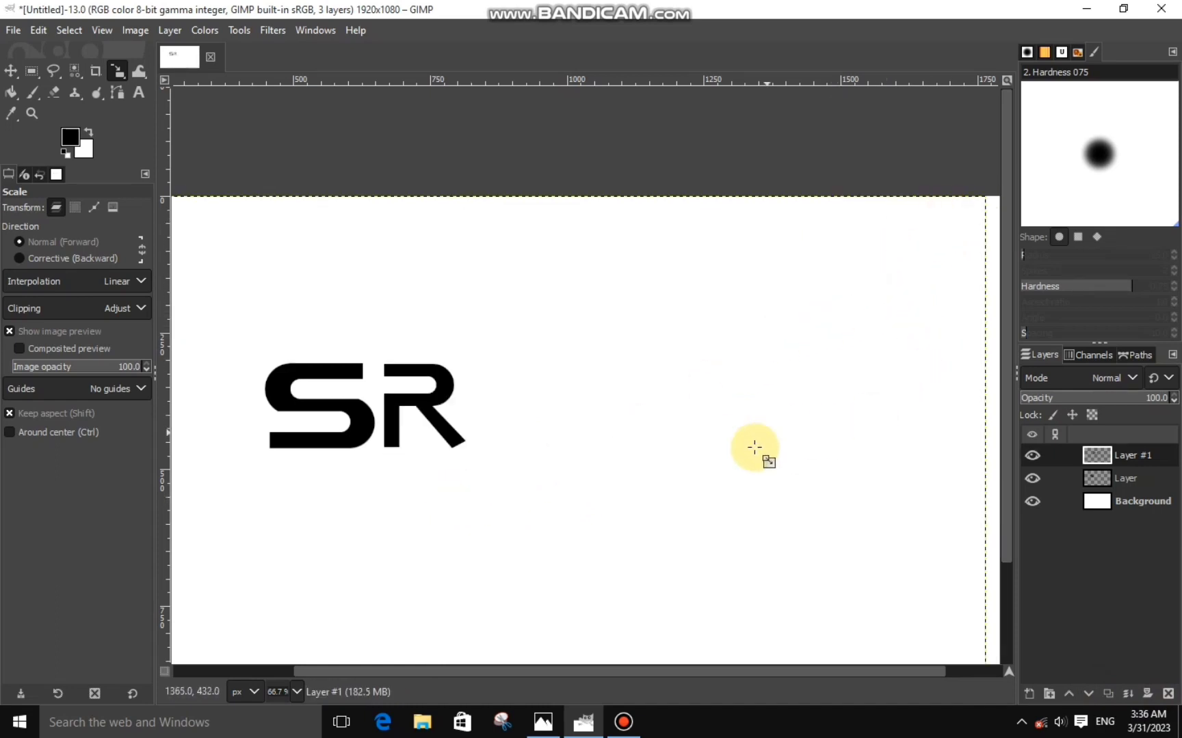
left_click(457, 476)
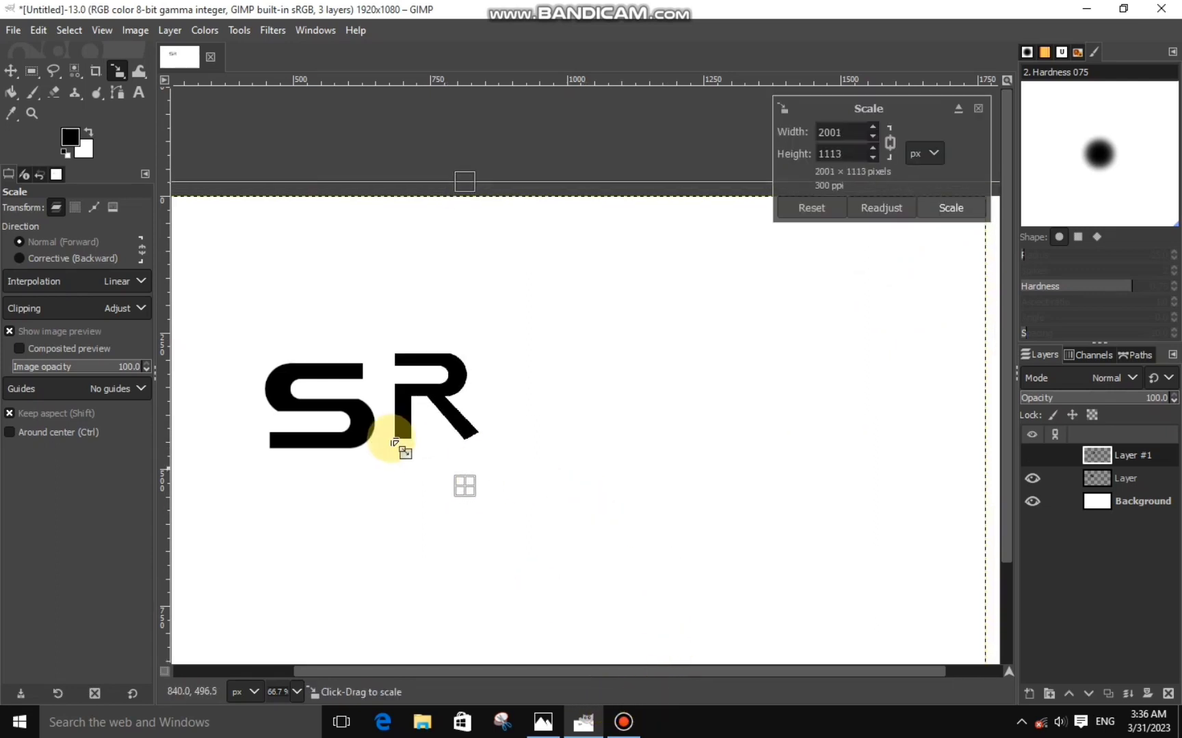
mouse_move(564, 494)
left_mouse_down()
mouse_move(474, 492)
mouse_move(463, 510)
left_mouse_up()
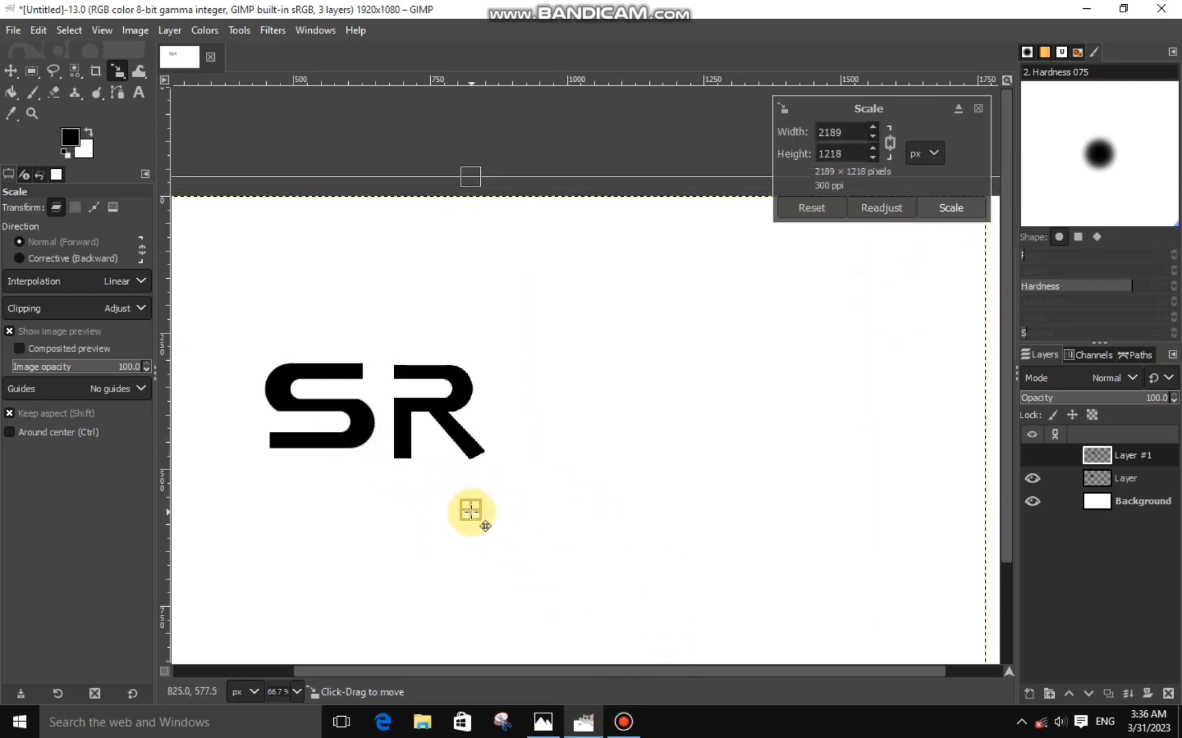
left_click_drag(651, 363, 500, 520)
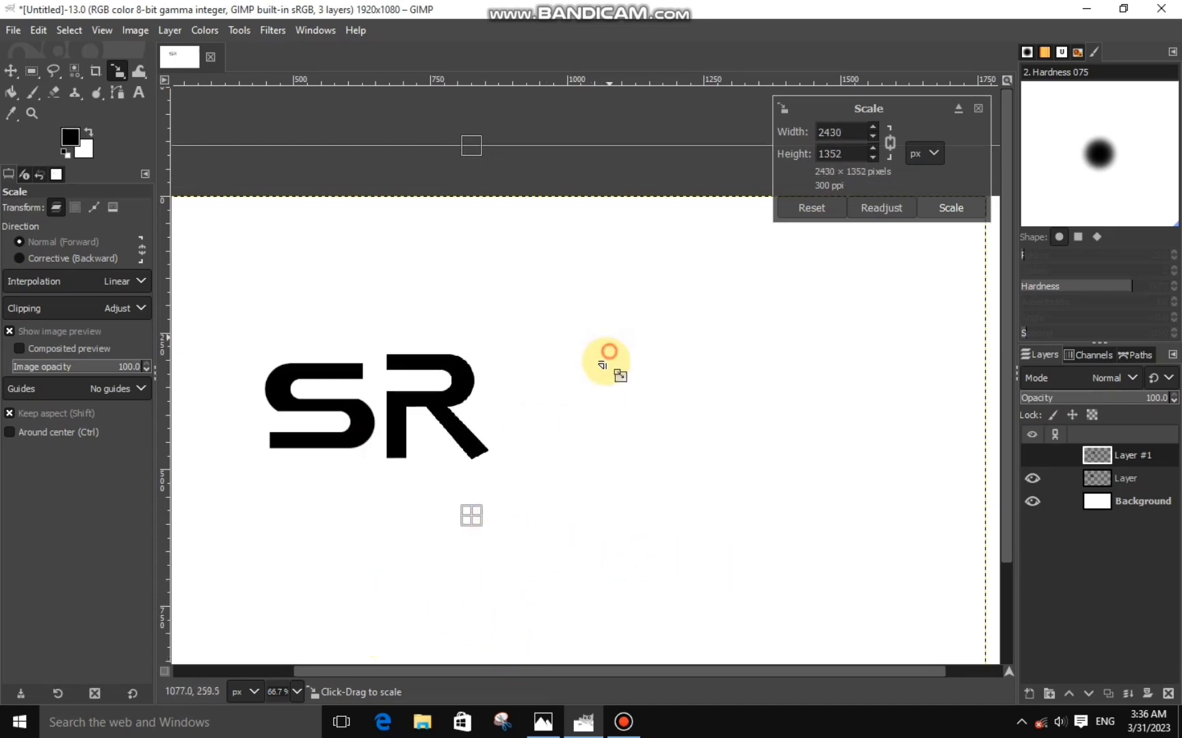
left_click_drag(607, 357, 655, 338)
left_click(957, 209)
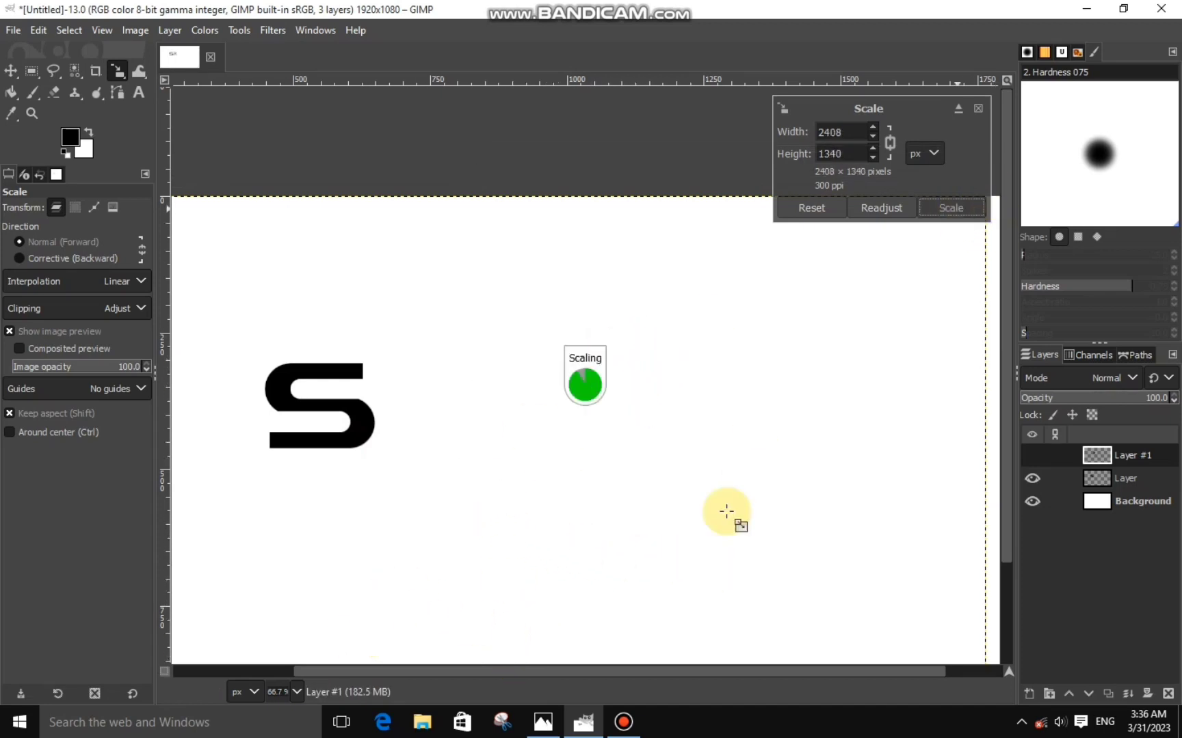
key("1")
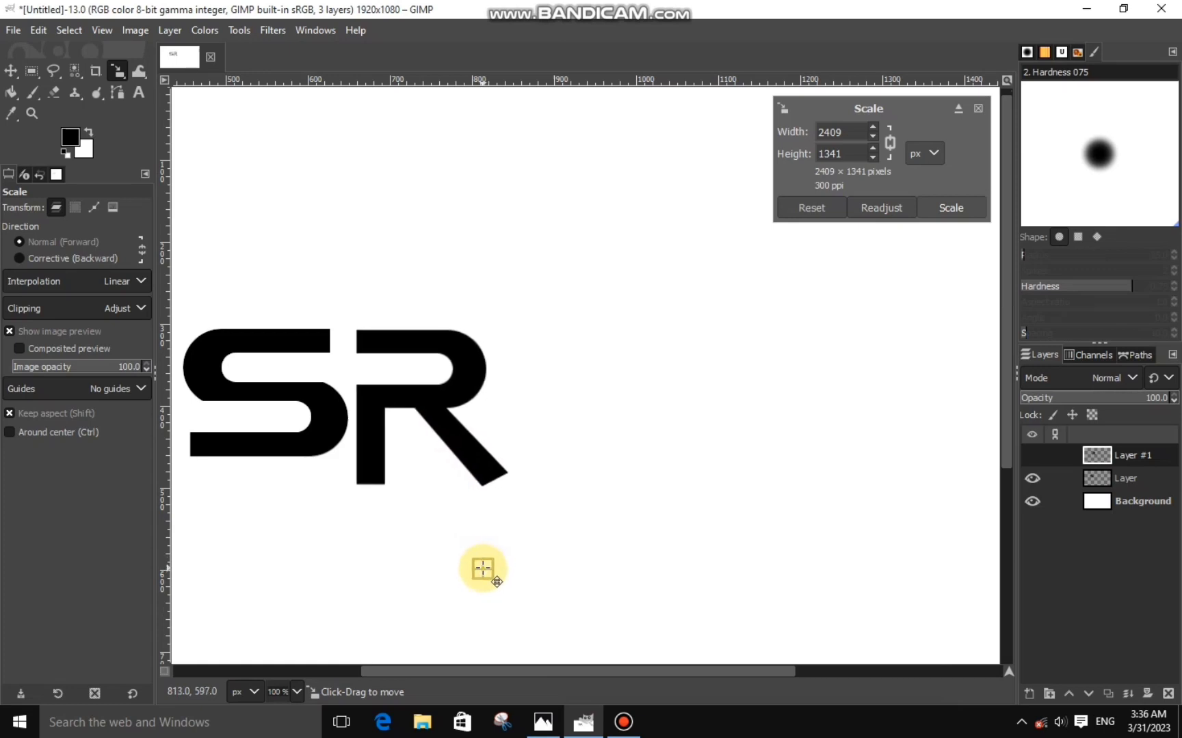
key("Return")
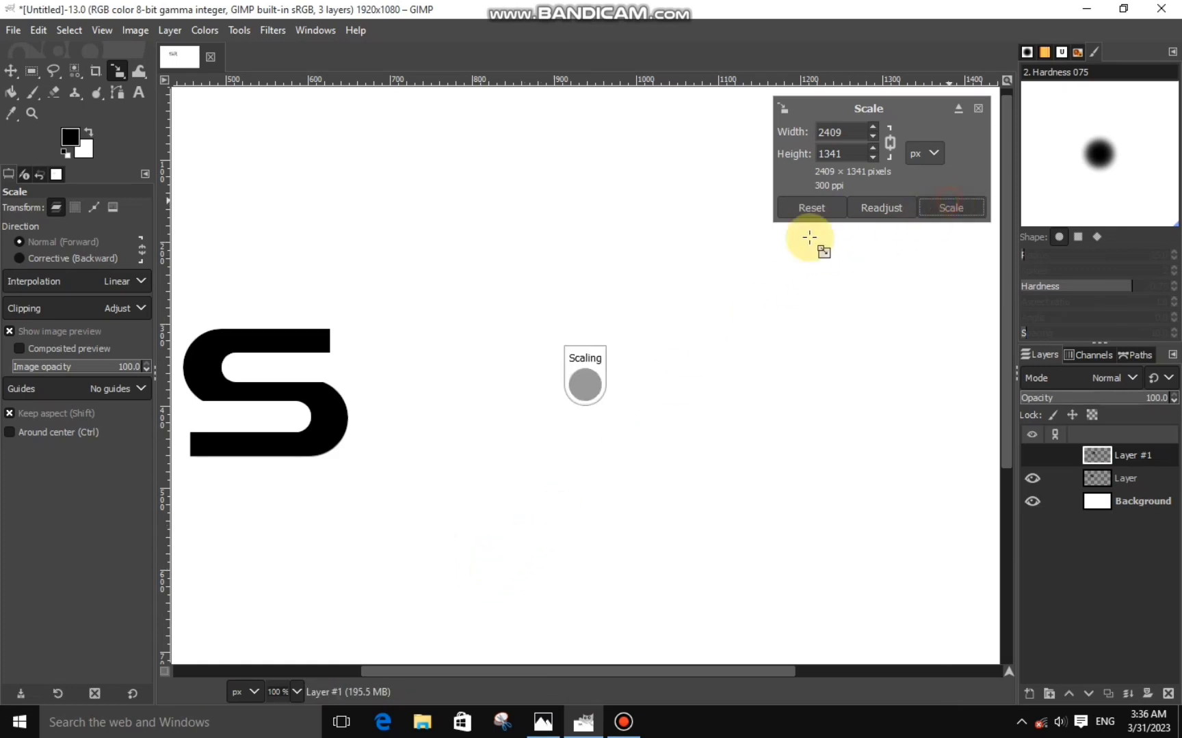
Cut the R's leg bottom off level with the S's base.
left_click(31, 71)
left_click_drag(305, 457, 547, 543)
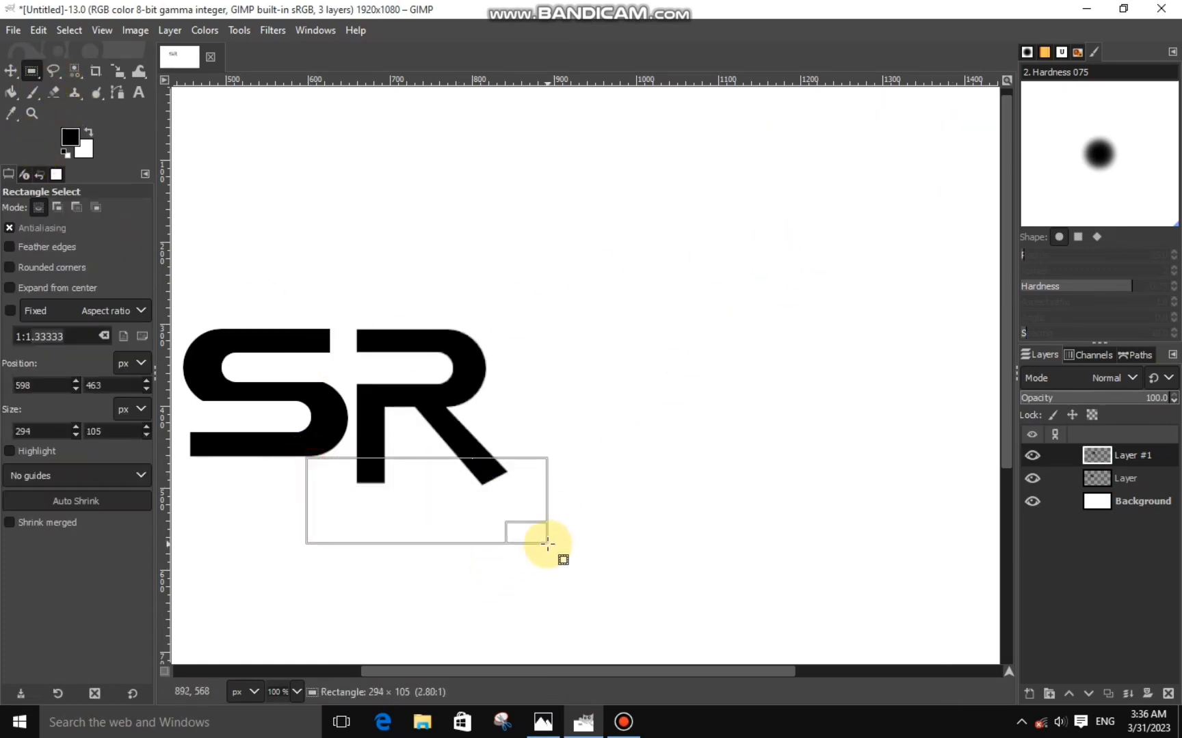
right_click(469, 489)
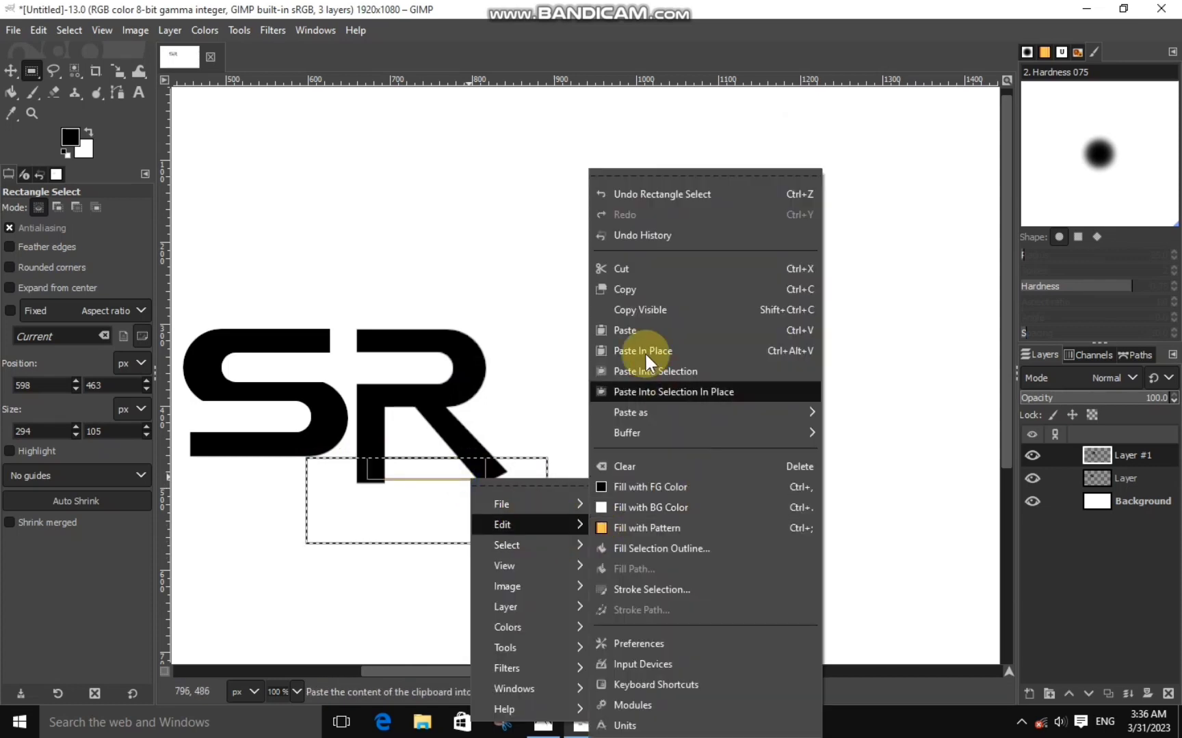
left_click(631, 270)
left_click(534, 350)
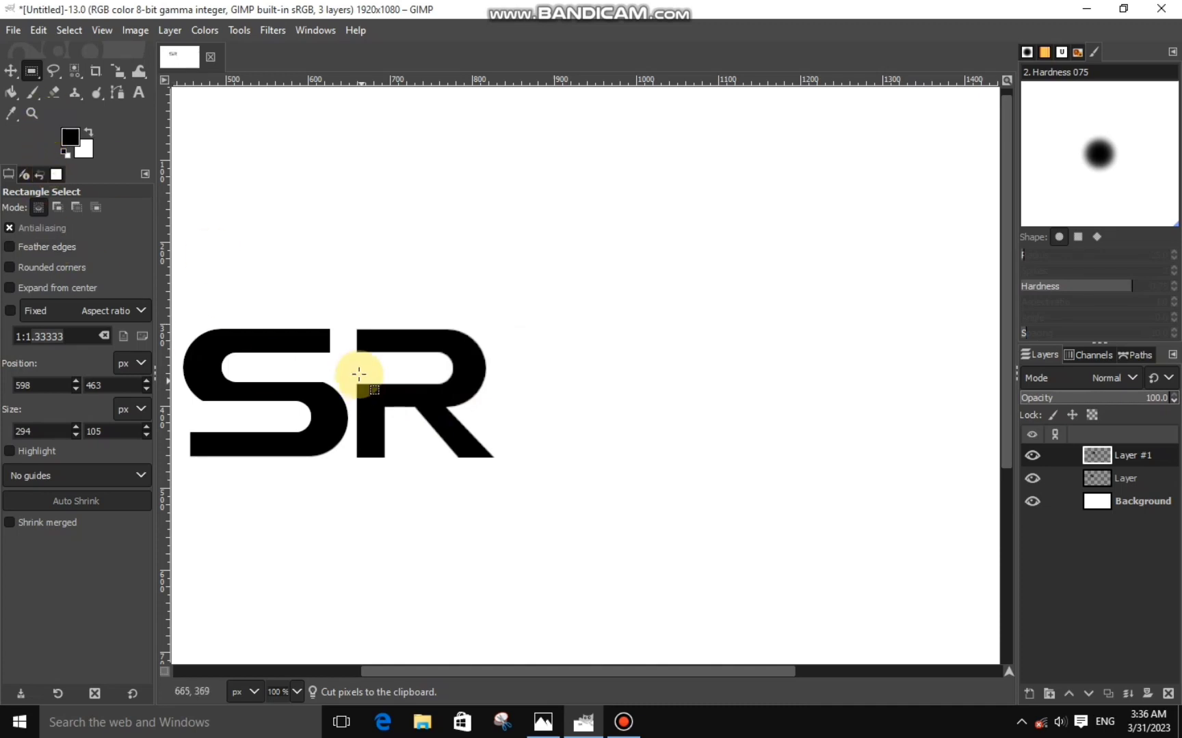
Fill the gap between the S and R tops with solid black.
left_click_drag(319, 329, 377, 345)
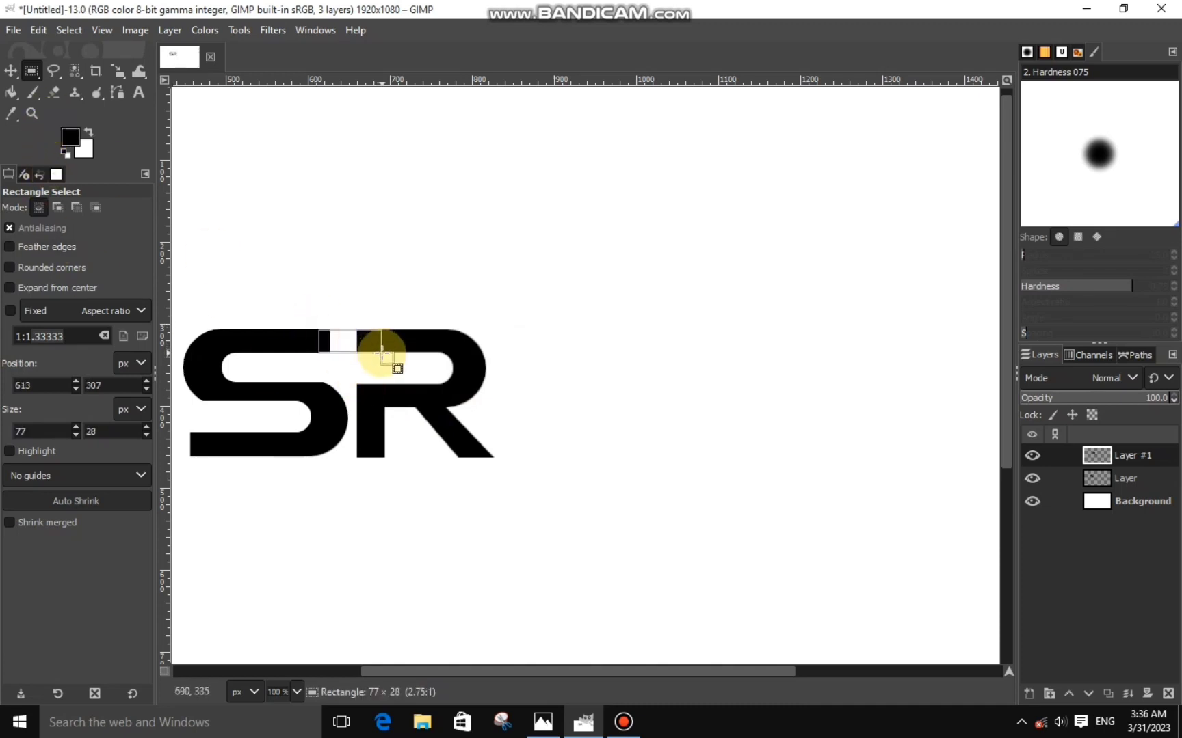
scroll(375, 353, "up", 1, "ctrl")
scroll(369, 344, "up", 3, "ctrl")
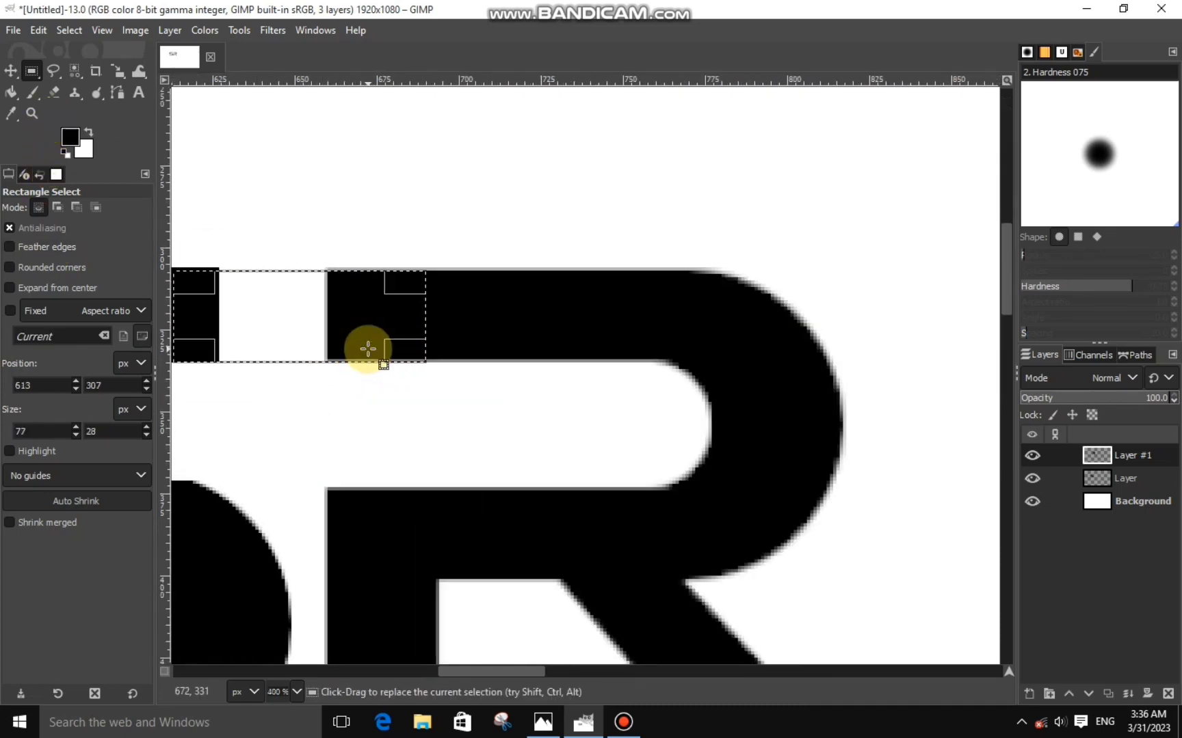
left_click(321, 304)
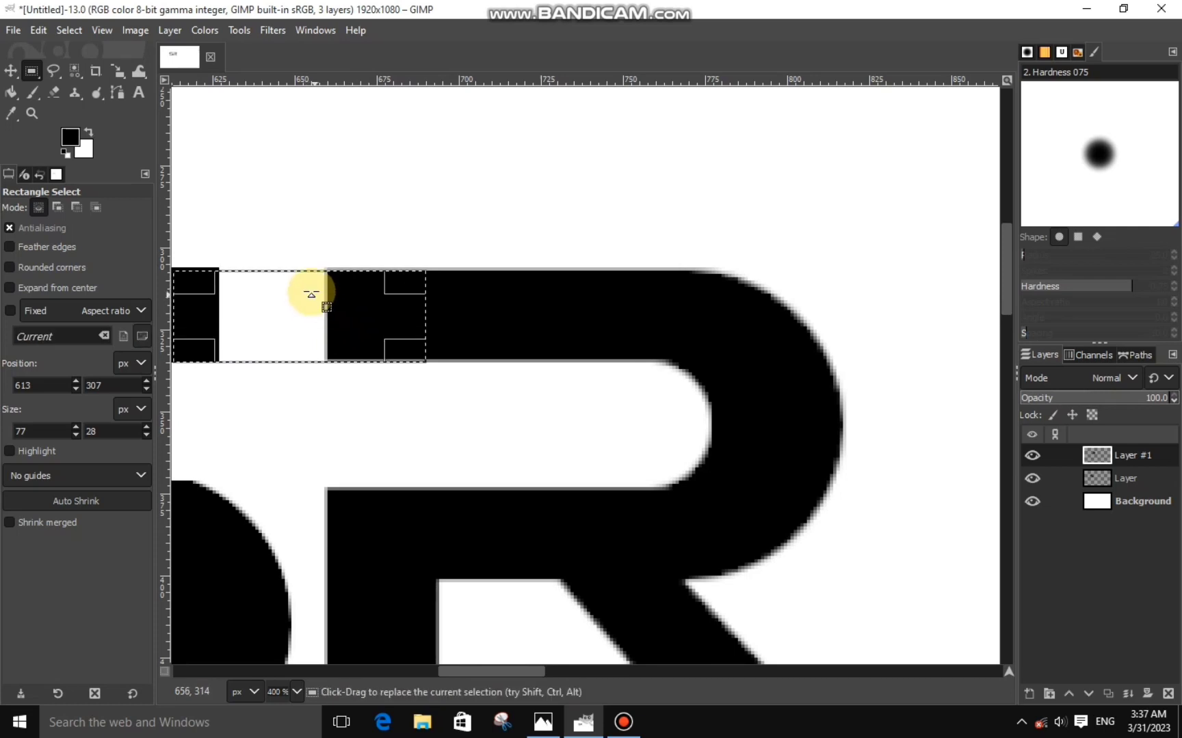
left_click_drag(311, 294, 309, 290)
right_click(322, 316)
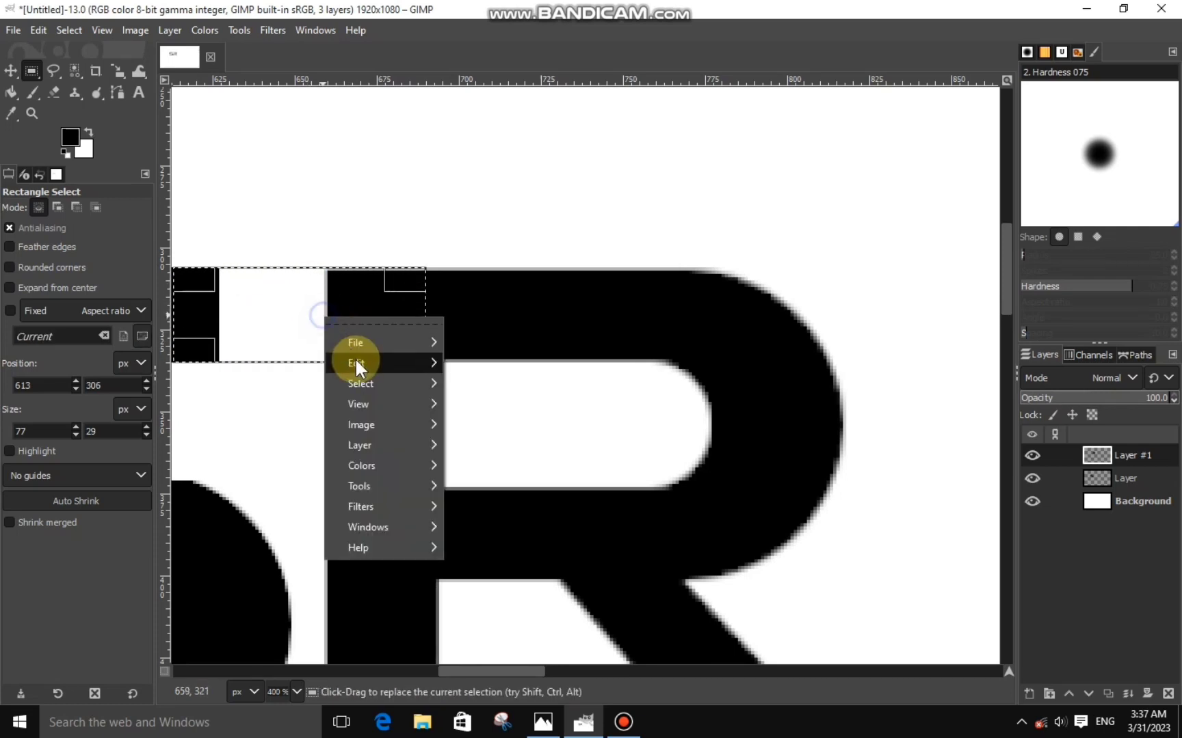
key("ctrl+comma")
left_click(496, 486)
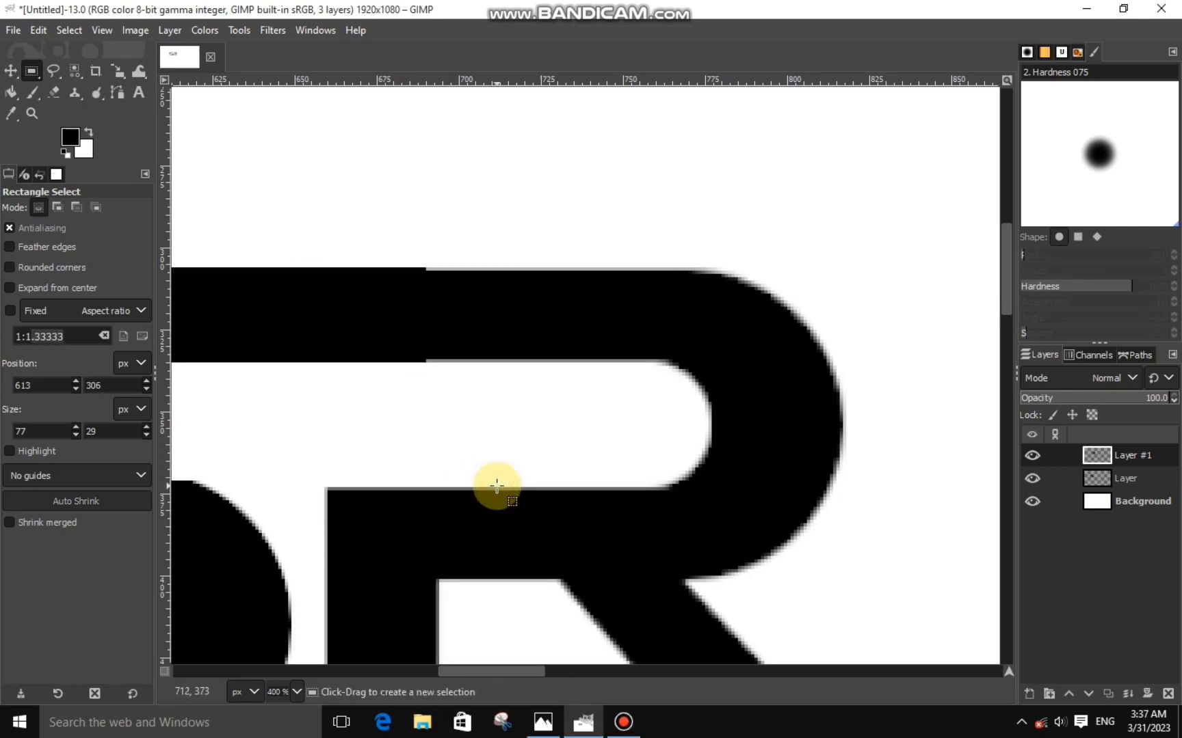
scroll(491, 482, "down", 2)
scroll(491, 479, "down", 2)
scroll(499, 488, "down", 2)
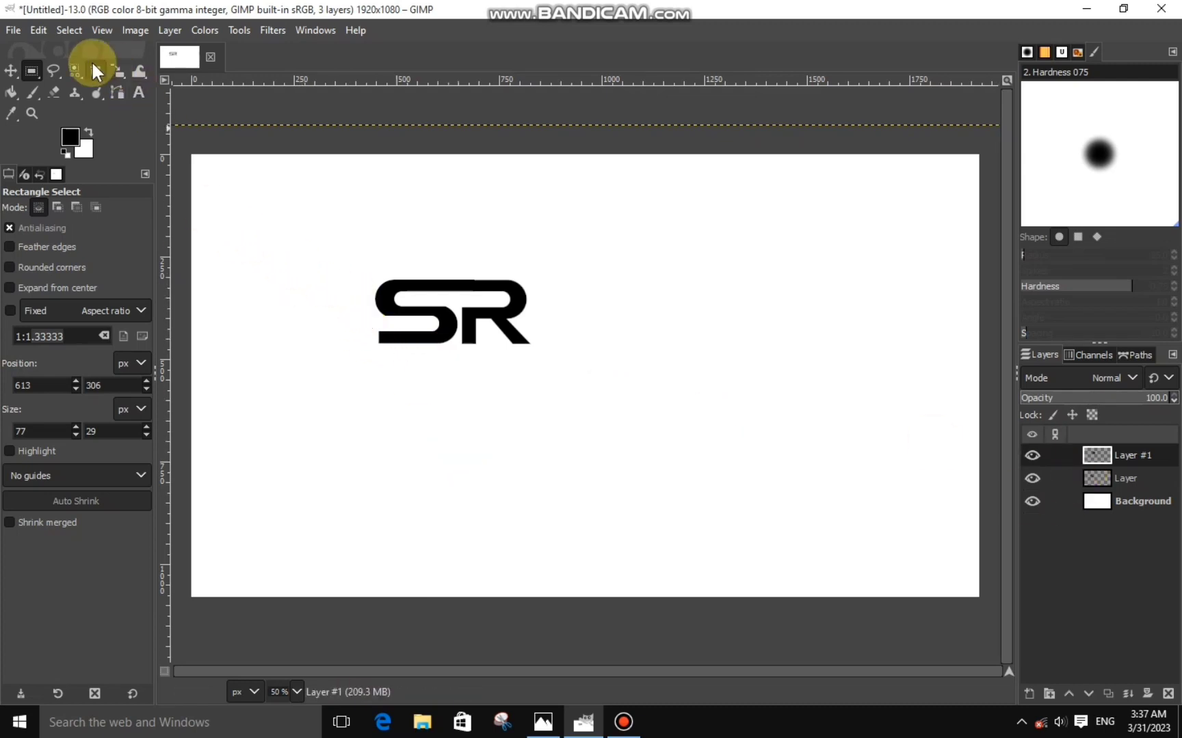
Fill a 572×548 circle around the SR letters with black on a new layer.
left_click(164, 86)
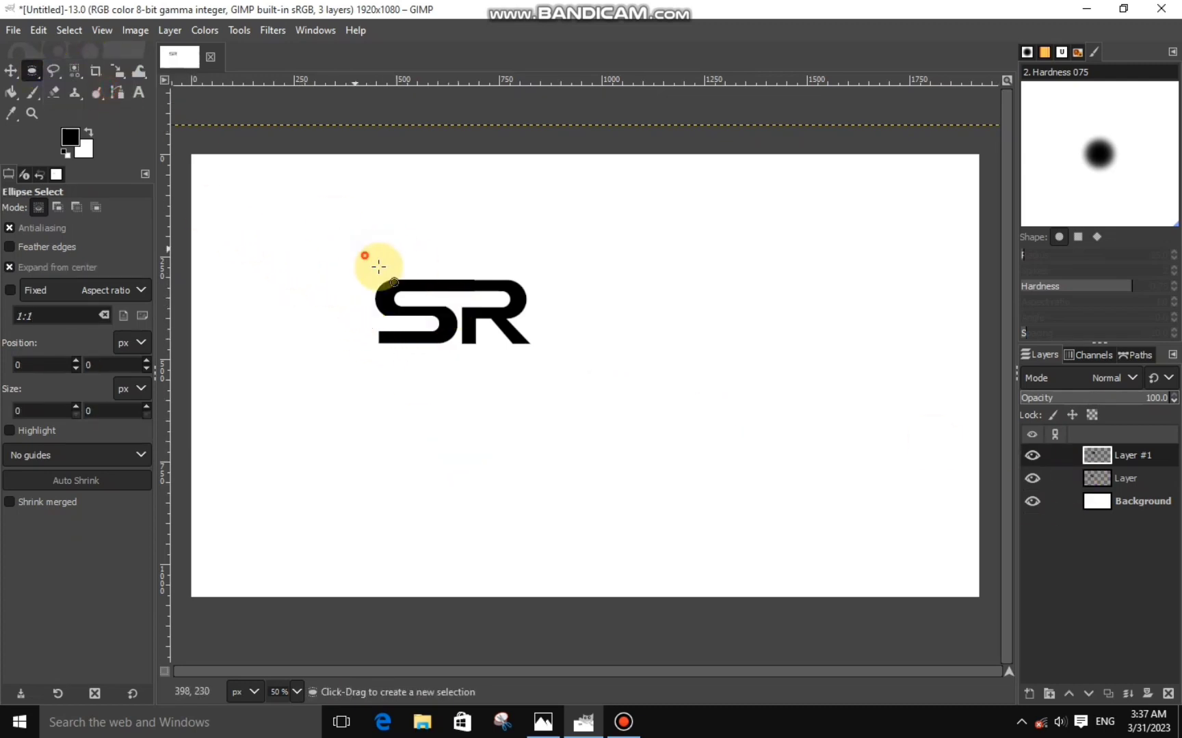
mouse_move(357, 251)
left_mouse_down()
mouse_move(477, 383)
mouse_move(479, 361)
left_mouse_up()
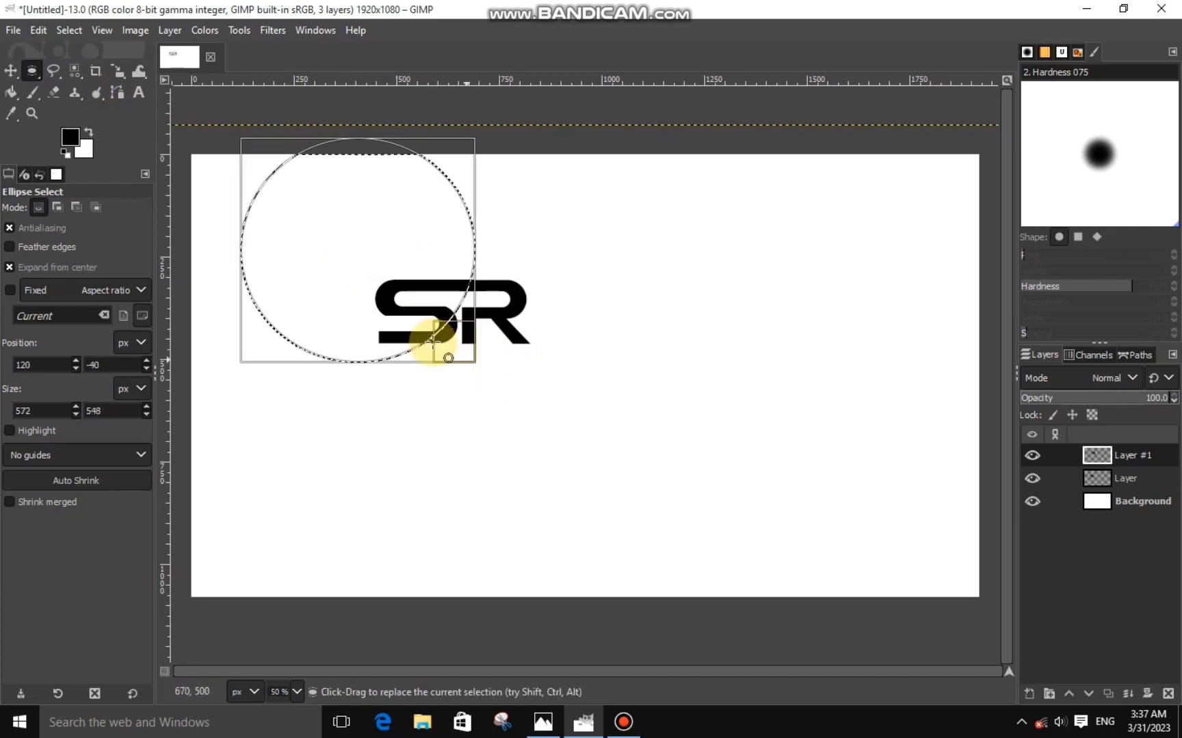
left_click_drag(380, 268, 461, 346)
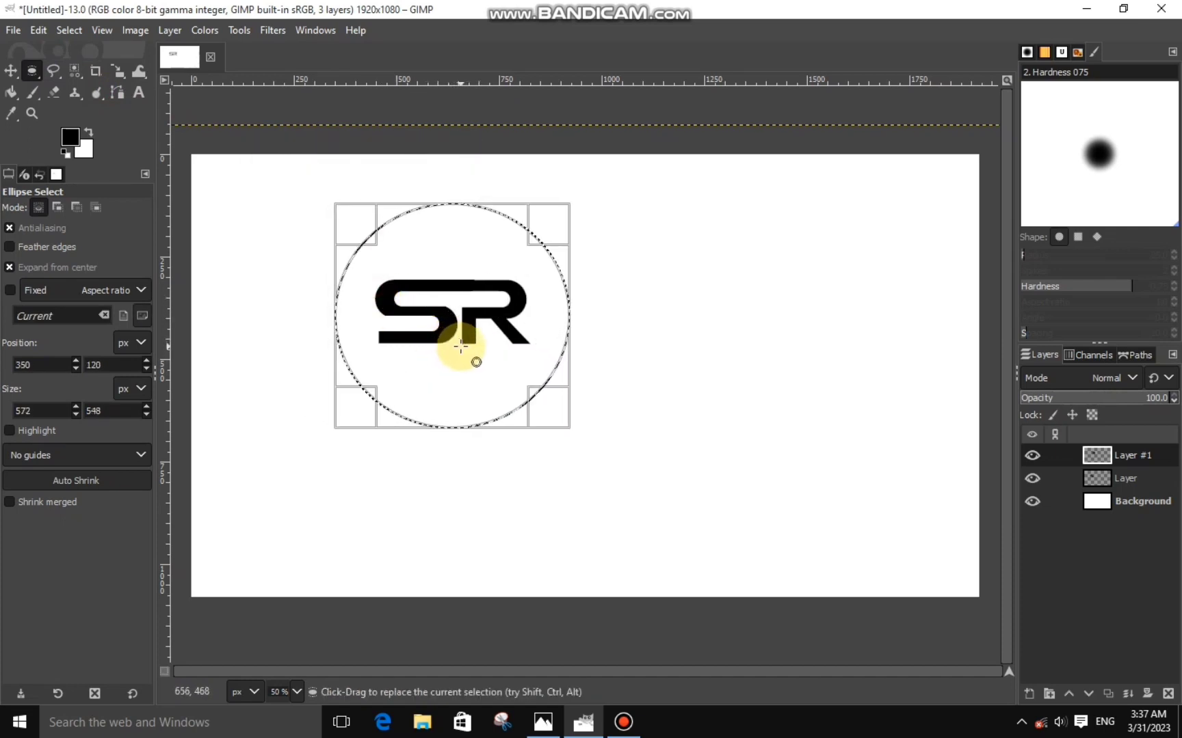
left_click(1031, 691)
right_click(448, 327)
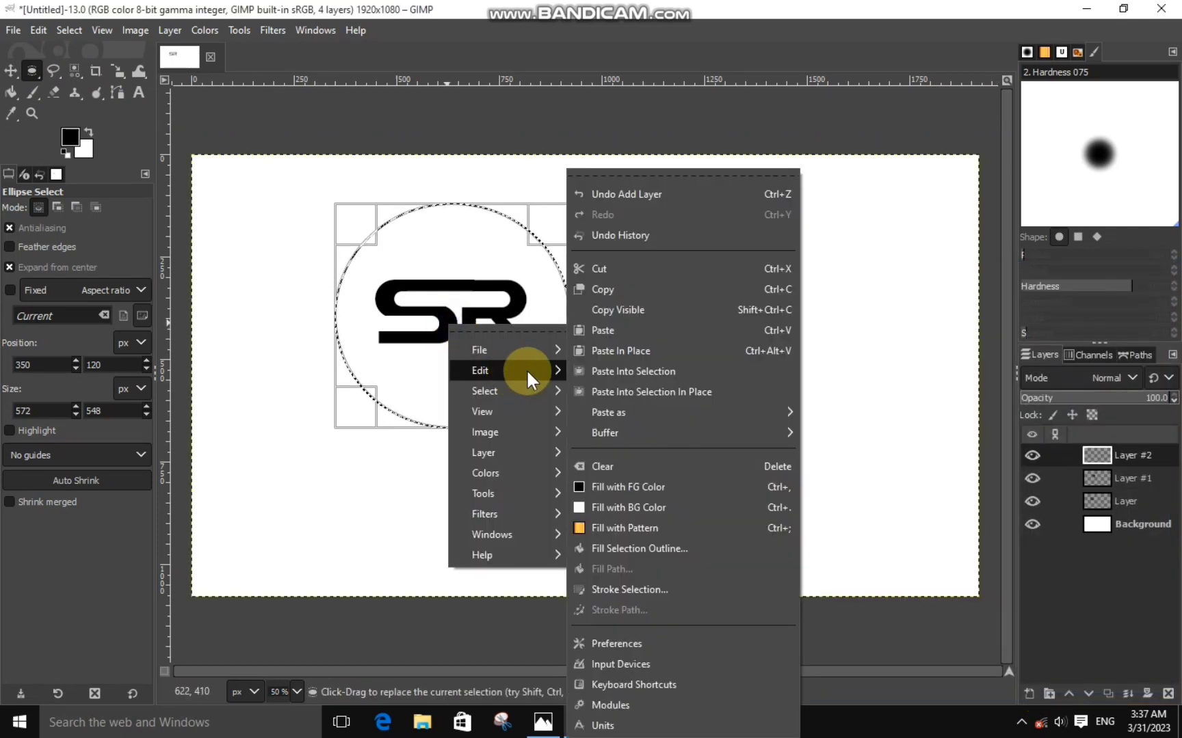
left_click(677, 486)
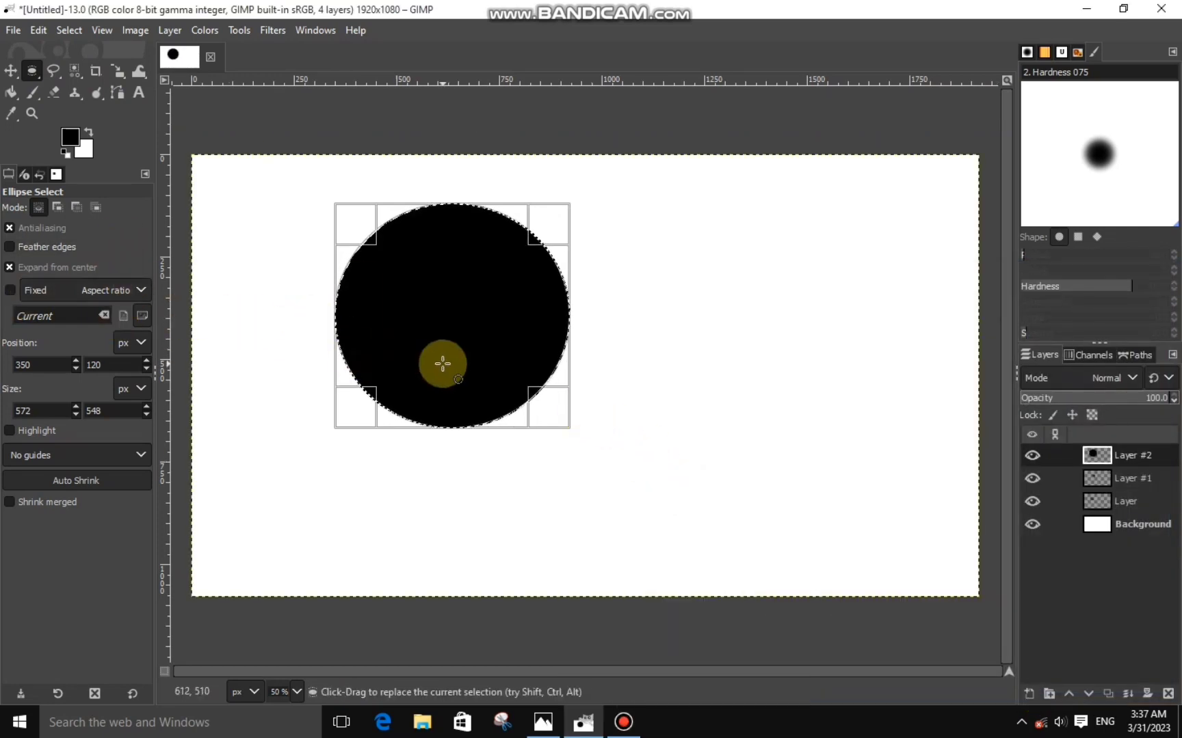
left_click(10, 267)
left_click_drag(356, 311, 380, 317)
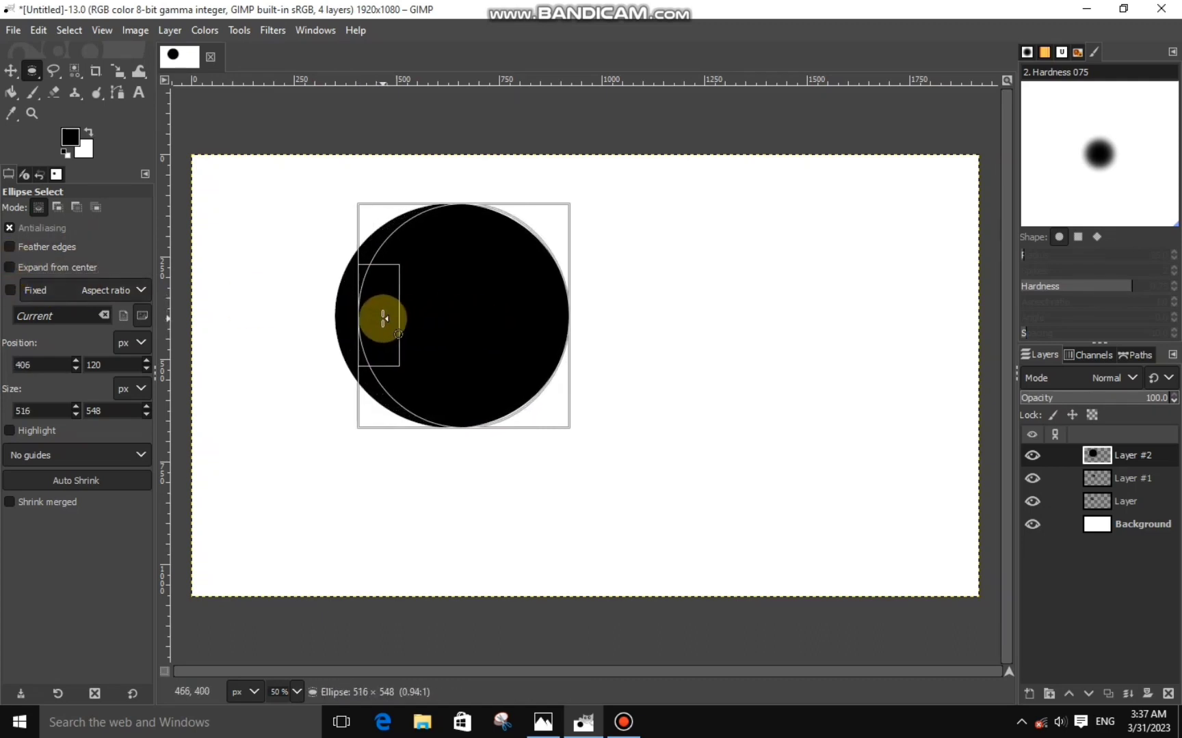
Cut an off-centre 522×528 ellipse from the black circle, leaving a left crescent.
left_click_drag(465, 234, 471, 240)
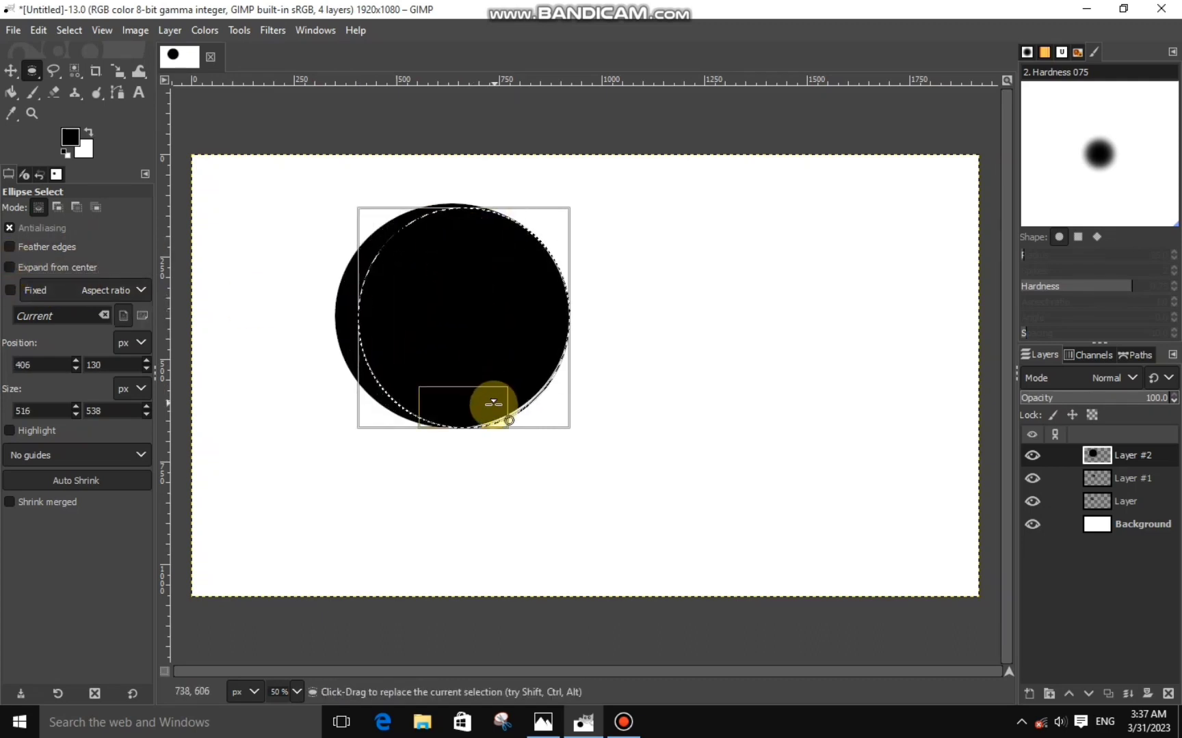
left_click_drag(493, 403, 493, 398)
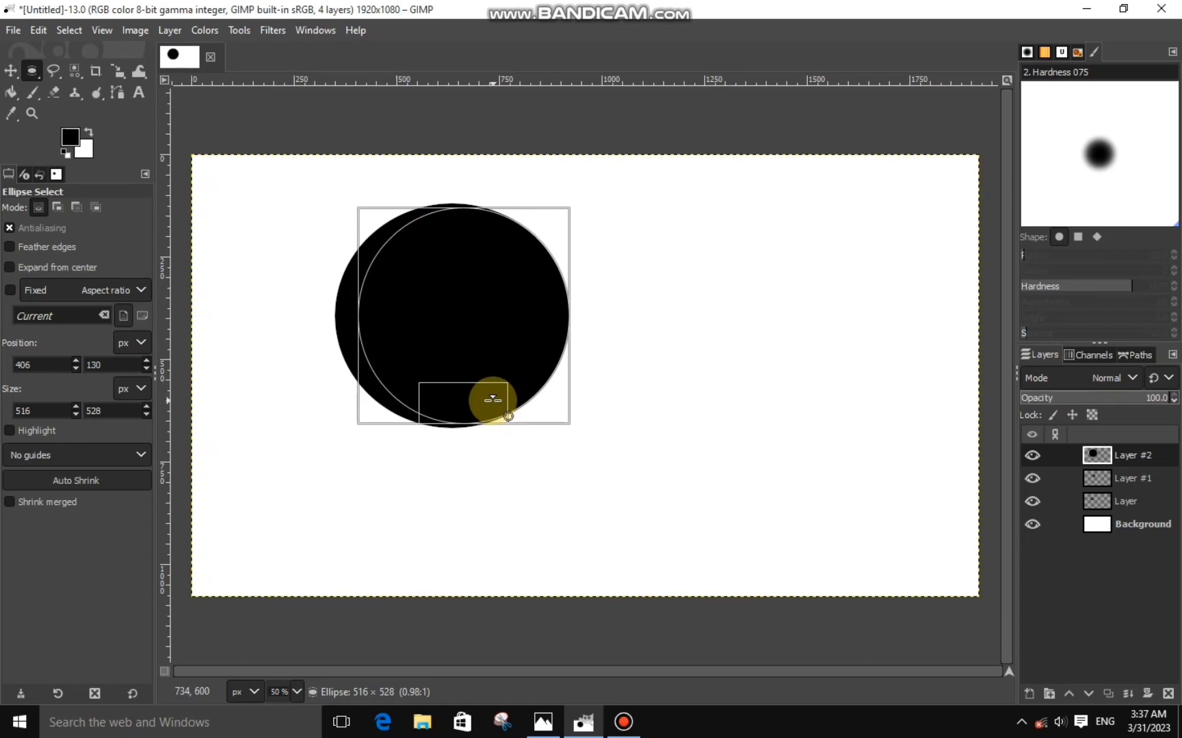
left_click_drag(543, 332, 545, 332)
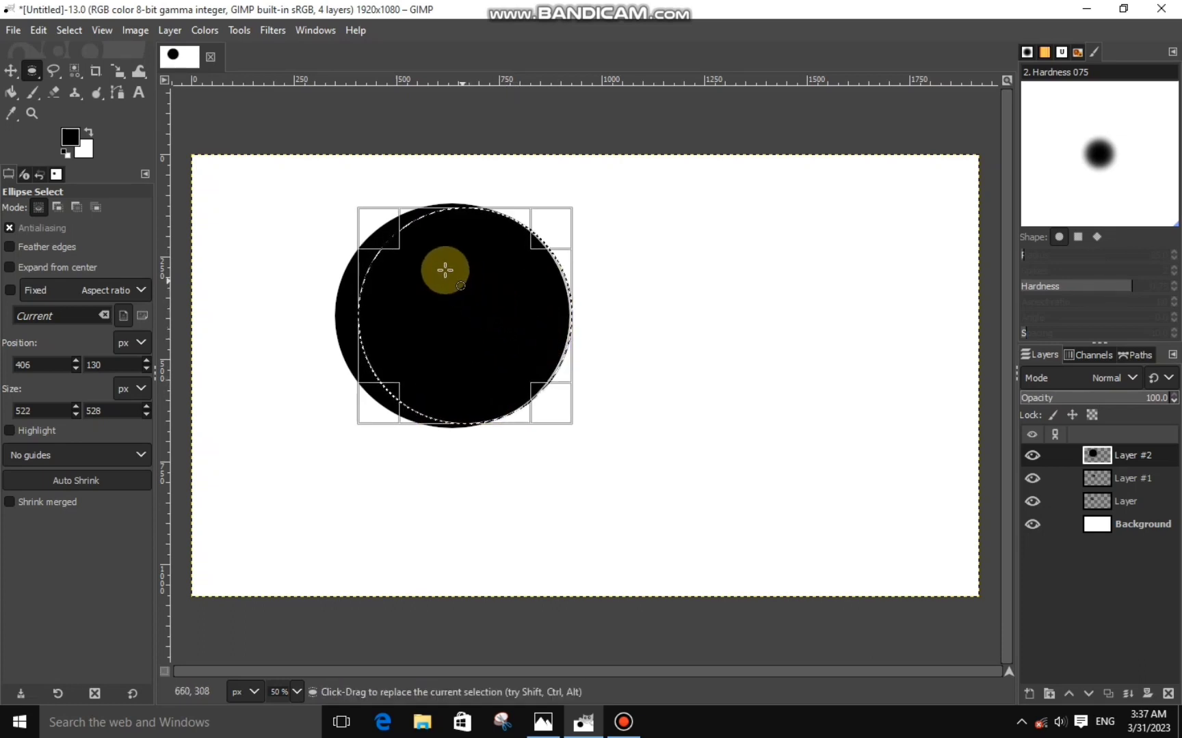
right_click(461, 298)
left_click(609, 260)
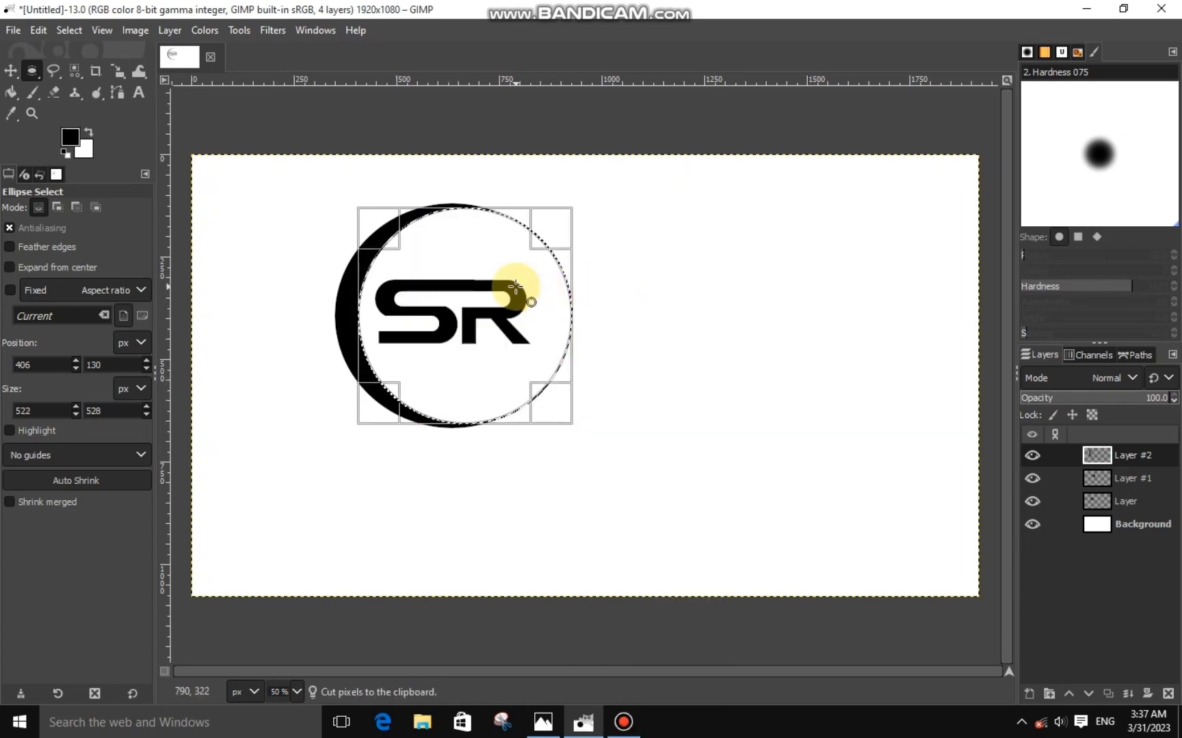
left_click(534, 289)
Copy the black crescent and paste it as a new layer.
left_click(74, 71)
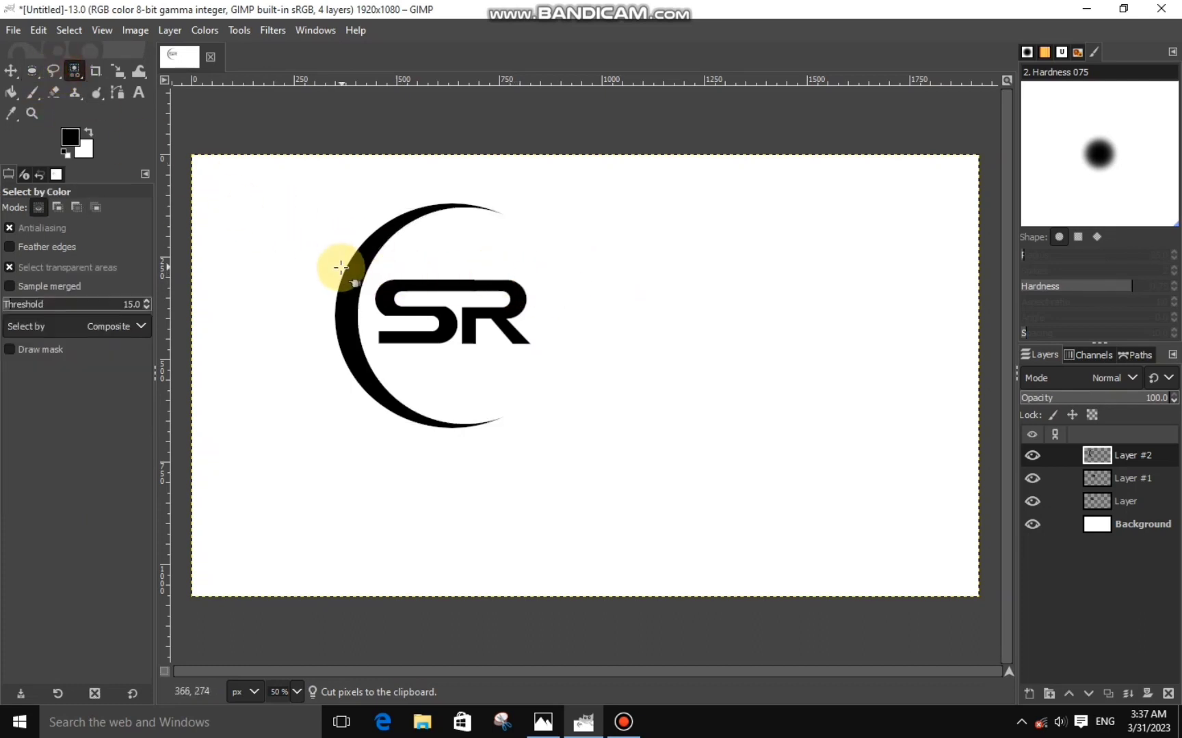
right_click(352, 274)
left_click(520, 270)
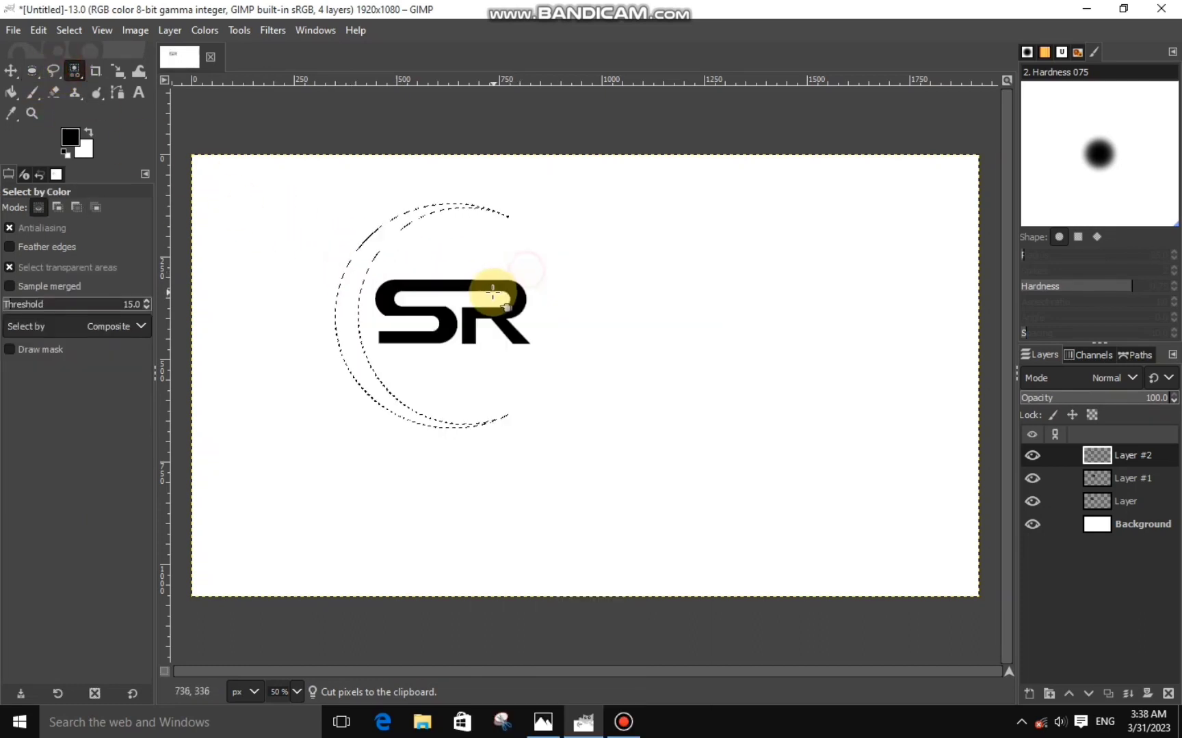
key("ctrl+z")
right_click(436, 299)
mouse_move(496, 340)
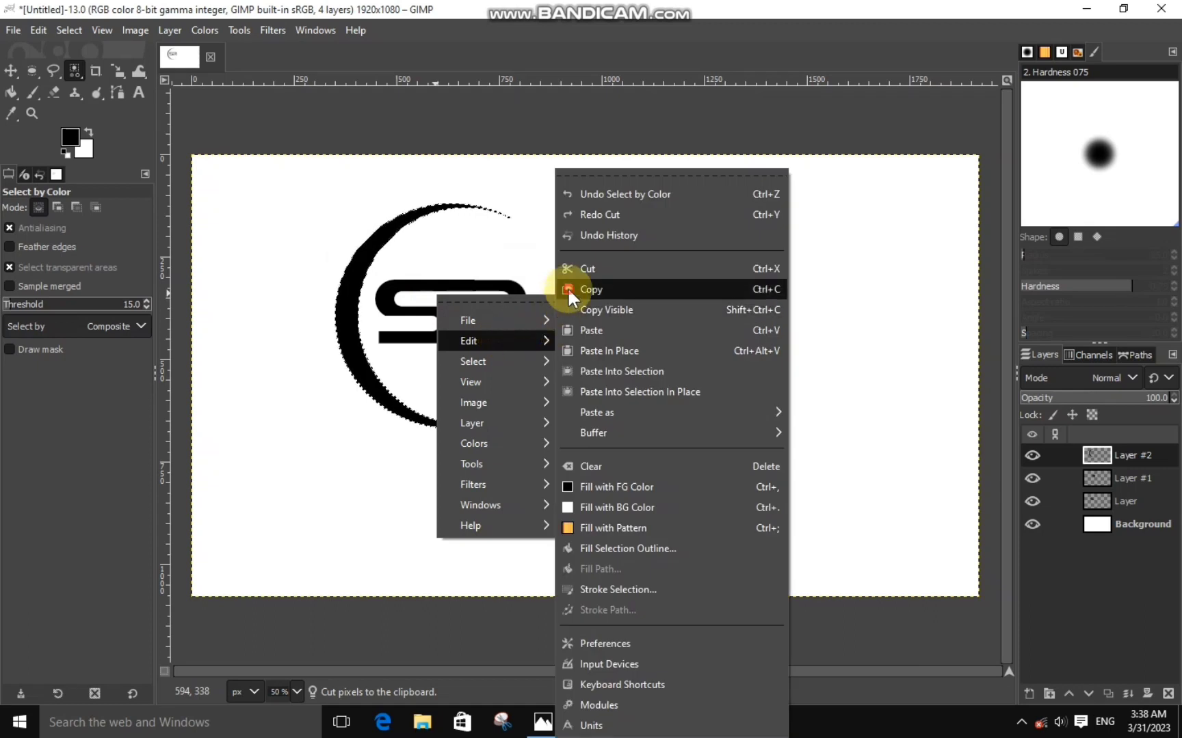
left_click(567, 286)
right_click(512, 310)
left_click(658, 335)
left_click(1029, 694)
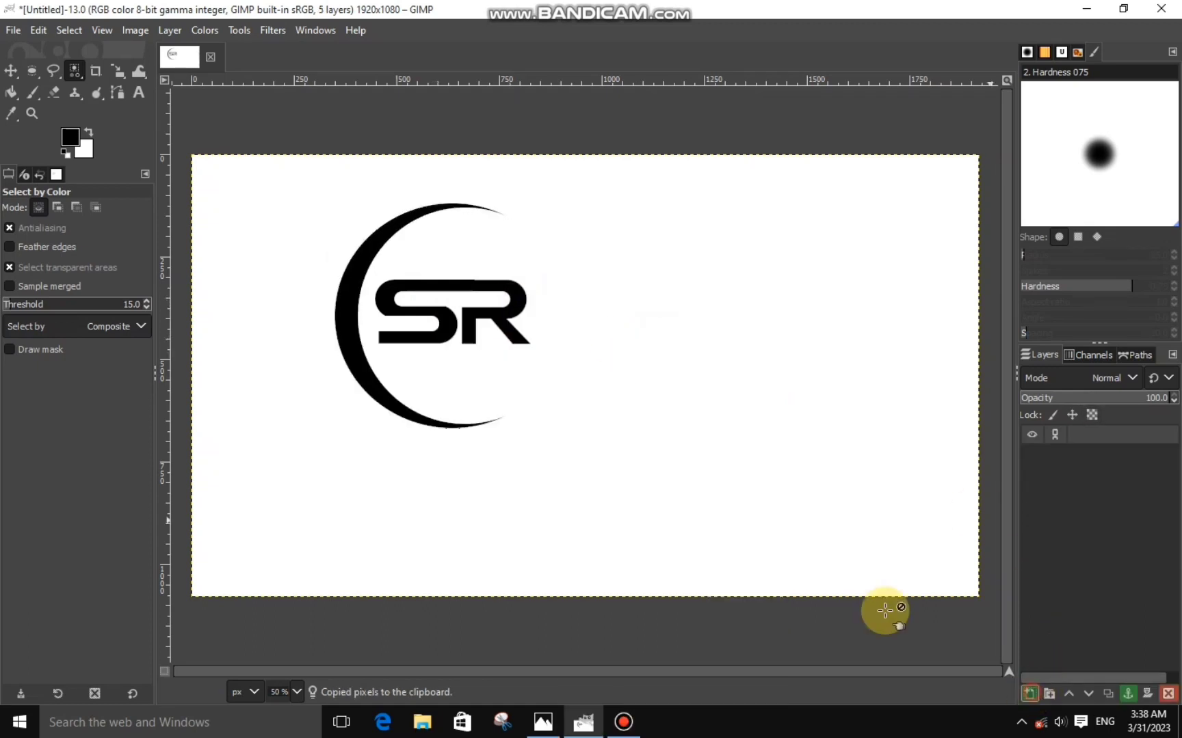
Flip the pasted crescent horizontally and place it right of SR at 395×511.
left_click(115, 74)
left_click(158, 132)
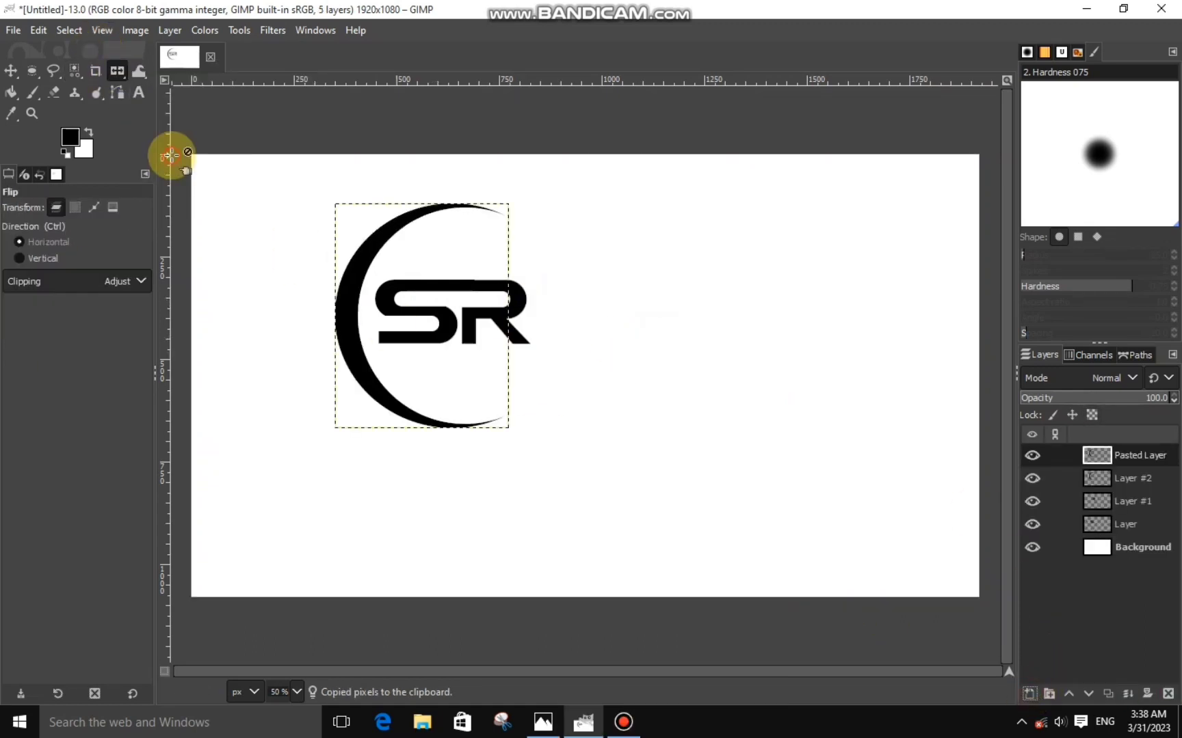
left_click(401, 299)
left_click(117, 71)
left_click(158, 113)
left_click(423, 299)
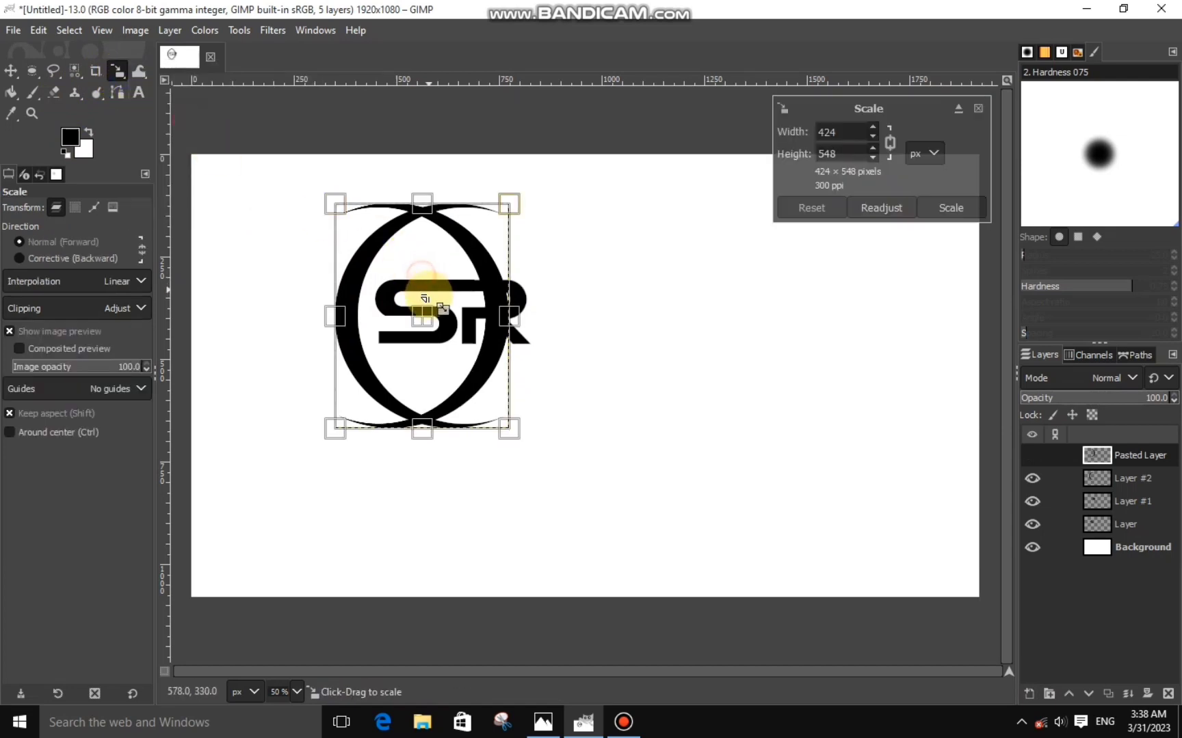
left_click_drag(364, 232, 377, 251)
mouse_move(422, 327)
left_mouse_down()
mouse_move(503, 320)
mouse_move(498, 333)
left_mouse_up()
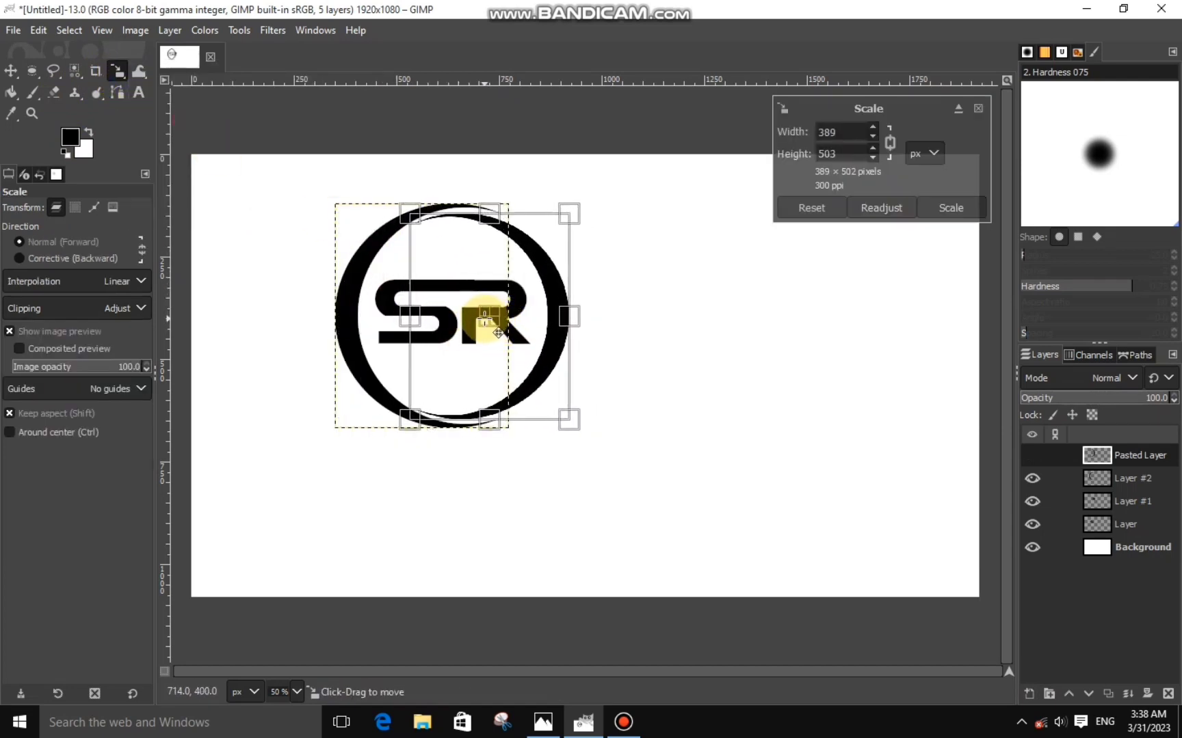
left_click_drag(567, 418, 571, 422)
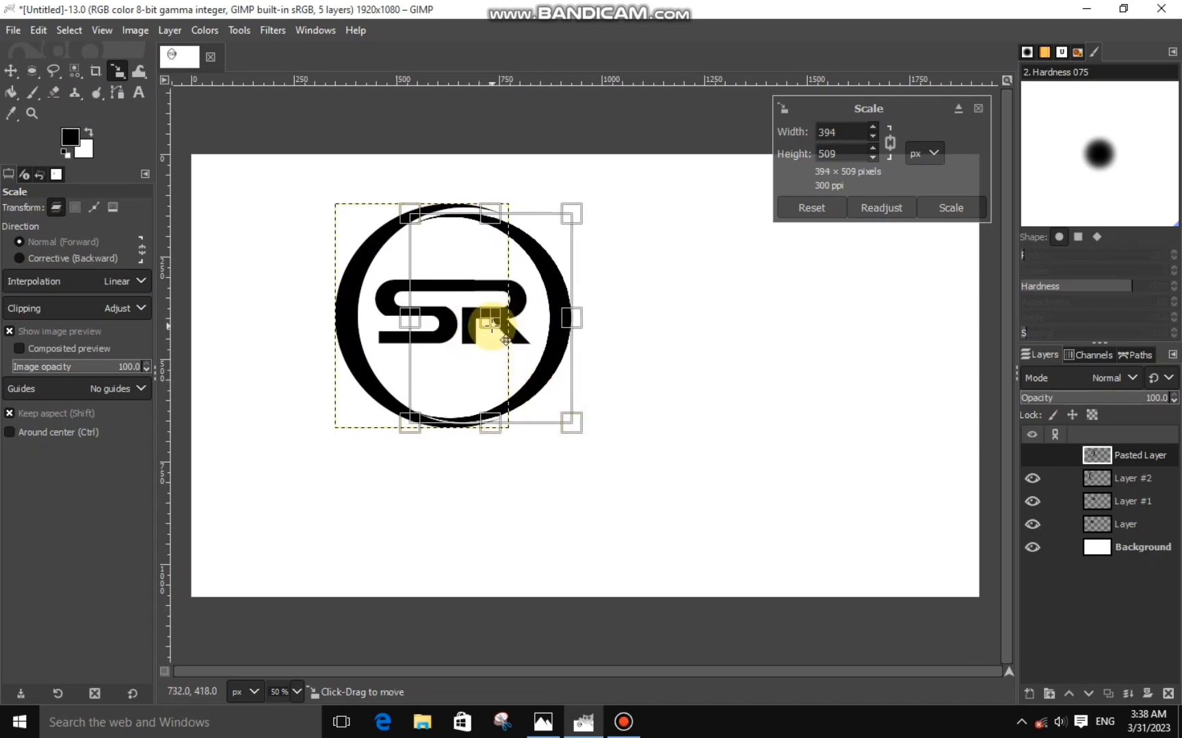
left_click_drag(505, 340, 509, 339)
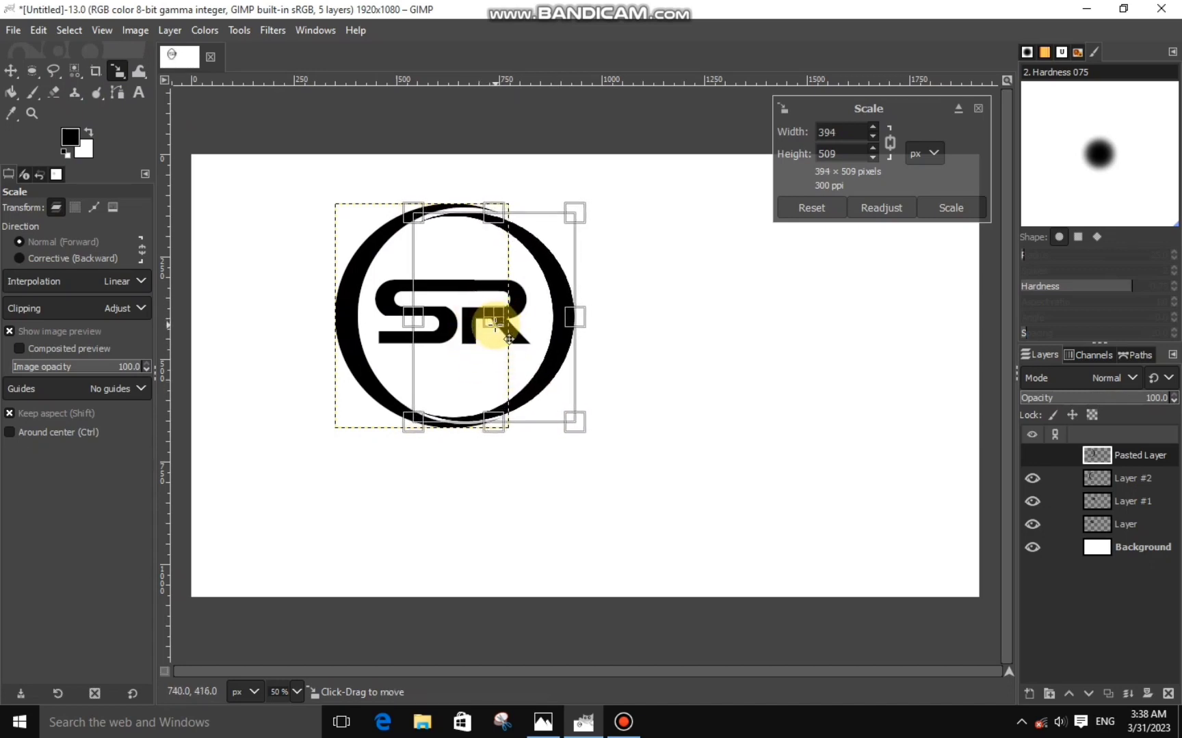
left_click(943, 210)
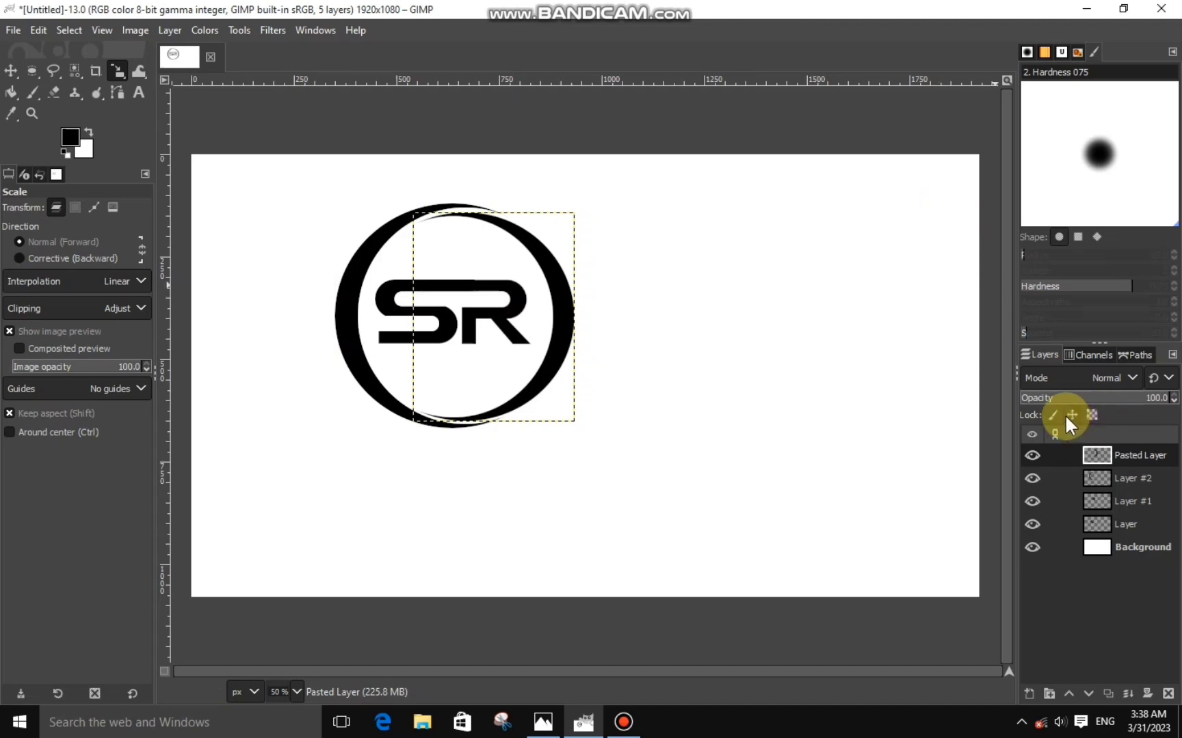
Nudge the mirrored crescent down so the ring lines up.
left_click(1109, 545)
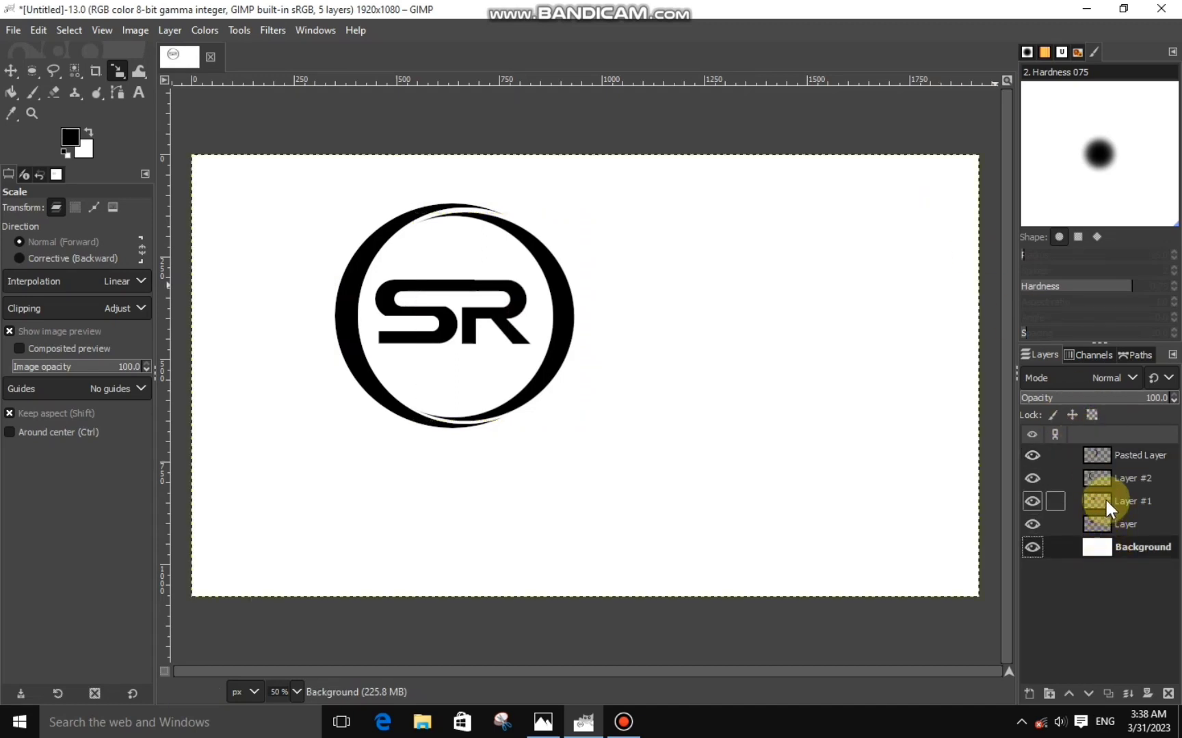
left_click(1116, 457)
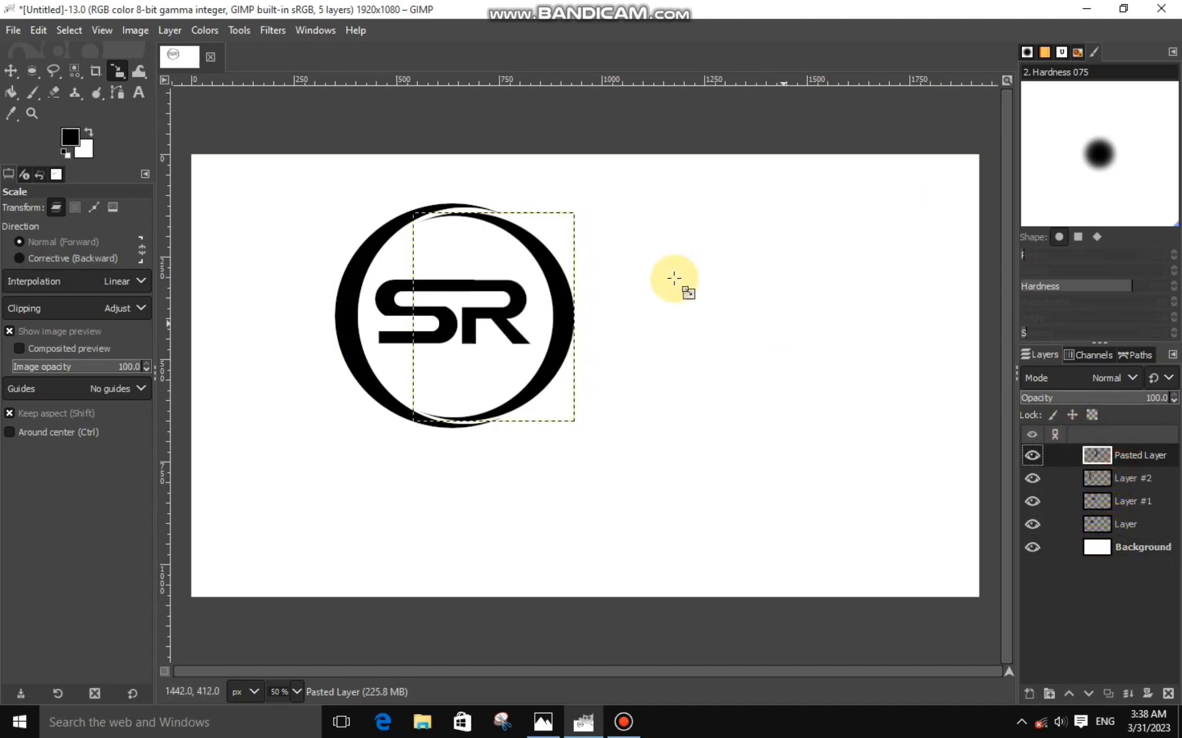
left_click(505, 320)
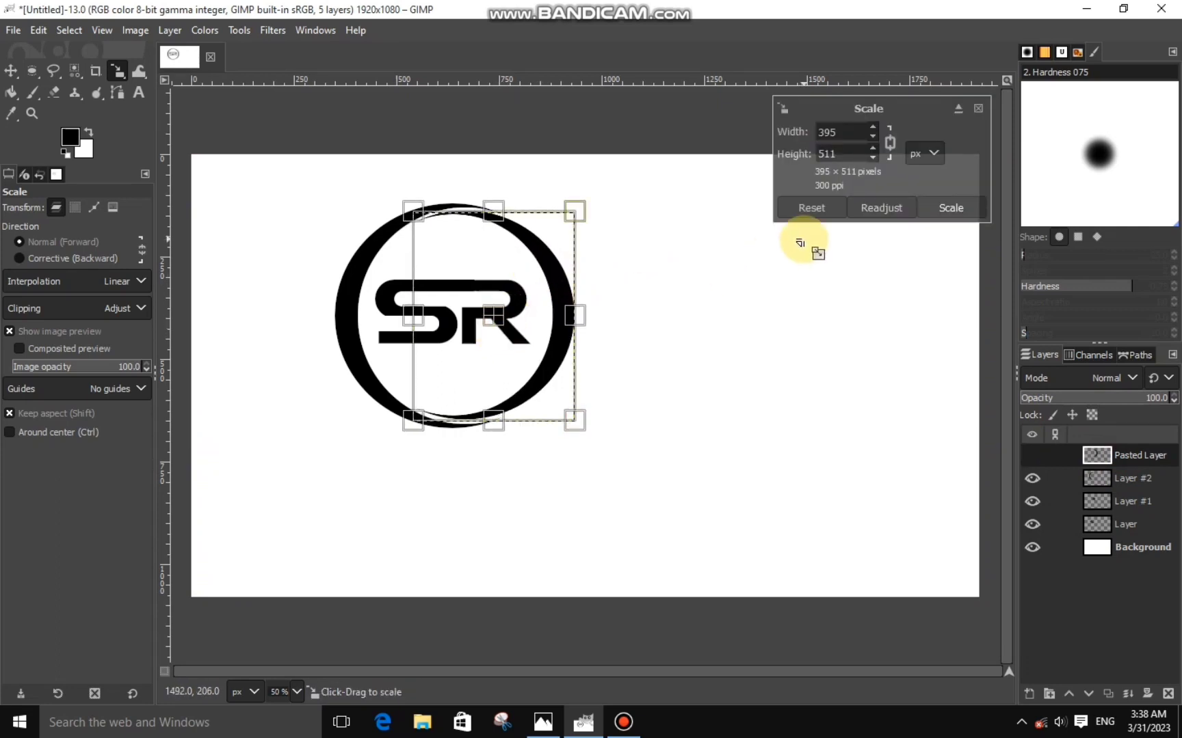
left_click_drag(514, 321, 515, 330)
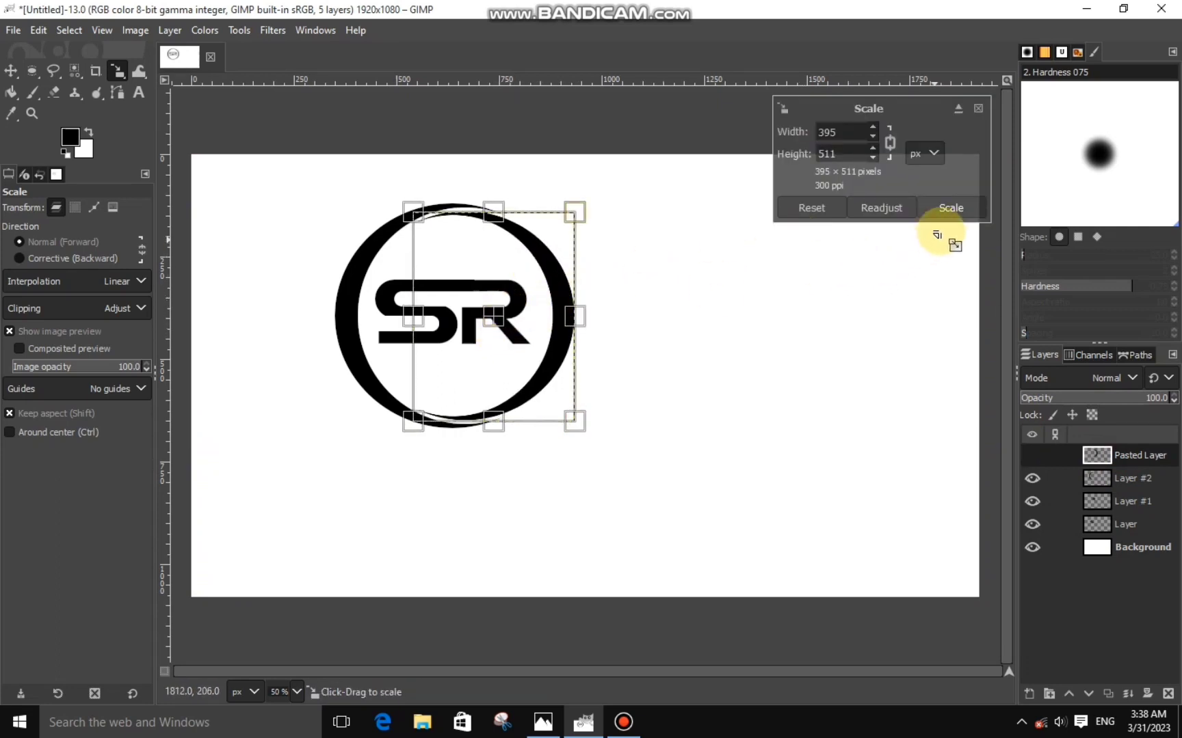
left_click(951, 208)
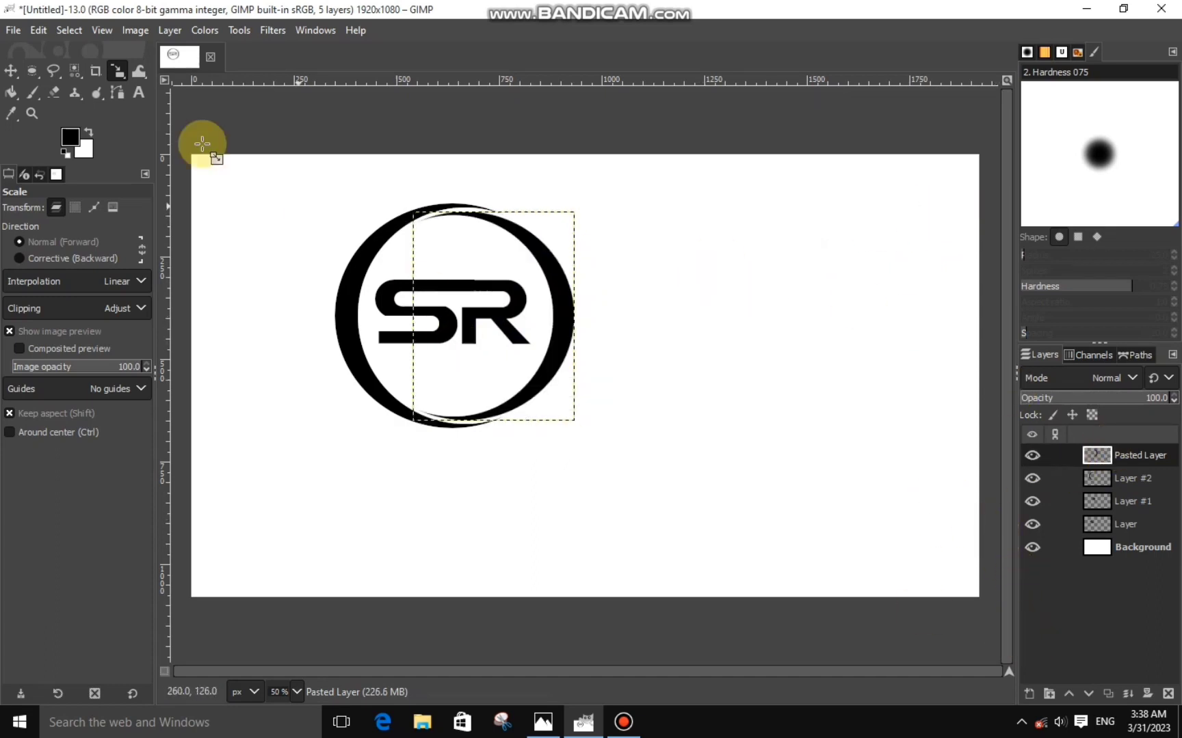
Add the caption 'S R LOGO DESIGN' beneath the ring at 80 px.
left_click(138, 92)
left_click(265, 448)
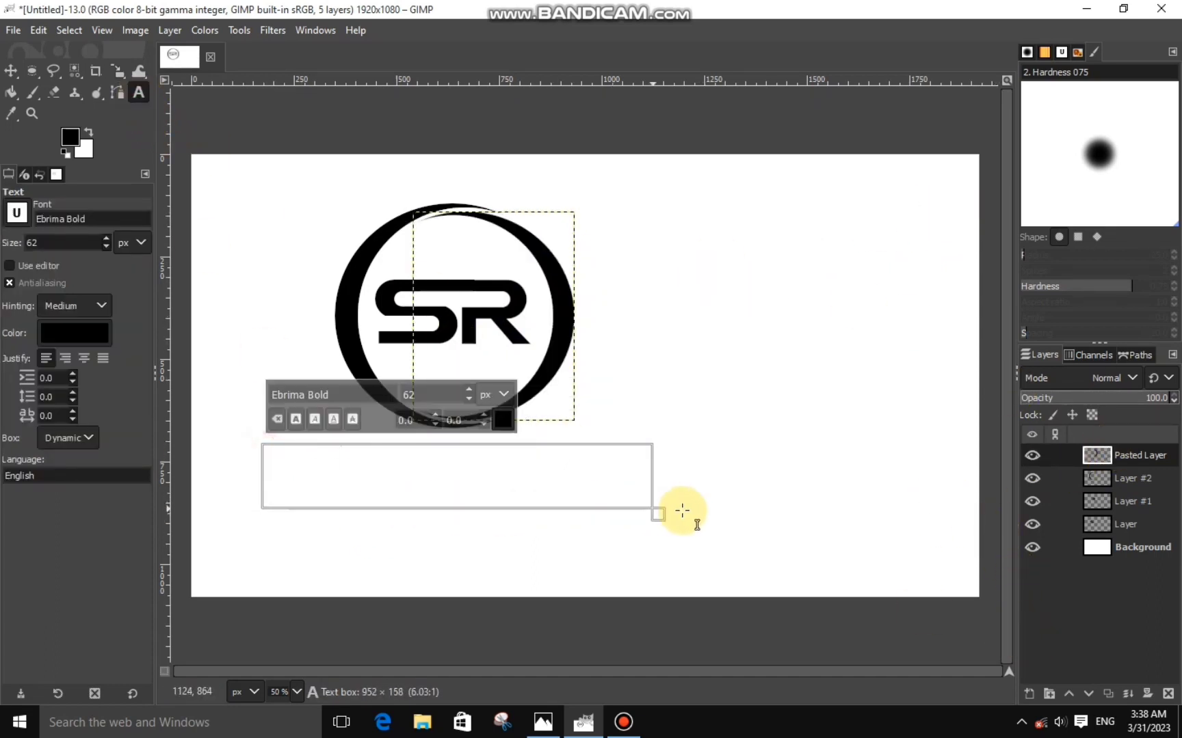
left_click_drag(344, 494, 704, 514)
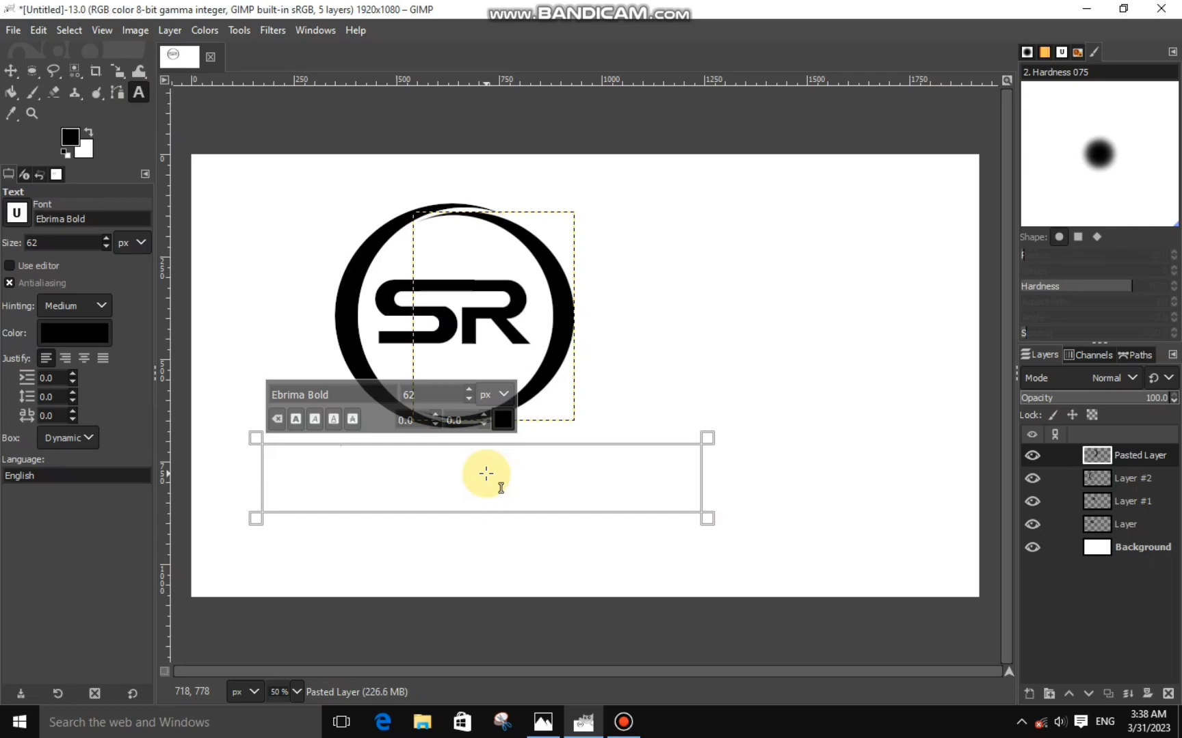
type("SR")
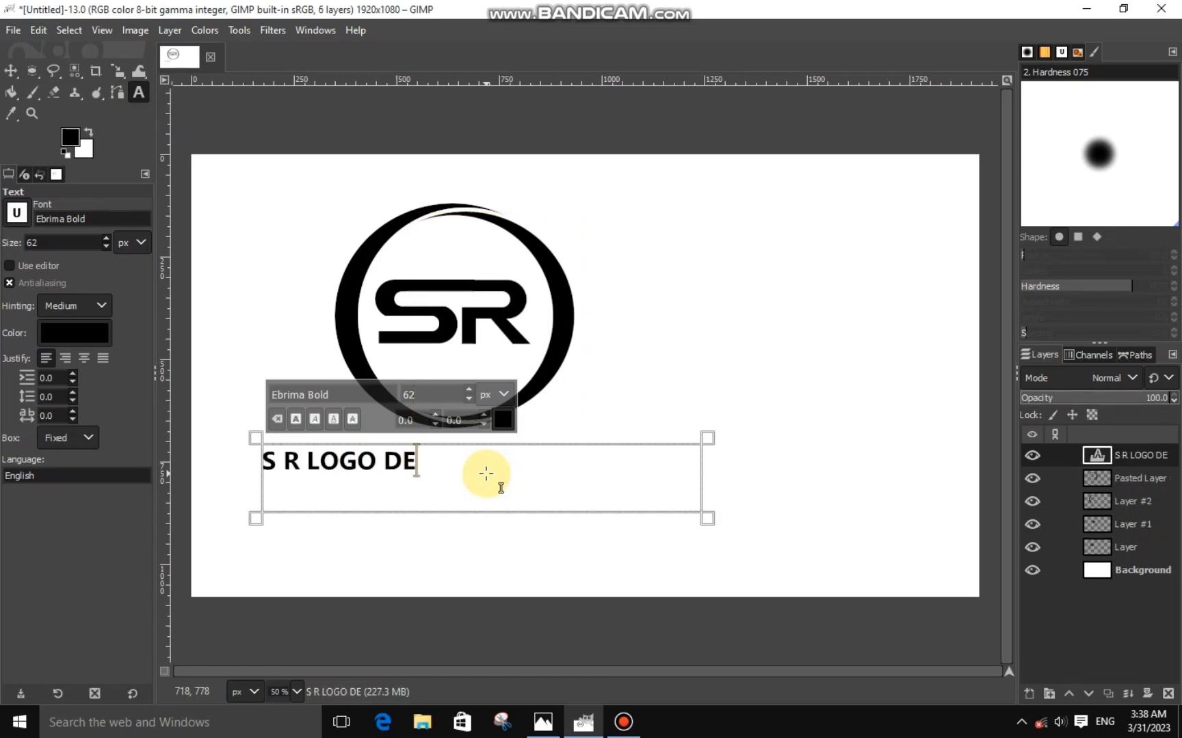
left_click_drag(486, 474, 225, 489)
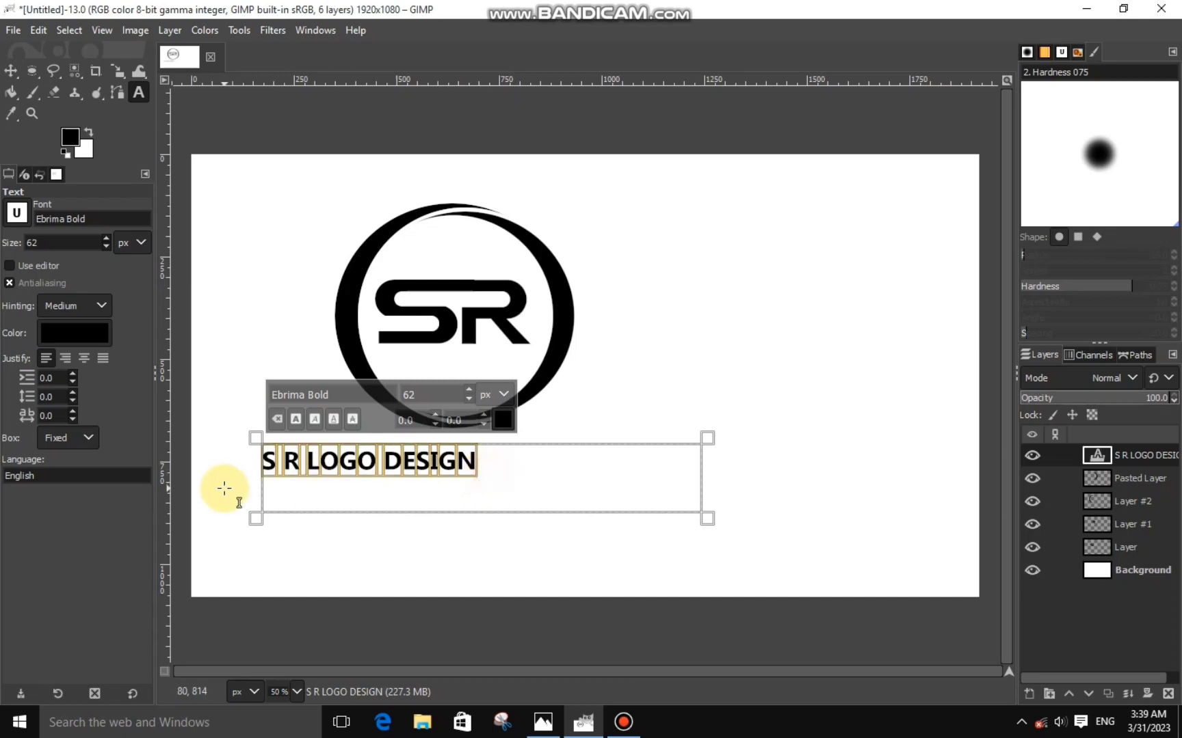
left_click(468, 389)
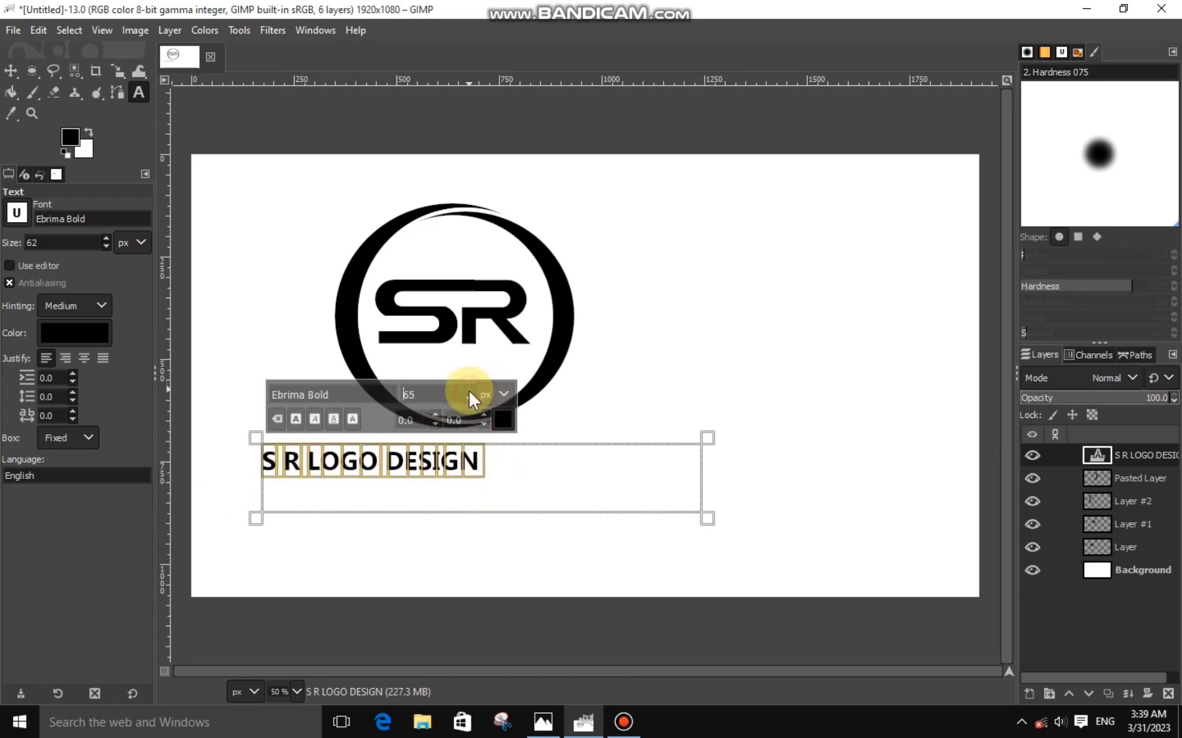
Stretch the caption layer wider to 1072×168.
left_click(118, 71)
left_click(480, 487)
mouse_move(480, 487)
left_mouse_down()
mouse_move(533, 490)
mouse_move(542, 503)
left_mouse_up()
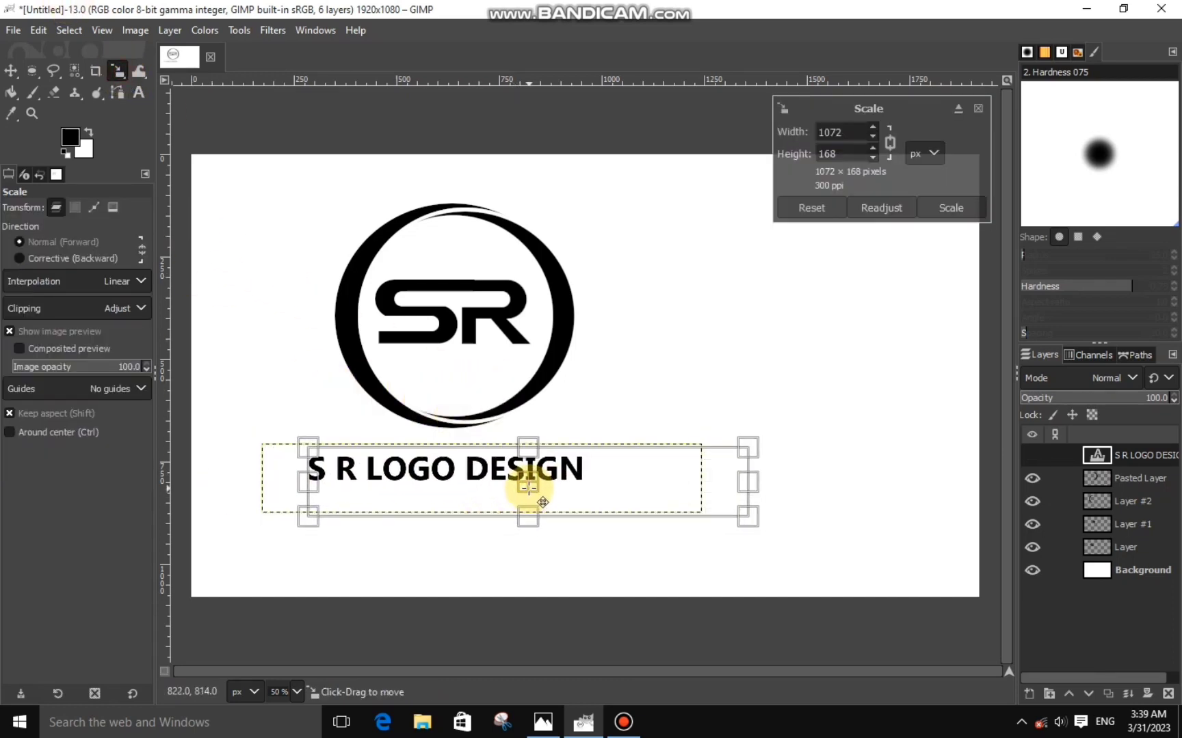
left_click(949, 209)
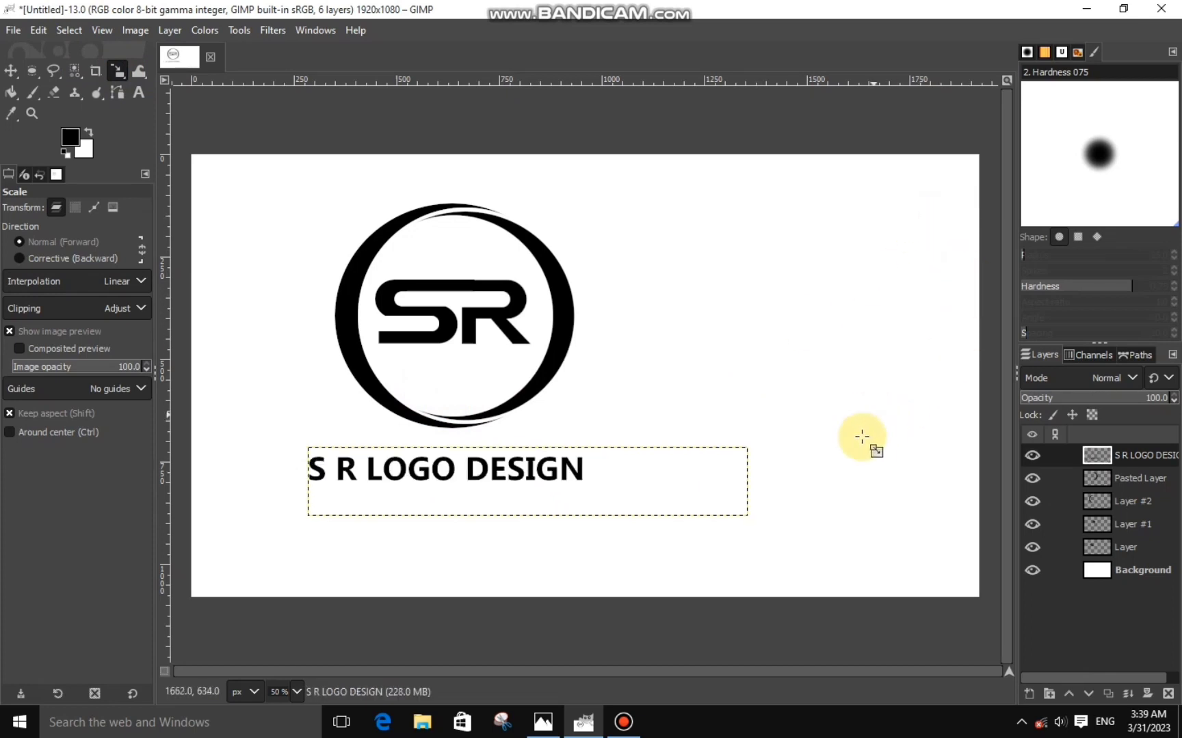
Merge Pasted Layer down into Layer #2.
left_click(1031, 455)
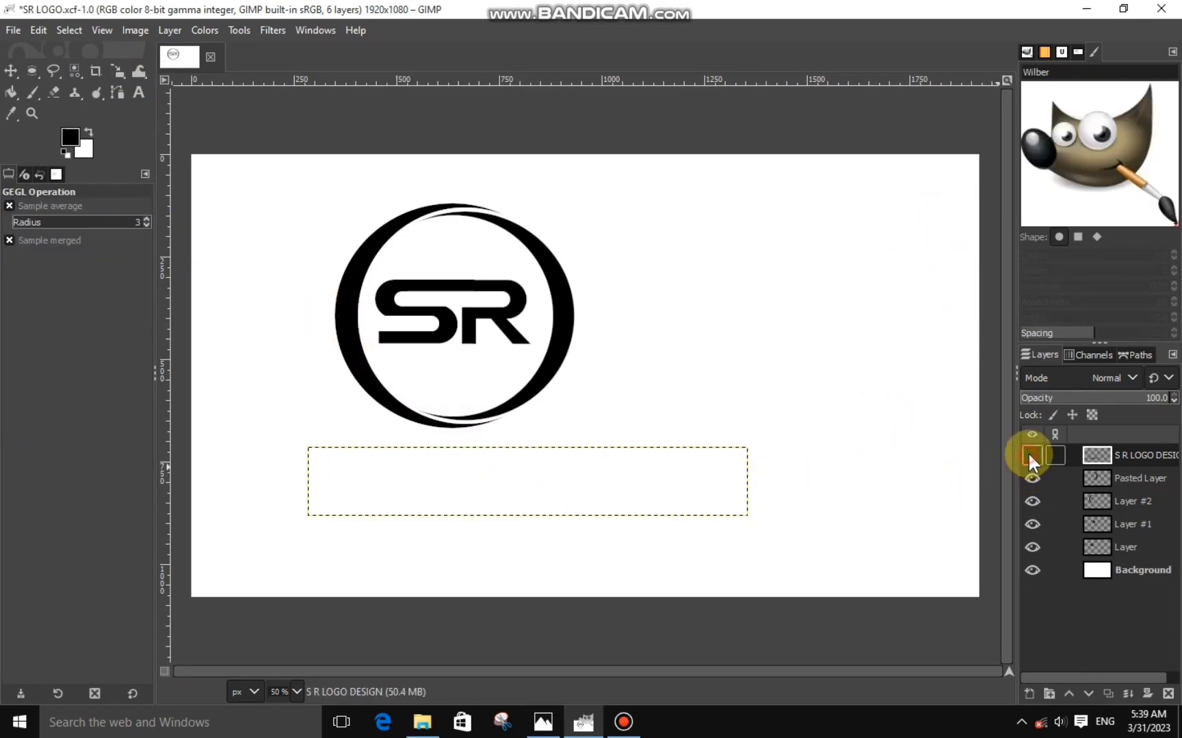
left_click(1053, 478)
left_click(1032, 478)
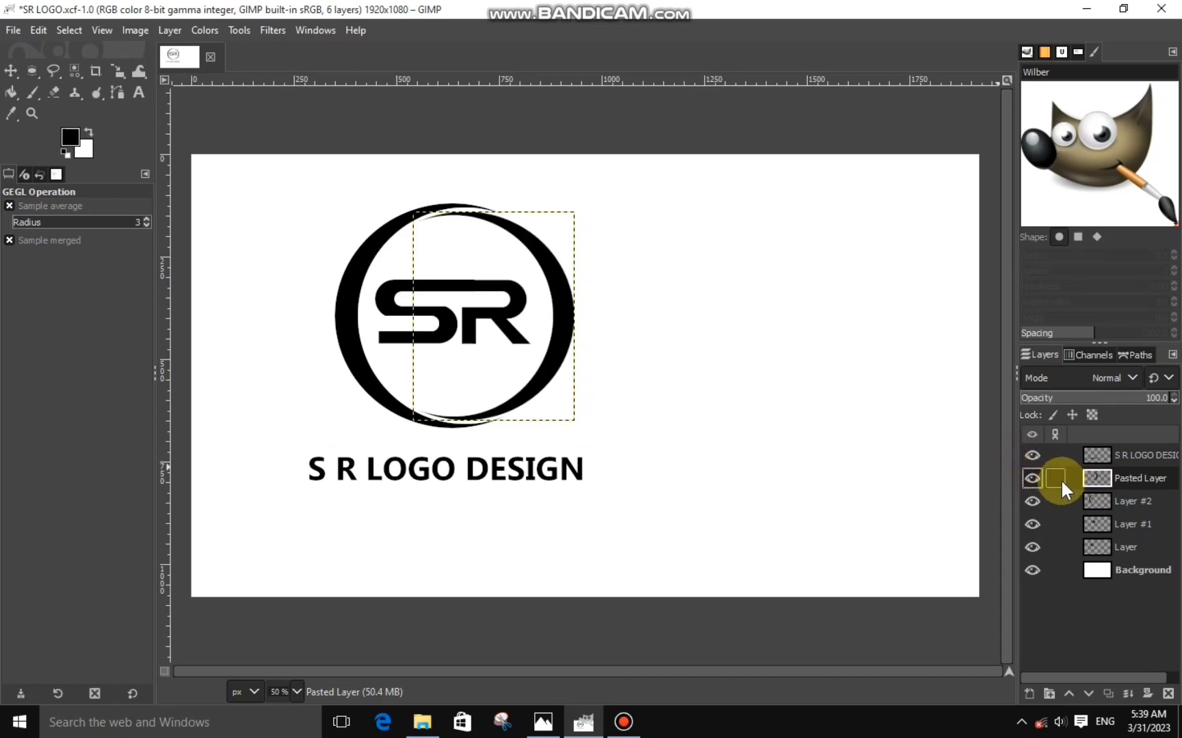
right_click(1116, 478)
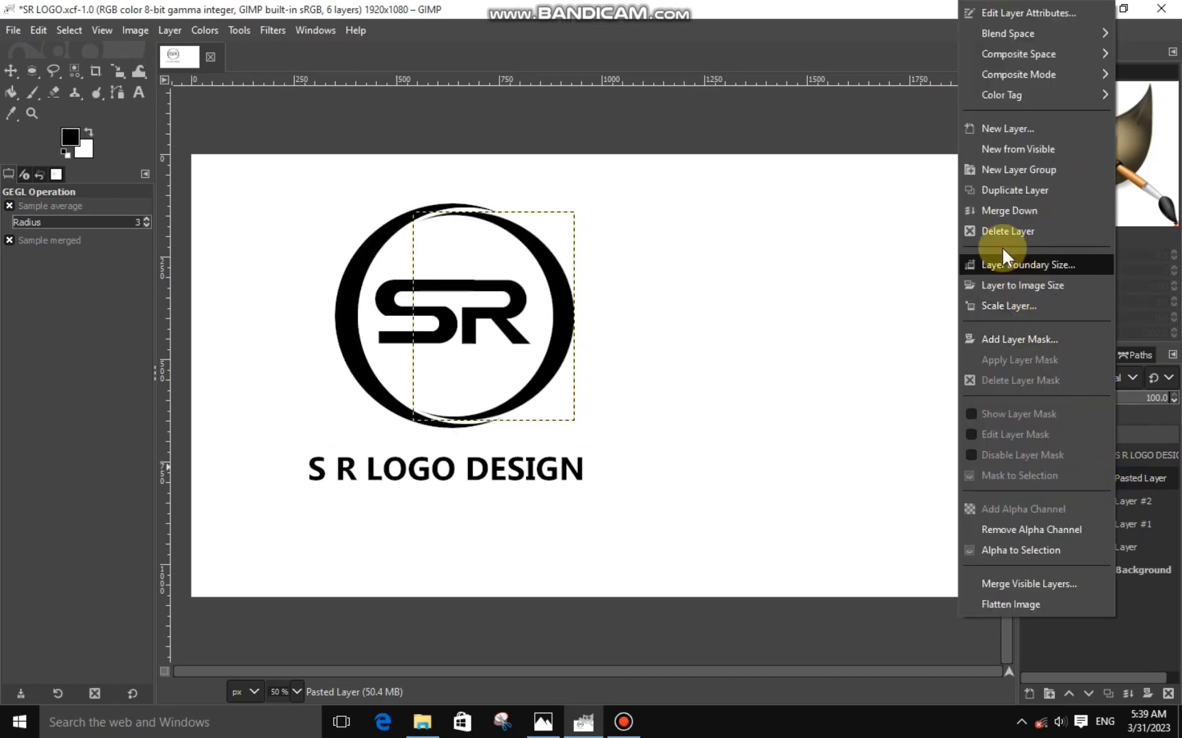
left_click(1001, 211)
Merge Layer #1 down into Layer, leaving caption, Layer #2, Layer and Background.
left_click(1031, 476)
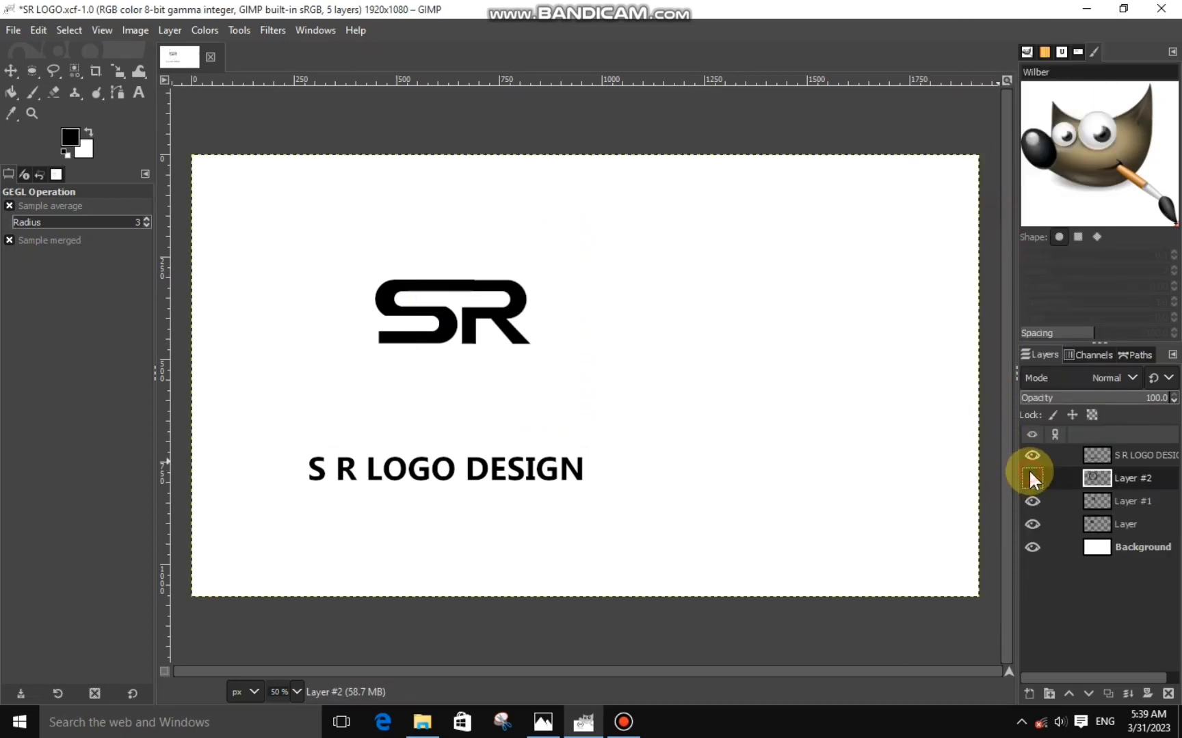
left_click(1086, 499)
right_click(1088, 501)
left_click(983, 205)
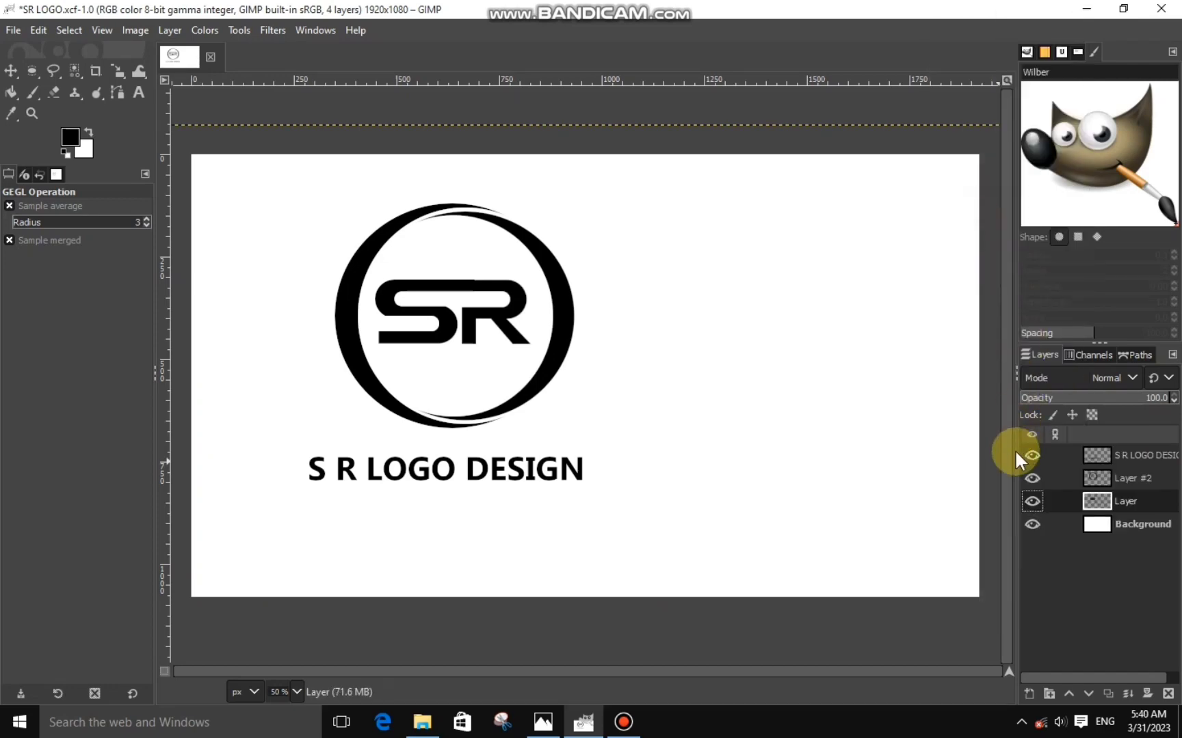
left_click(1032, 502)
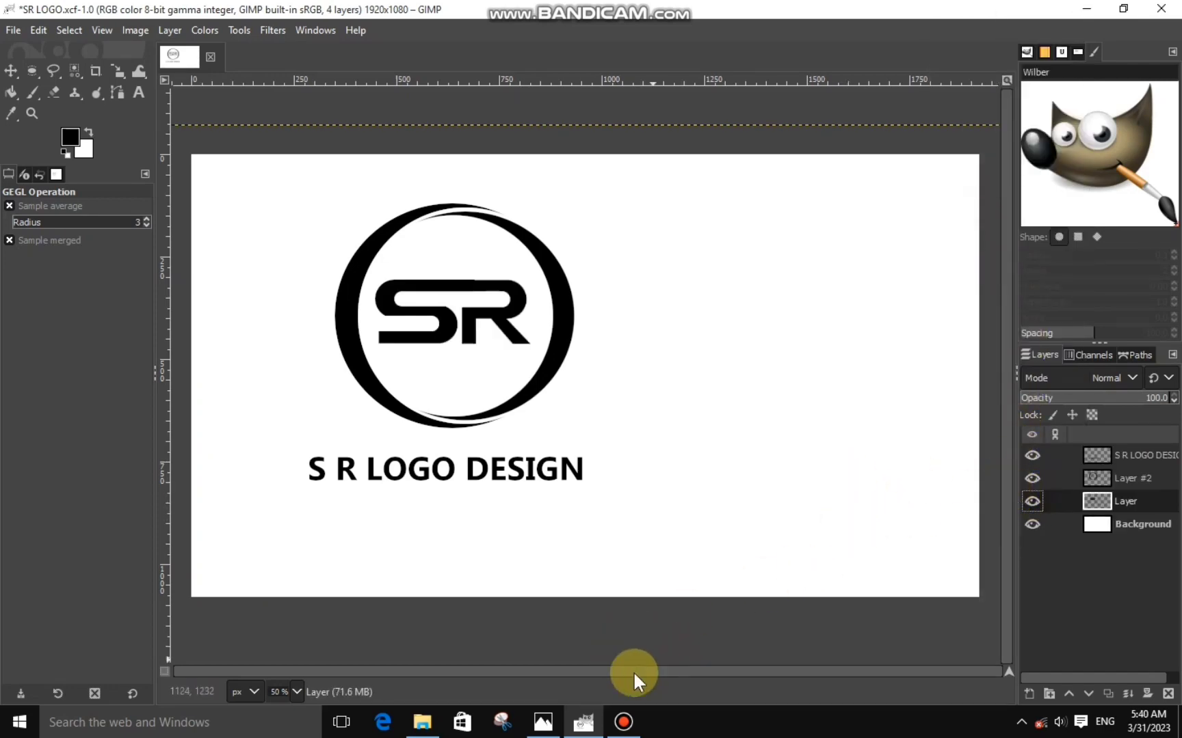
Browse in File Explorer to Local Disk (D:) > d drive ata > LOGO BACKGROUND.
left_click(422, 722)
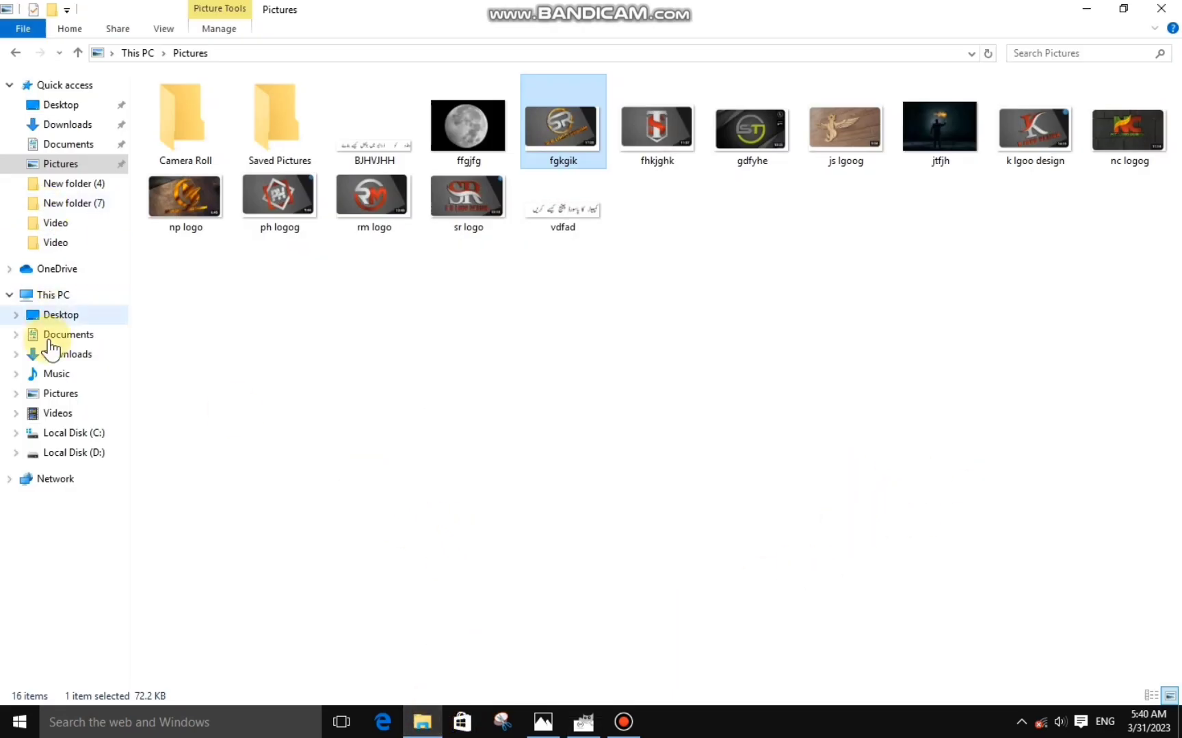
left_click(74, 454)
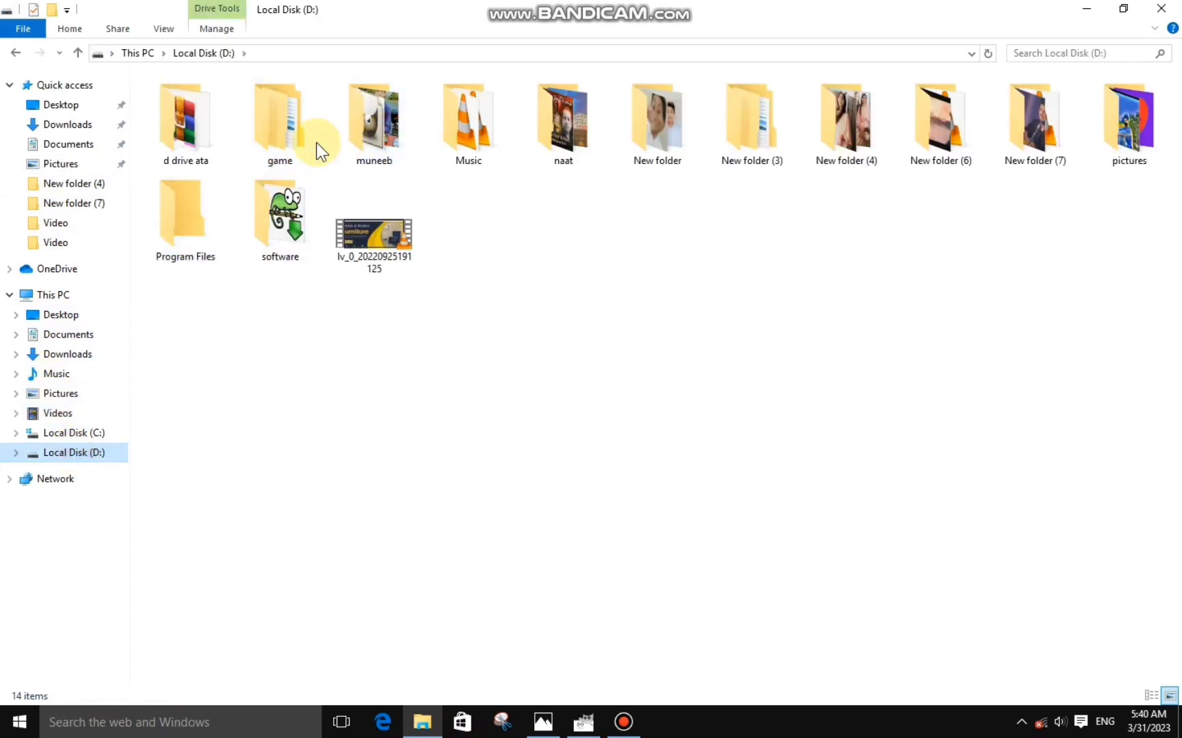
double_click(206, 130)
double_click(369, 146)
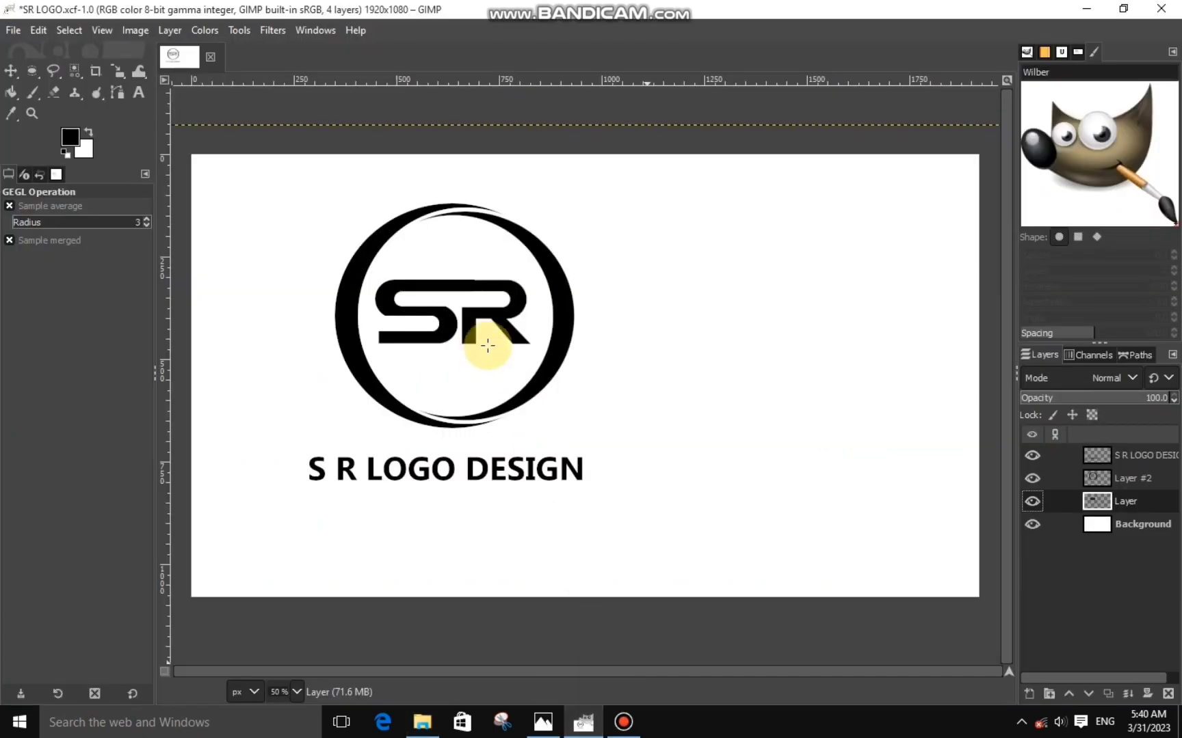
Import the silver radial texture and scale it to cover the SR letters.
left_click_drag(904, 380, 344, 314)
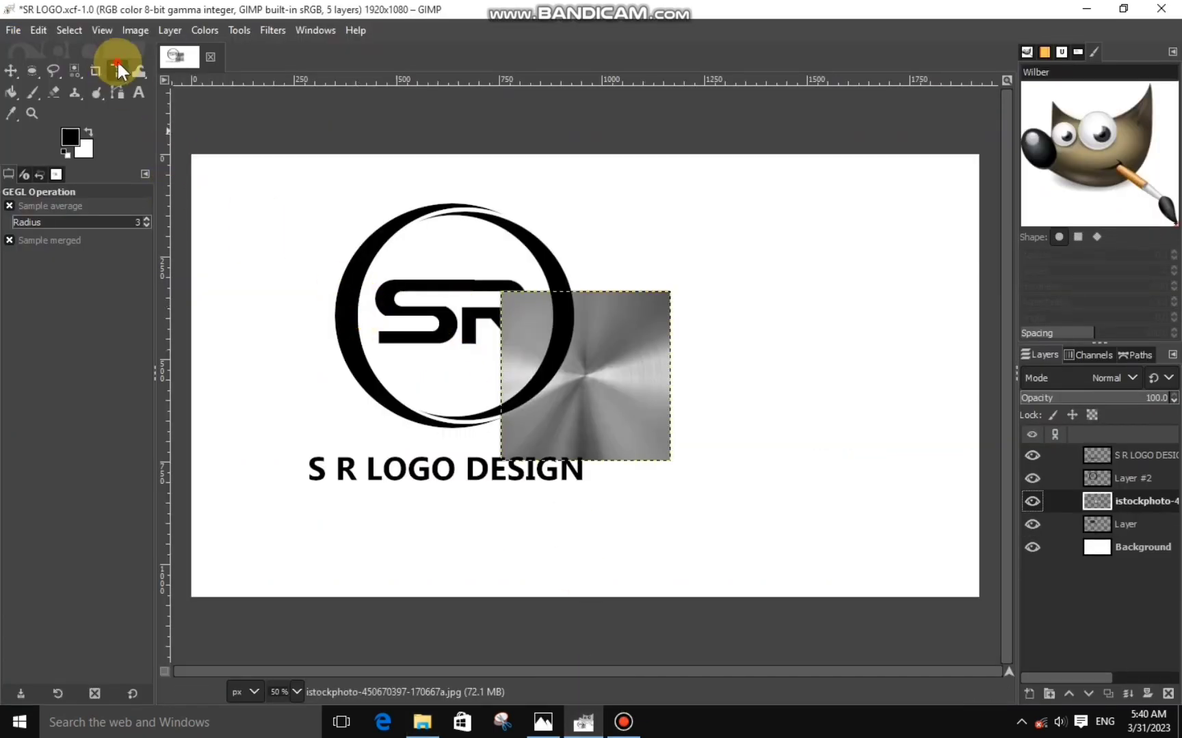
left_click(118, 71)
left_click(620, 382)
left_click_drag(620, 383, 481, 362)
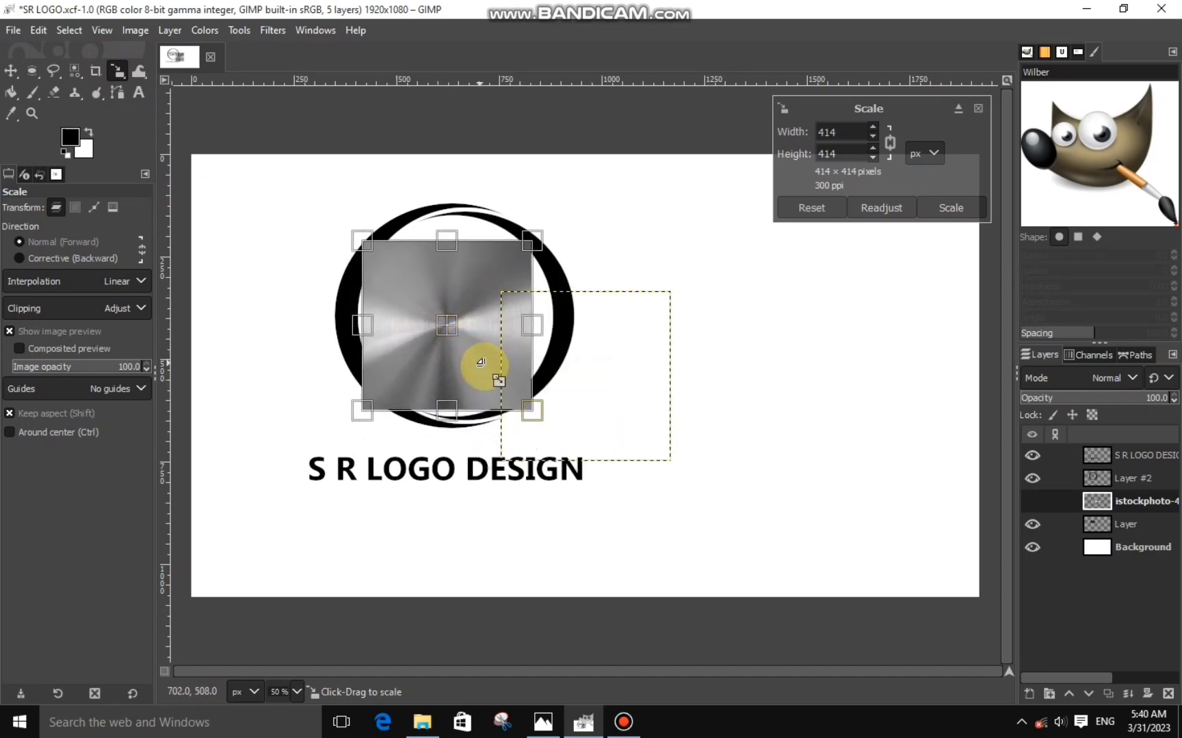
left_click(960, 204)
Select the SR letter shapes, invert, and cut away the texture outside them.
left_click_drag(1097, 501, 1086, 520)
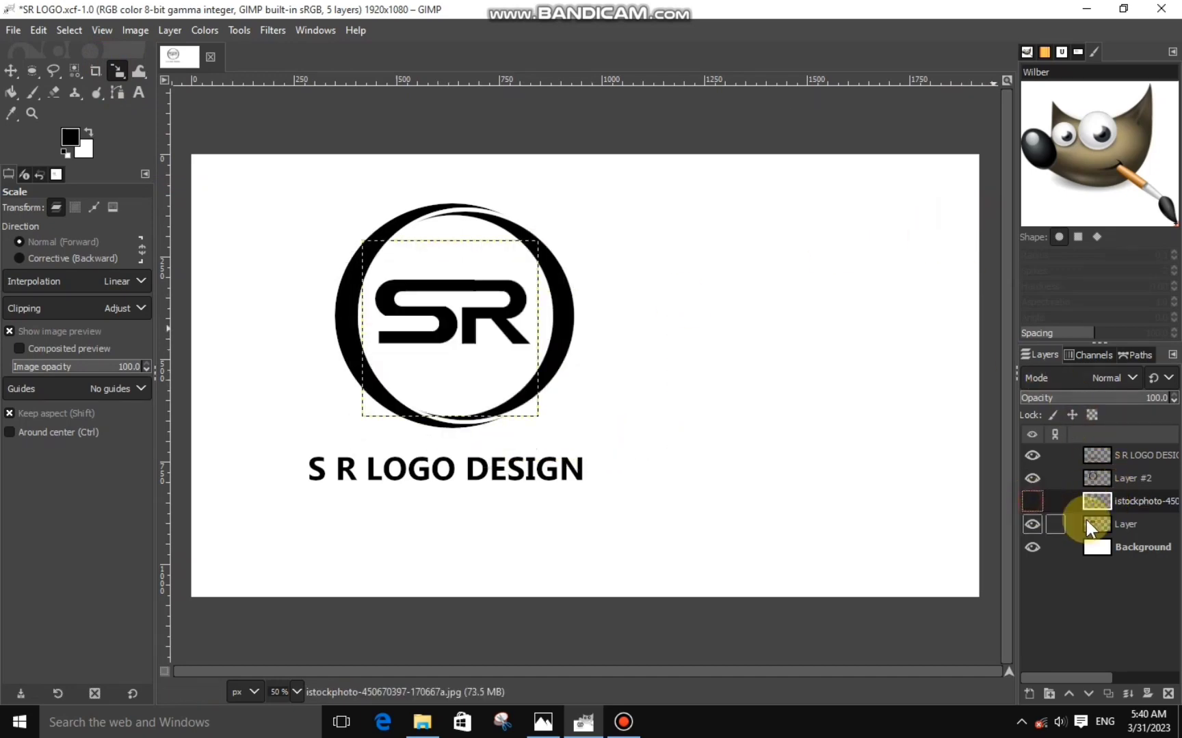
right_click(1088, 525)
left_click(1060, 549)
left_click(1096, 502)
left_click(1032, 502)
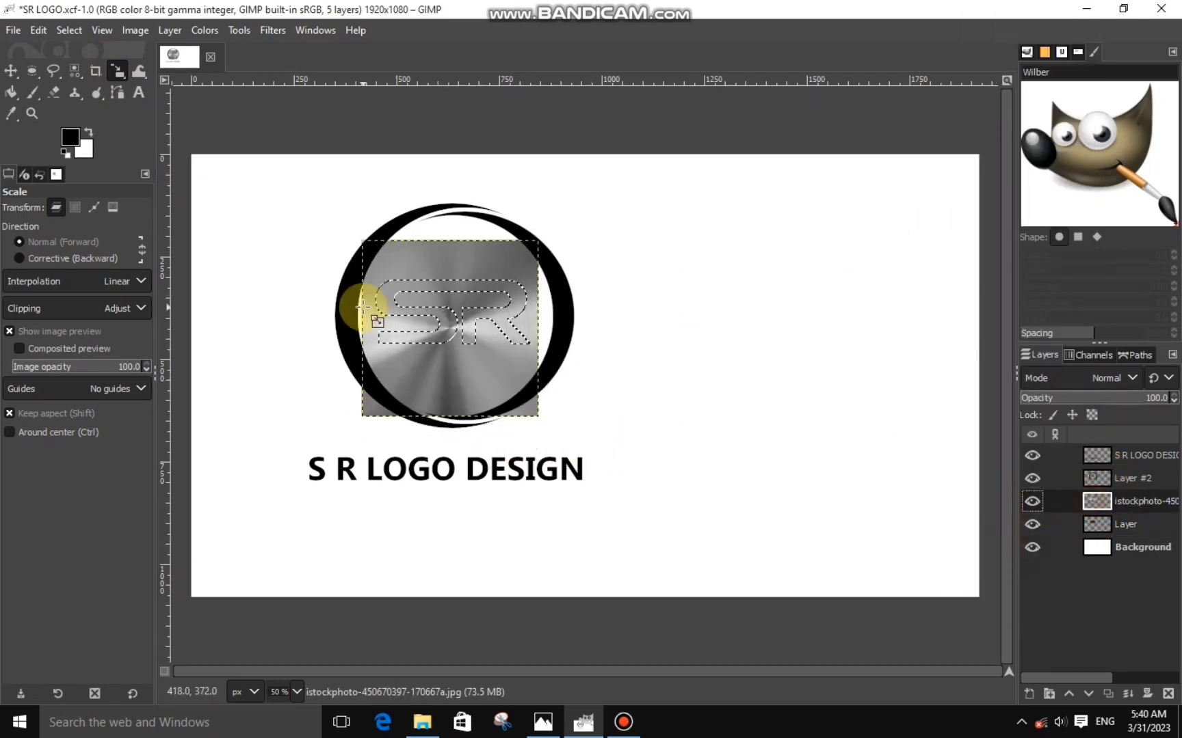
left_click(68, 30)
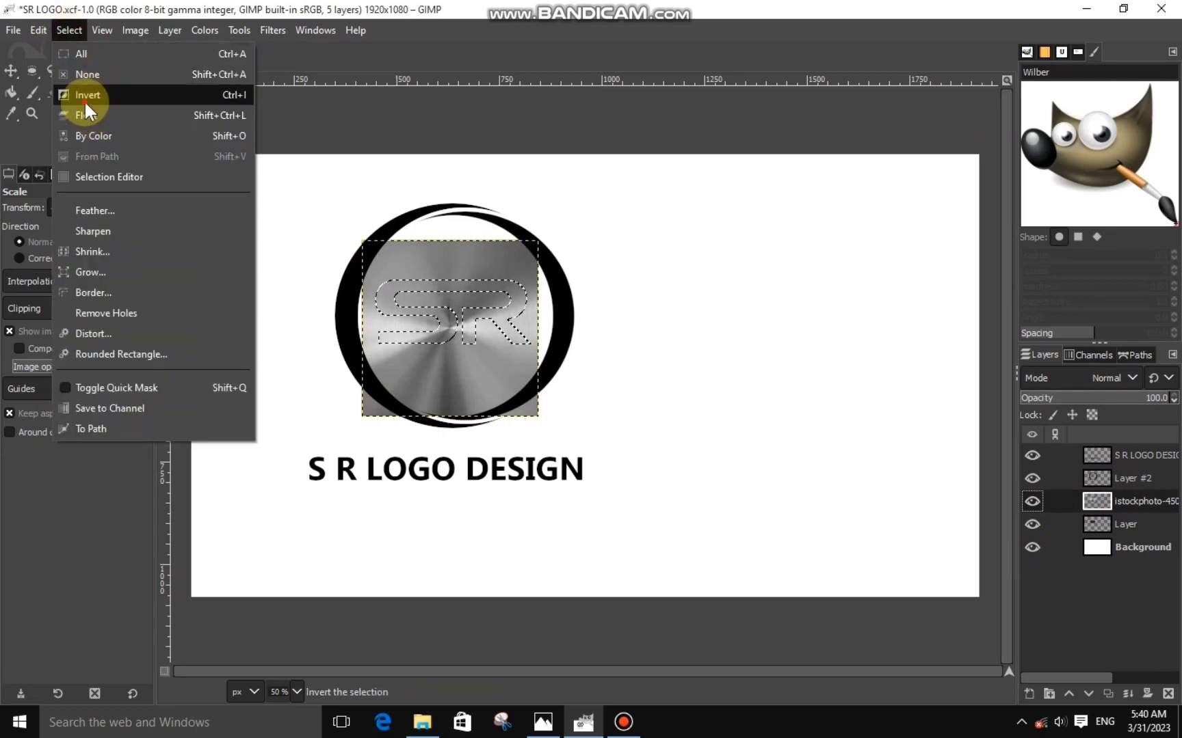
left_click(86, 97)
right_click(398, 279)
mouse_move(428, 323)
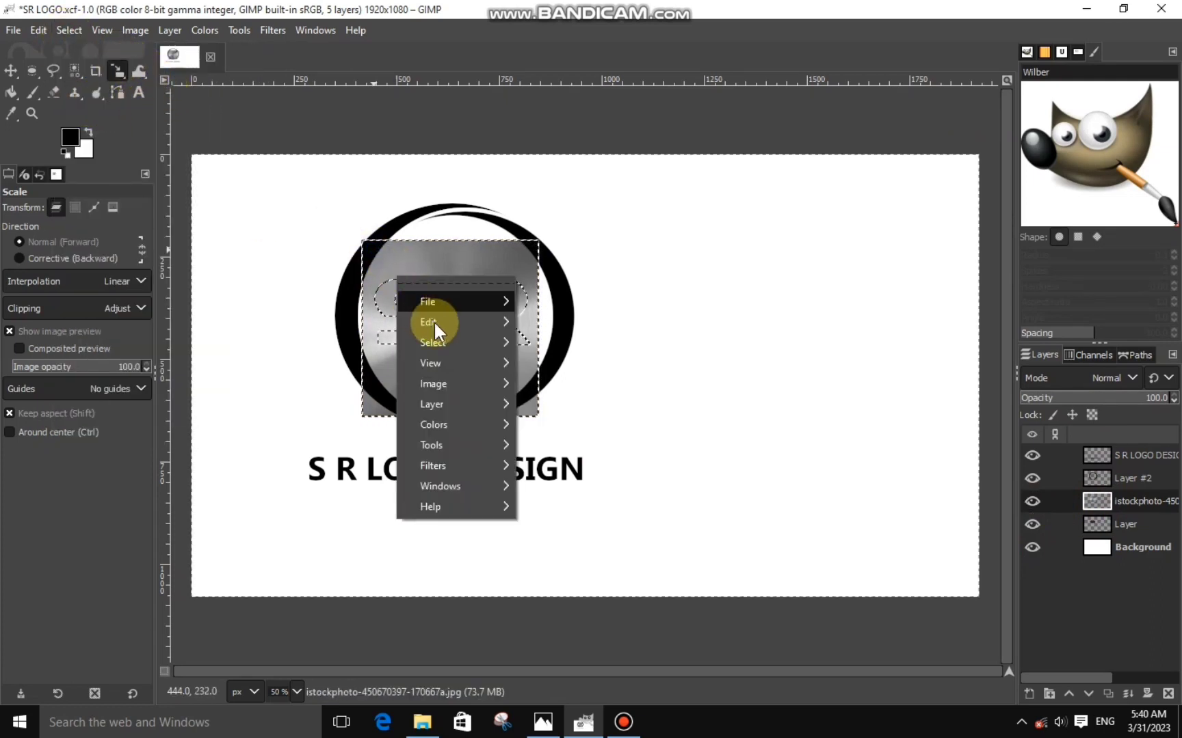
left_click(544, 269)
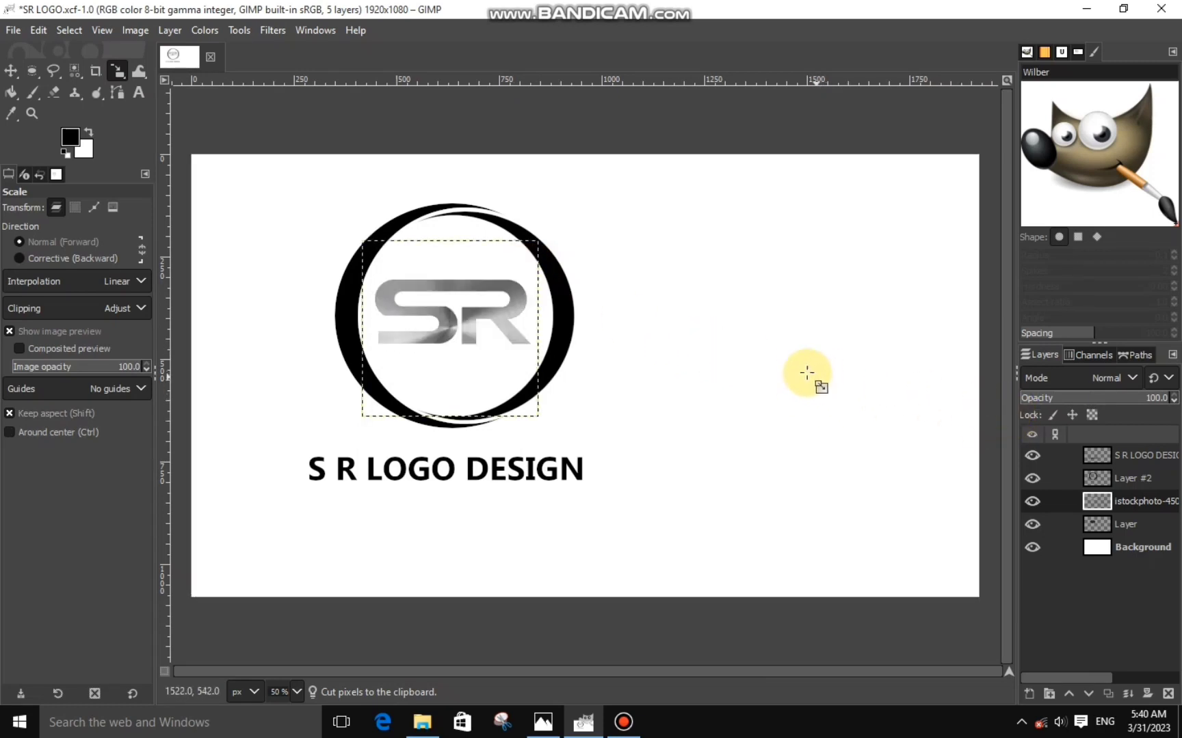
Delete the leftover texture layer and bring up the texture folder.
right_click(1101, 506)
left_click(985, 231)
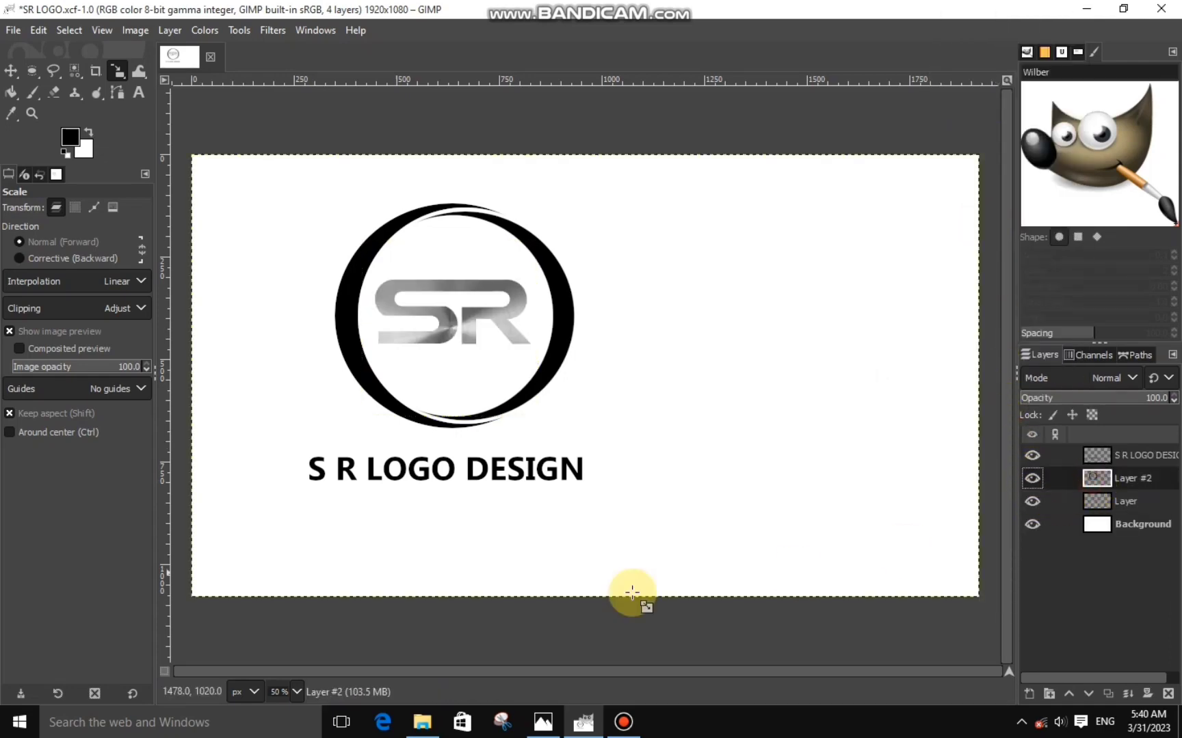
left_click(423, 718)
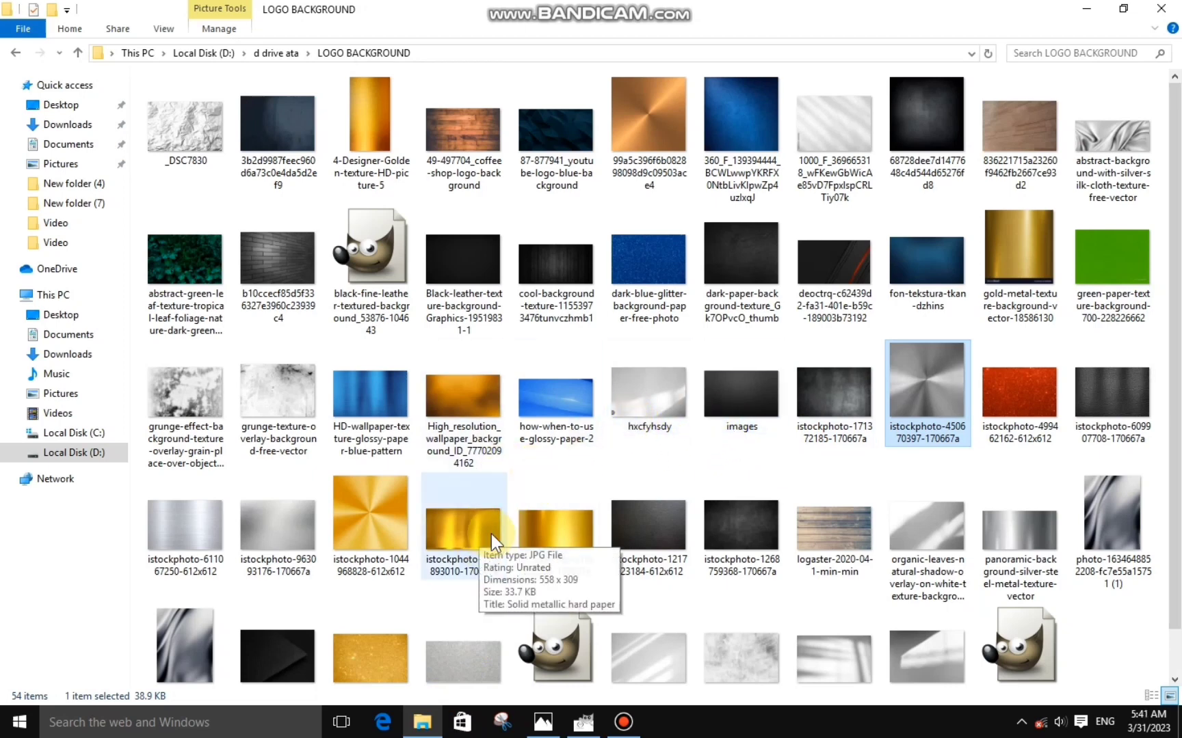
Import and convert the gold metallic image, scaling it to cover the ring.
left_click_drag(465, 533, 437, 372)
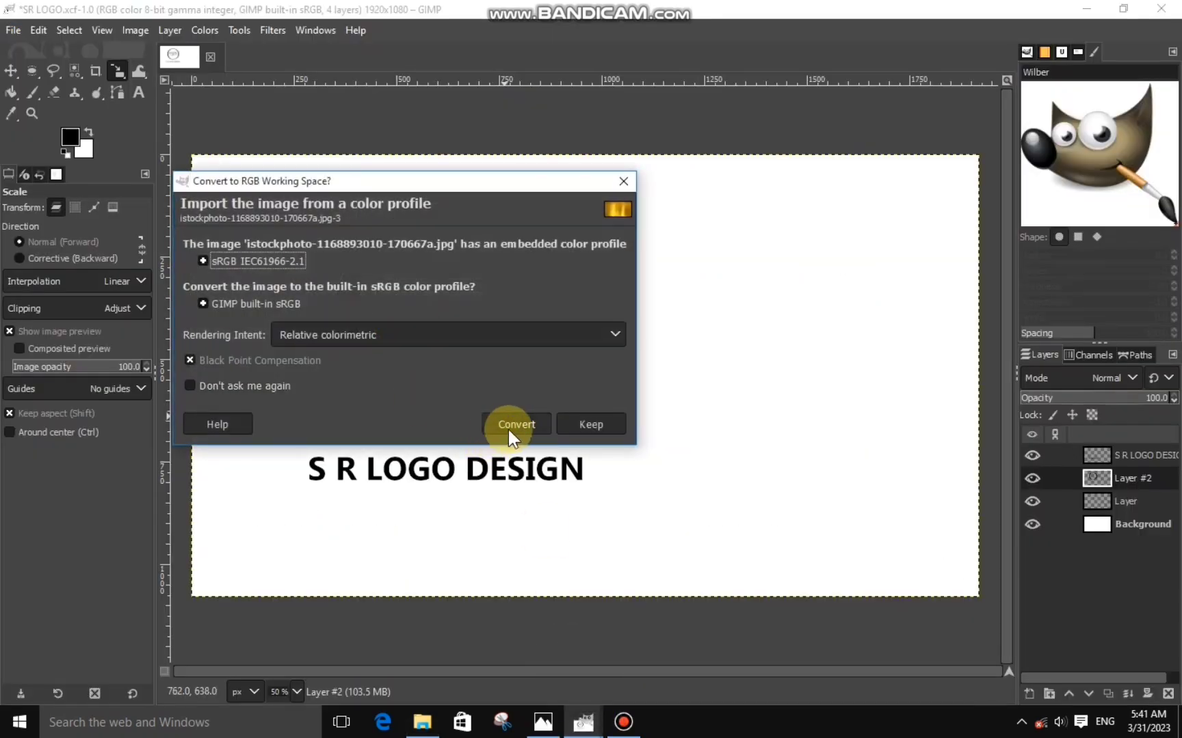
left_click(511, 422)
left_click(551, 409)
left_click_drag(298, 250, 622, 333)
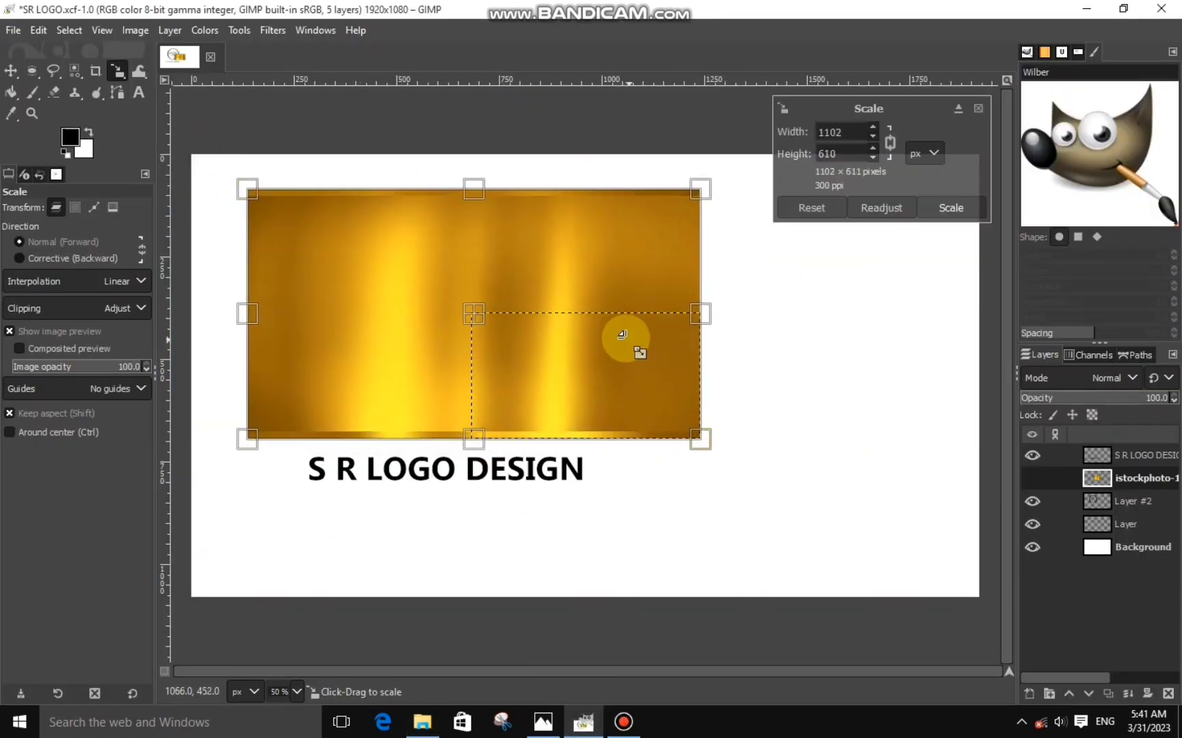
left_click_drag(650, 425, 730, 430)
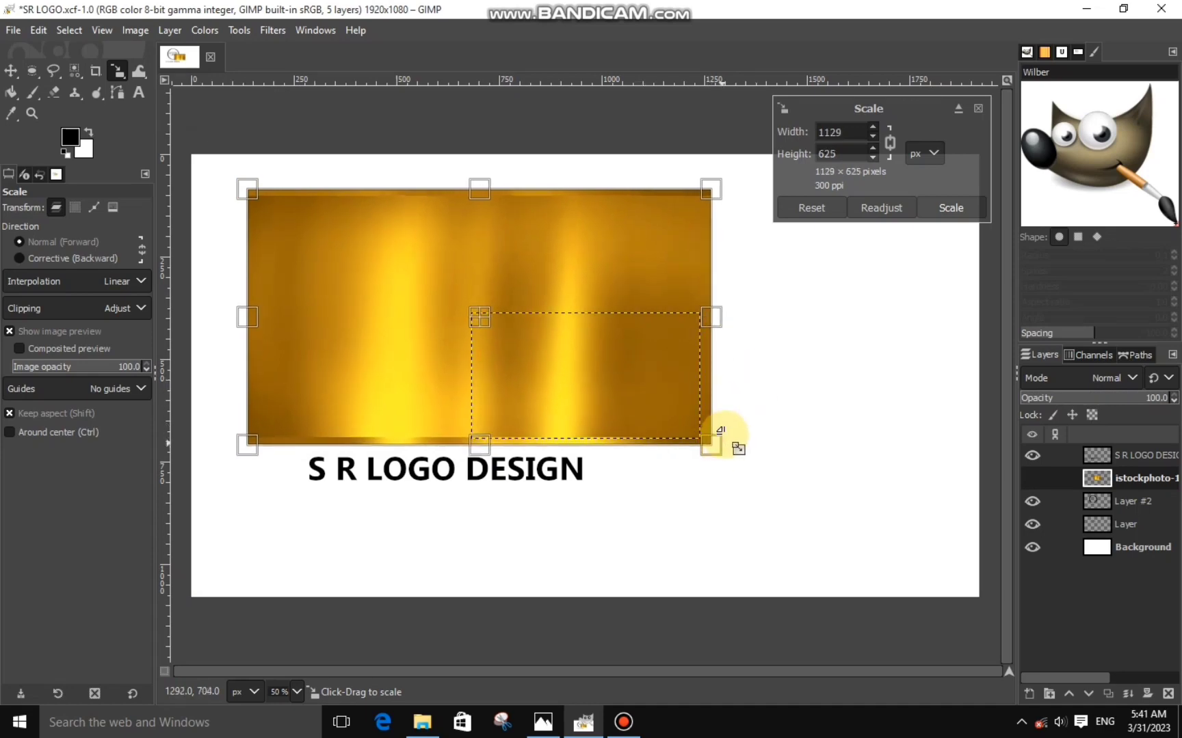
left_click(1031, 478)
Select the ring shape, invert, cut the gold outside it, then deselect.
left_click(1086, 501)
right_click(1086, 501)
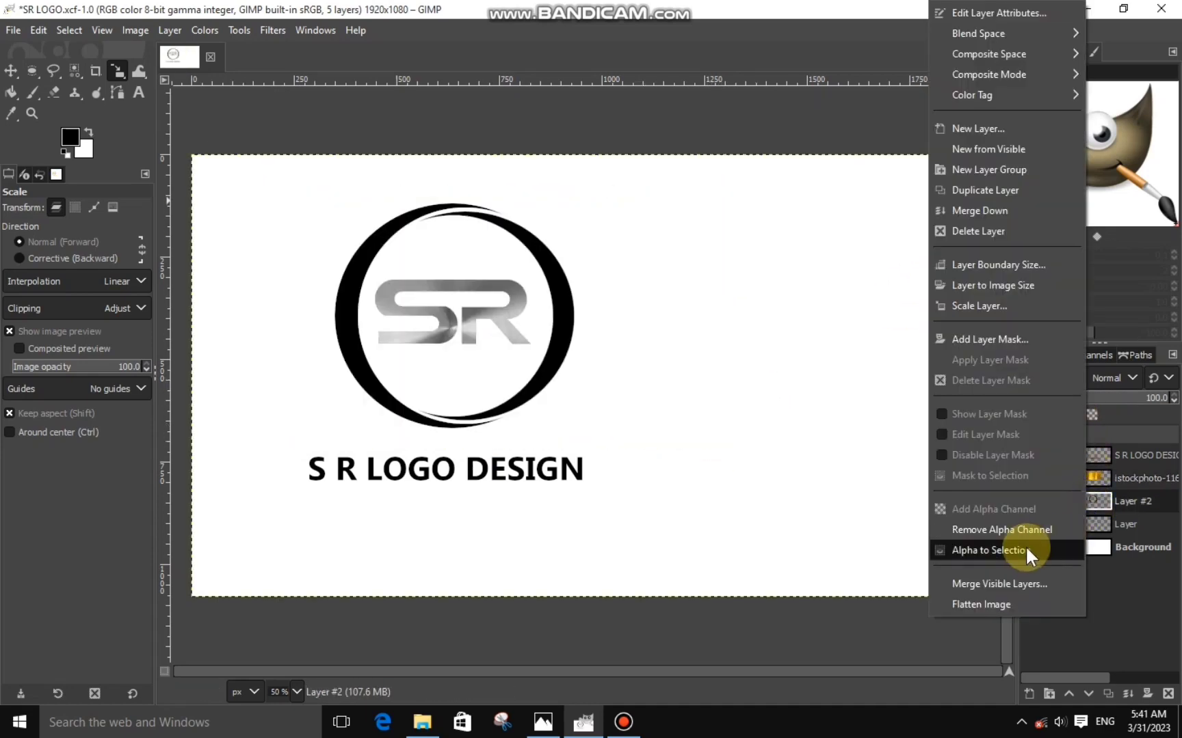
left_click(1037, 548)
left_click(1067, 478)
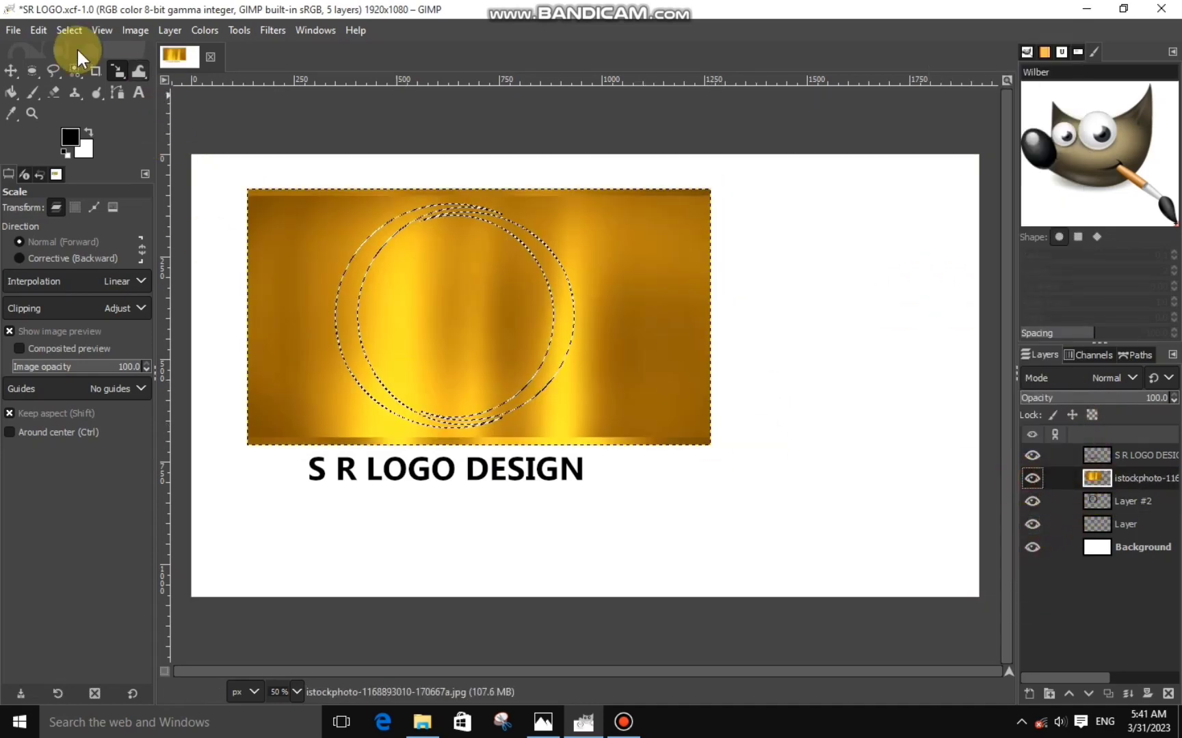
left_click(69, 30)
left_click(87, 94)
right_click(324, 285)
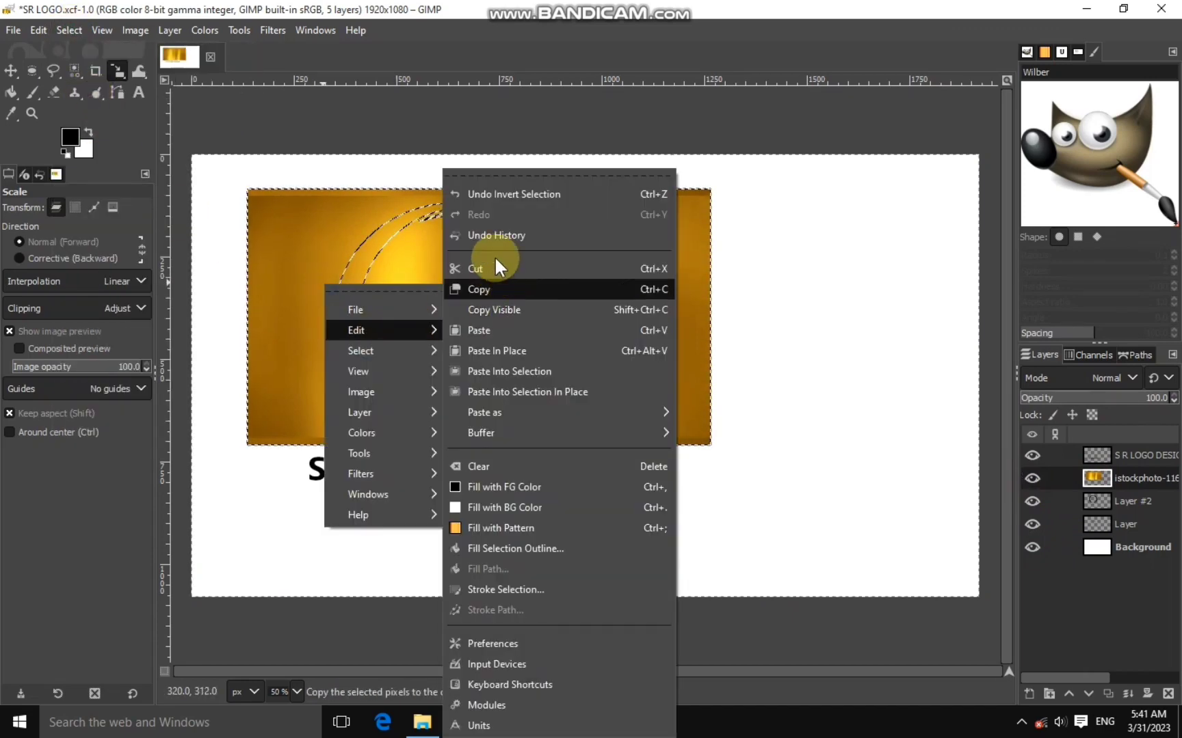
left_click(497, 266)
key("ctrl+shift+a")
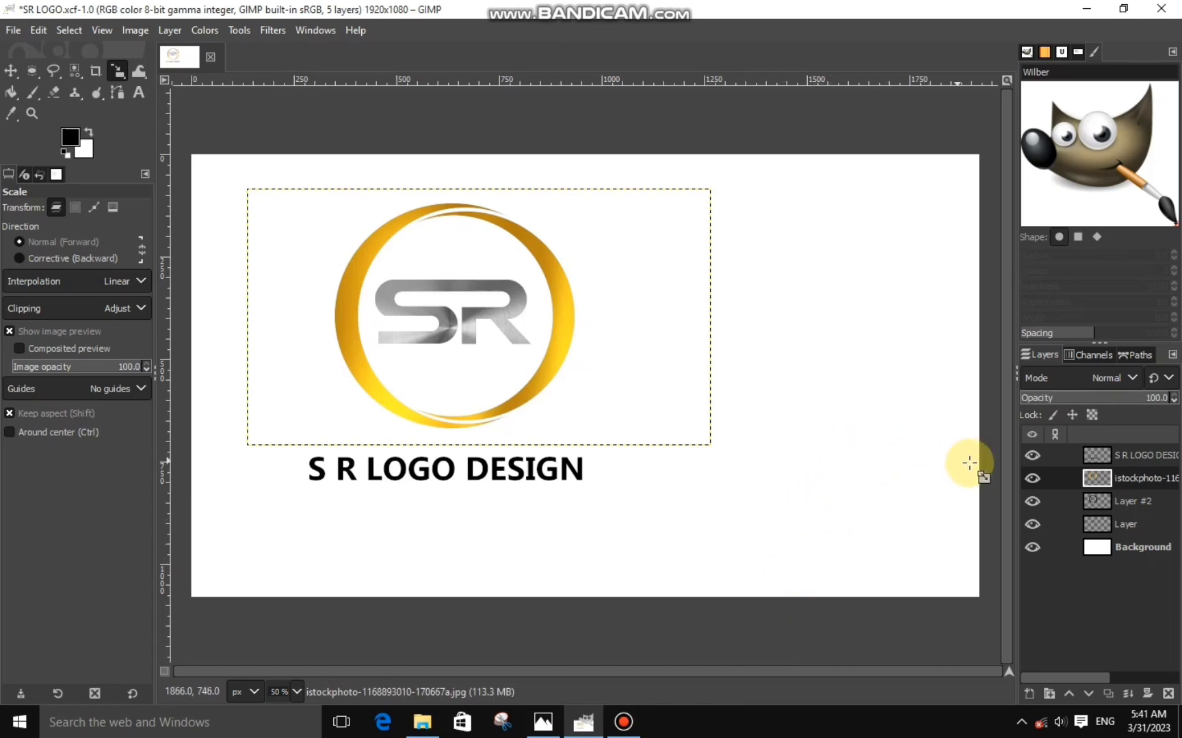
Merge the gold ring down into the logo layer.
right_click(1092, 472)
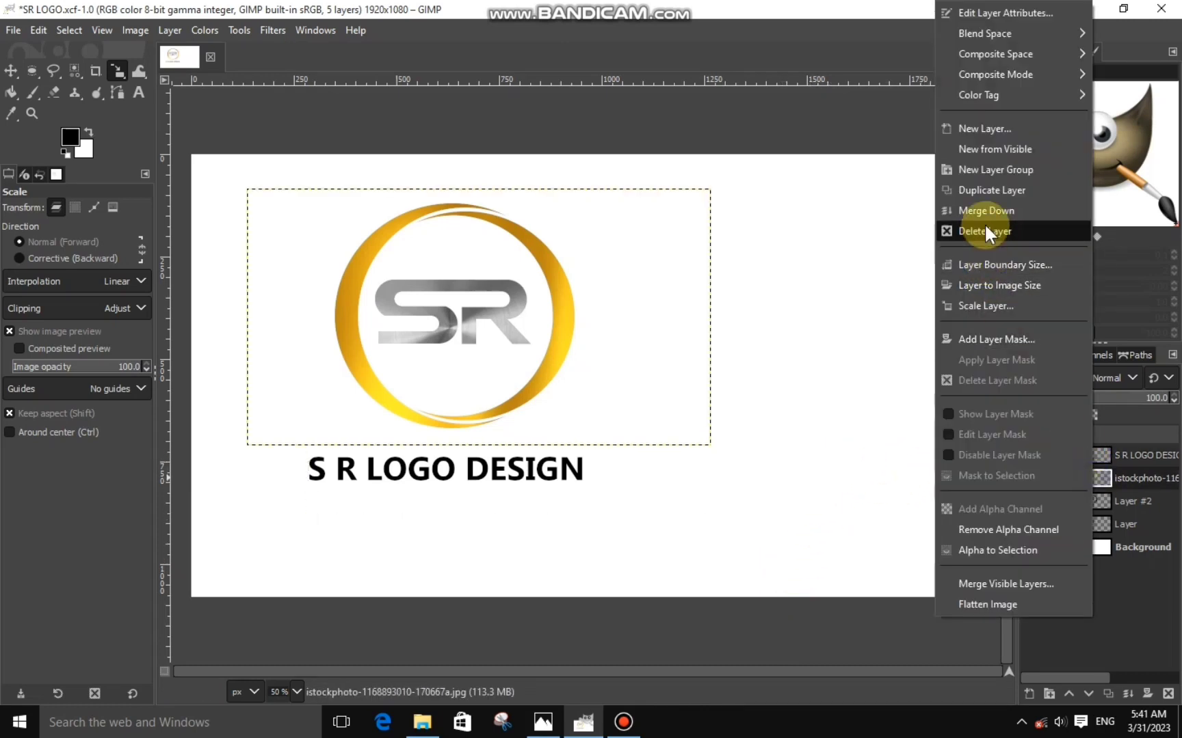
left_click(984, 229)
left_click(1094, 453)
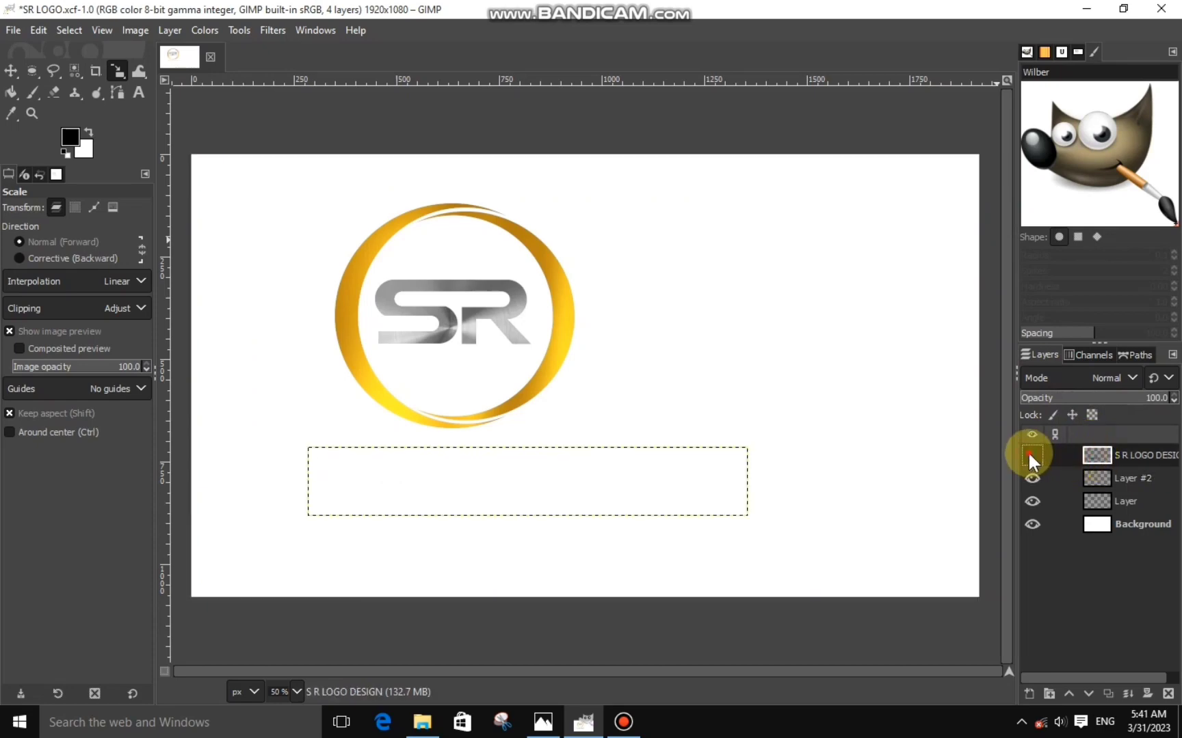
Import the panoramic silver steel texture and scale it over the S R LOGO DESIGN text.
left_click(422, 721)
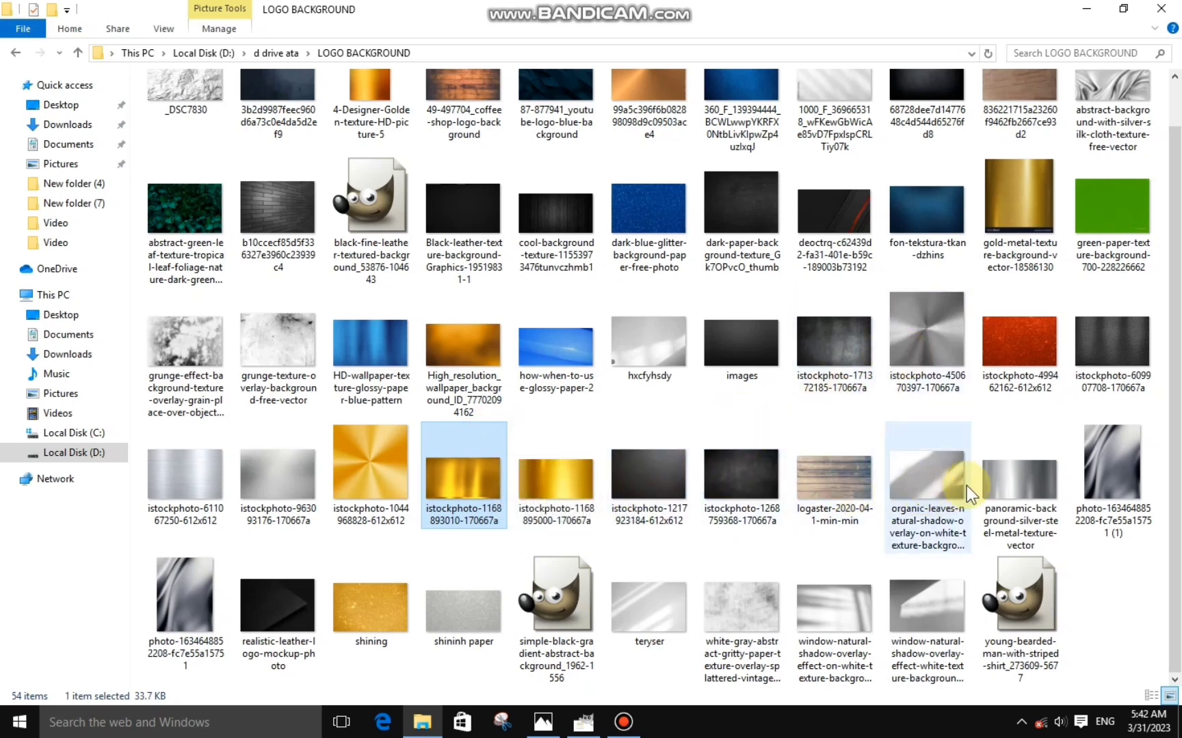
mouse_move(981, 487)
left_mouse_down()
mouse_move(892, 553)
mouse_move(600, 685)
mouse_move(428, 456)
left_mouse_up()
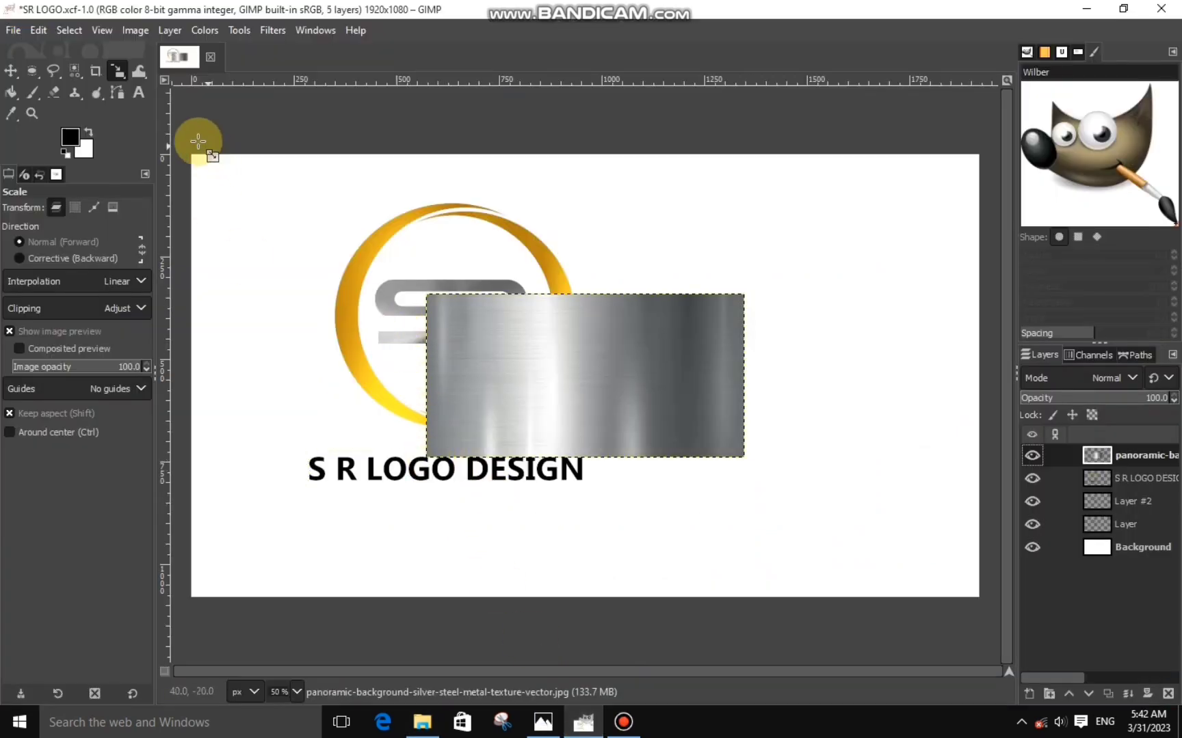
left_click(549, 390)
left_click_drag(584, 375, 445, 449)
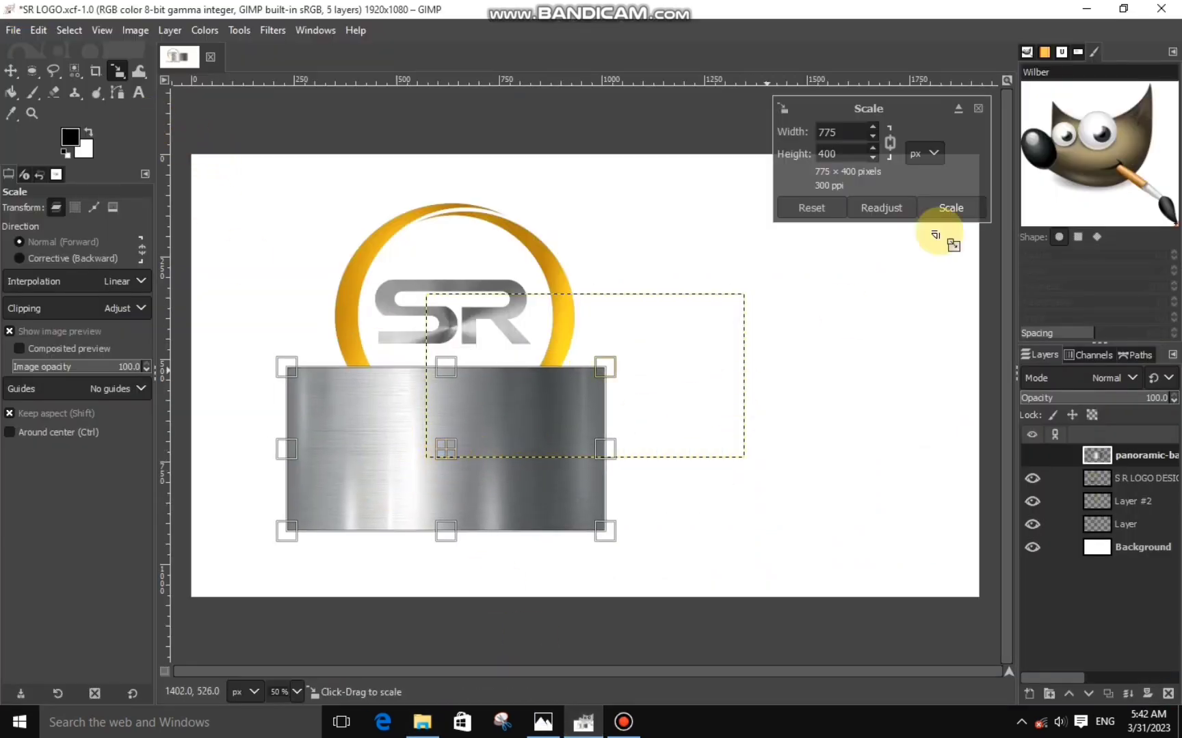
left_click(950, 206)
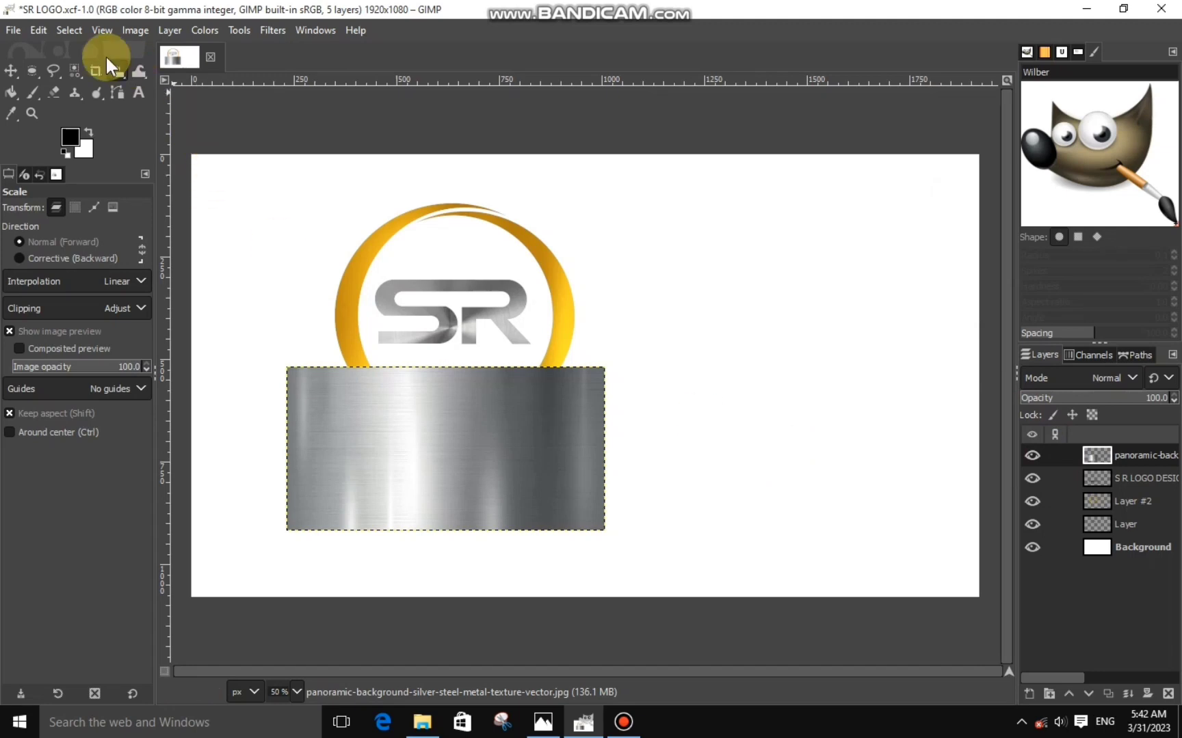
Mirror the steel texture layer horizontally with the Flip tool.
left_click(117, 71)
left_click(182, 154)
left_click(329, 385)
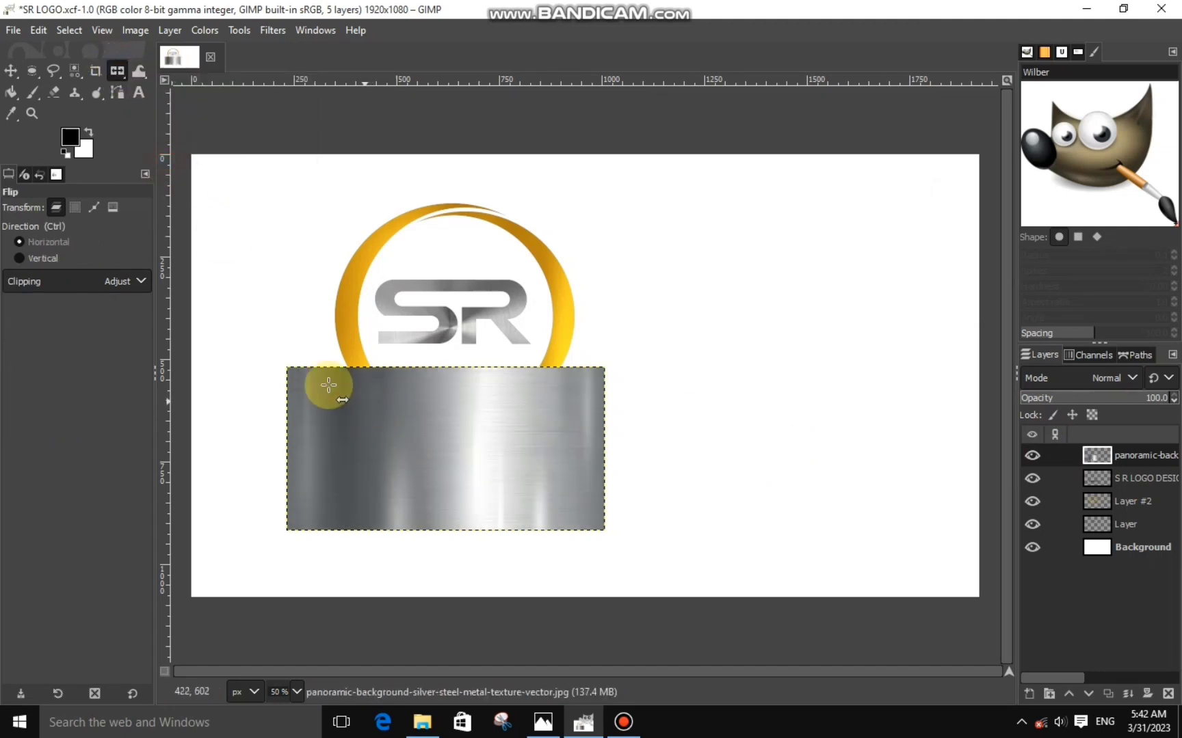
left_click(11, 72)
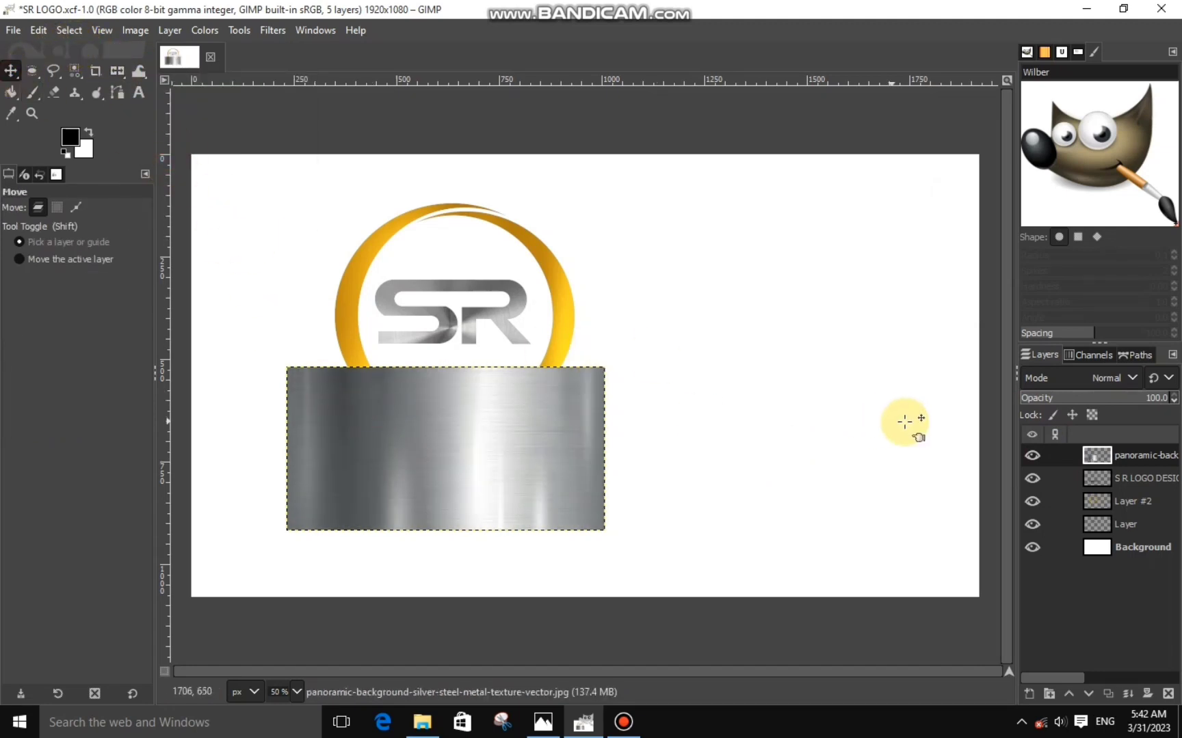
Select the text shapes, invert, cut the steel outside them, then deselect.
left_click(1092, 474)
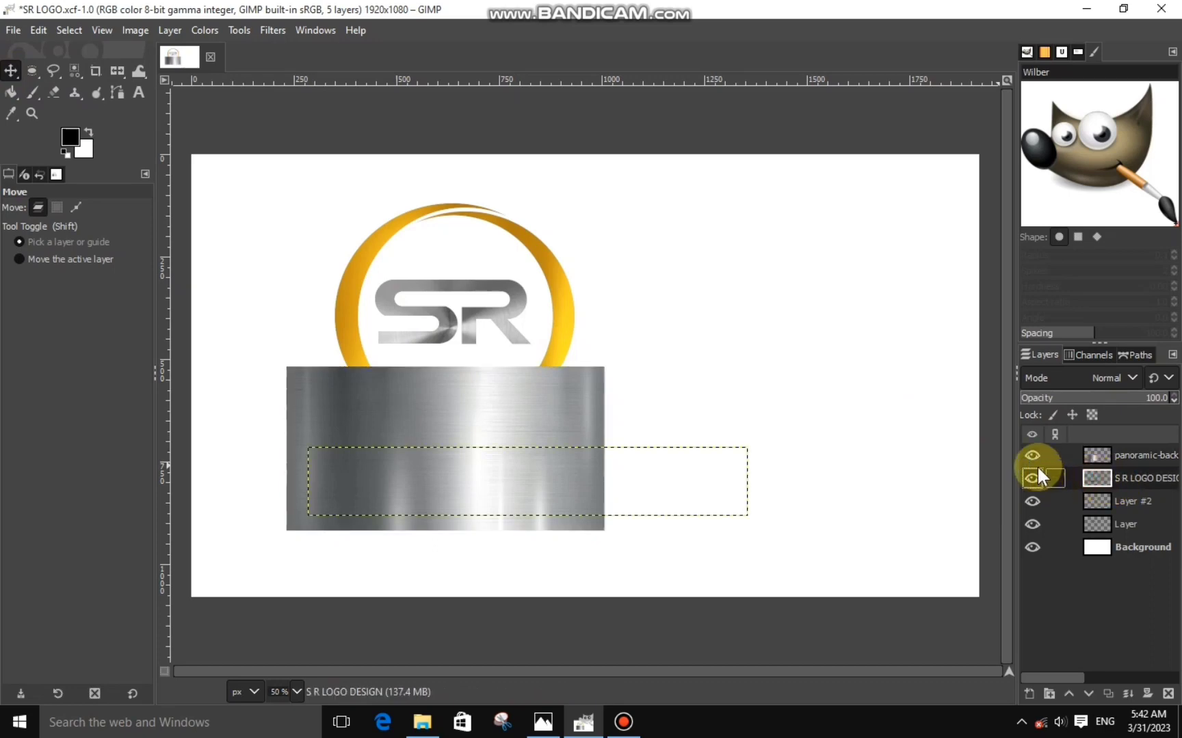
left_click(1032, 456)
right_click(1111, 476)
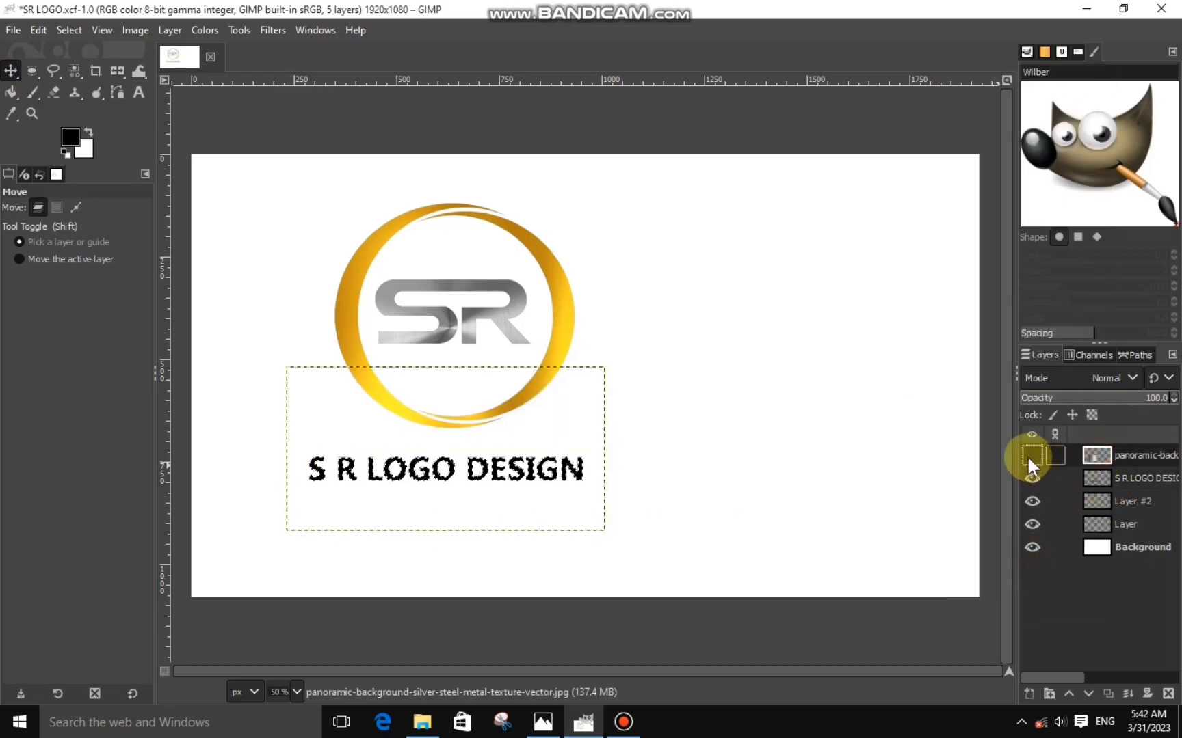
left_click(1032, 456)
left_click(69, 30)
left_click(90, 95)
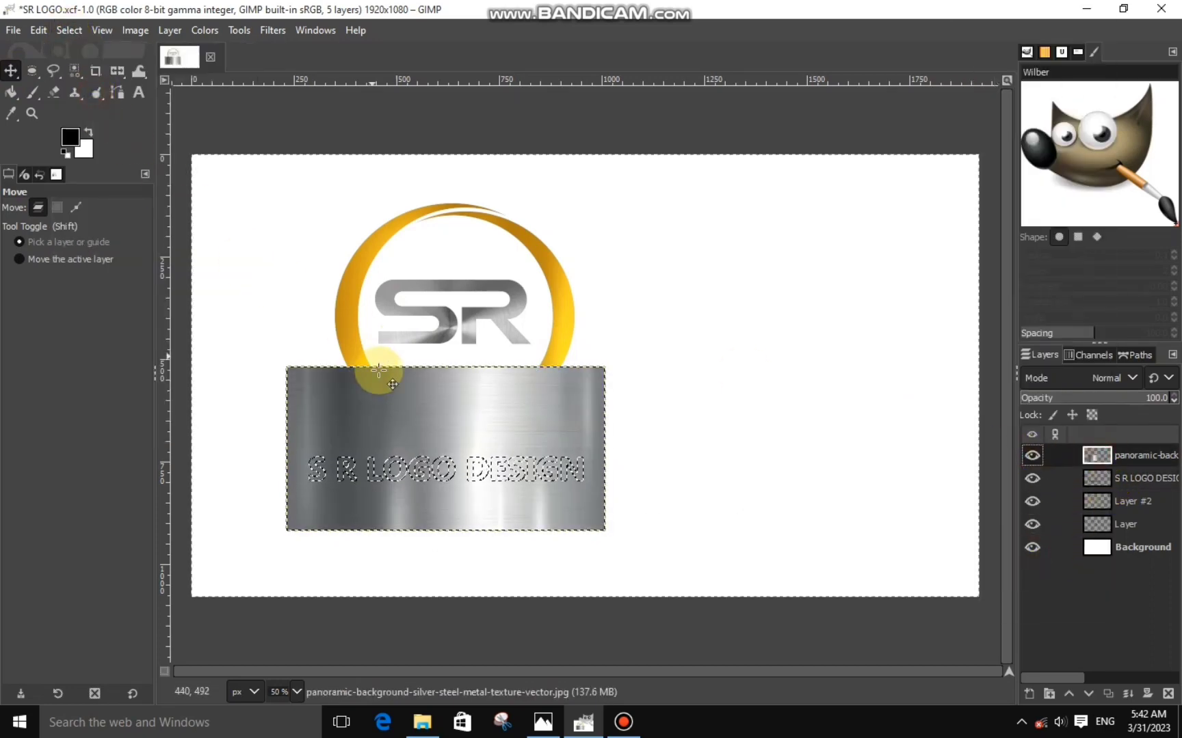
right_click(390, 386)
left_click(545, 259)
key("ctrl+shift+a")
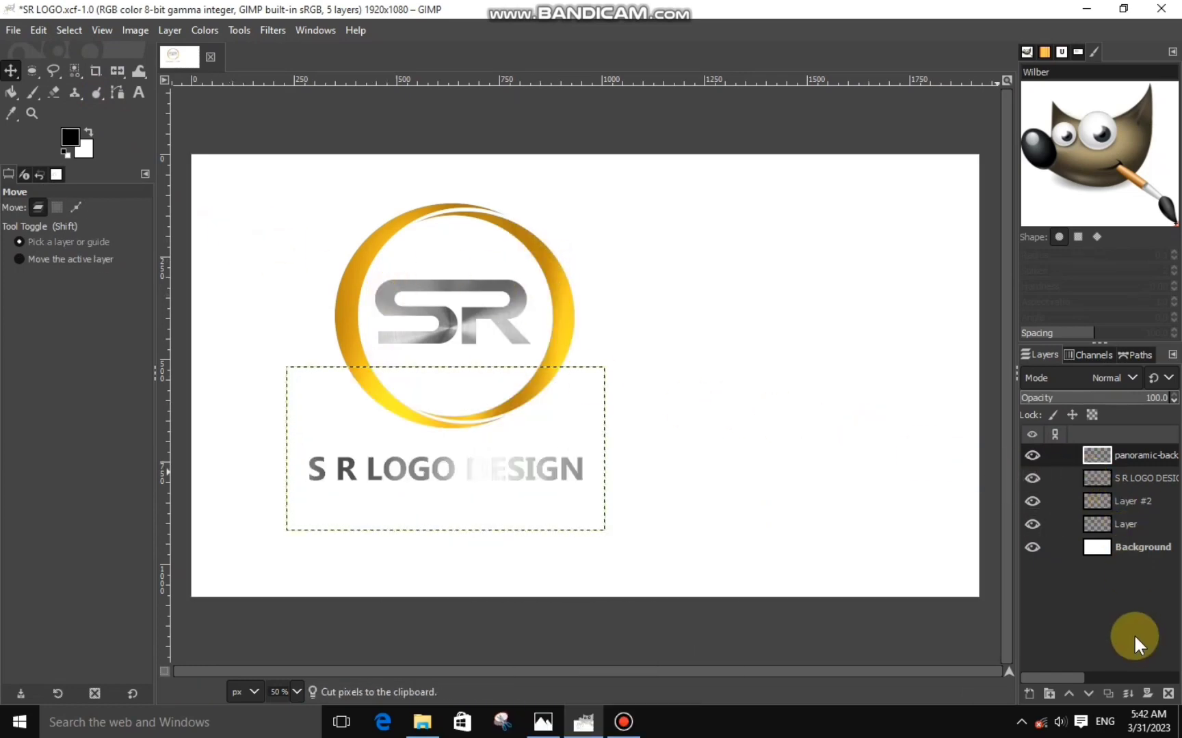
Merge the silver text down, delete the S R LOGO DESIGN text layer, and merge again.
right_click(1105, 465)
left_click(1019, 194)
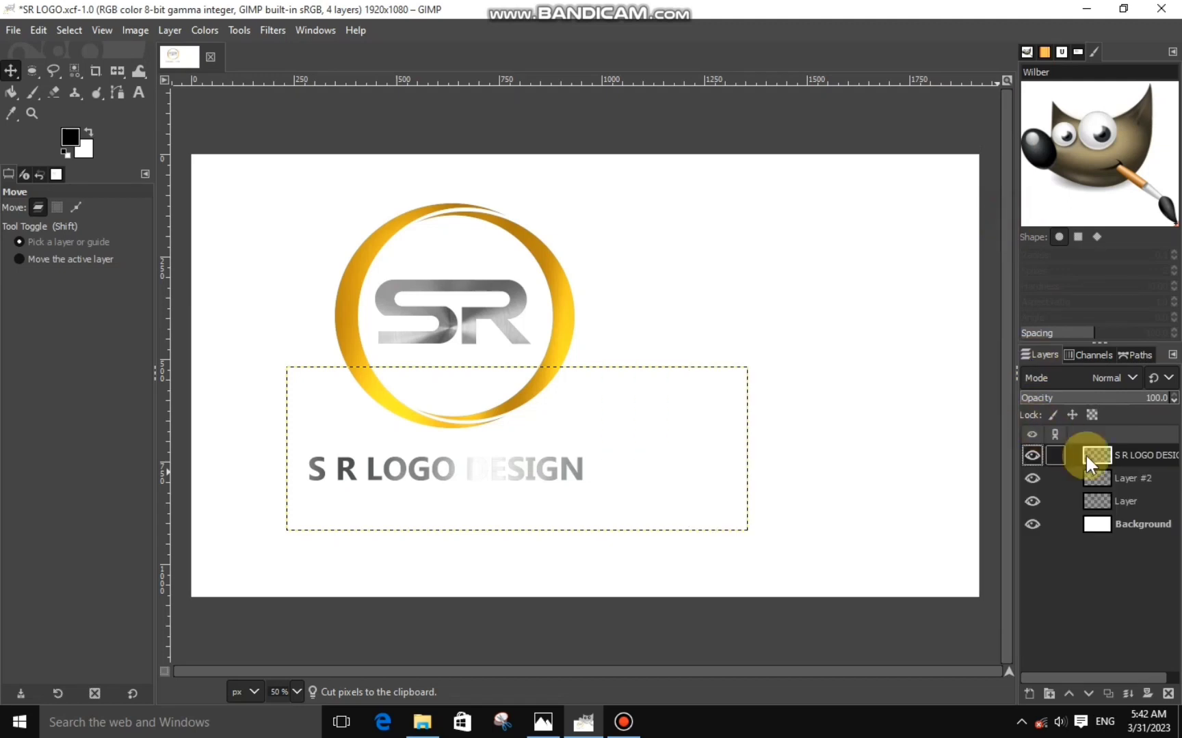
right_click(1086, 453)
left_click(1000, 237)
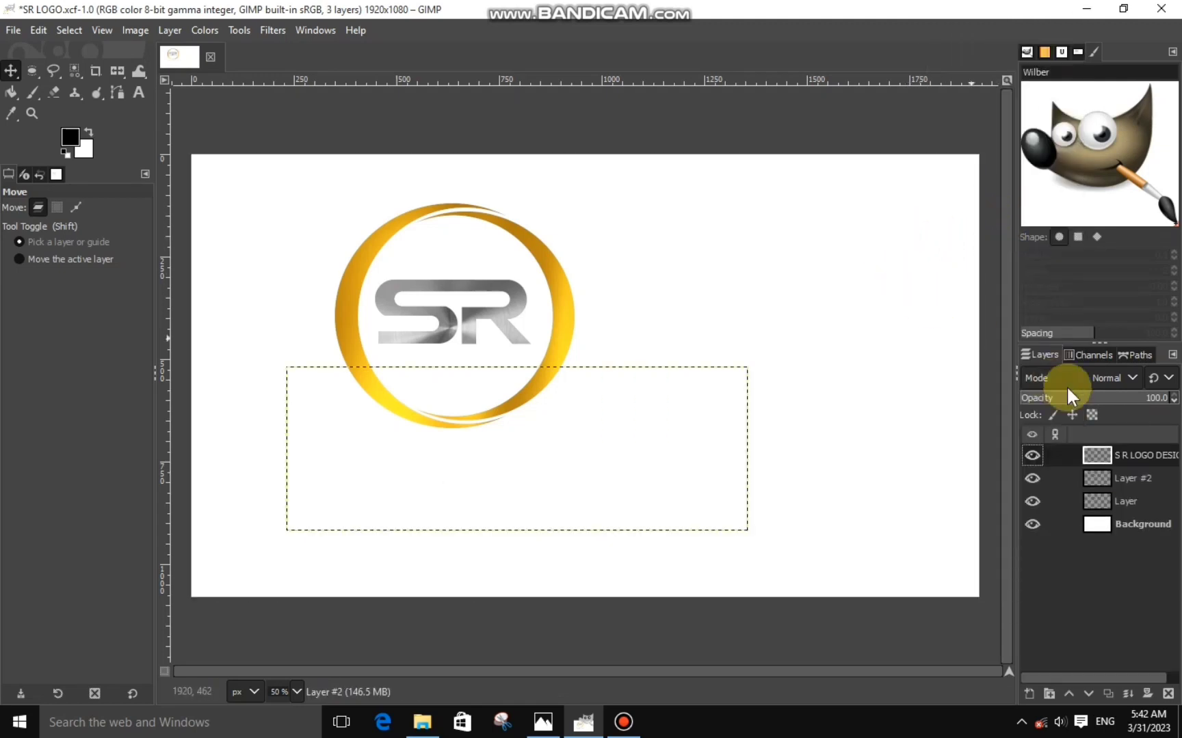
right_click(1098, 448)
left_click(1013, 213)
Merge Layer #2 into the logo layer and enlarge it toward the canvas centre.
right_click(1106, 446)
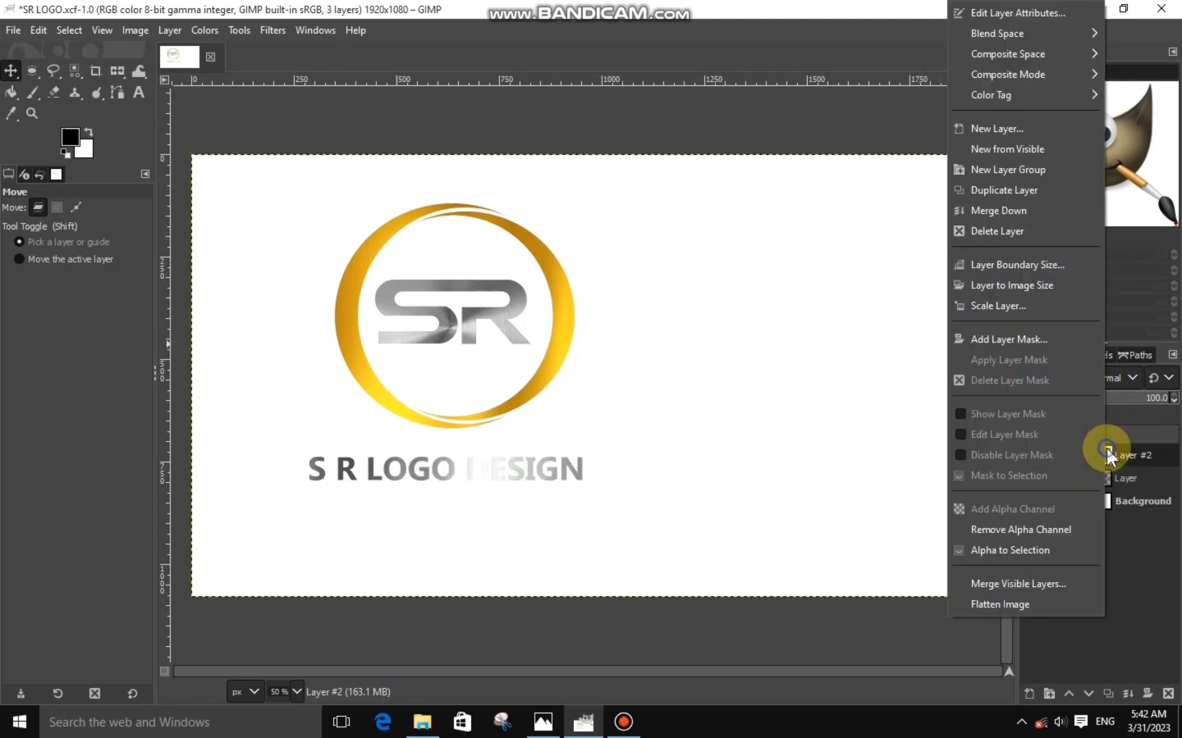
left_click(1019, 212)
left_click(112, 71)
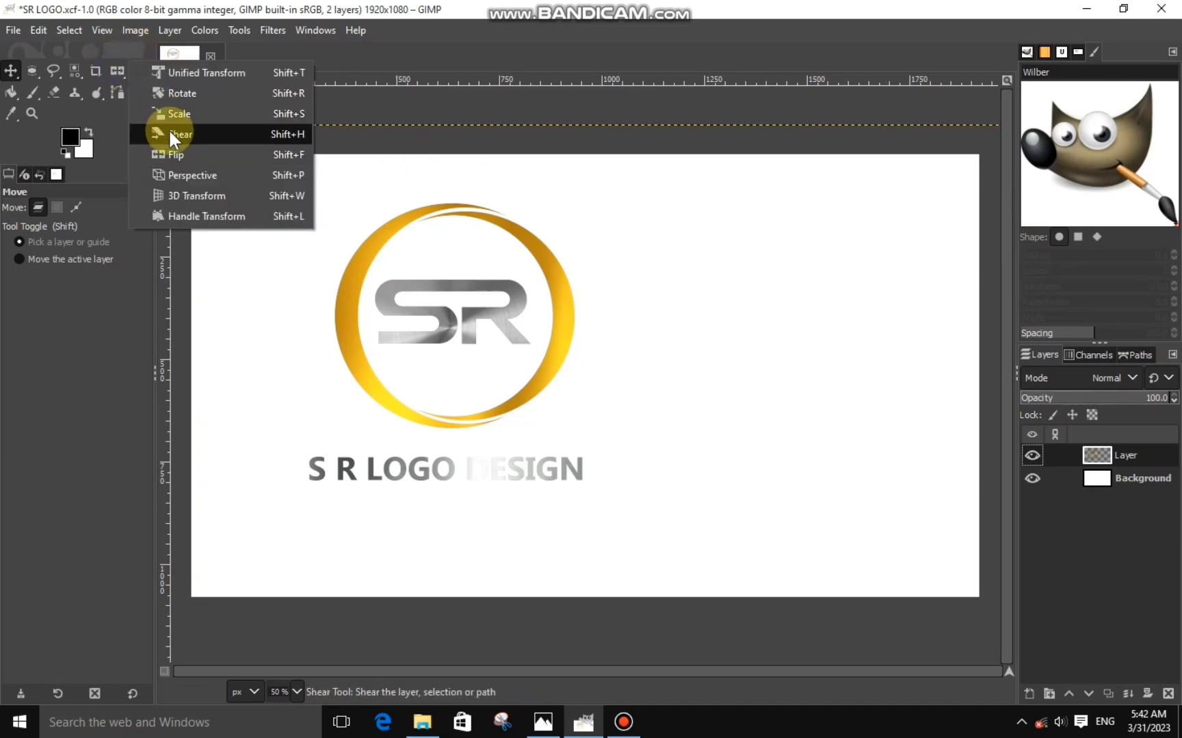
left_click(165, 127)
left_click(403, 294)
left_click_drag(550, 408, 632, 427)
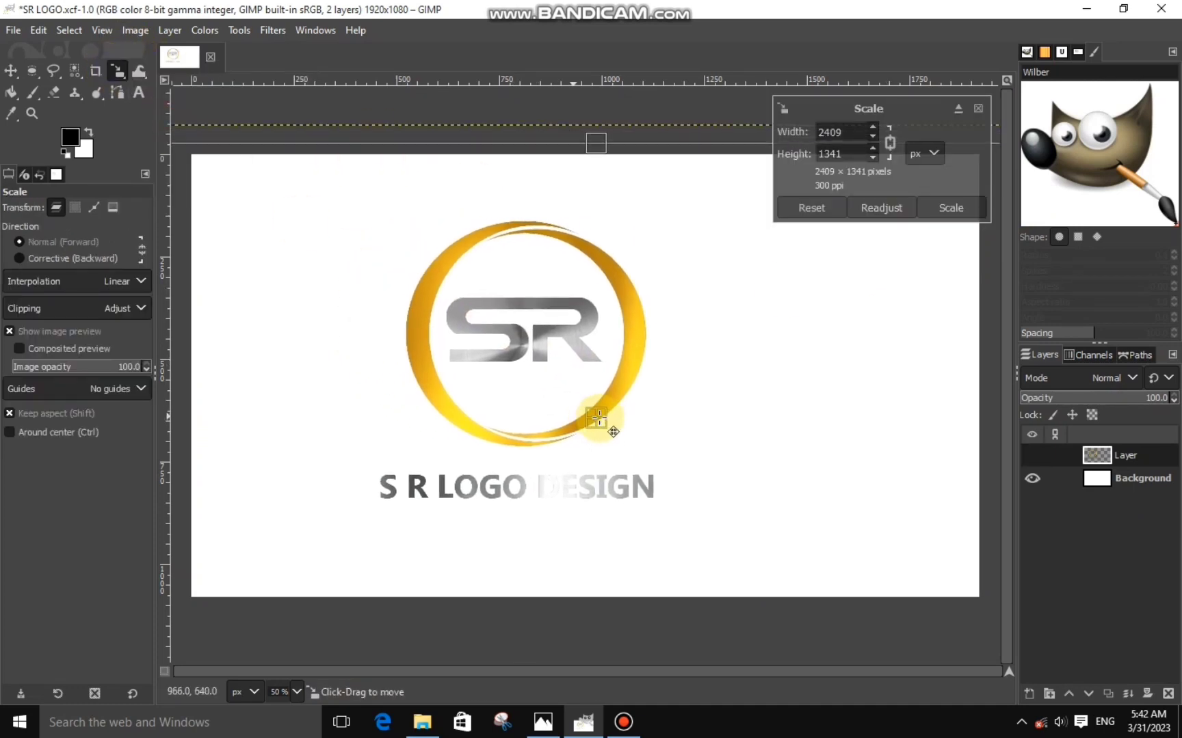
left_click(951, 208)
Add a Drop Shadow to the logo with blur 6.97 and opacity 1.384.
left_click(272, 30)
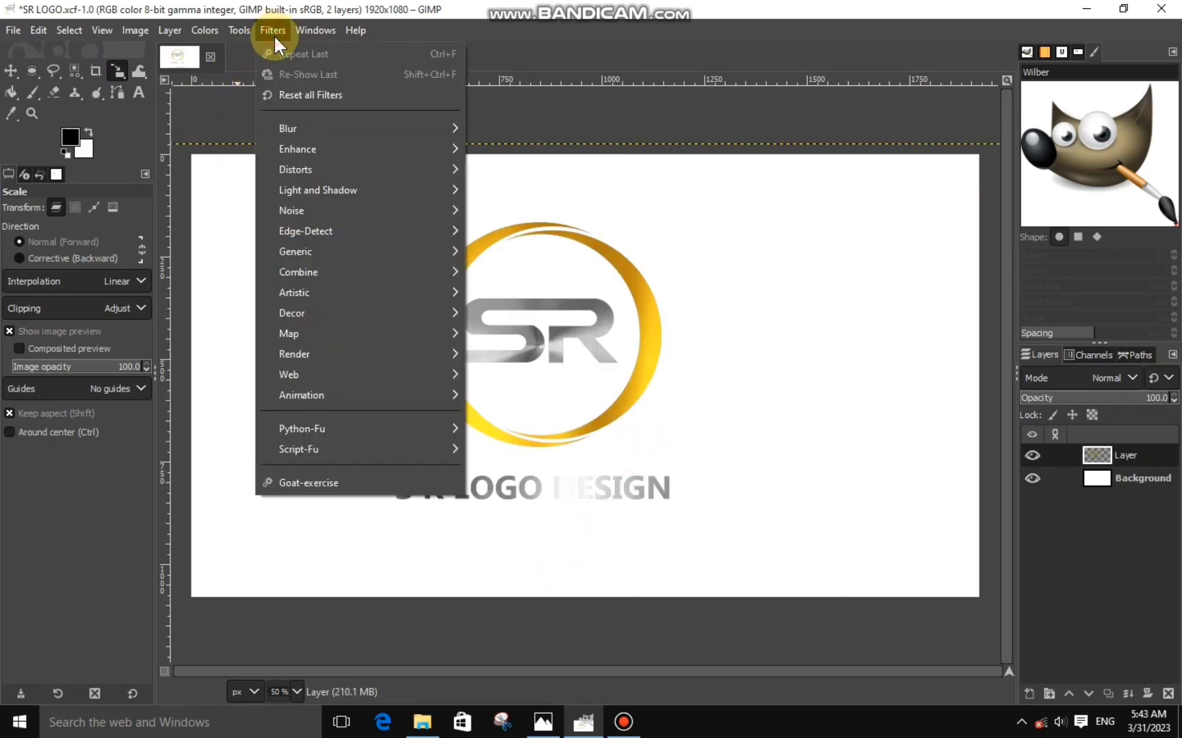
left_click(531, 320)
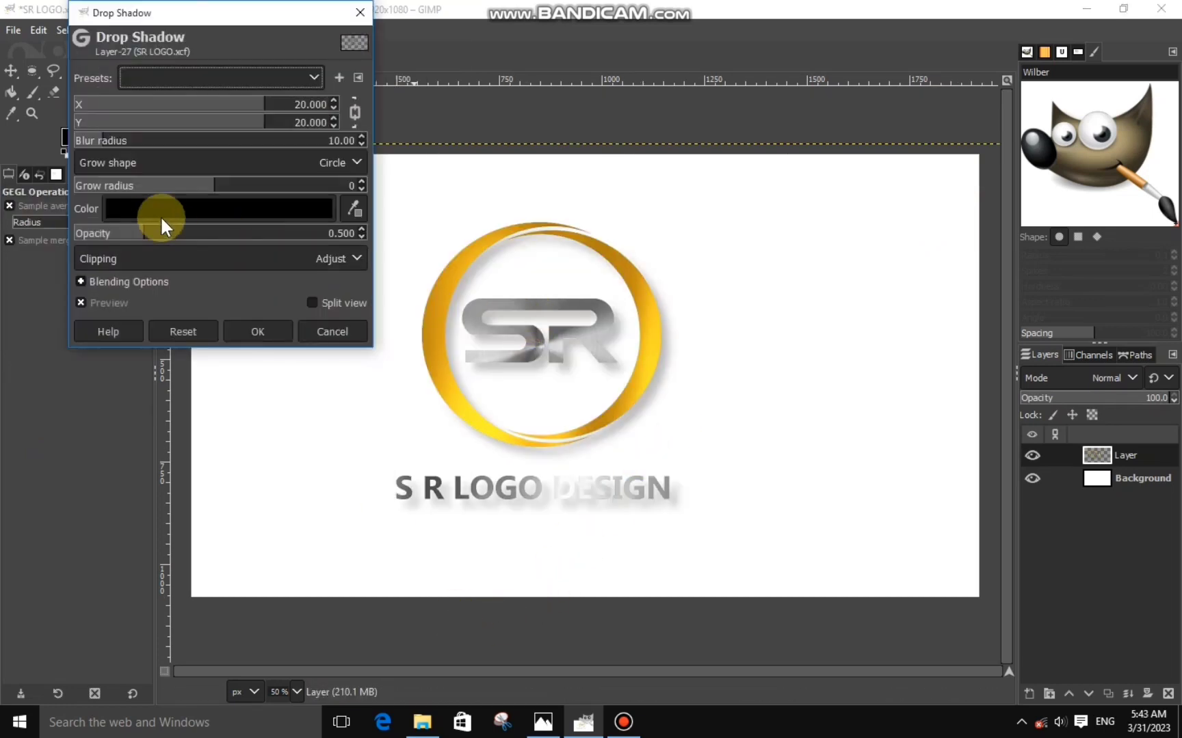
left_click_drag(226, 233, 246, 237)
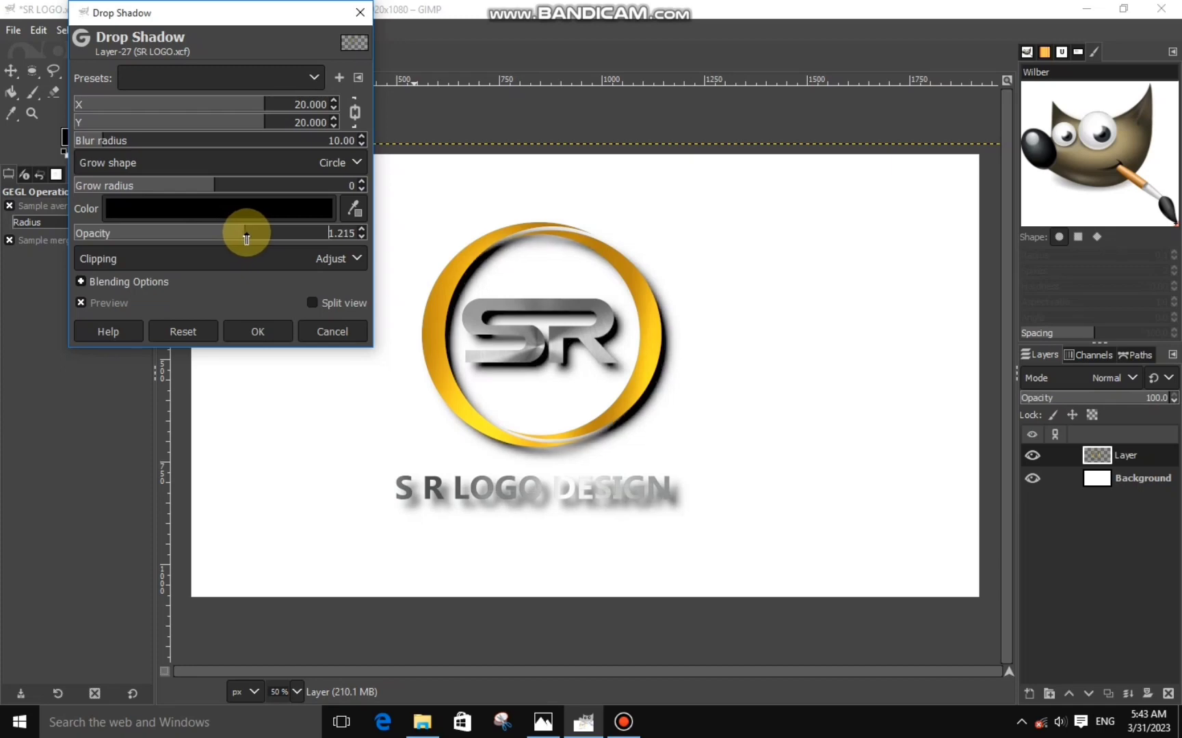
left_click_drag(98, 140, 231, 123)
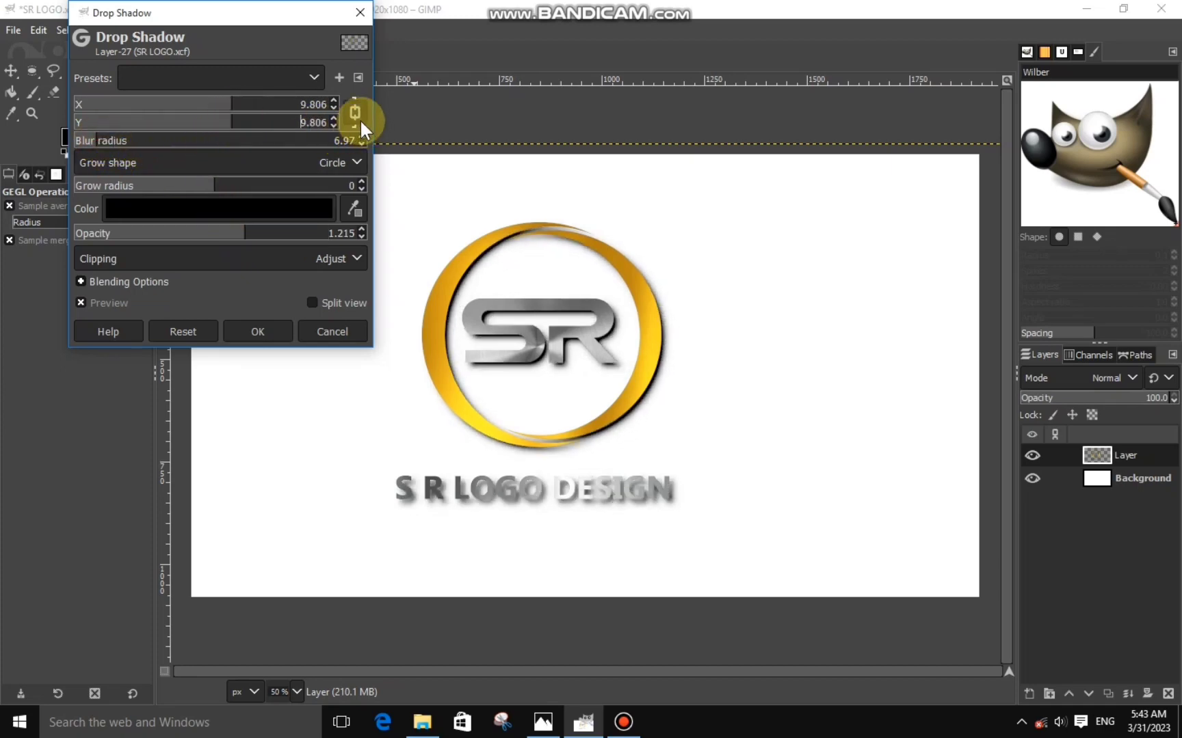
type("-1.548")
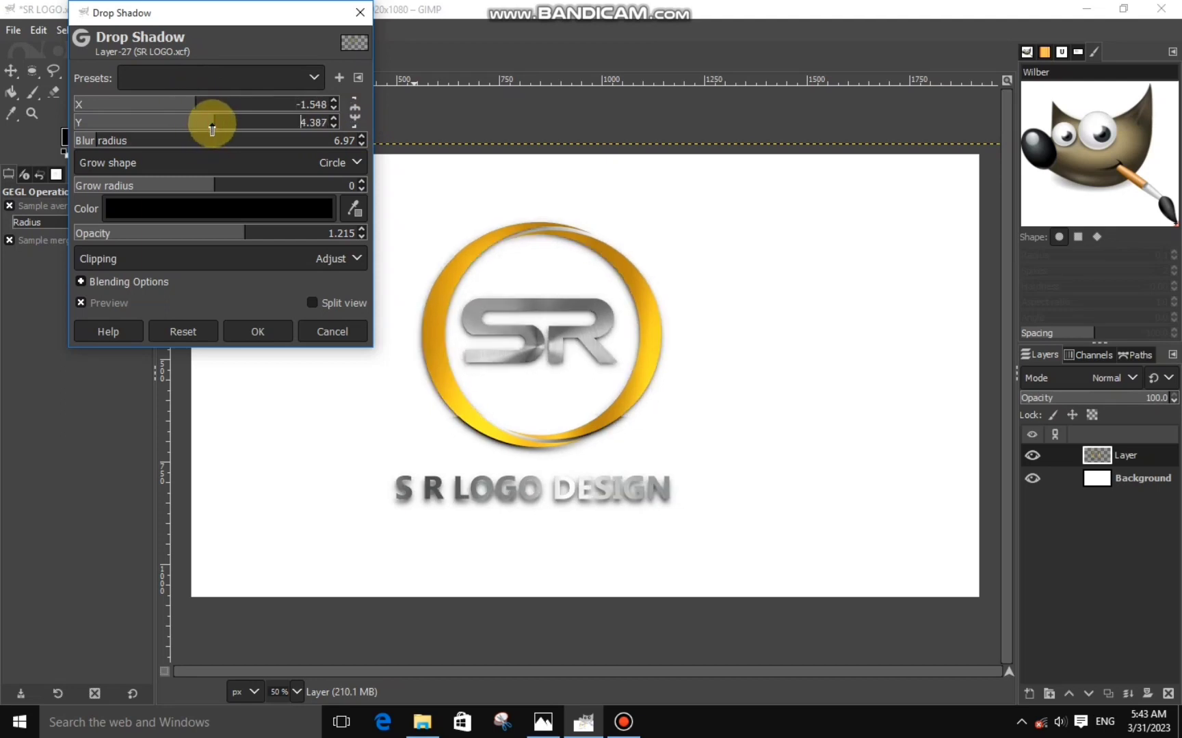
mouse_move(211, 124)
left_mouse_down()
mouse_move(231, 128)
mouse_move(217, 104)
left_mouse_up()
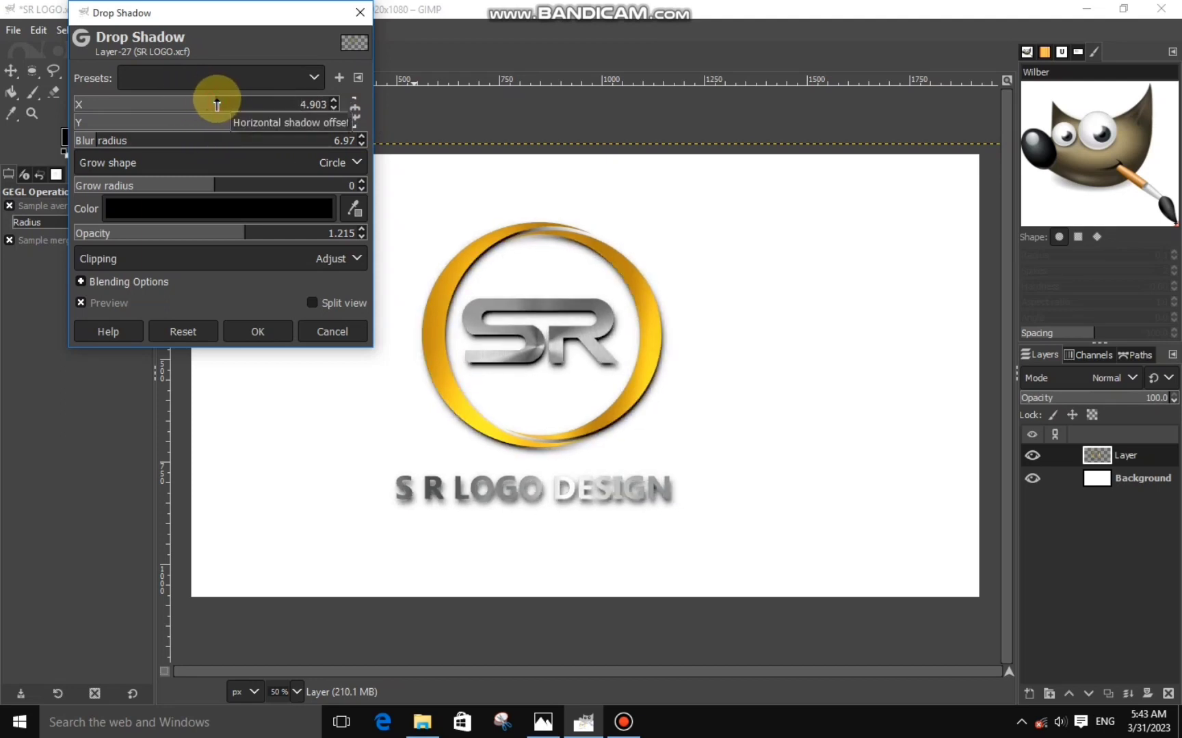
left_click(227, 119)
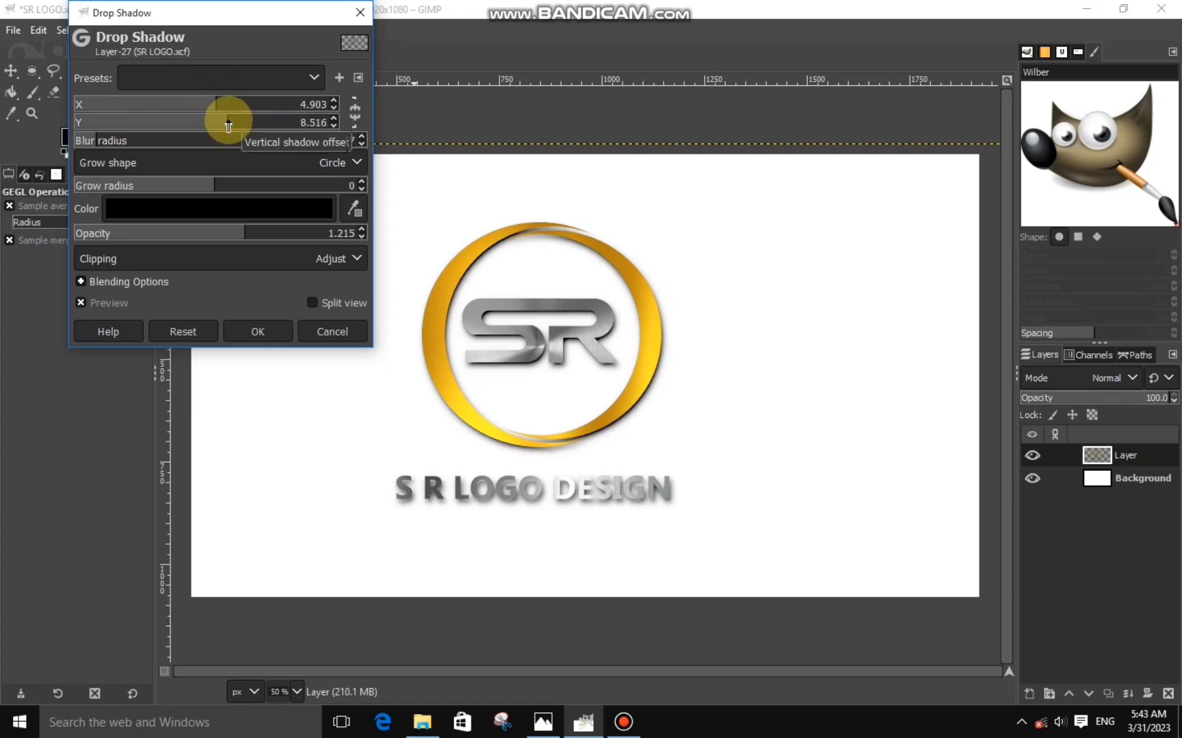
left_click(271, 235)
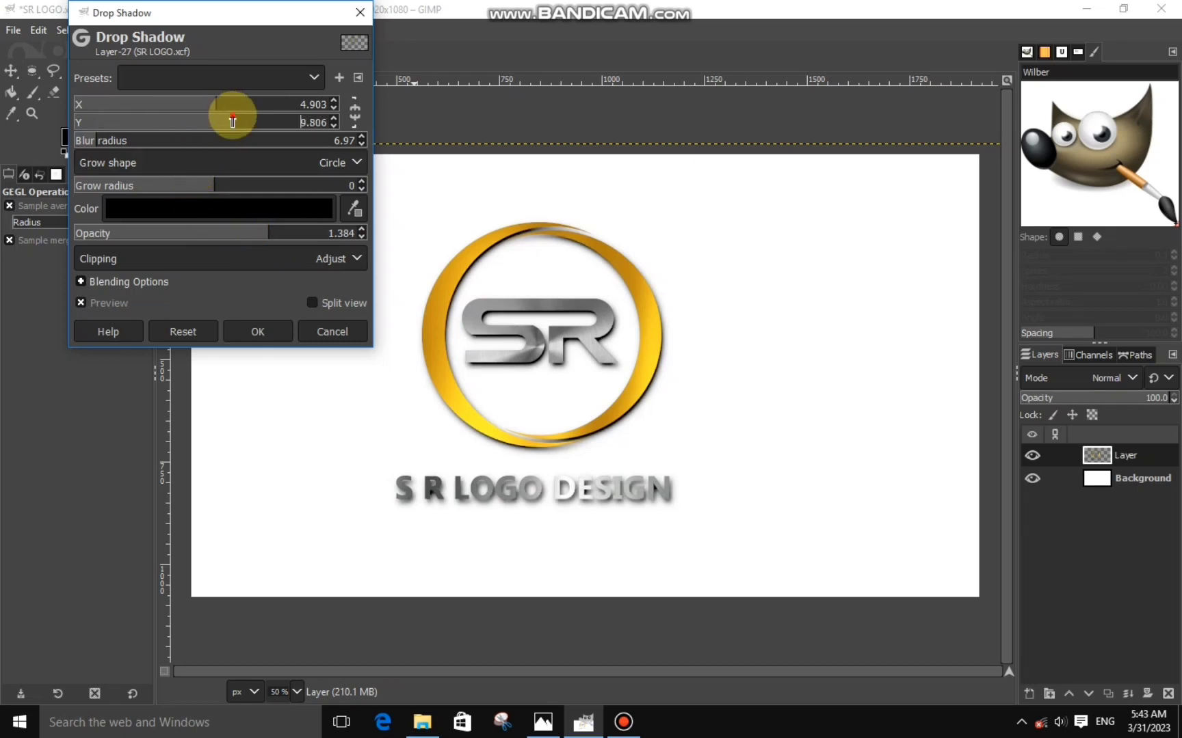
left_click_drag(206, 102, 227, 104)
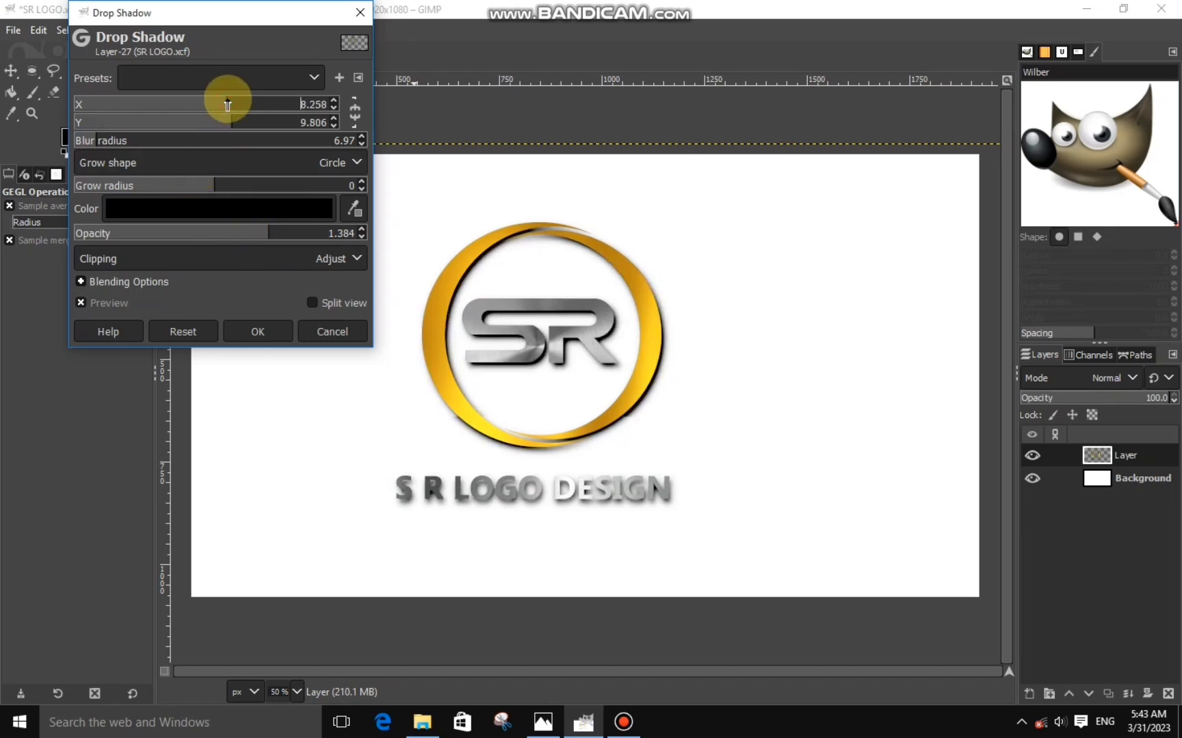
left_click(222, 105)
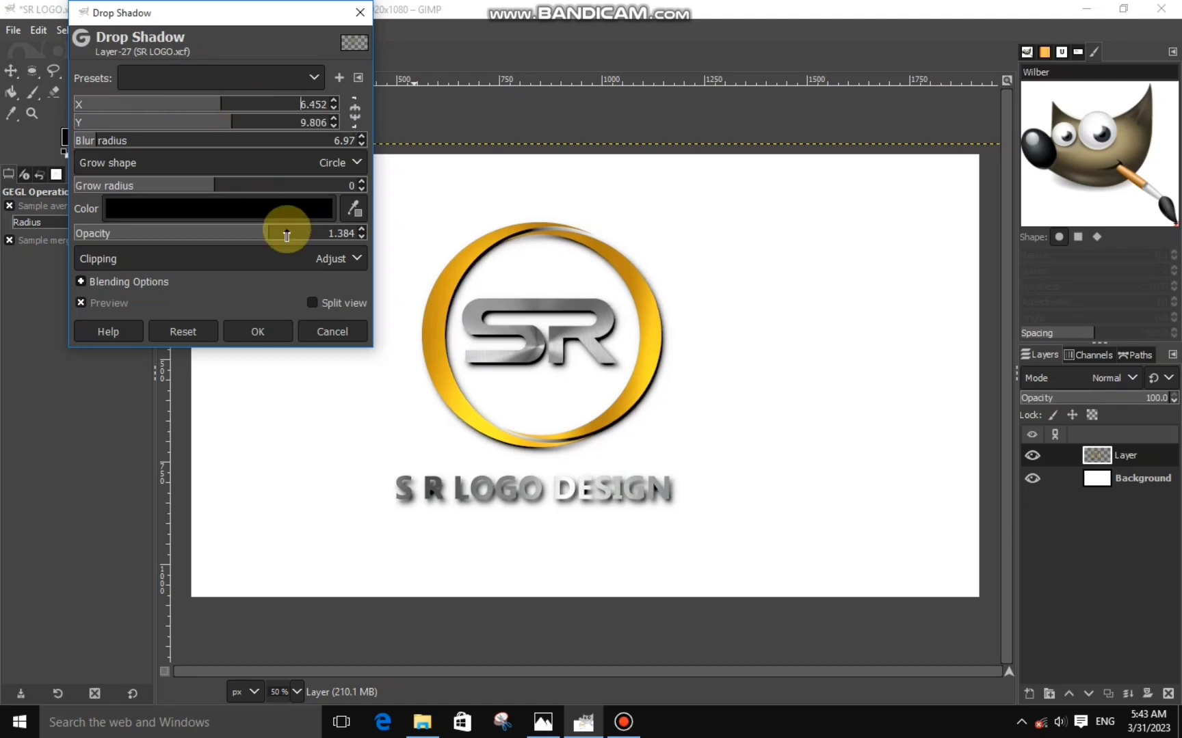
left_click(273, 329)
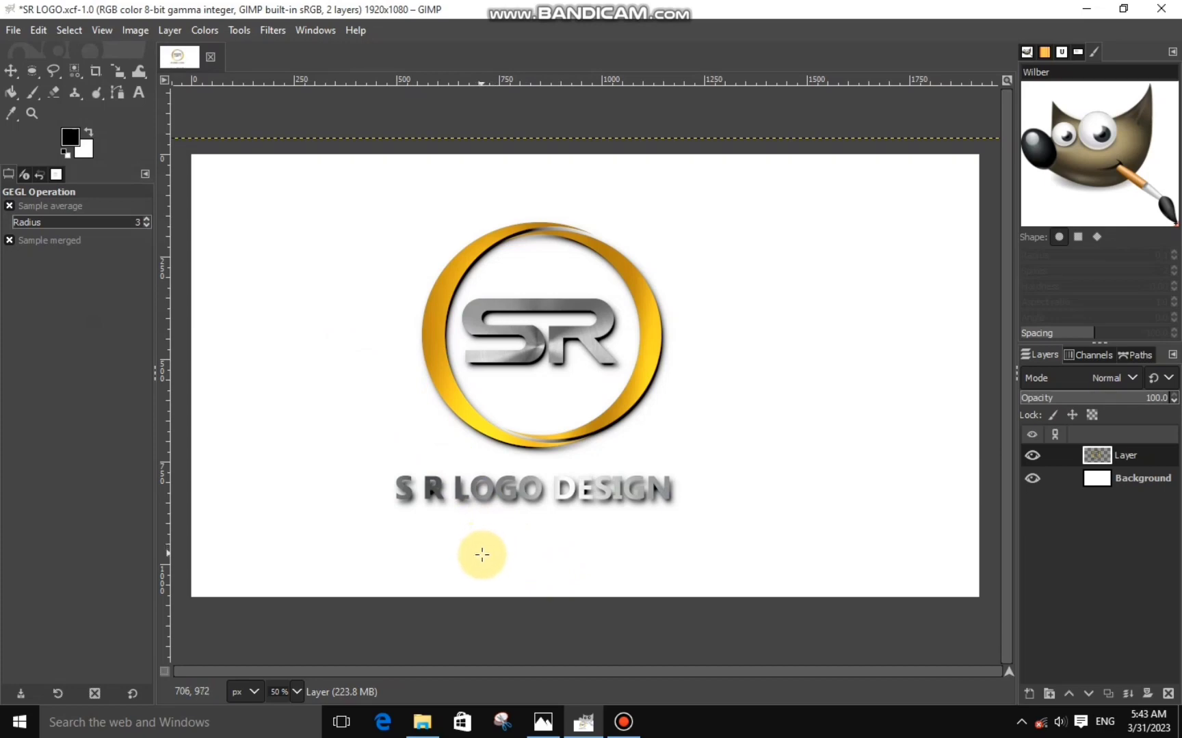
Import the dark slate grunge texture, stretch it over the canvas, and place it beneath the logo.
left_click(421, 720)
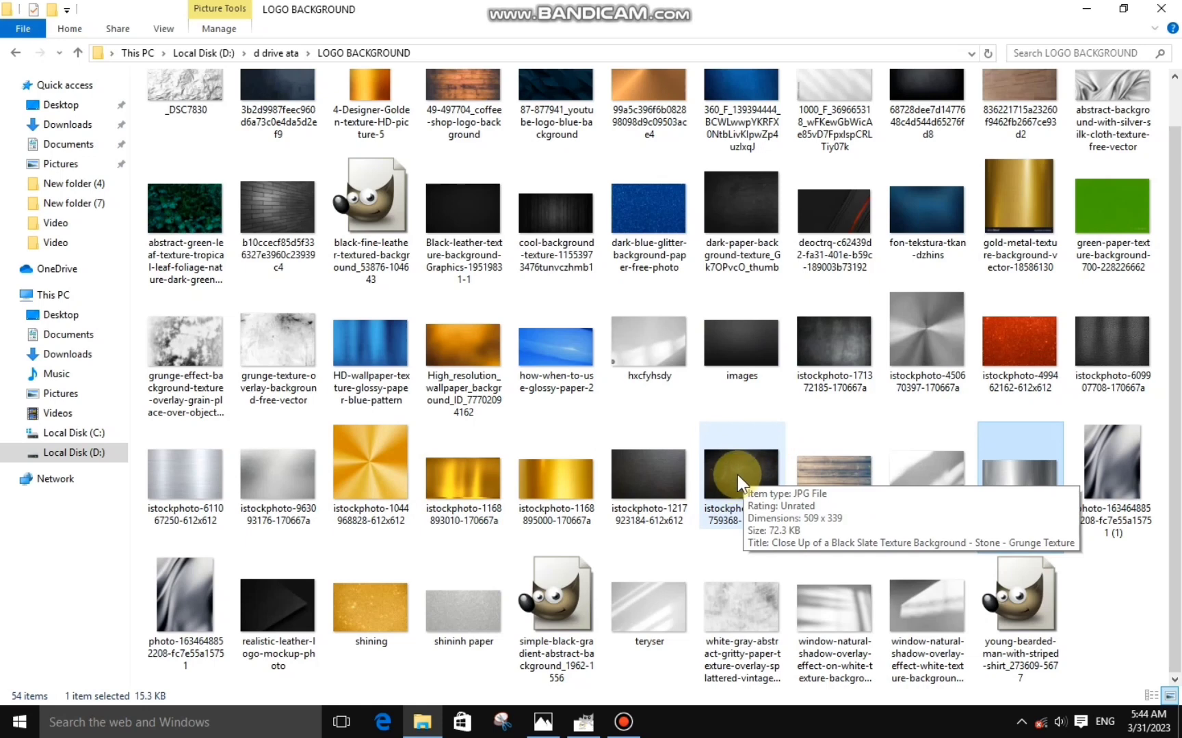
left_click_drag(737, 474, 516, 391)
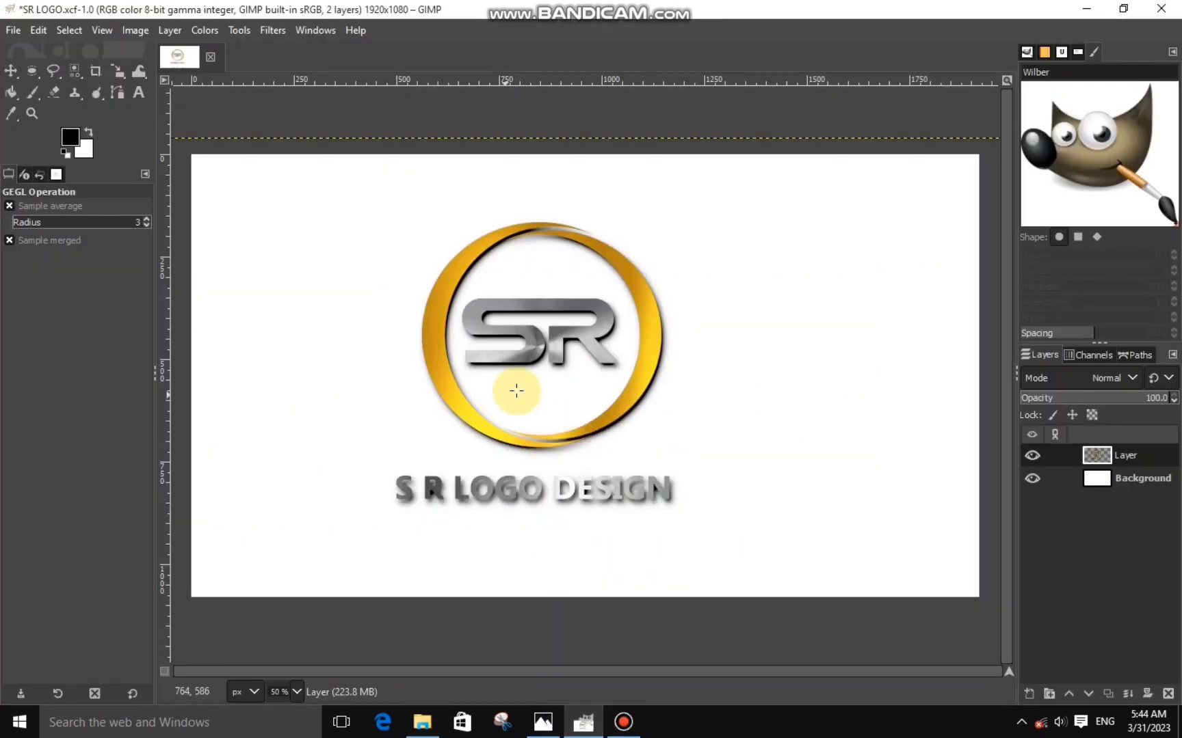
left_click(397, 306)
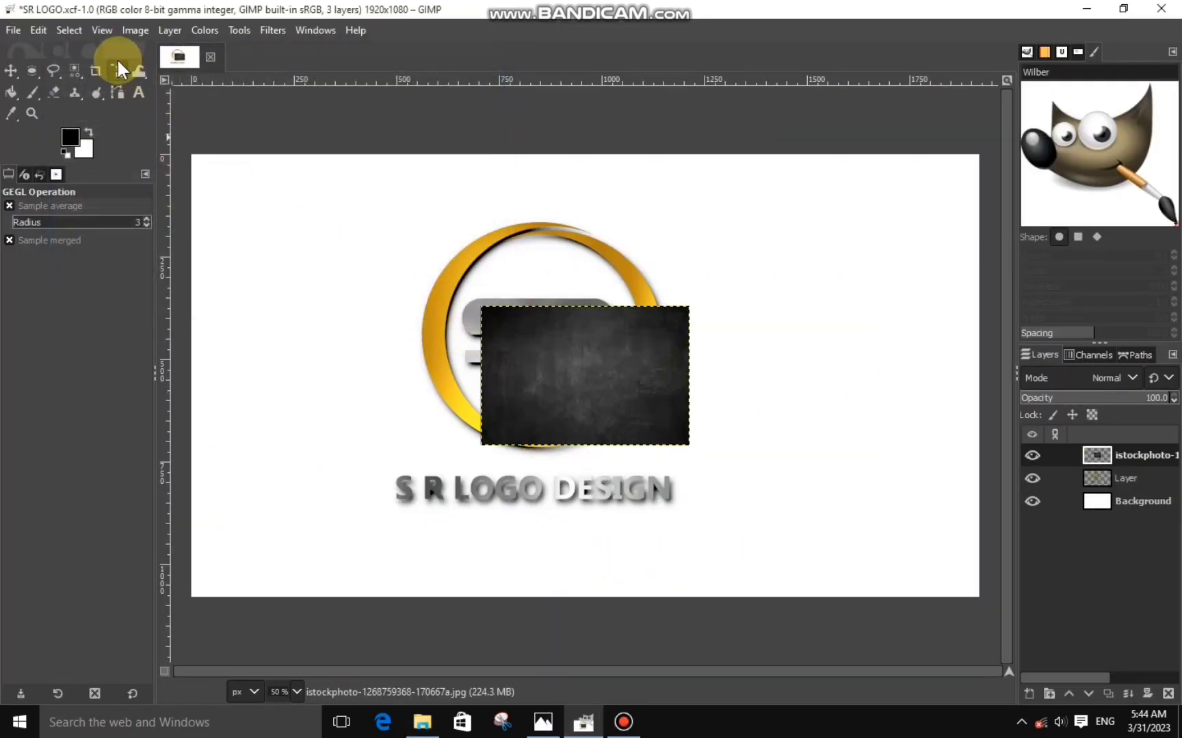
left_click(116, 71)
left_click(443, 211)
left_click_drag(443, 211, 174, 103)
mouse_move(646, 400)
left_mouse_down()
mouse_move(901, 476)
mouse_move(966, 354)
left_mouse_up()
left_click(926, 205)
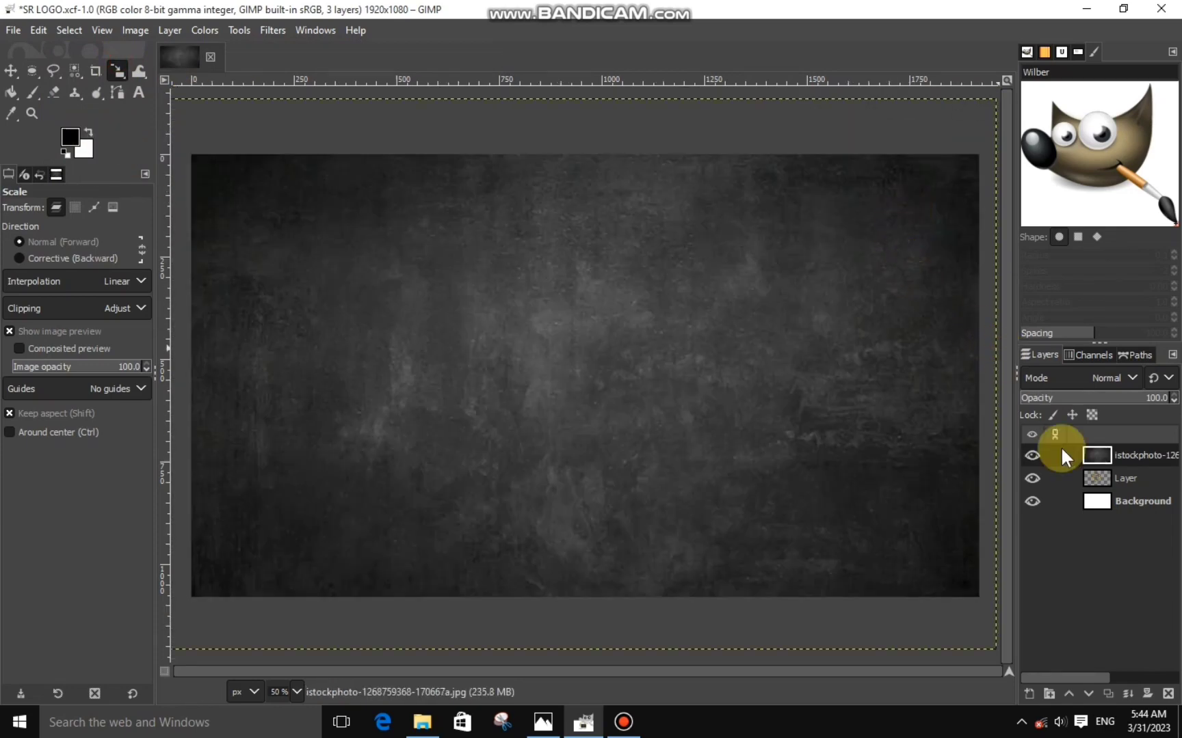
left_click_drag(1097, 482, 1094, 479)
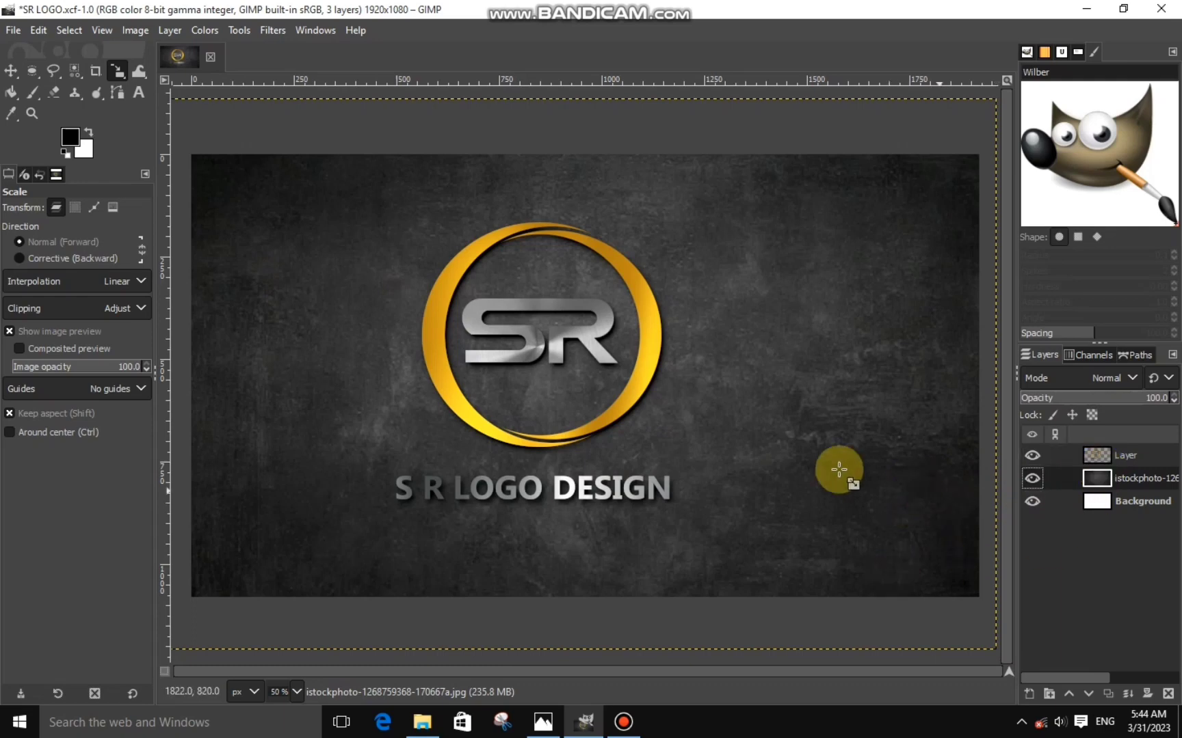
Apply a Fading-style Long Shadow at angle 158.17 with an adjusted midpoint.
left_click(1097, 445)
left_click(272, 31)
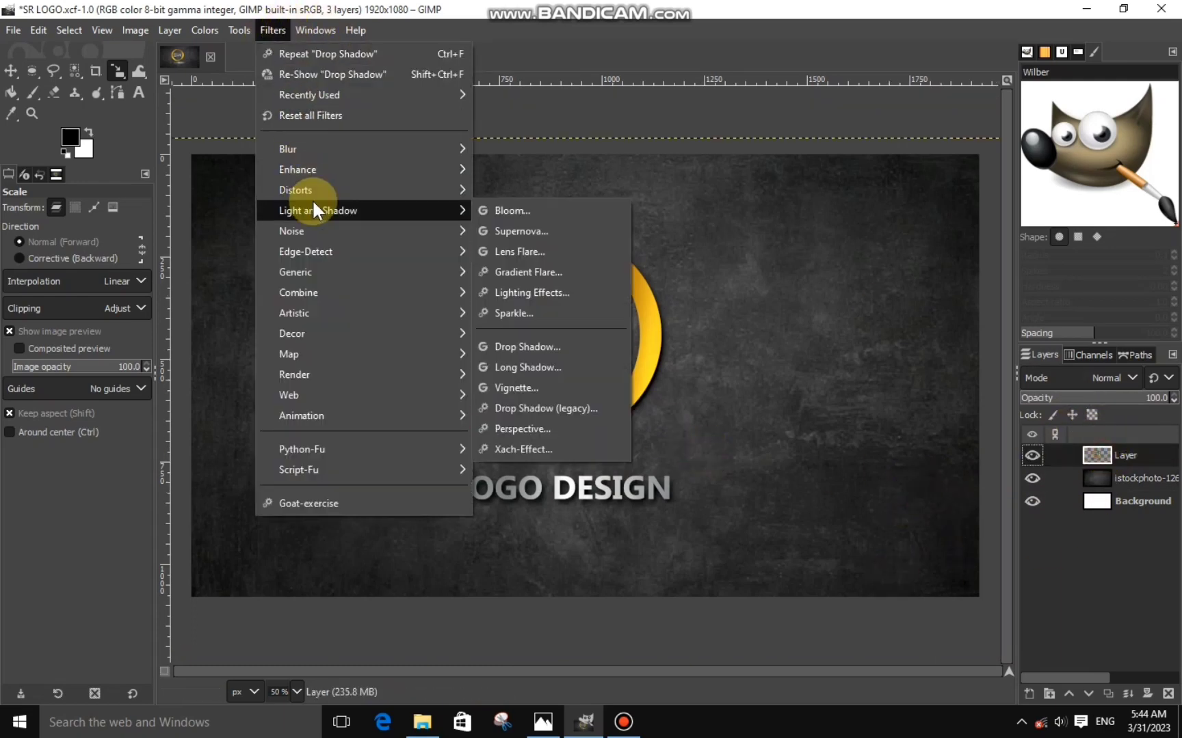
left_click(527, 367)
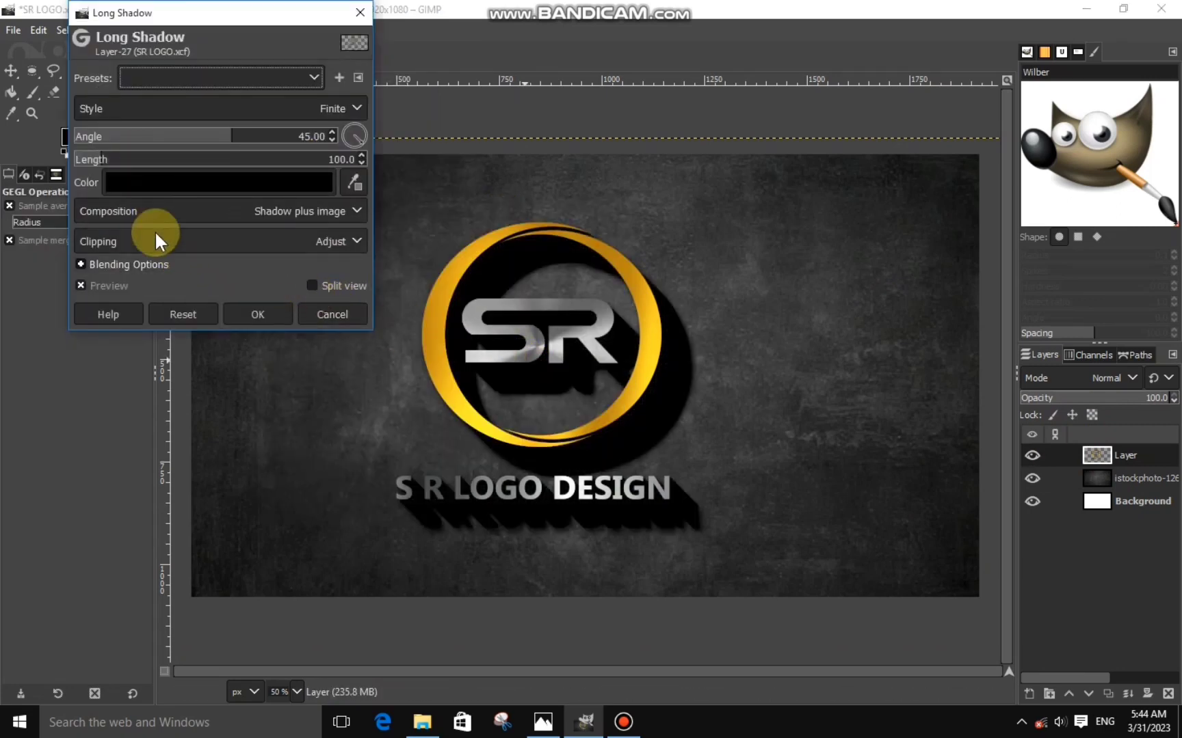
left_click(157, 106)
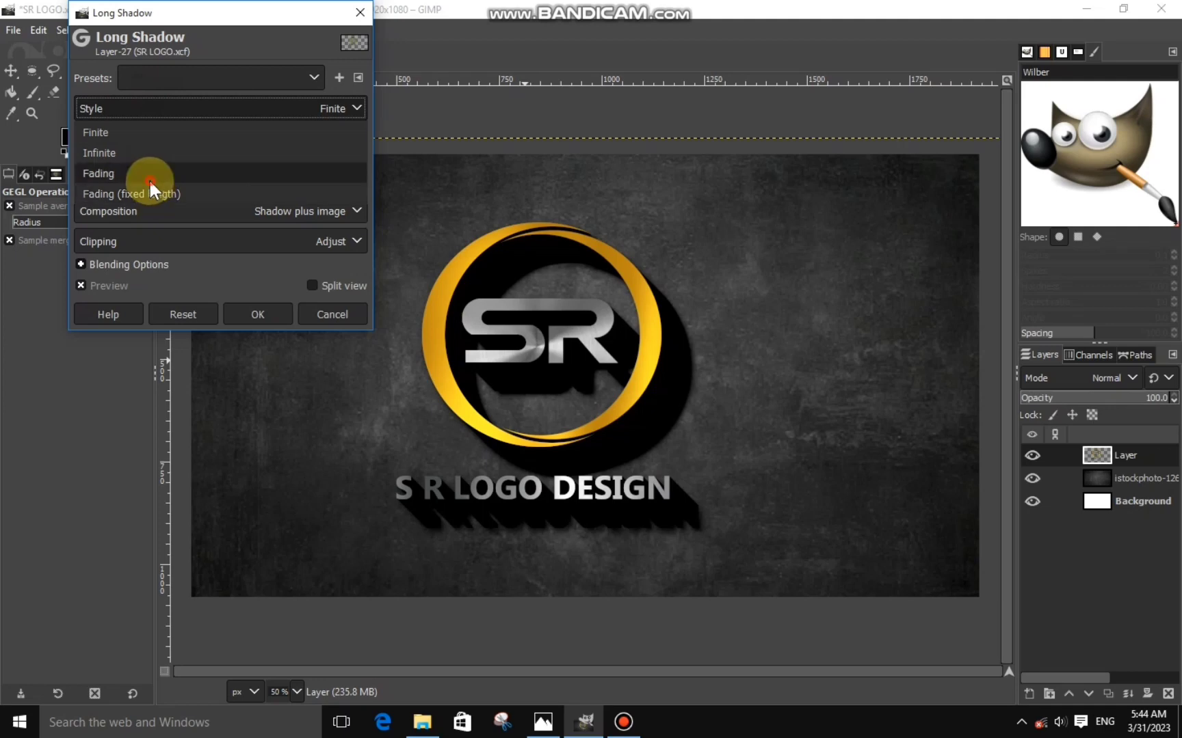
left_click(149, 180)
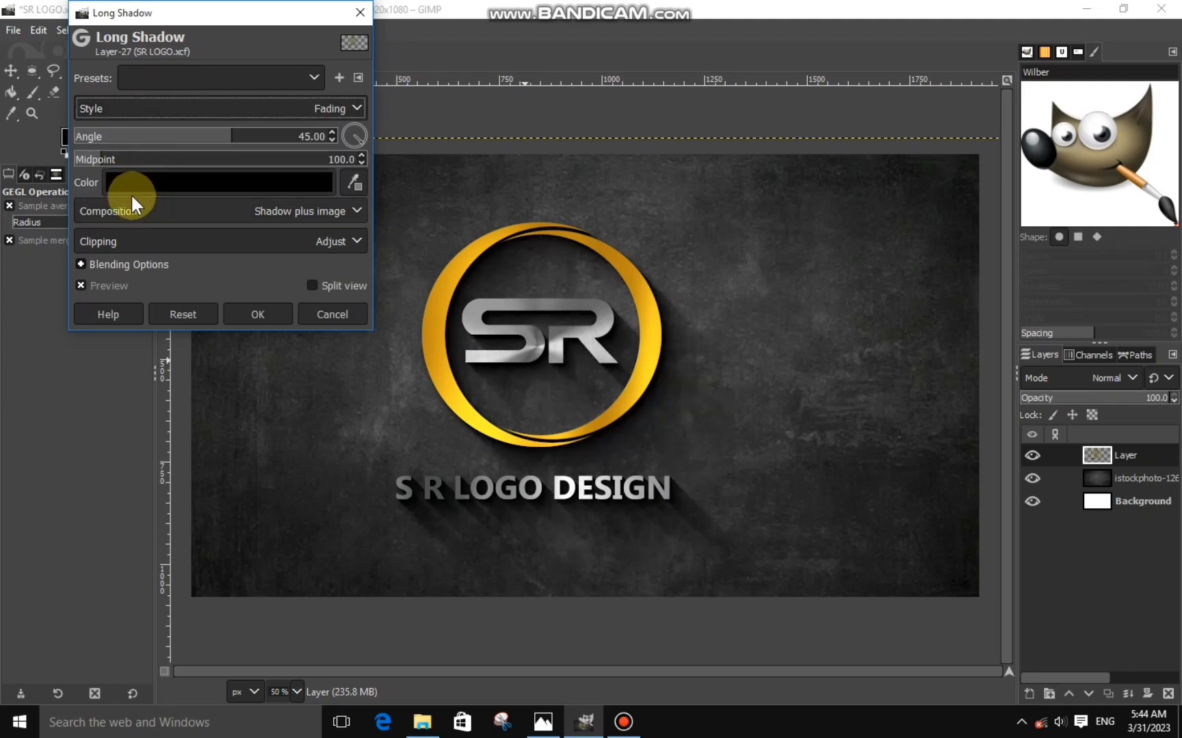
mouse_move(156, 140)
left_mouse_down()
mouse_move(174, 143)
mouse_move(78, 139)
left_mouse_up()
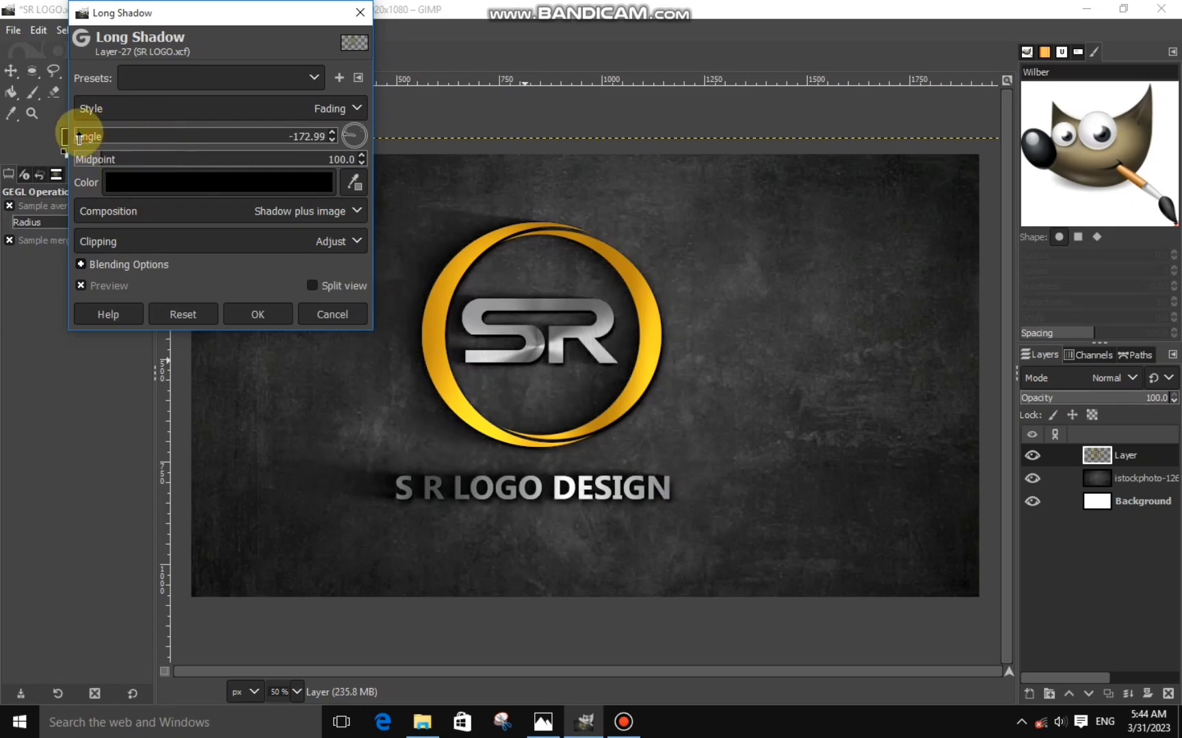
left_click(345, 137)
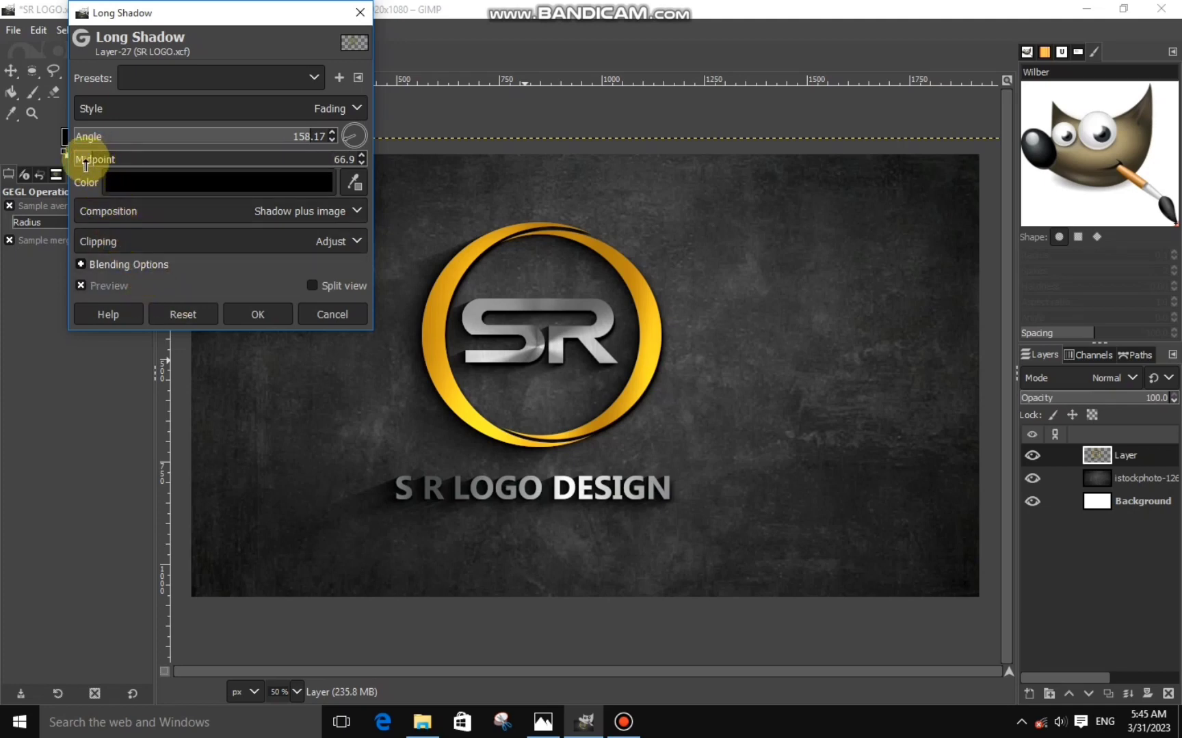
left_click_drag(85, 164, 94, 167)
left_click_drag(80, 171, 90, 161)
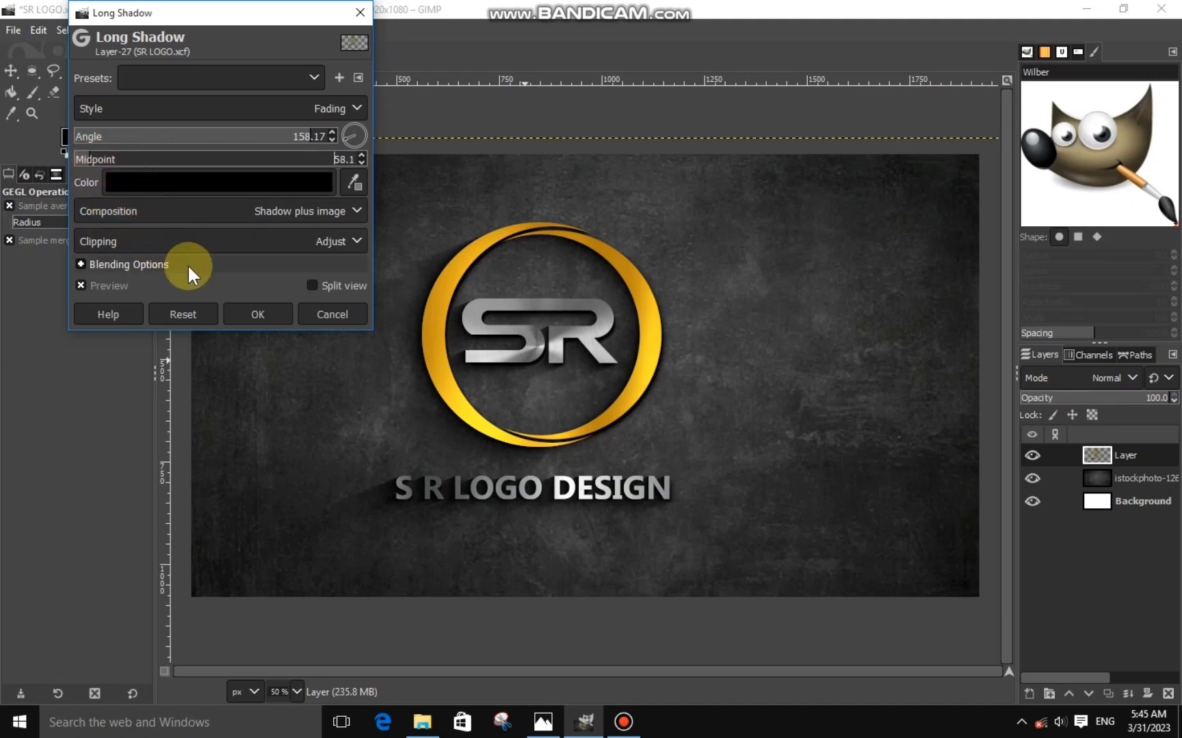
left_click(245, 316)
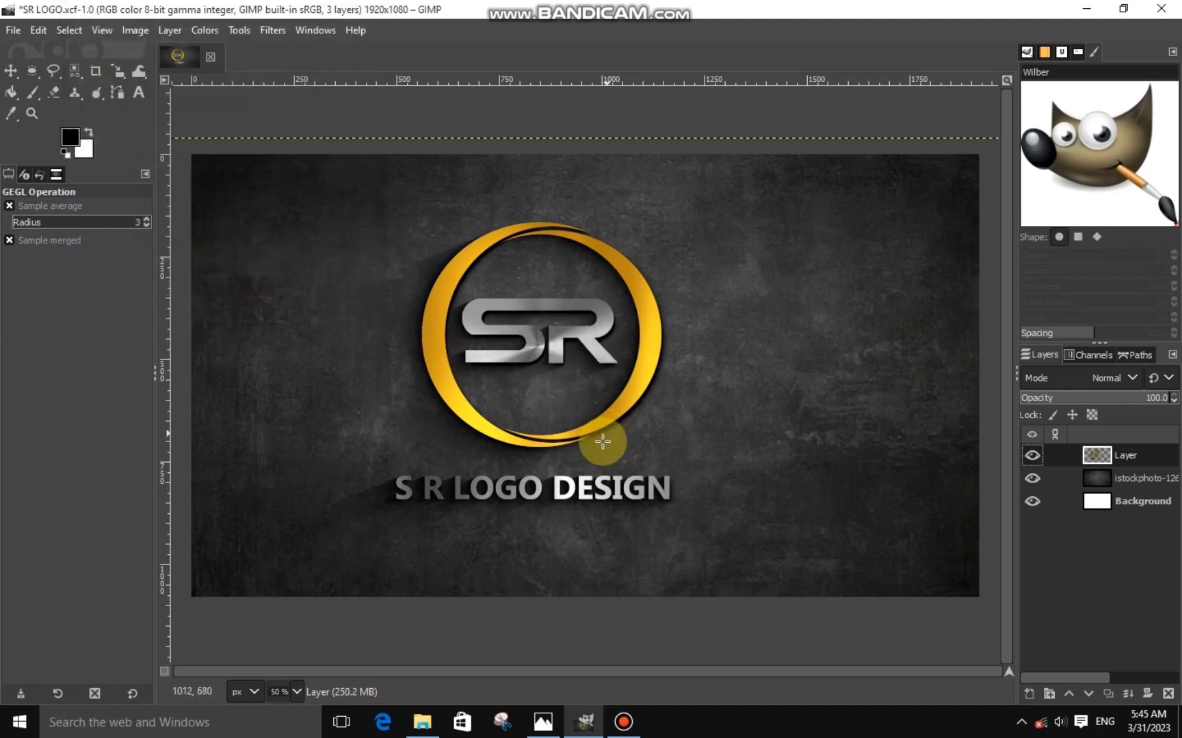